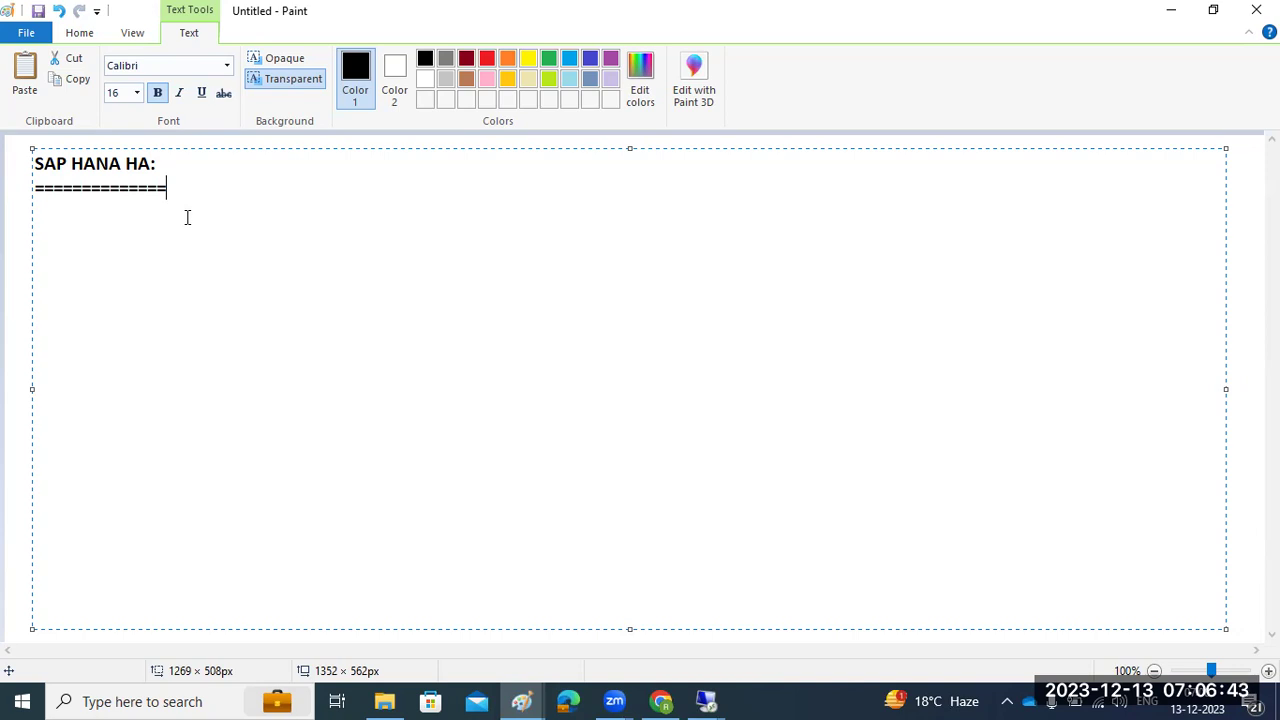
Commit the heading text and draw three rectangles: one at upper right, two side by side below
{"action": "left_click", "coordinate": [19, 217]}
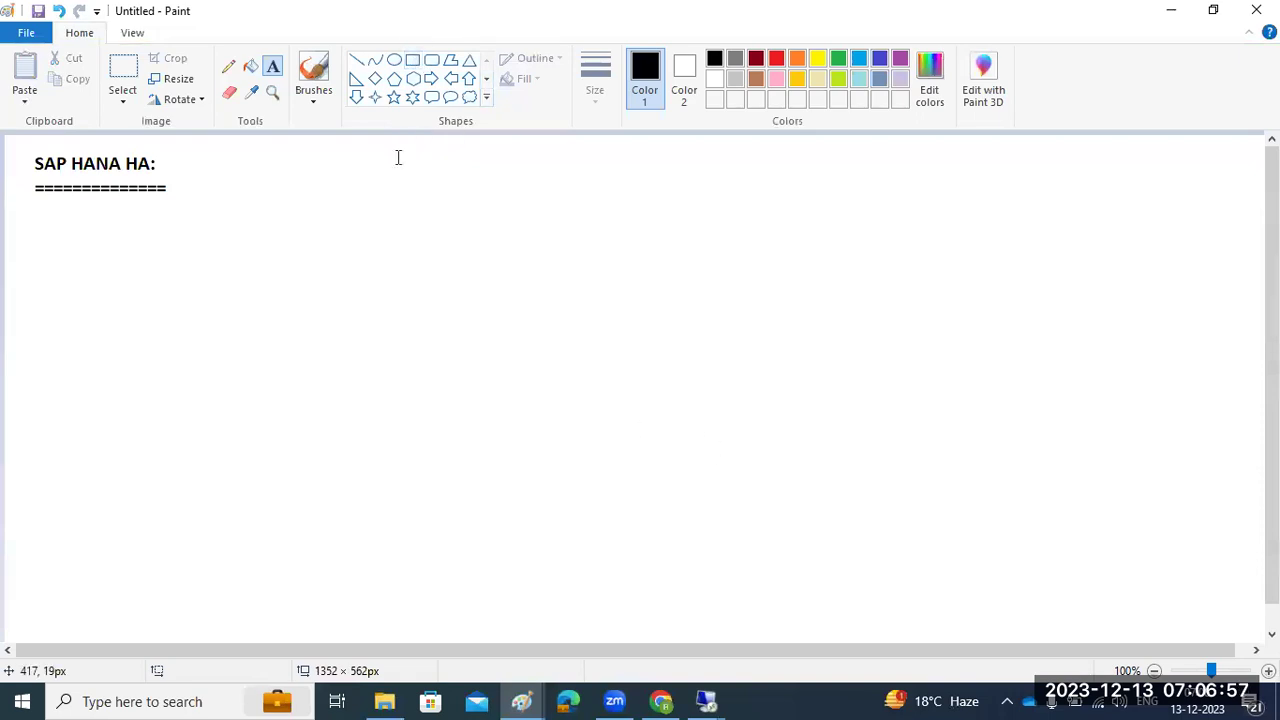
{"action": "left_click", "coordinate": [412, 62]}
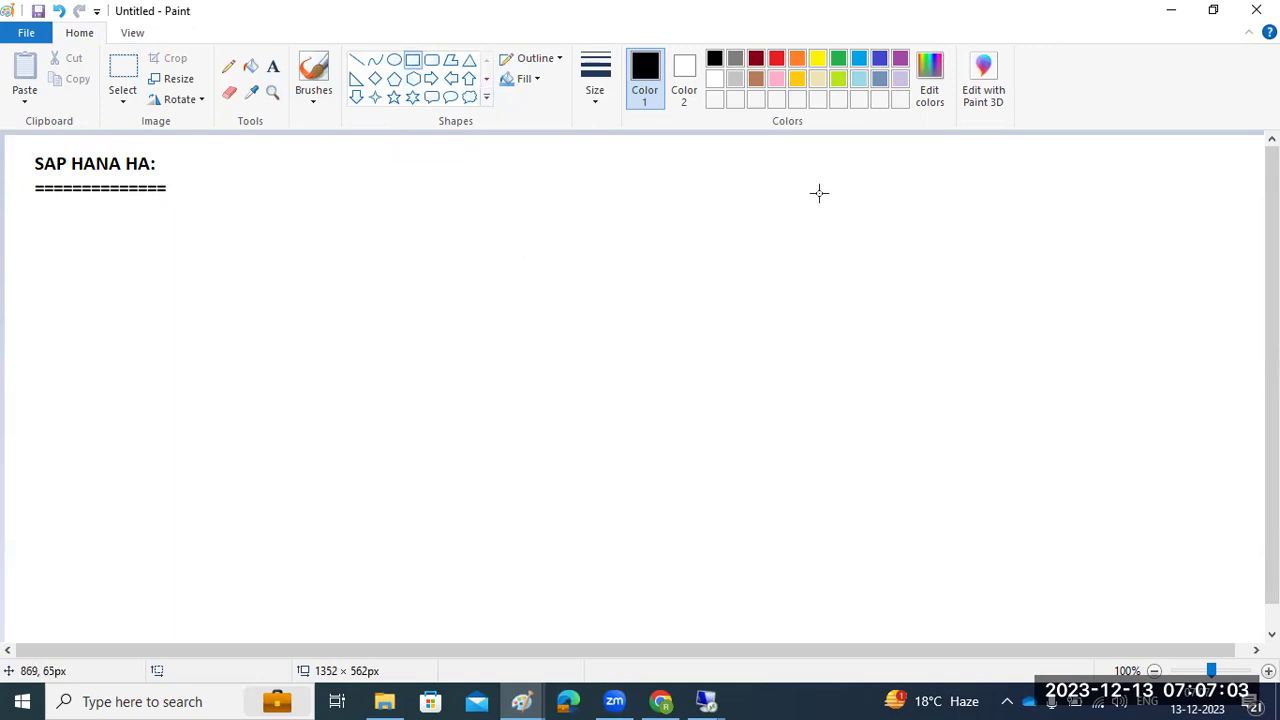
{"action": "left_click_drag", "start_coordinate": [814, 139], "coordinate": [1023, 276]}
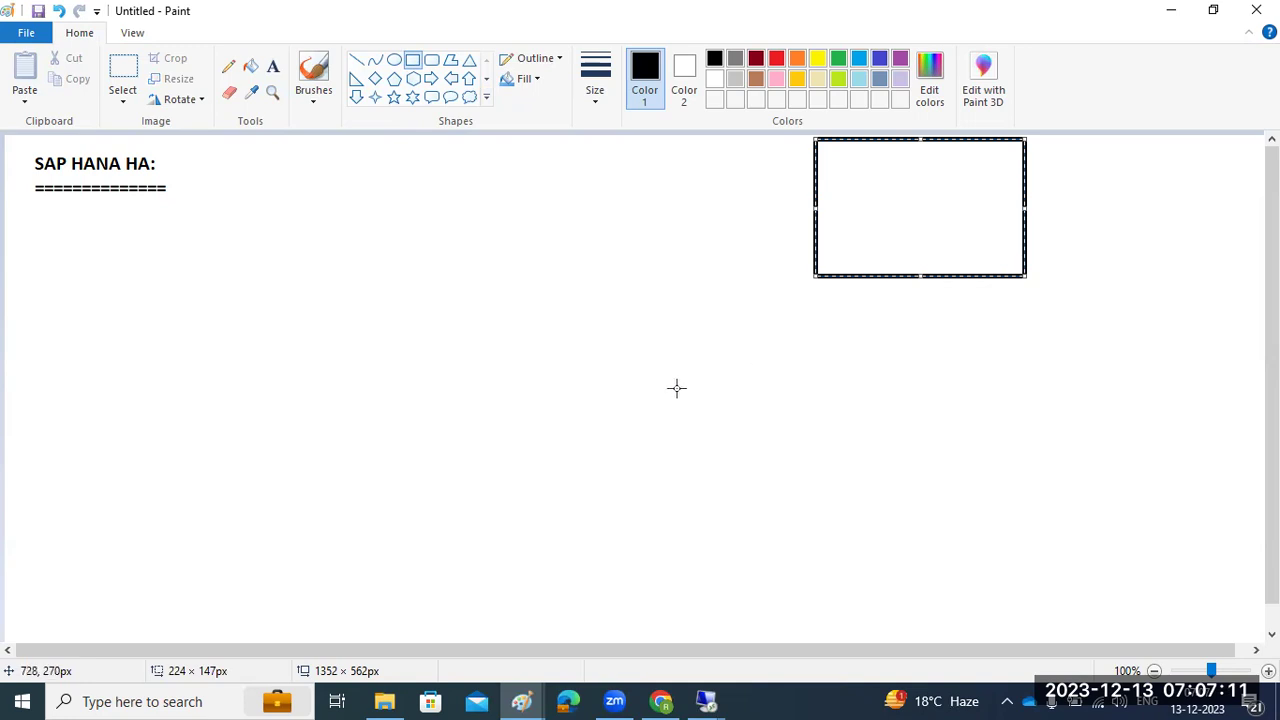
{"action": "left_click_drag", "start_coordinate": [646, 396], "coordinate": [800, 551]}
{"action": "left_click_drag", "start_coordinate": [929, 397], "coordinate": [1097, 551]}
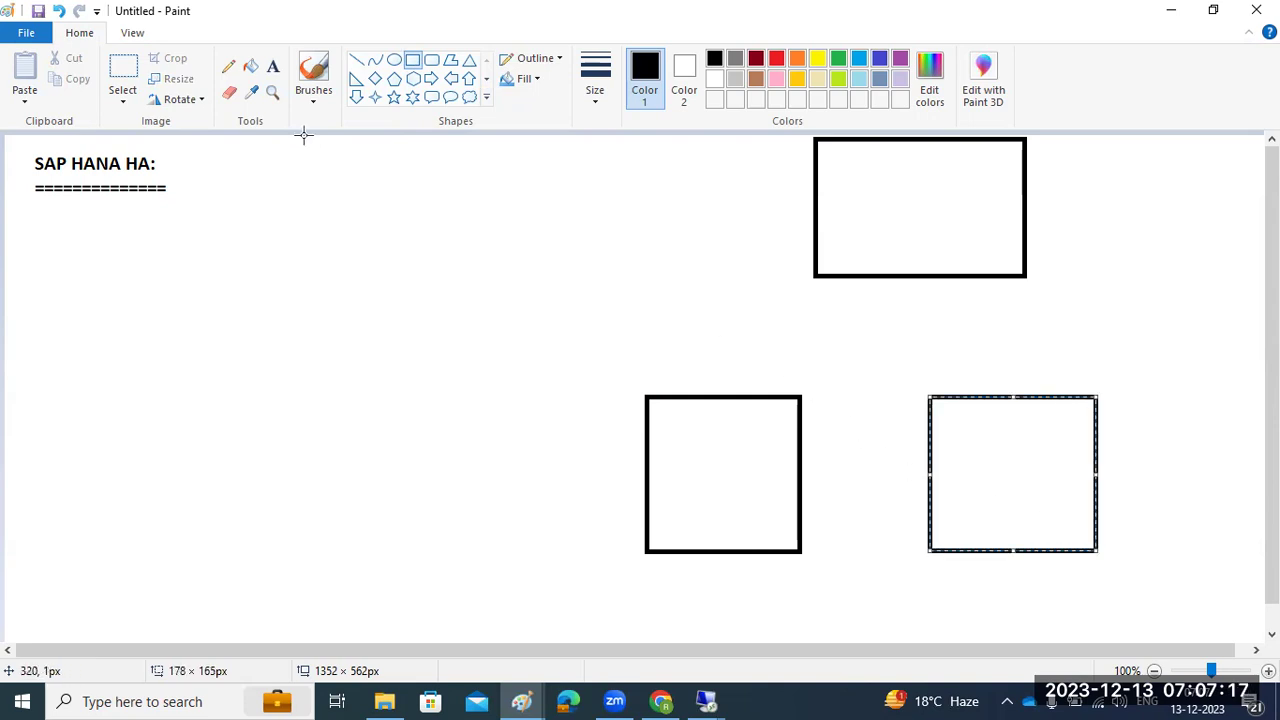
Draw a small circle between the boxes and connect each box to it with straight lines
{"action": "left_click", "coordinate": [394, 60]}
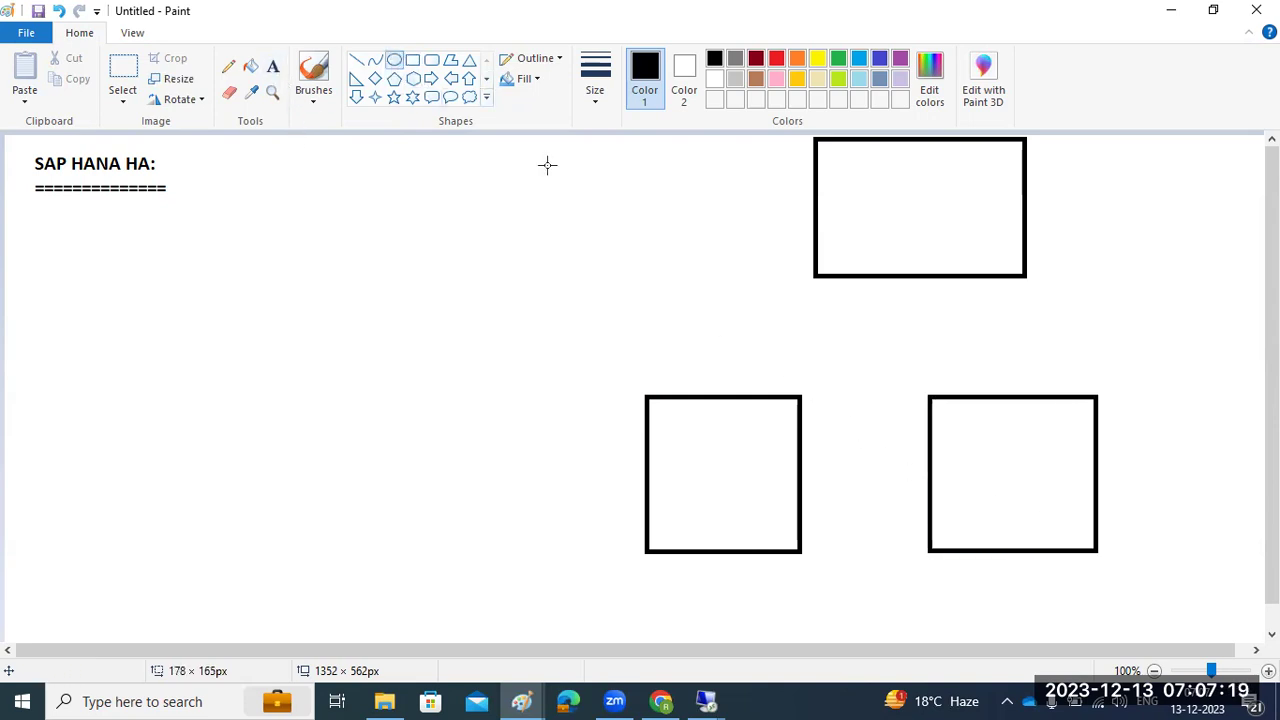
{"action": "left_click_drag", "start_coordinate": [837, 349], "coordinate": [864, 368]}
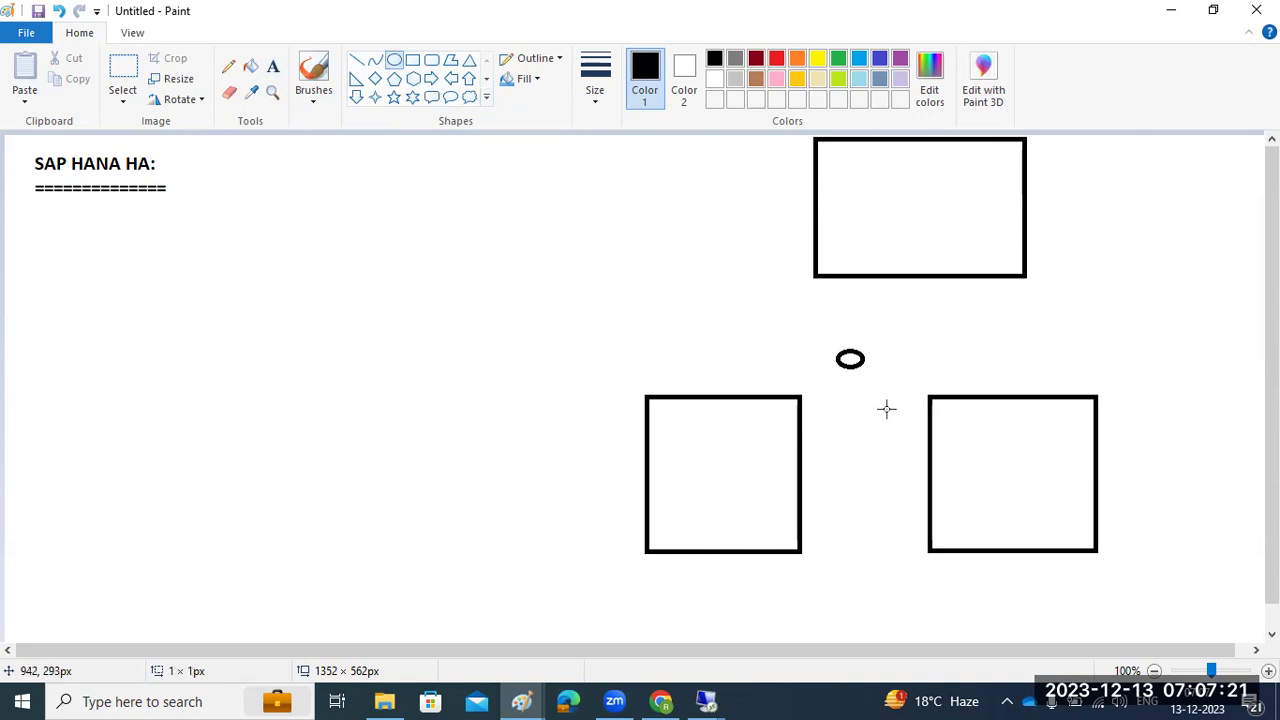
{"action": "left_click", "coordinate": [356, 60]}
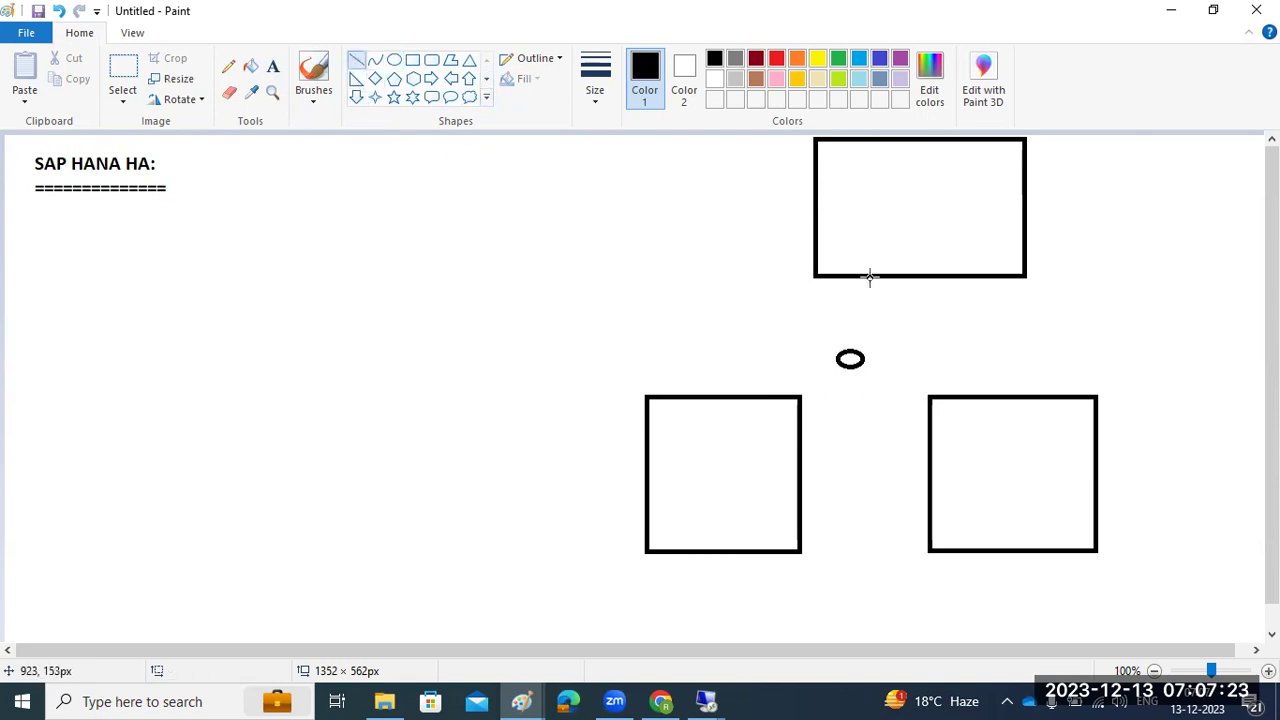
{"action": "left_click_drag", "start_coordinate": [896, 278], "coordinate": [849, 359]}
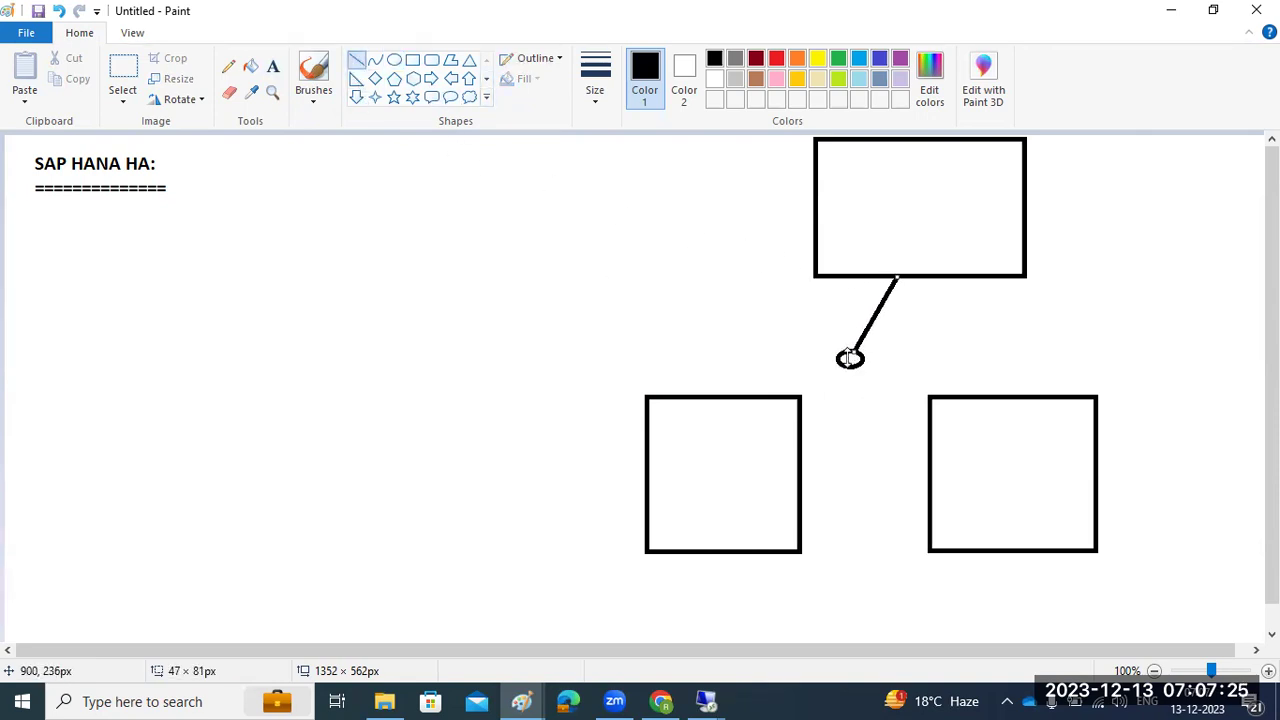
{"action": "left_click_drag", "start_coordinate": [794, 397], "coordinate": [850, 361]}
{"action": "mouse_move", "coordinate": [931, 397]}
{"action": "left_mouse_down"}
{"action": "mouse_move", "coordinate": [832, 373]}
{"action": "mouse_move", "coordinate": [860, 370]}
{"action": "left_mouse_up"}
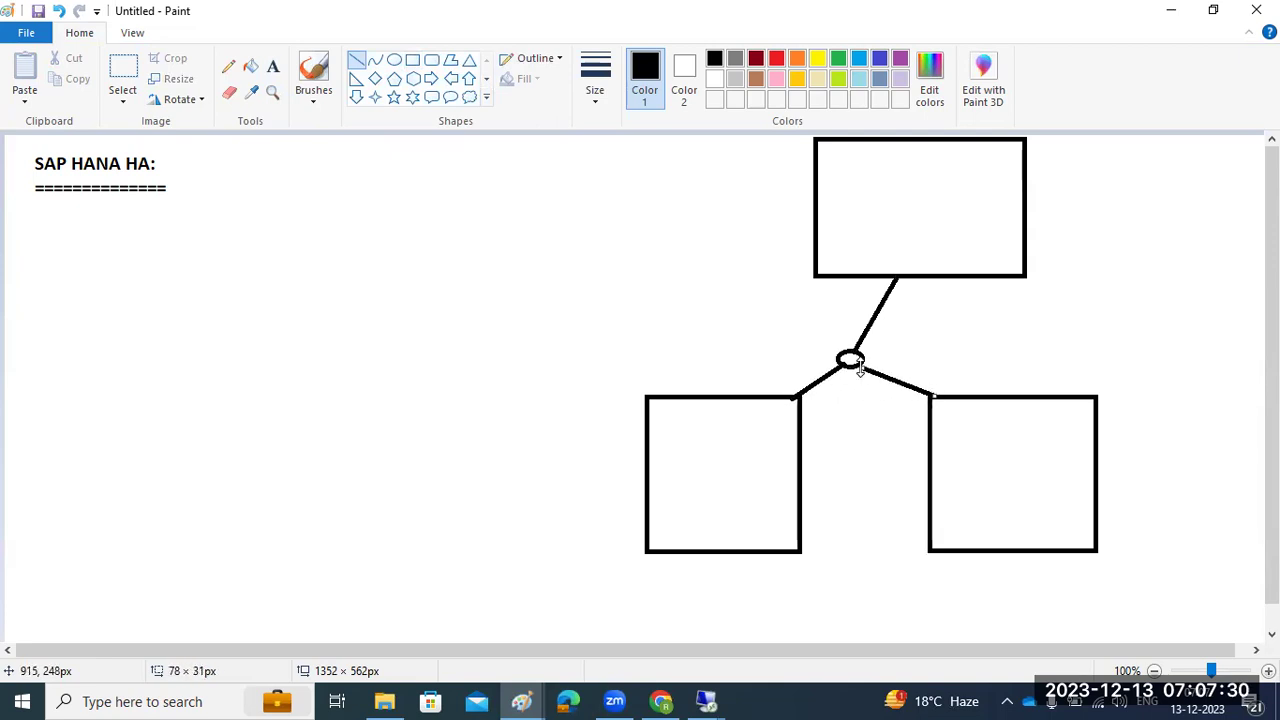
Label the top box SAP, the lower-left DB1 and the lower-right DB2
{"action": "left_click", "coordinate": [273, 66]}
{"action": "left_click", "coordinate": [872, 205]}
{"action": "type", "text": "SAP"}
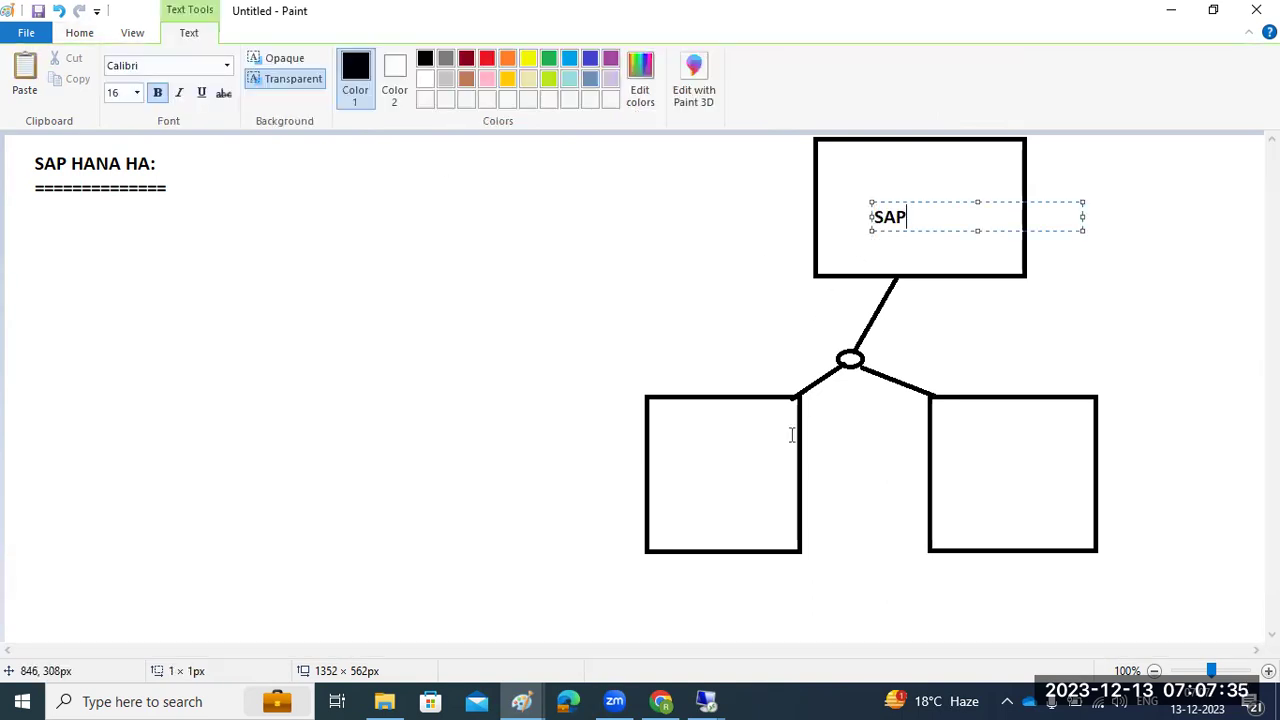
{"action": "left_click", "coordinate": [680, 470]}
{"action": "type", "text": "DB1"}
{"action": "left_click", "coordinate": [974, 474]}
{"action": "left_click", "coordinate": [974, 472]}
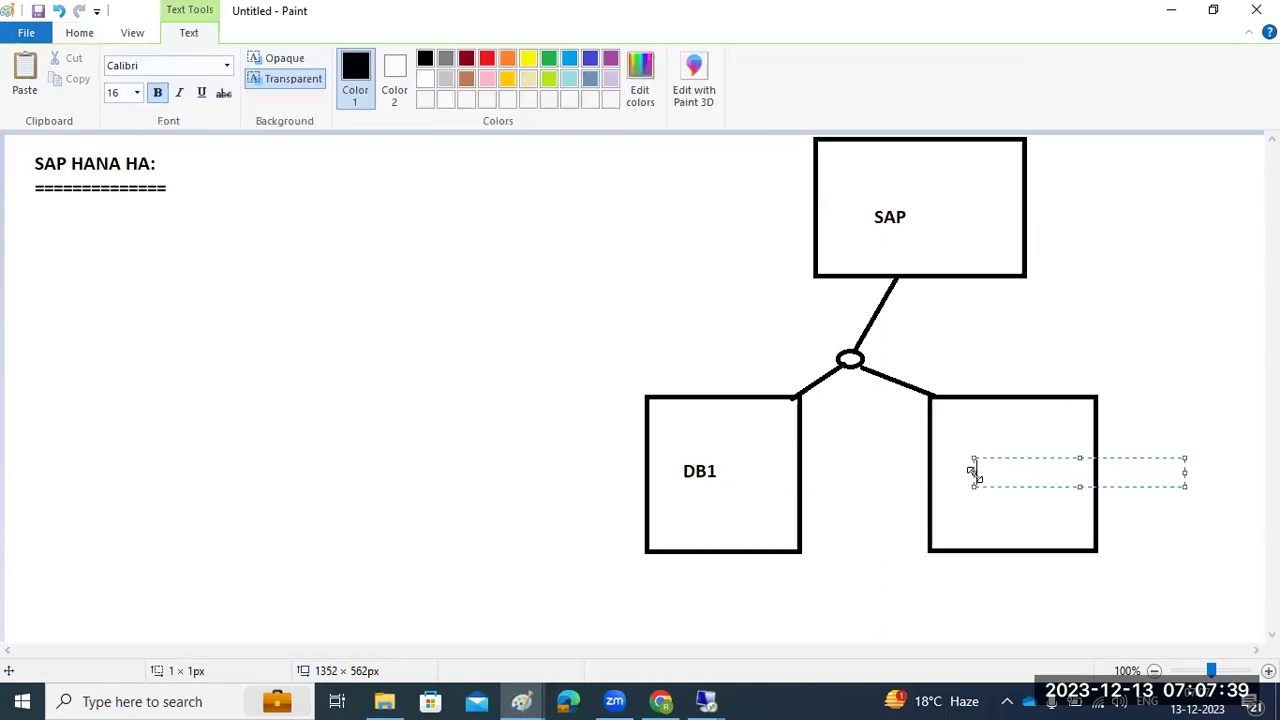
{"action": "type", "text": "DB2"}
{"action": "left_click", "coordinate": [92, 36]}
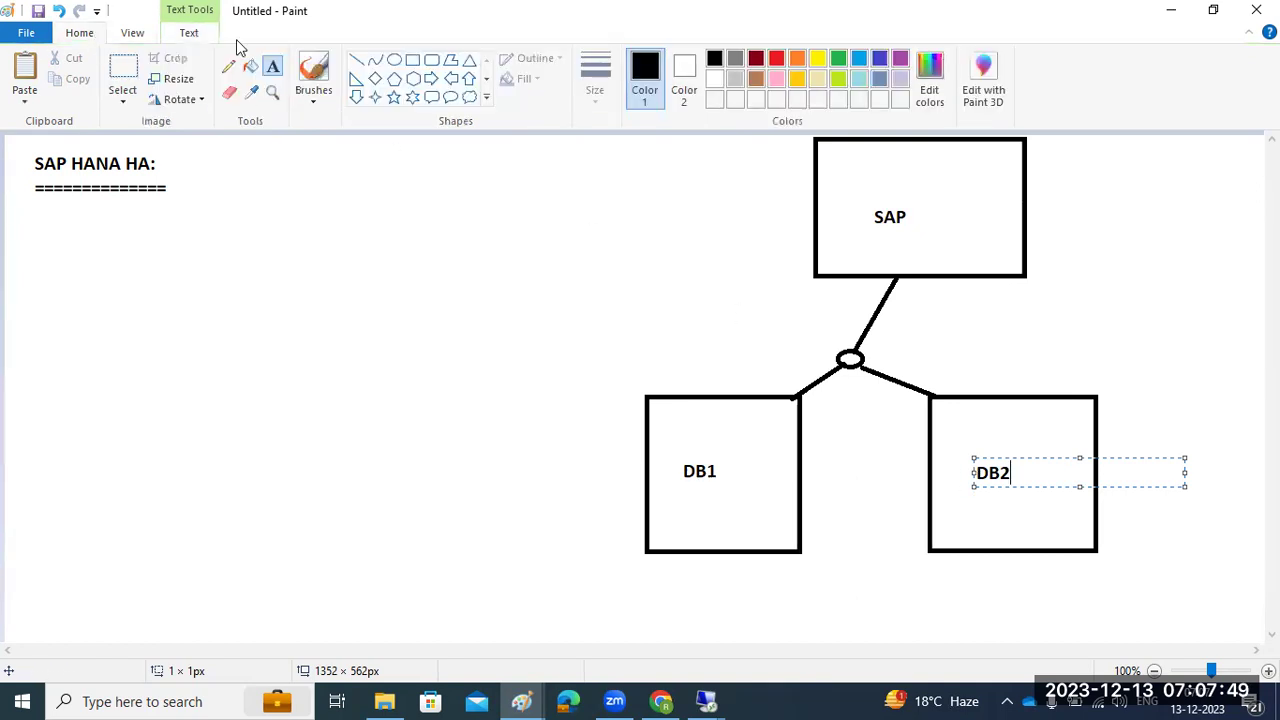
{"action": "left_click", "coordinate": [359, 64]}
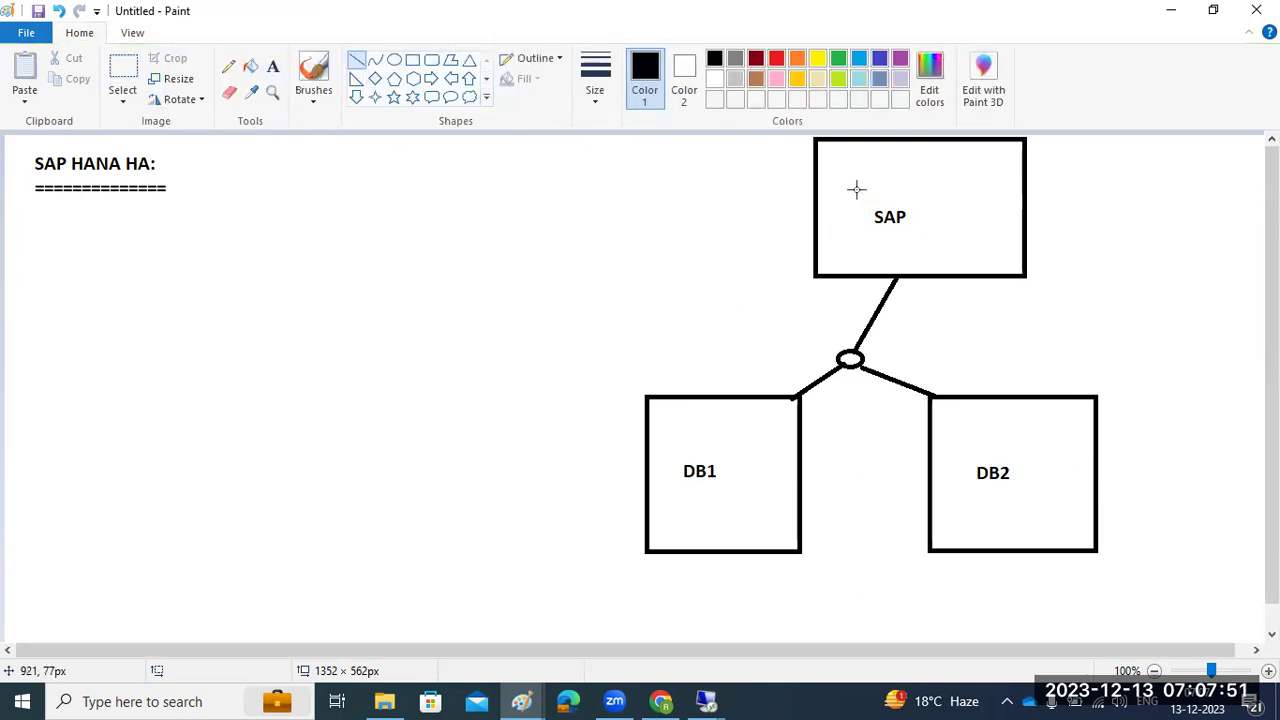
Draw short line strokes across the SAP box's top corners and at the circle junction
{"action": "left_click_drag", "start_coordinate": [712, 155], "coordinate": [848, 170]}
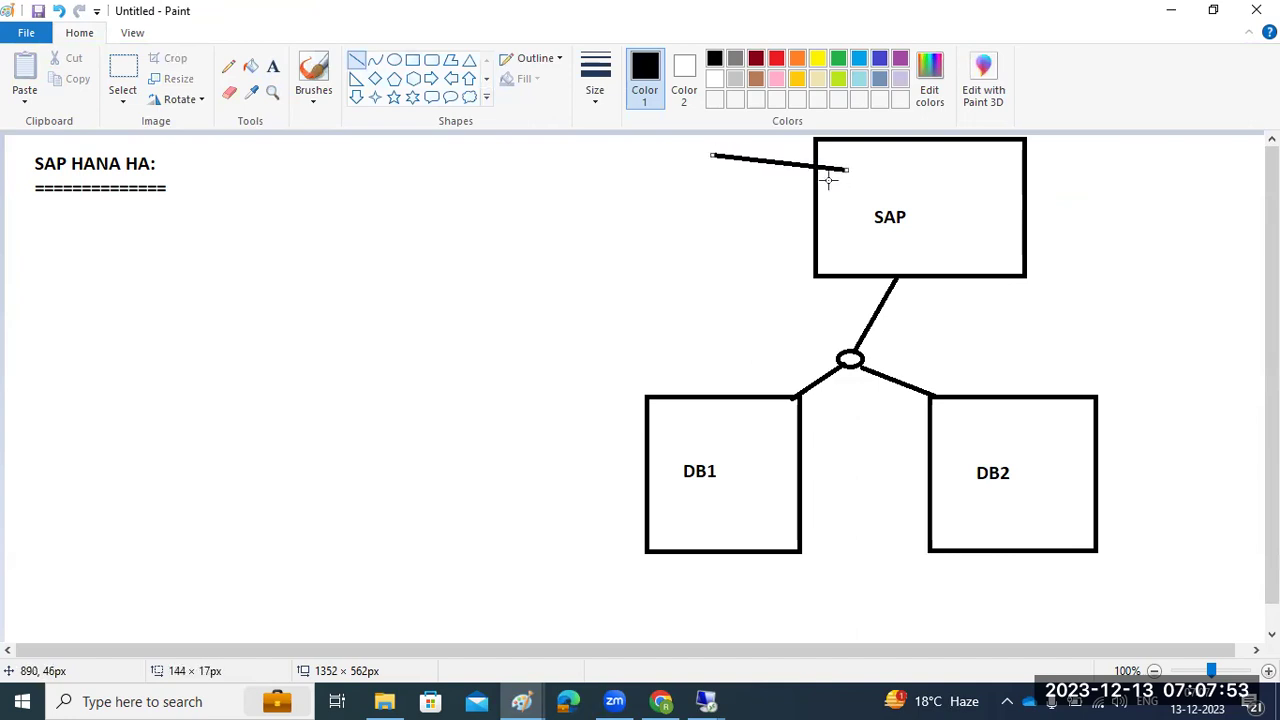
{"action": "left_click_drag", "start_coordinate": [740, 183], "coordinate": [833, 185]}
{"action": "mouse_move", "coordinate": [1066, 166]}
{"action": "left_mouse_down"}
{"action": "mouse_move", "coordinate": [985, 171]}
{"action": "mouse_move", "coordinate": [1045, 191]}
{"action": "mouse_move", "coordinate": [1002, 191]}
{"action": "left_mouse_up"}
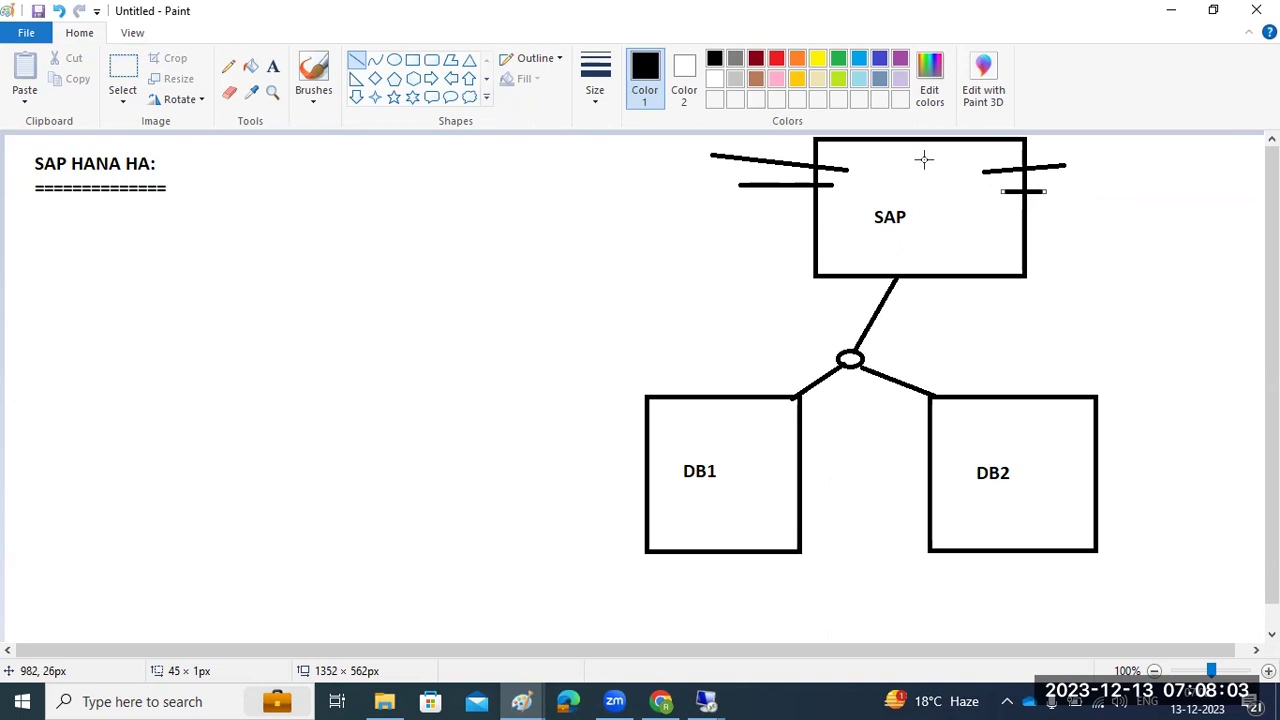
{"action": "left_click_drag", "start_coordinate": [838, 357], "coordinate": [849, 358]}
Cross out DB1 with a large X, retrace the circle-to-DB2 link, and add small dashes
{"action": "mouse_move", "coordinate": [637, 351]}
{"action": "left_mouse_down"}
{"action": "mouse_move", "coordinate": [740, 526]}
{"action": "mouse_move", "coordinate": [777, 563]}
{"action": "left_mouse_up"}
{"action": "left_click_drag", "start_coordinate": [770, 361], "coordinate": [689, 573]}
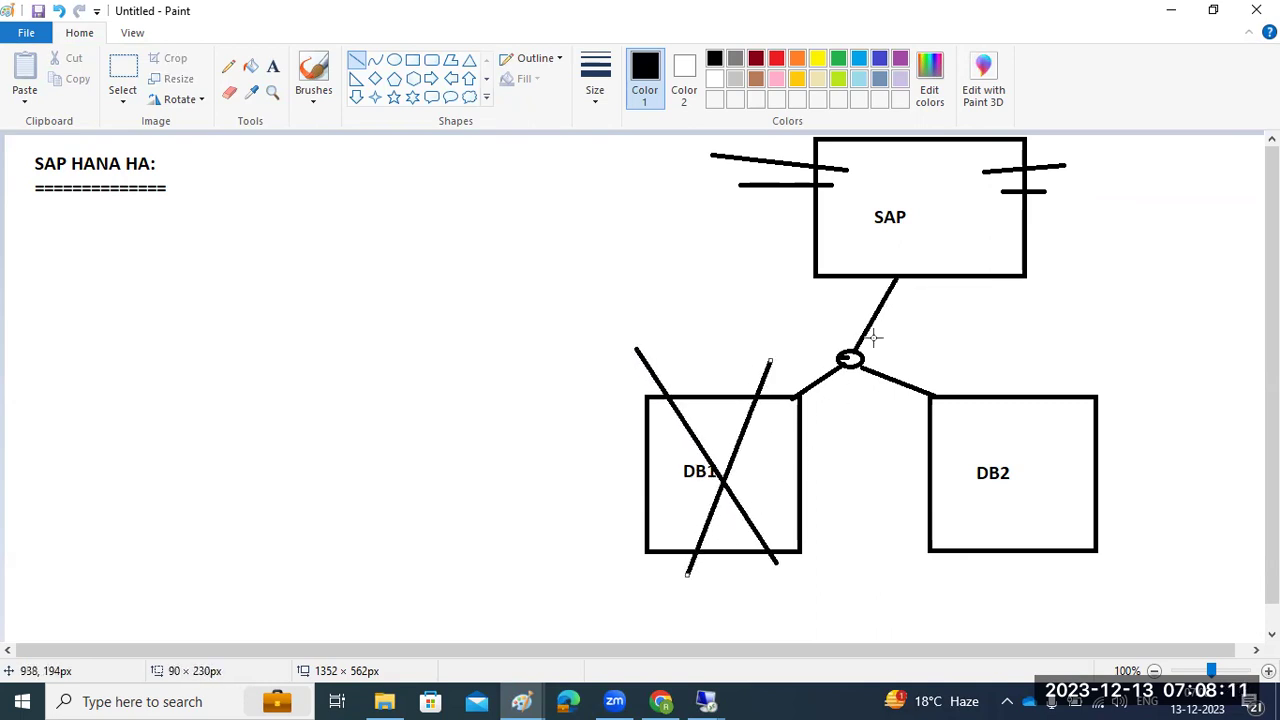
{"action": "left_click_drag", "start_coordinate": [858, 365], "coordinate": [930, 400]}
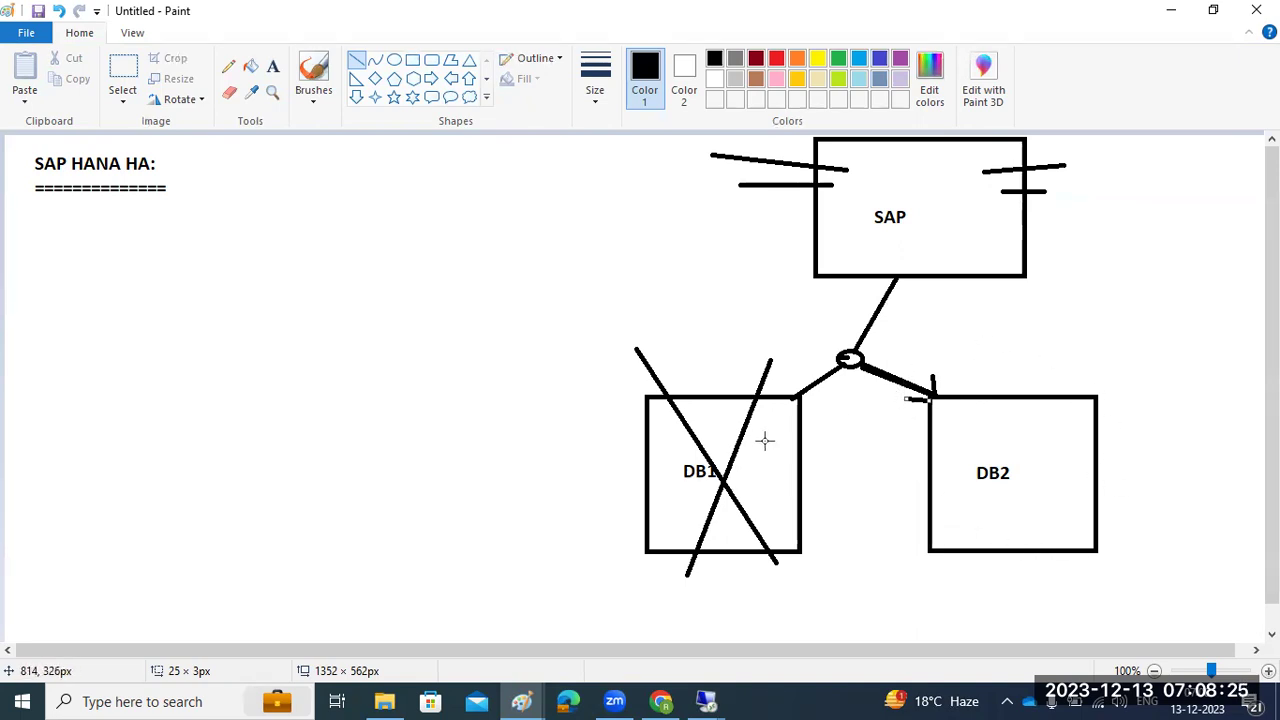
{"action": "left_click_drag", "start_coordinate": [714, 437], "coordinate": [729, 437]}
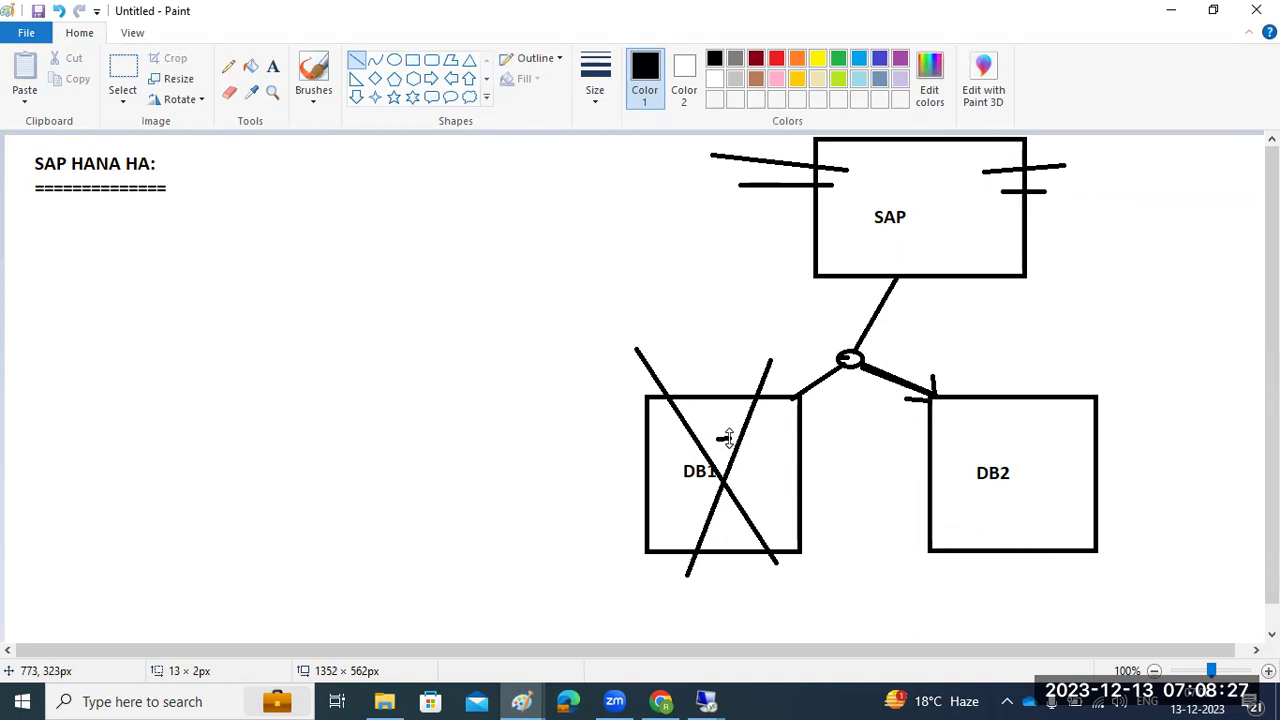
{"action": "left_click_drag", "start_coordinate": [889, 241], "coordinate": [903, 241]}
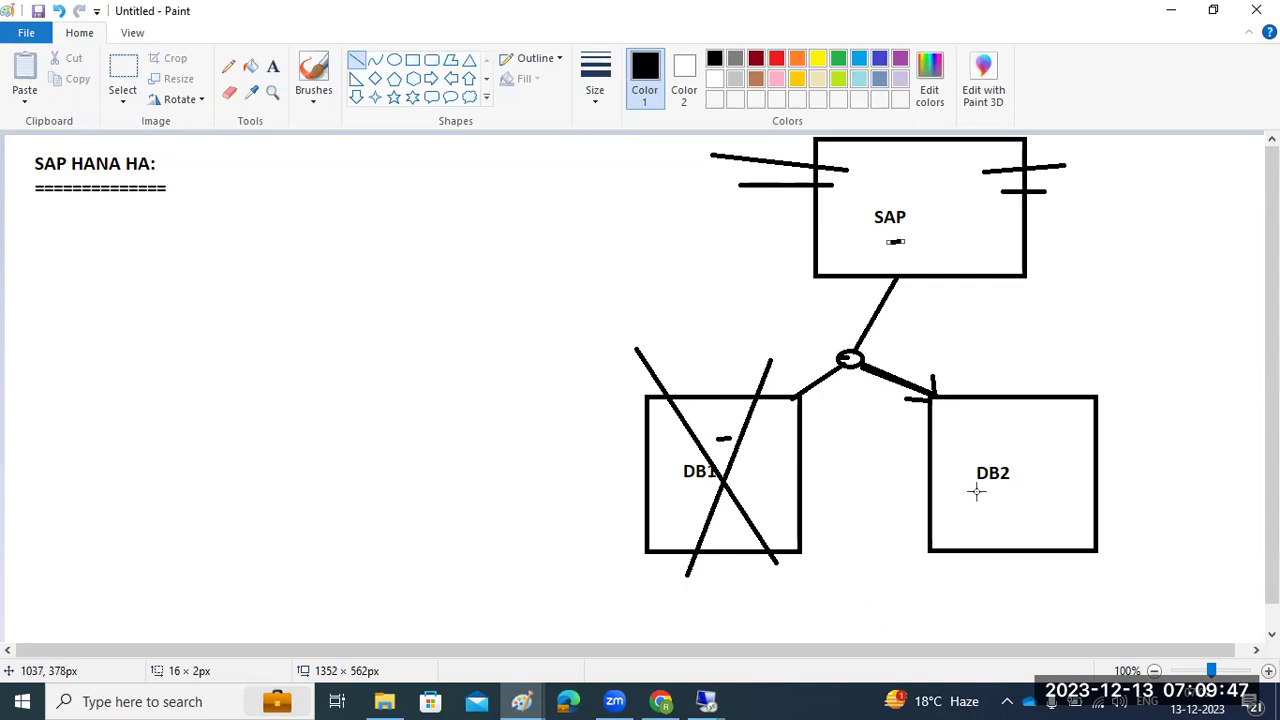
Add dashes above and below DB2, marks along the SAP connector, and a diagonal stroke in DB1
{"action": "left_click_drag", "start_coordinate": [989, 489], "coordinate": [1013, 488]}
{"action": "left_click", "coordinate": [811, 500]}
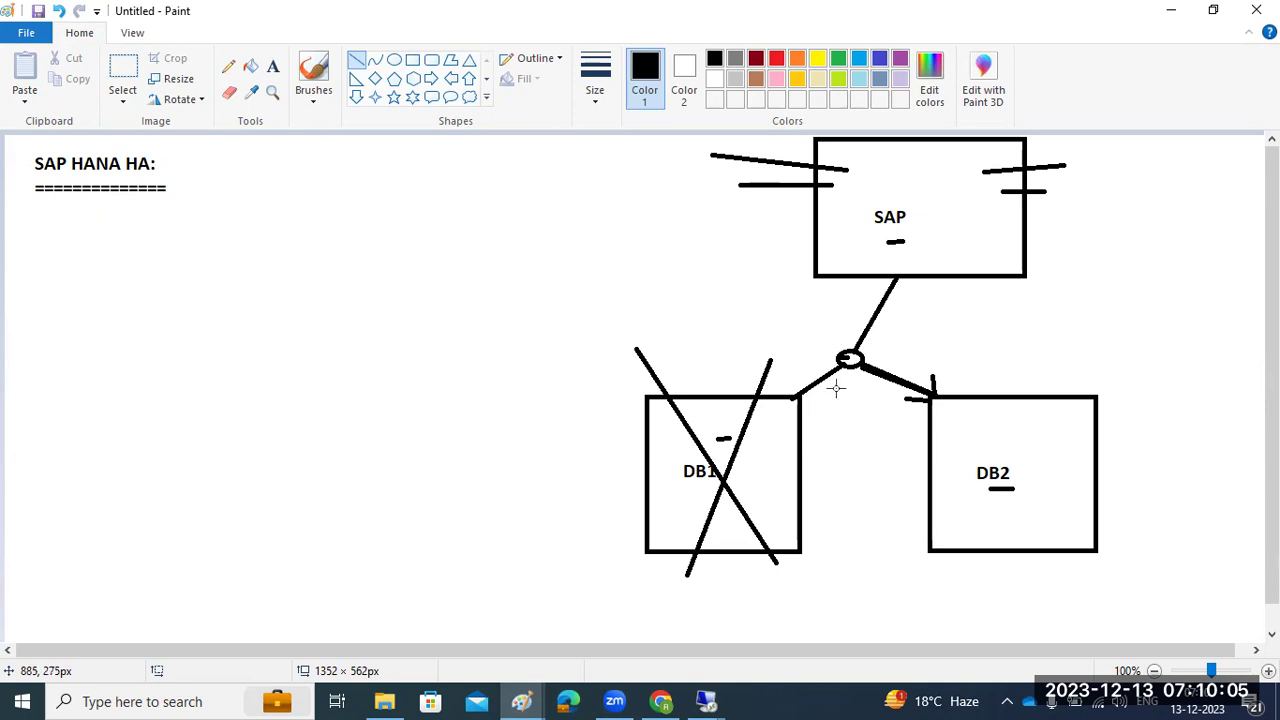
{"action": "left_click_drag", "start_coordinate": [843, 357], "coordinate": [859, 356]}
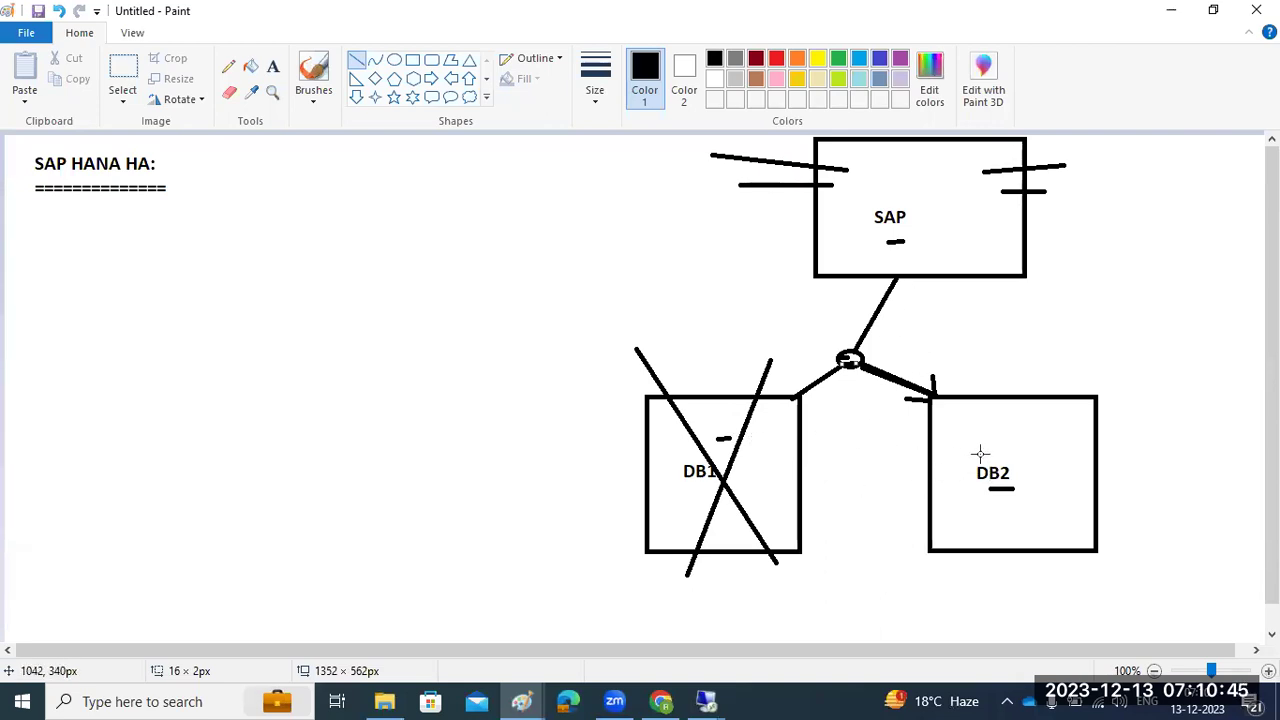
{"action": "left_click_drag", "start_coordinate": [979, 444], "coordinate": [1006, 444]}
{"action": "left_click_drag", "start_coordinate": [920, 257], "coordinate": [895, 277]}
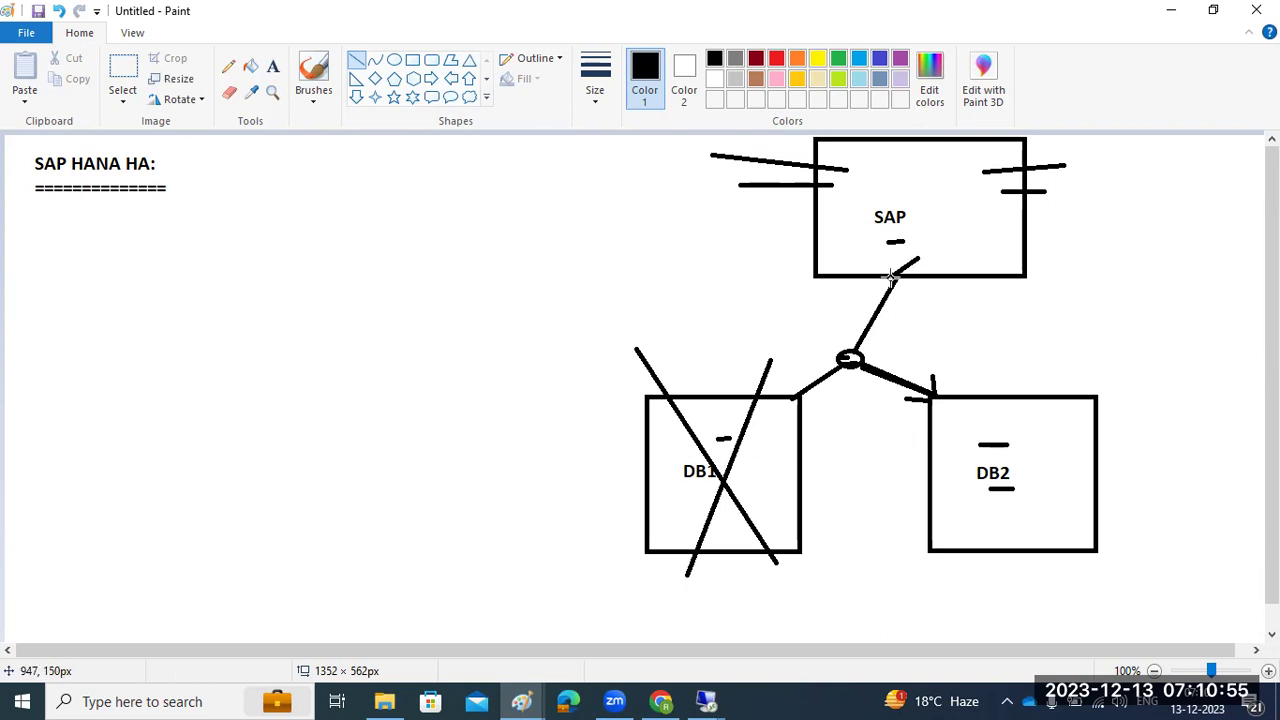
{"action": "left_click_drag", "start_coordinate": [864, 343], "coordinate": [846, 357]}
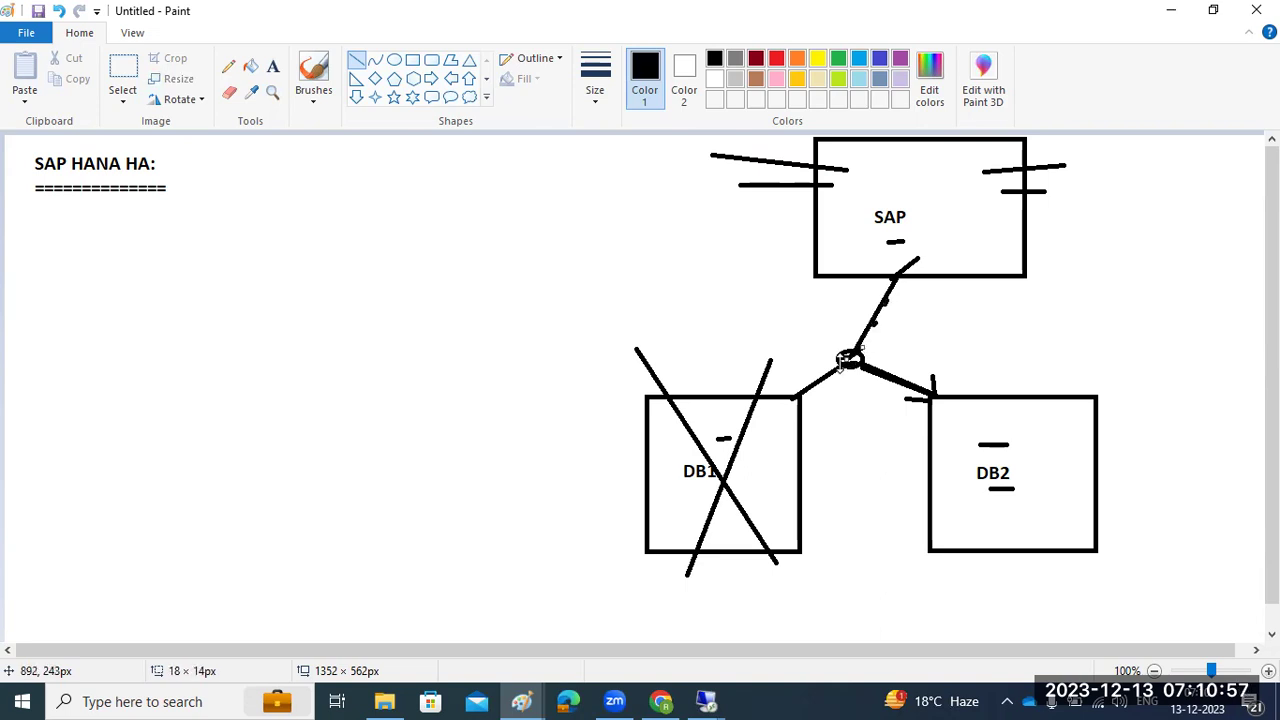
{"action": "left_click_drag", "start_coordinate": [783, 411], "coordinate": [748, 439]}
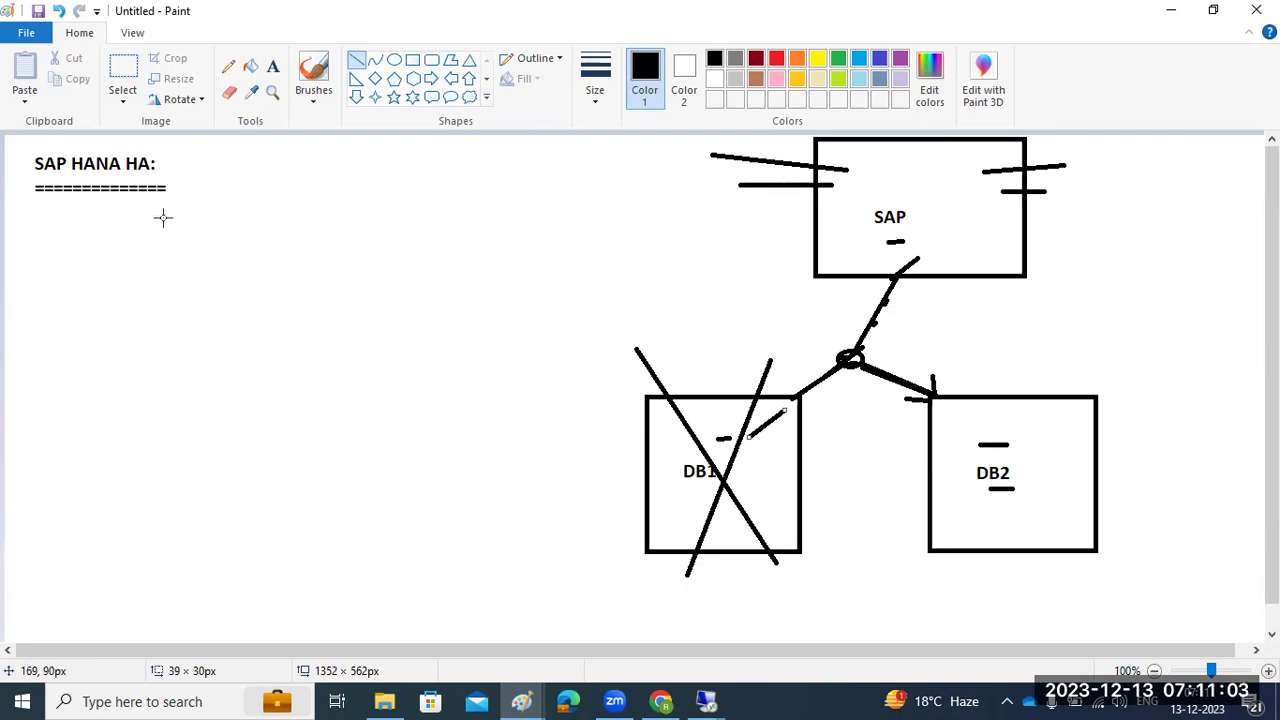
Add a dash after the heading and draw a red arrow from DB1 to DB2
{"action": "left_click", "coordinate": [160, 163]}
{"action": "left_click_drag", "start_coordinate": [160, 163], "coordinate": [172, 165]}
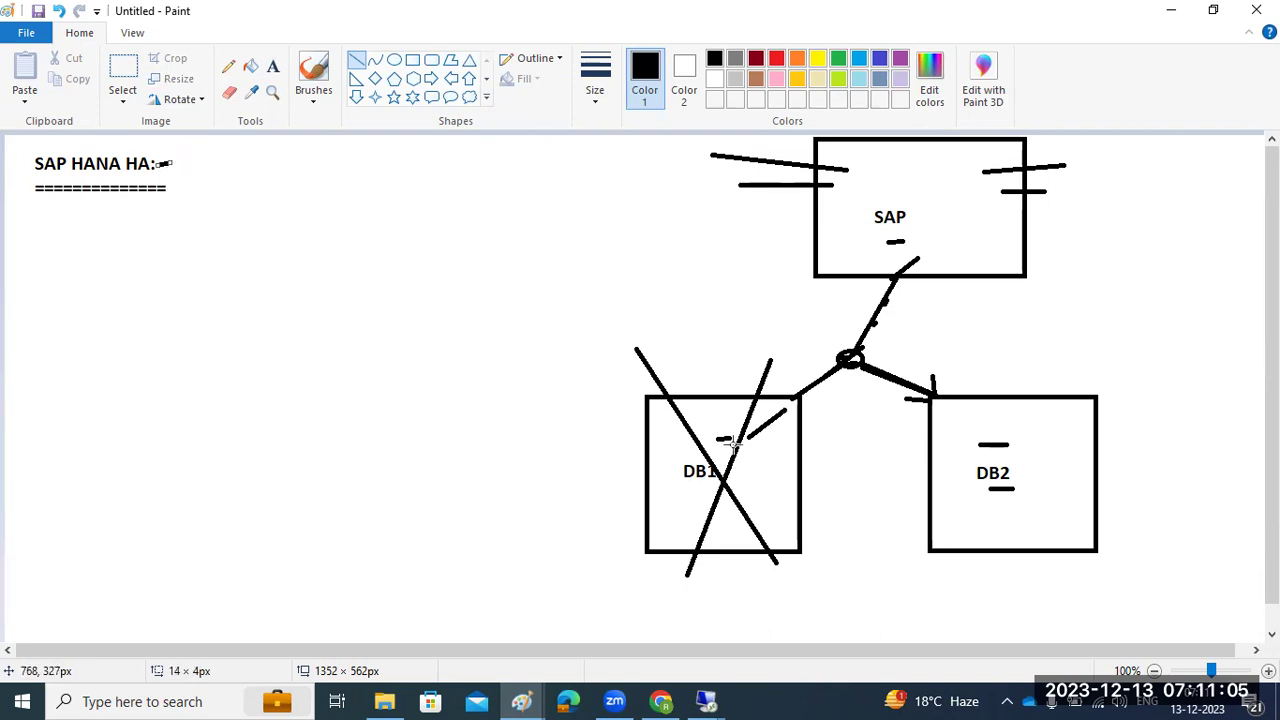
{"action": "left_click", "coordinate": [800, 484]}
{"action": "left_click_drag", "start_coordinate": [800, 484], "coordinate": [923, 491]}
{"action": "left_click", "coordinate": [776, 60]}
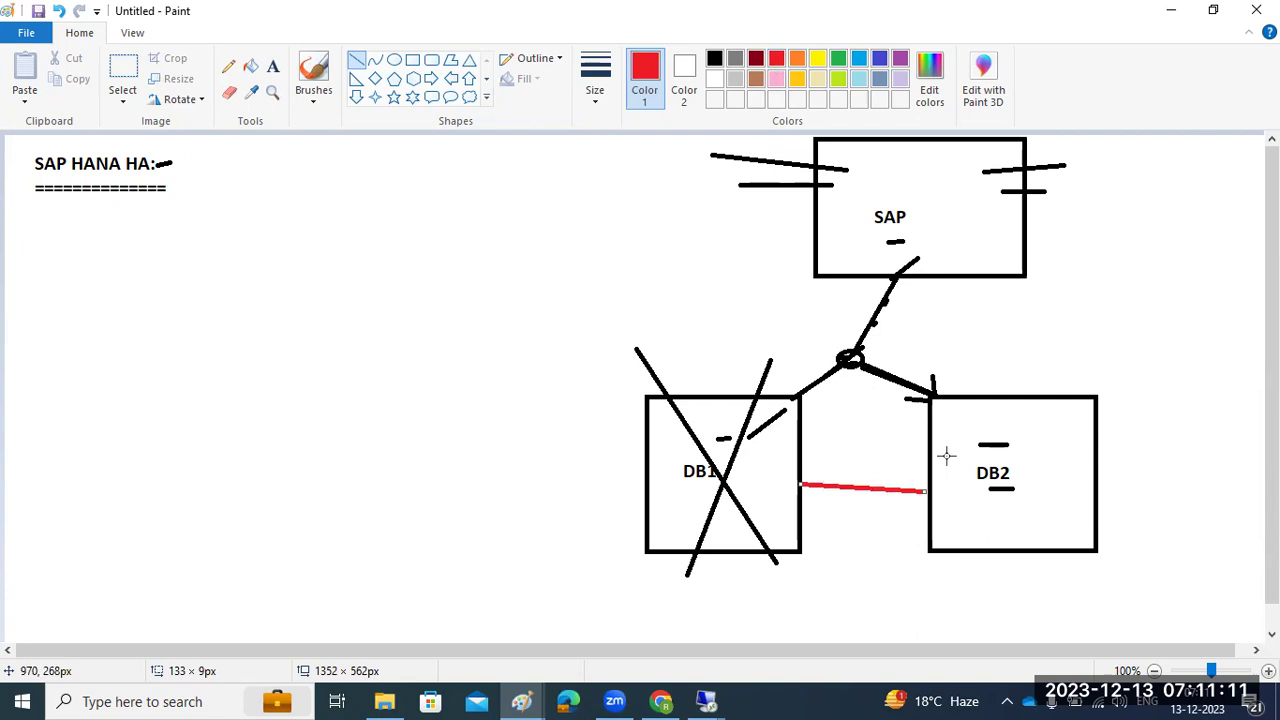
{"action": "mouse_move", "coordinate": [908, 475]}
{"action": "left_mouse_down"}
{"action": "mouse_move", "coordinate": [933, 489]}
{"action": "mouse_move", "coordinate": [903, 505]}
{"action": "mouse_move", "coordinate": [938, 488]}
{"action": "left_mouse_up"}
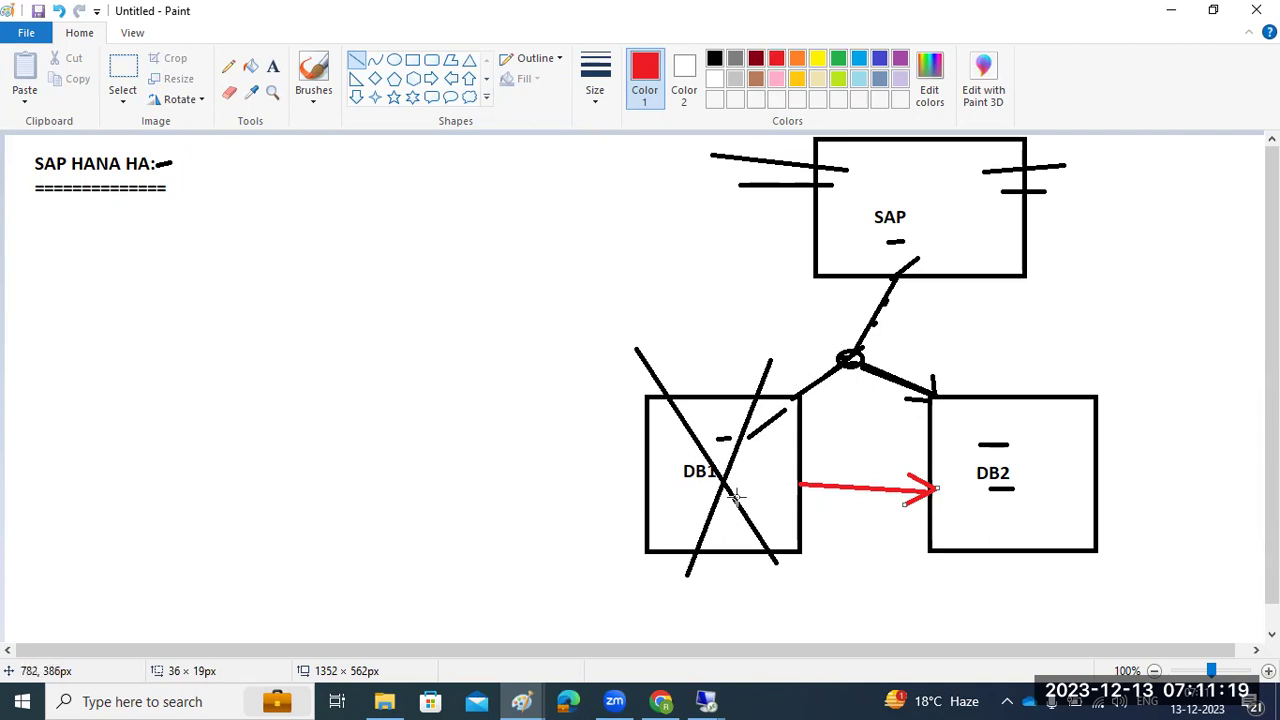
{"action": "left_click", "coordinate": [781, 484]}
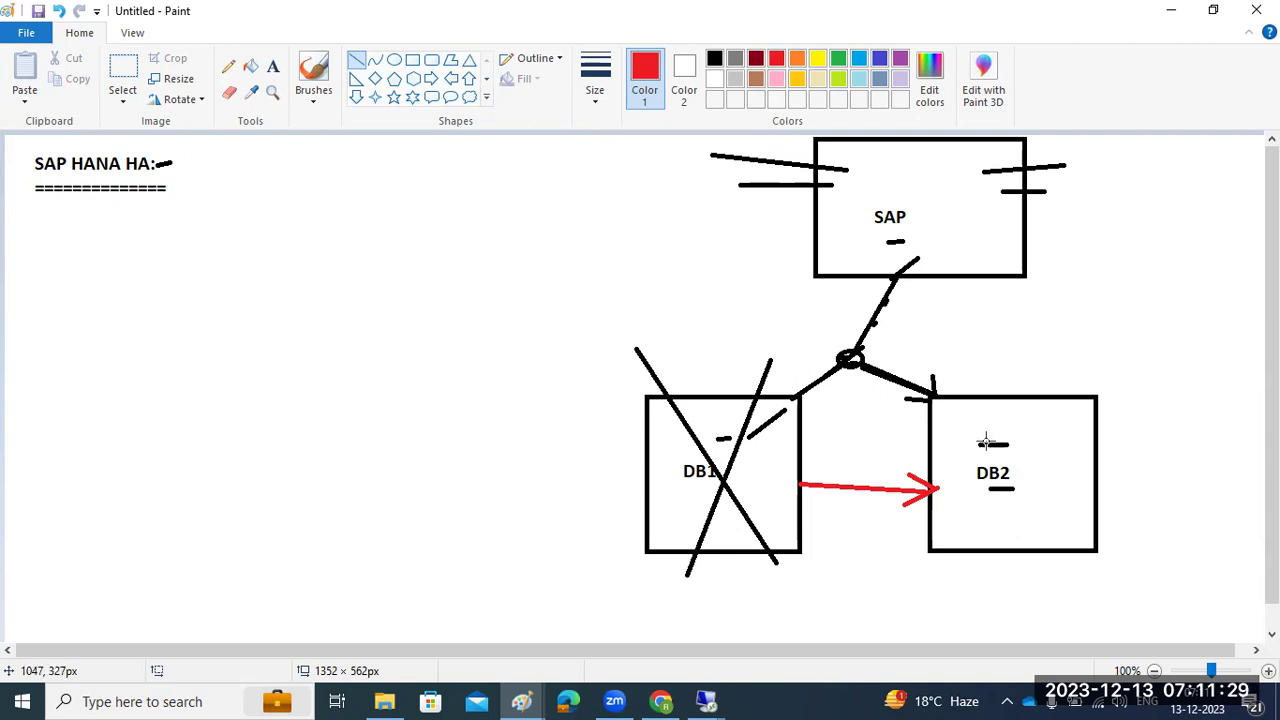
Add short red dashes inside the DB1 and DB2 boxes
{"action": "left_click_drag", "start_coordinate": [967, 426], "coordinate": [977, 426]}
{"action": "left_click_drag", "start_coordinate": [734, 457], "coordinate": [760, 456]}
{"action": "left_click_drag", "start_coordinate": [970, 431], "coordinate": [993, 431]}
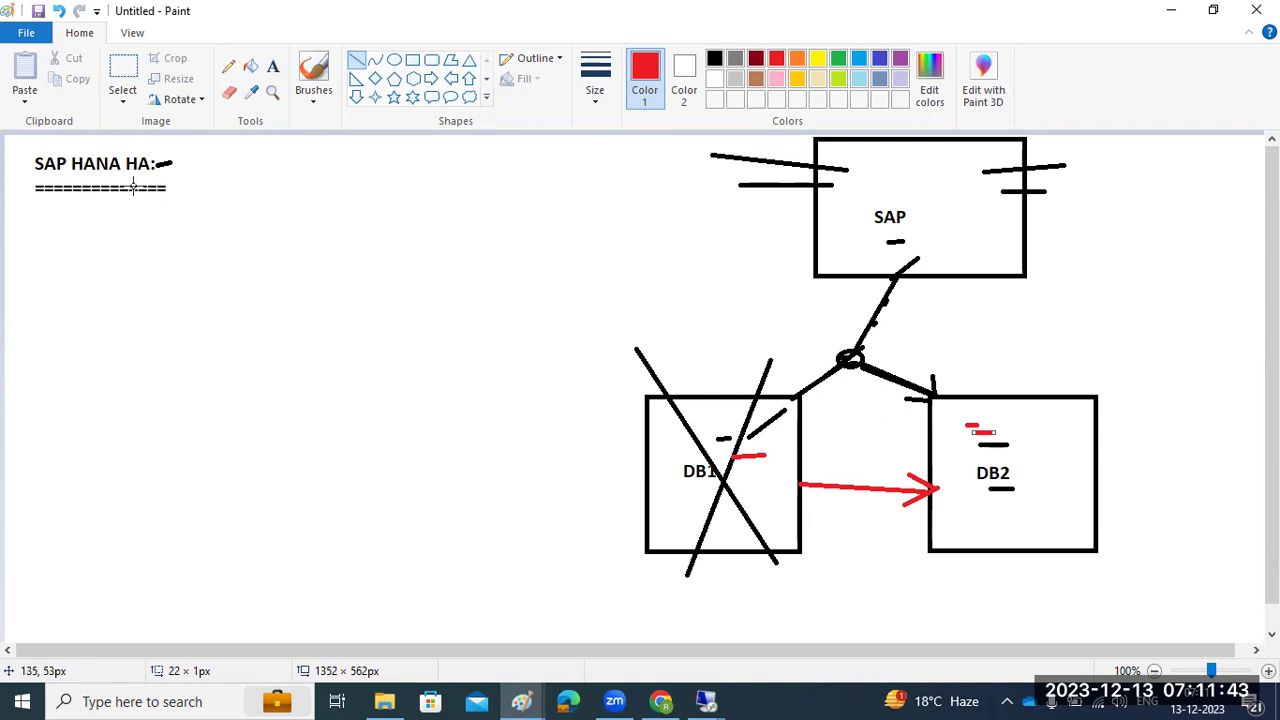
Type the red headings 'REPLICATION MODES' and 'OPERTATION MODES' on two lines below SAP HANA HA
{"action": "left_click", "coordinate": [272, 66]}
{"action": "left_click_drag", "start_coordinate": [40, 202], "coordinate": [309, 300]}
{"action": "type", "text": "REPLICATION MODES"}
{"action": "key", "text": "Return"}
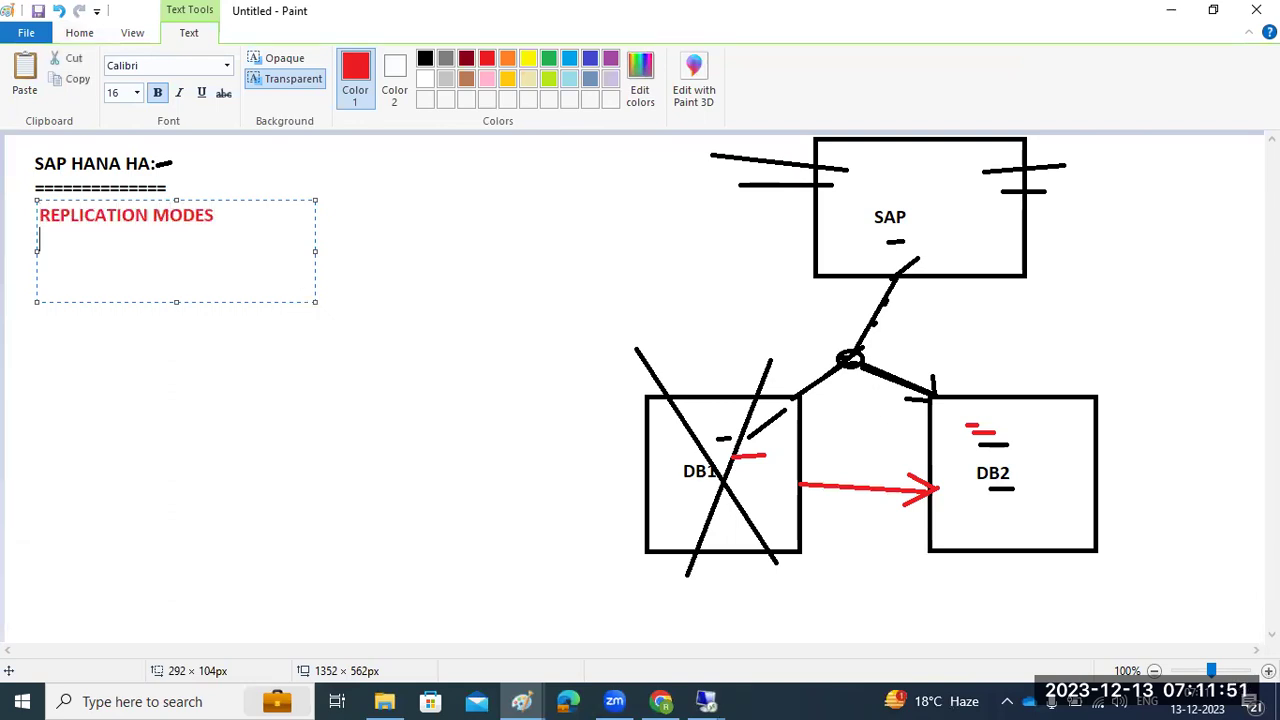
{"action": "type", "text": "OPERTATION MODESS"}
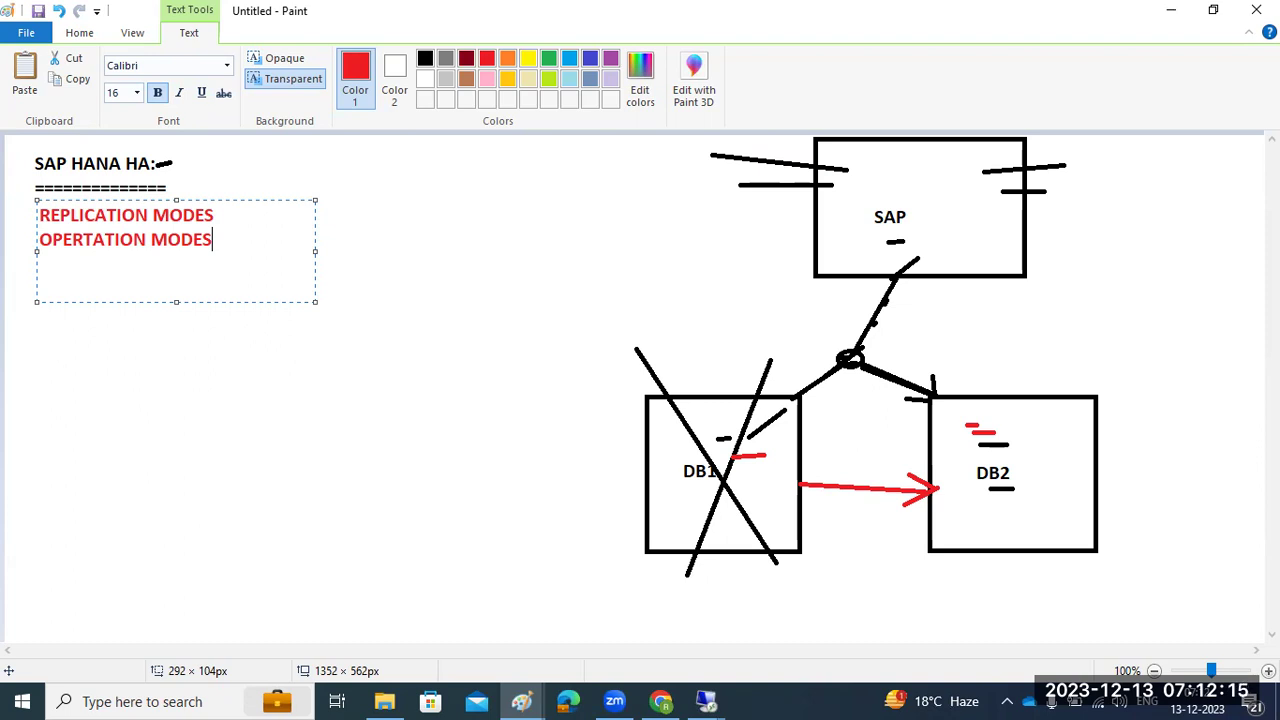
Label DB1 'saplinux1' and DB2 'saphana', then bring up the remote terminal session
{"action": "left_click", "coordinate": [320, 368]}
{"action": "left_click_drag", "start_coordinate": [15, 260], "coordinate": [623, 621]}
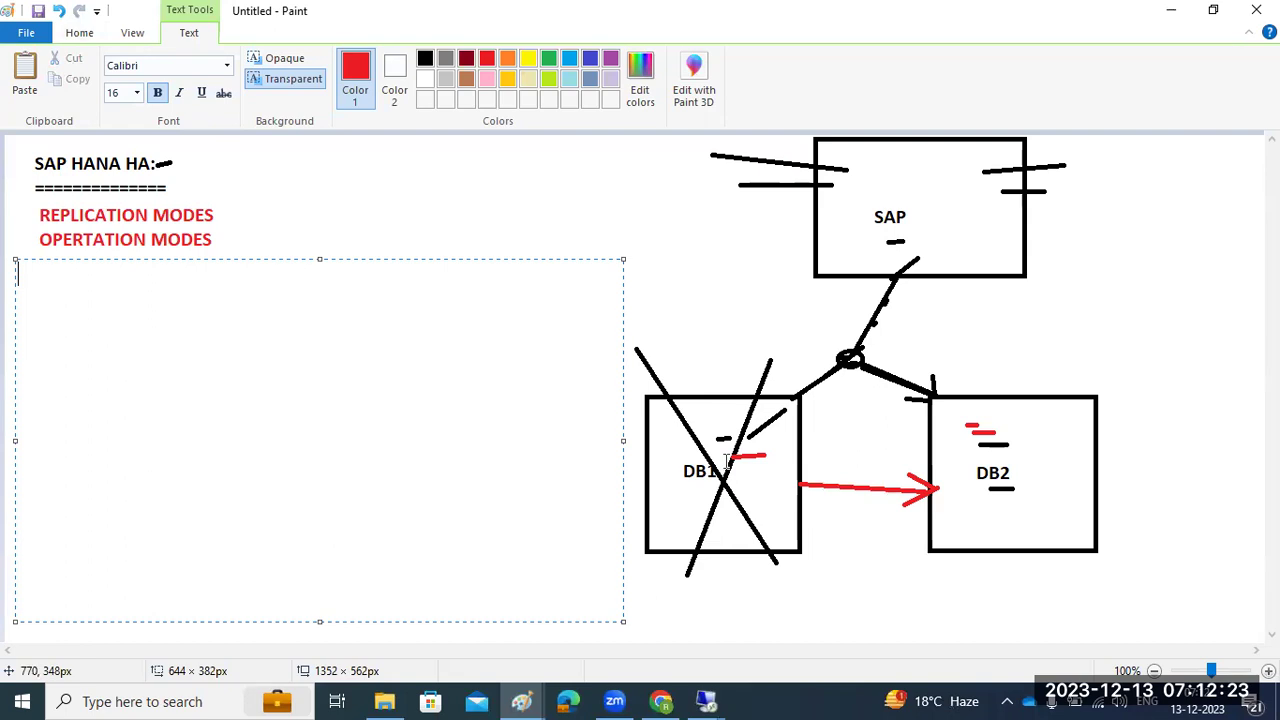
{"action": "left_click", "coordinate": [678, 582]}
{"action": "left_click", "coordinate": [677, 581]}
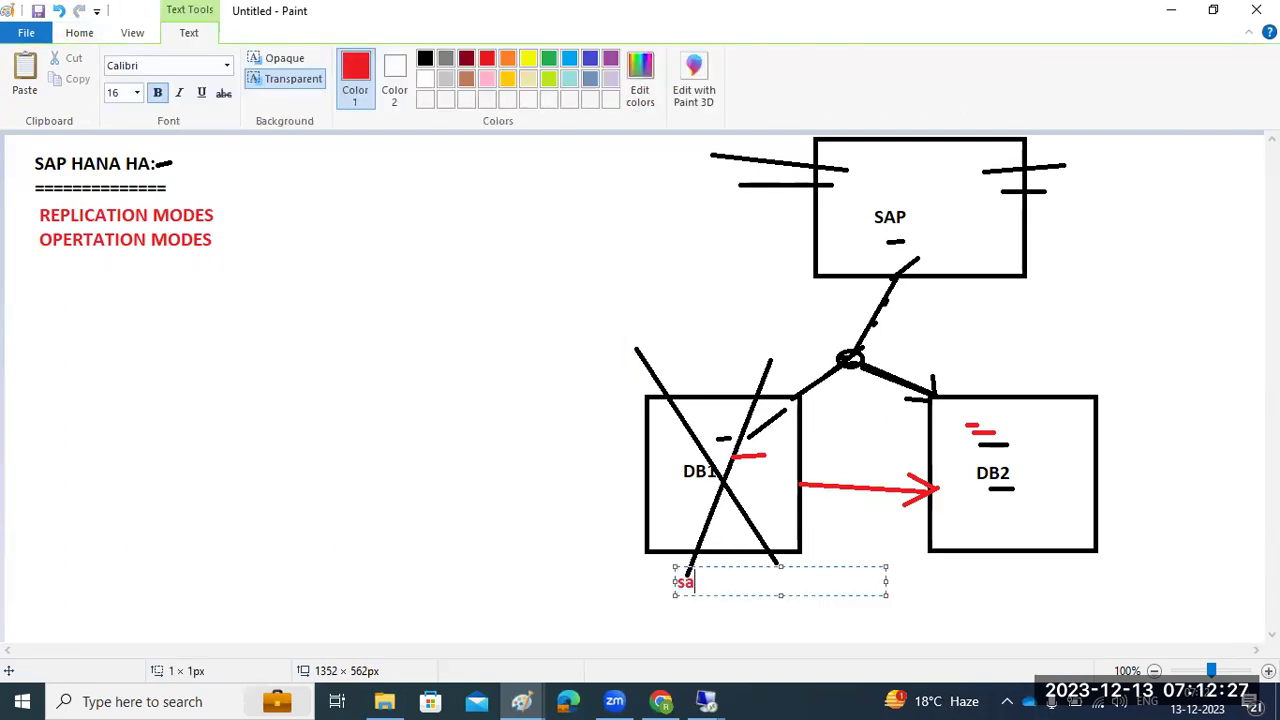
{"action": "type", "text": "saplinux1"}
{"action": "left_click", "coordinate": [966, 571]}
{"action": "left_click", "coordinate": [966, 571]}
{"action": "type", "text": "saphana"}
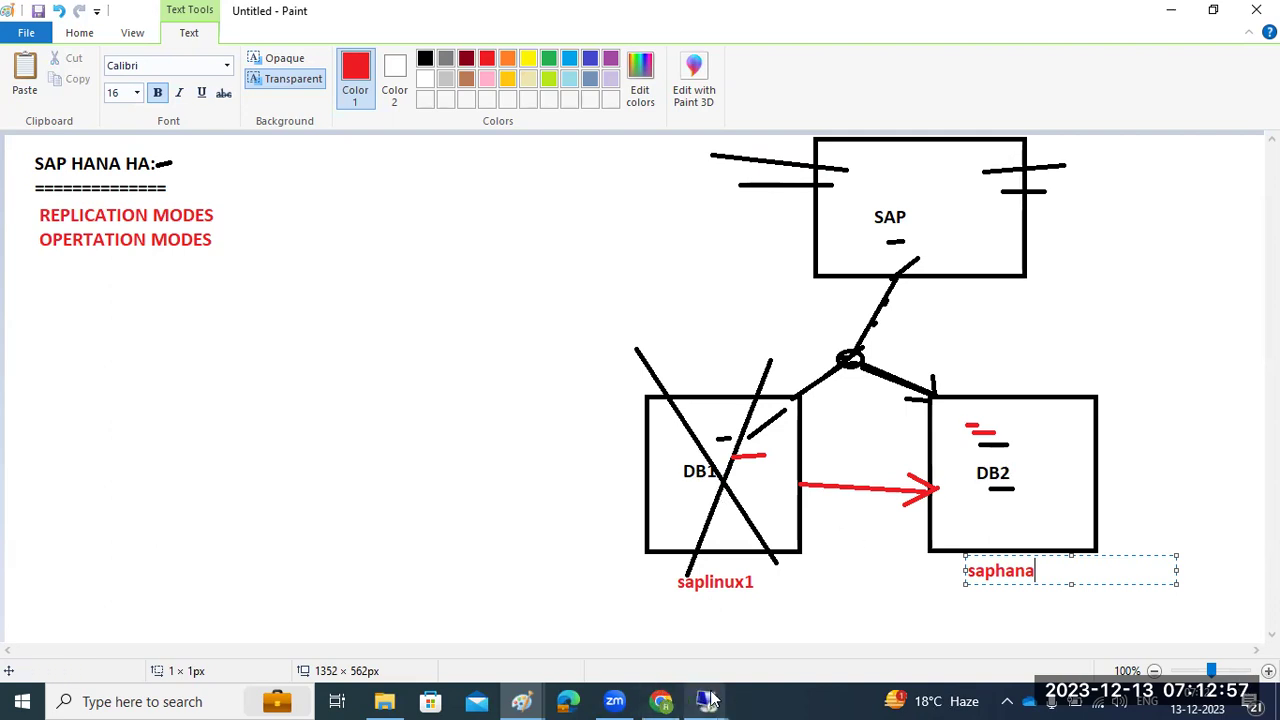
{"action": "mouse_move", "coordinate": [707, 700]}
{"action": "left_click", "coordinate": [652, 624]}
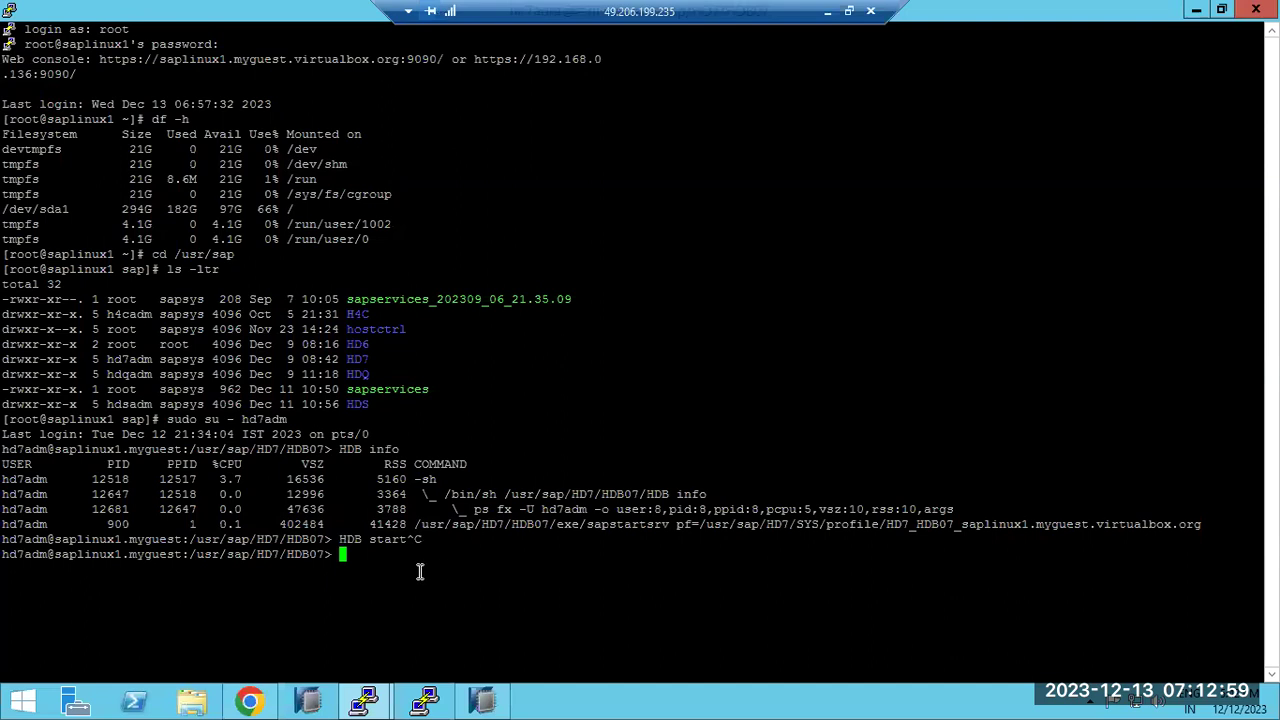
In the hd7adm@saplinux1 session, change to /usr/sap and list its contents with ls -ltr
{"action": "mouse_move", "coordinate": [375, 702]}
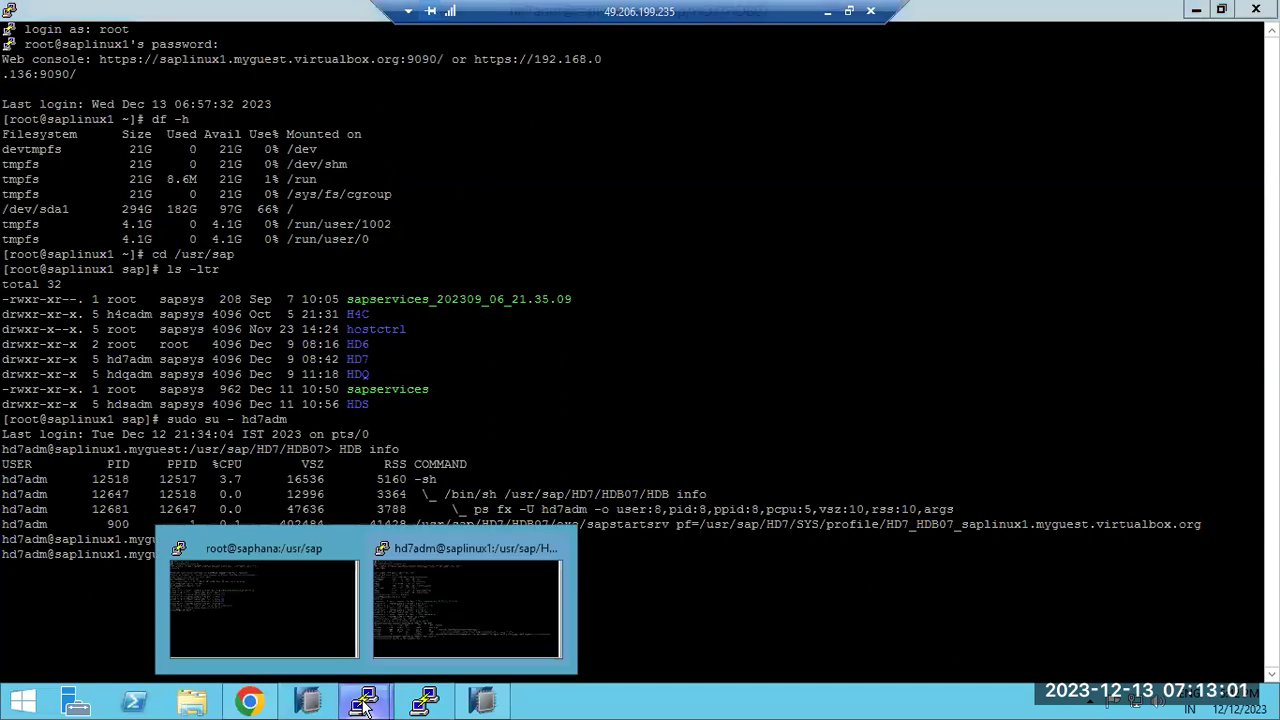
{"action": "left_click", "coordinate": [328, 630]}
{"action": "mouse_move", "coordinate": [414, 661]}
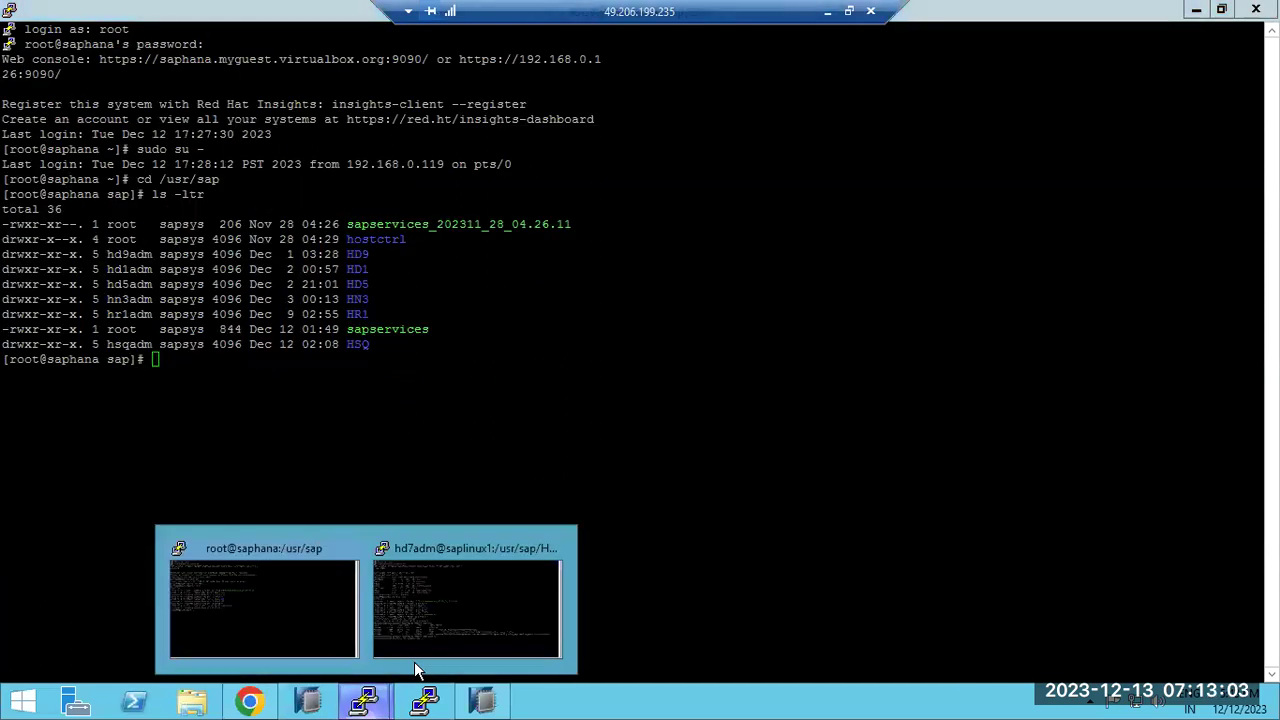
{"action": "left_click", "coordinate": [466, 622]}
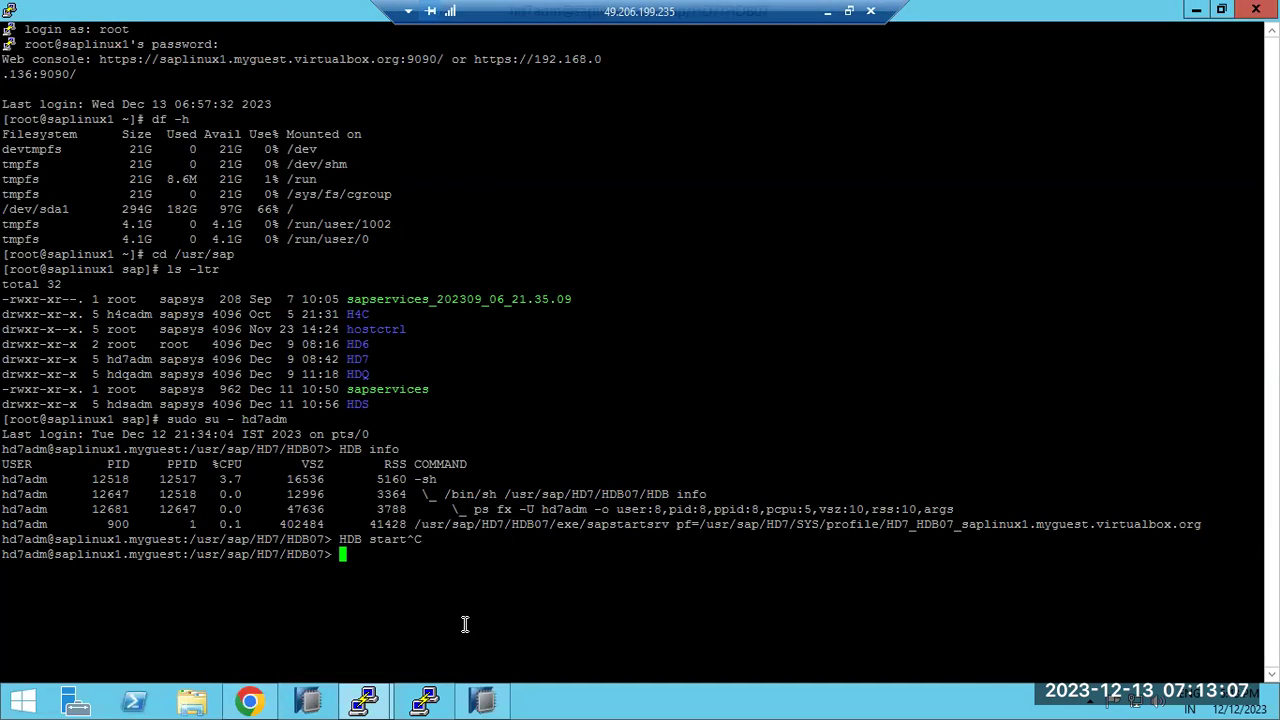
{"action": "left_click", "coordinate": [362, 703]}
{"action": "mouse_move", "coordinate": [362, 703]}
{"action": "left_click", "coordinate": [397, 644]}
{"action": "type", "text": "cd"}
{"action": "type", "text": "/usr/sap"}
{"action": "key", "text": "Return"}
{"action": "type", "text": "ls -ltr"}
{"action": "key", "text": "Return"}
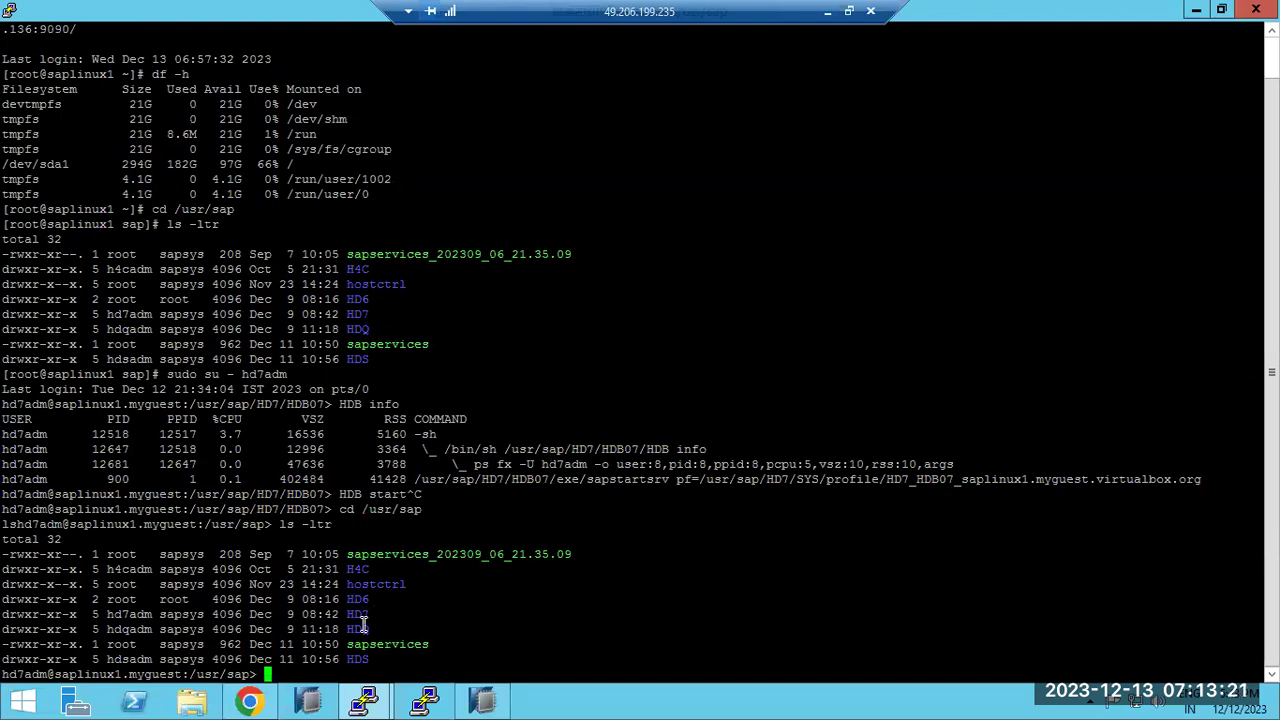
Compare against the root@saphana session, open a new session window, and return to saplinux1
{"action": "mouse_move", "coordinate": [364, 700]}
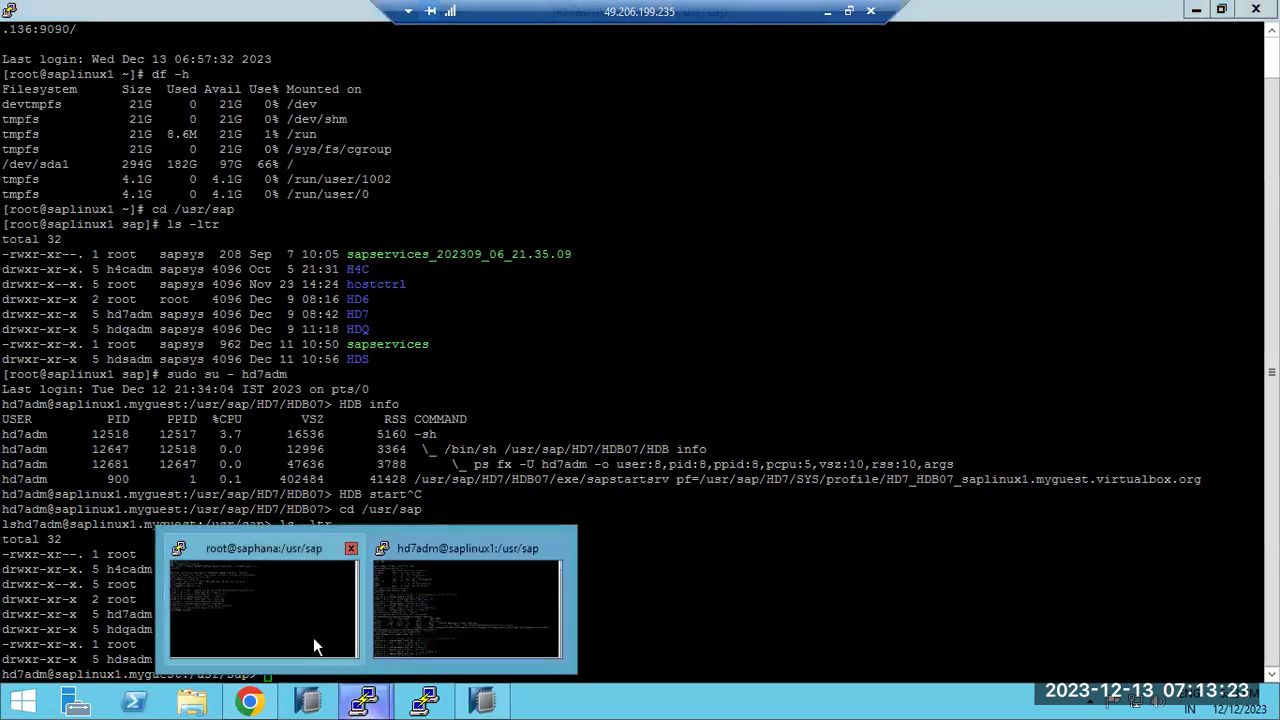
{"action": "left_click", "coordinate": [336, 558]}
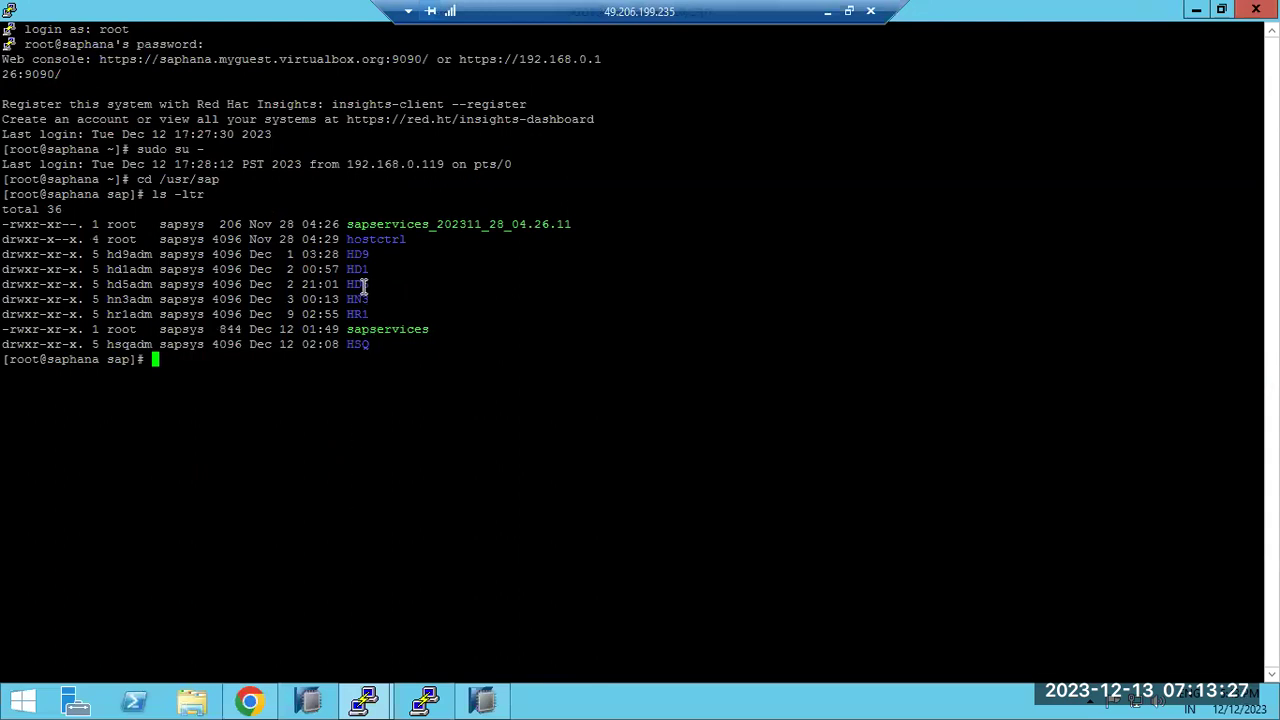
{"action": "mouse_move", "coordinate": [364, 700]}
{"action": "left_click", "coordinate": [442, 643]}
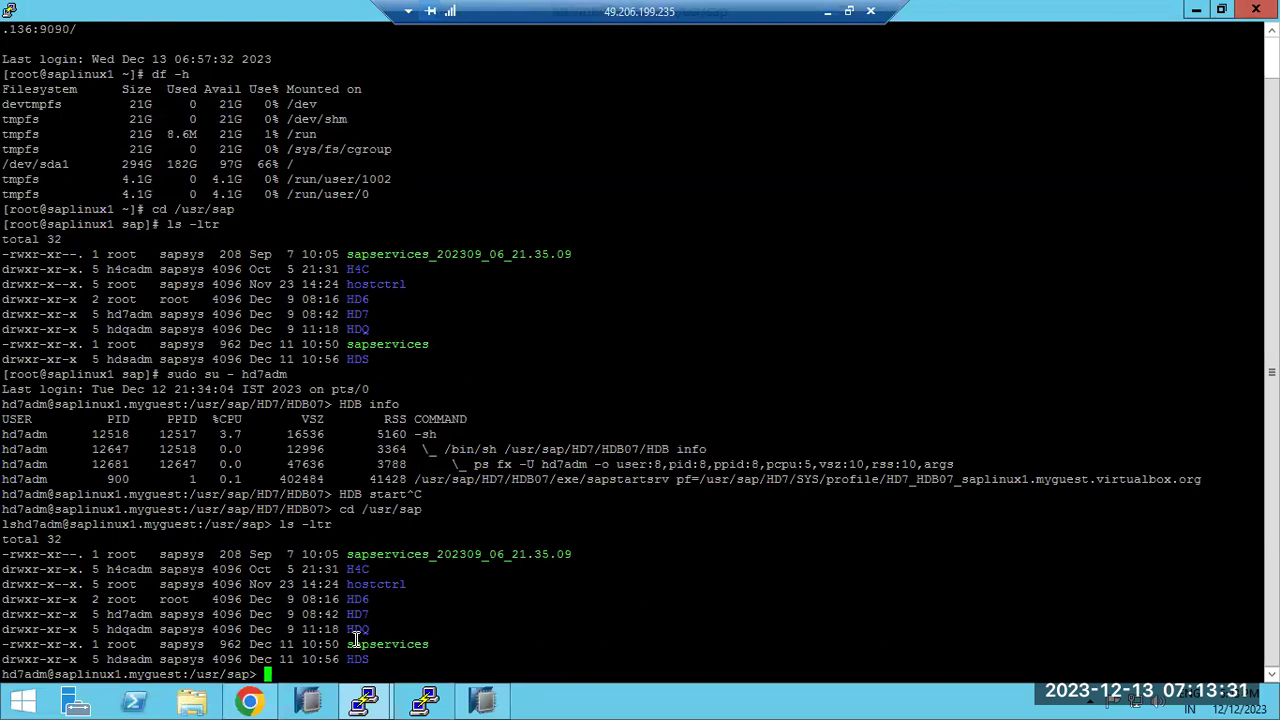
{"action": "mouse_move", "coordinate": [364, 700]}
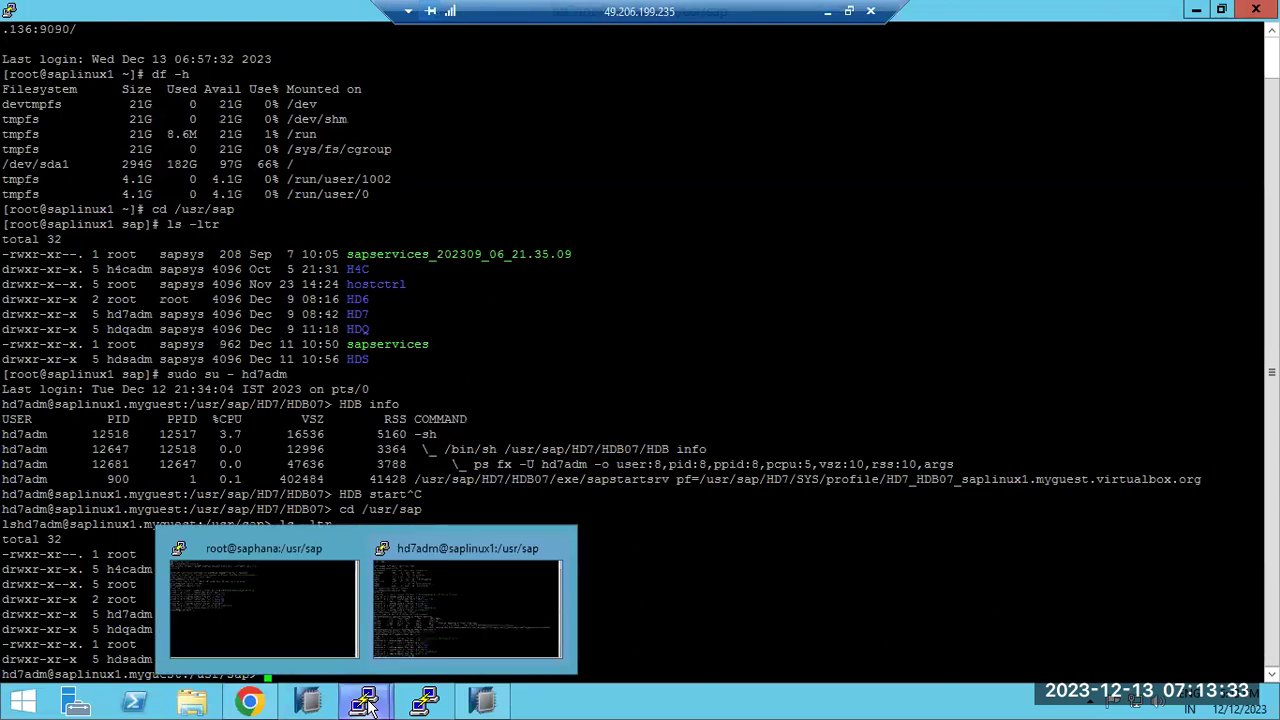
{"action": "left_click", "coordinate": [290, 607]}
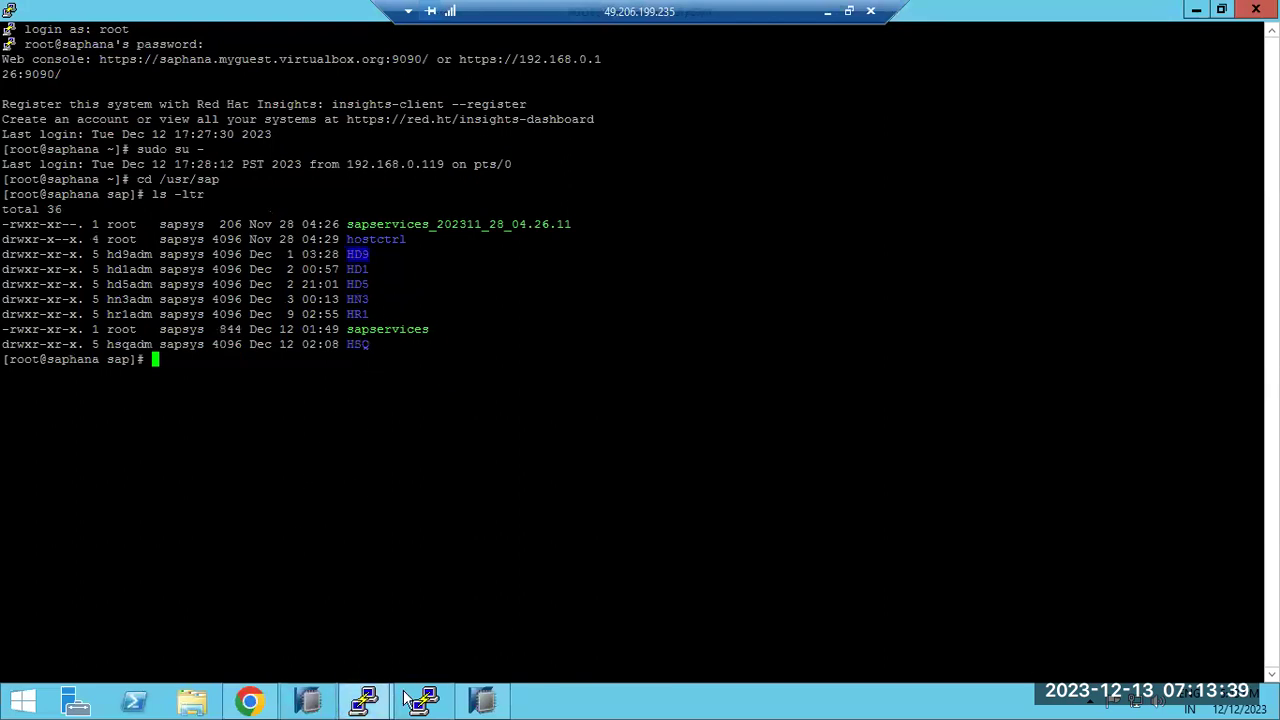
{"action": "middle_click", "coordinate": [364, 700]}
{"action": "left_click", "coordinate": [397, 603]}
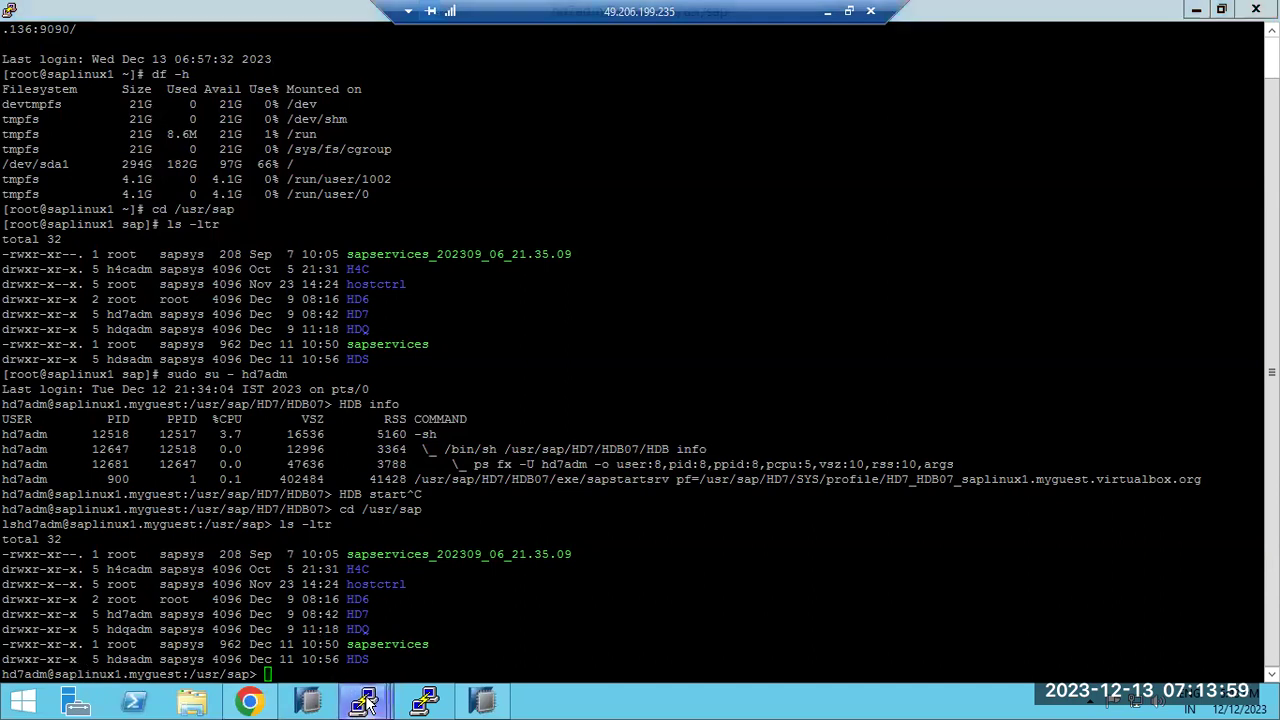
On saphana, switch to hd1adm with sudo su, run HDB info, then HDB start
{"action": "mouse_move", "coordinate": [362, 700]}
{"action": "left_click", "coordinate": [188, 605]}
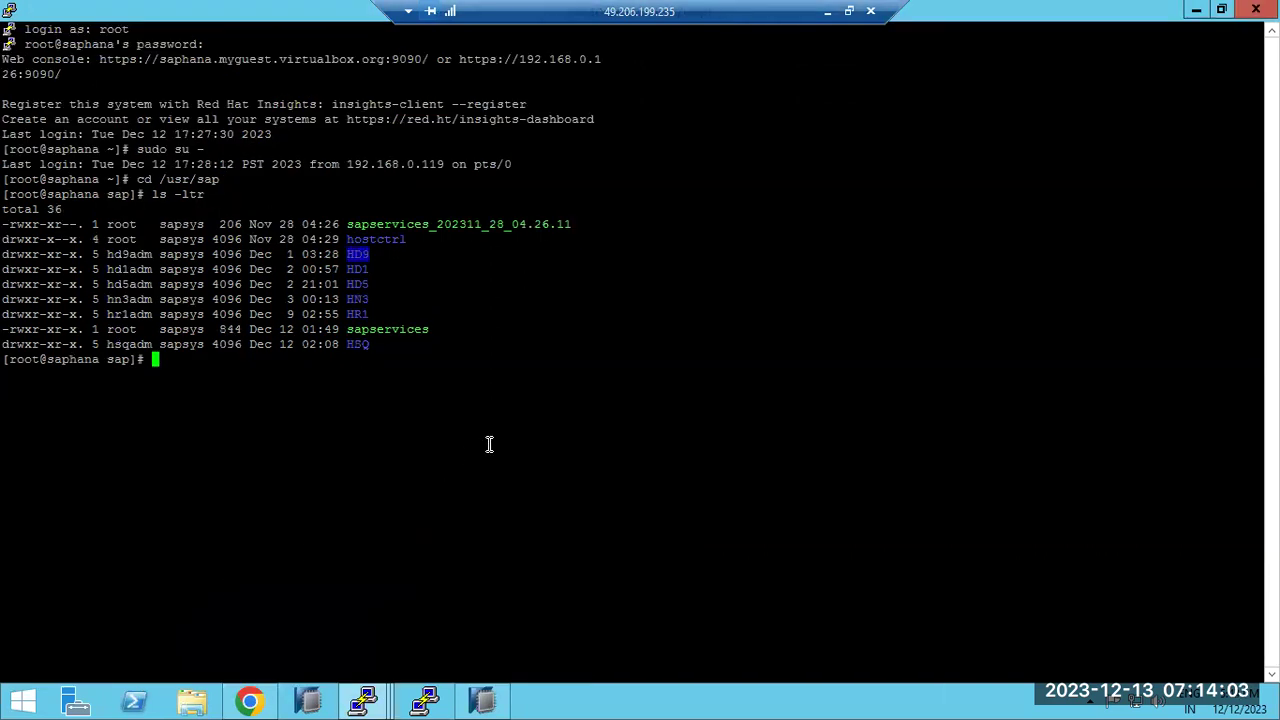
{"action": "double_click", "coordinate": [362, 272]}
{"action": "type", "text": "sudo su - hd1adm"}
{"action": "key", "text": "Return"}
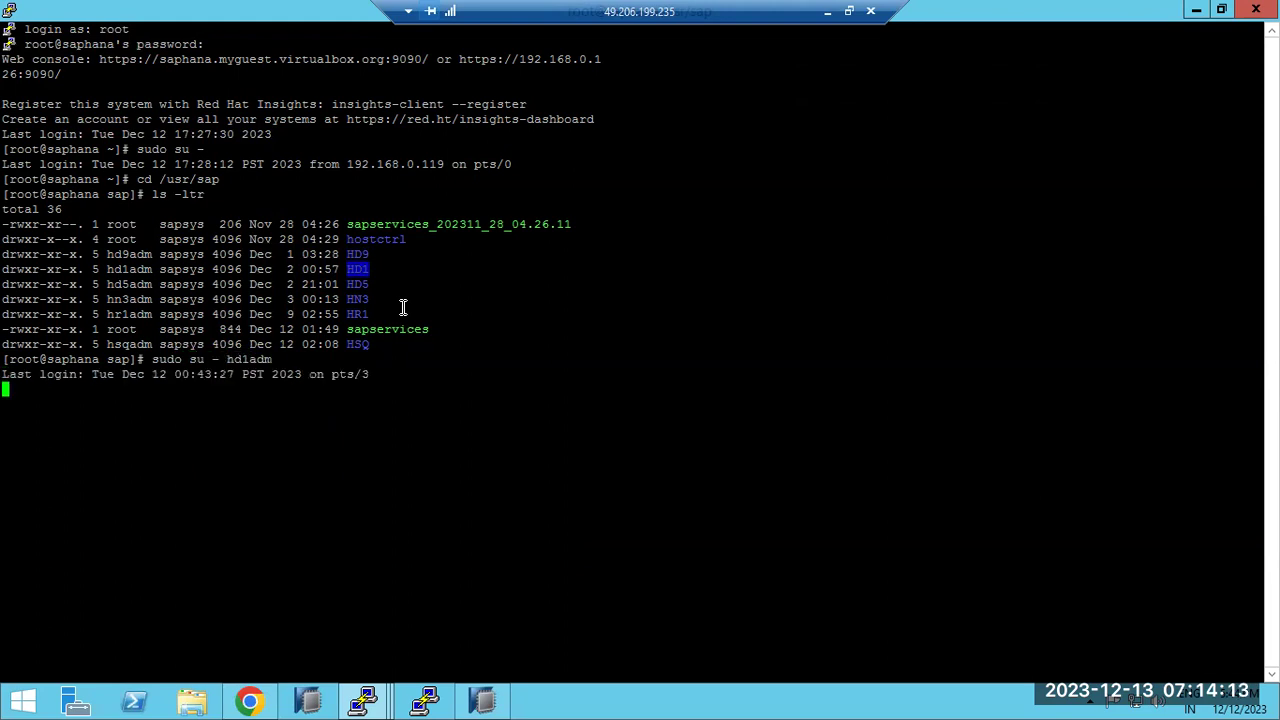
{"action": "type", "text": "HDB info"}
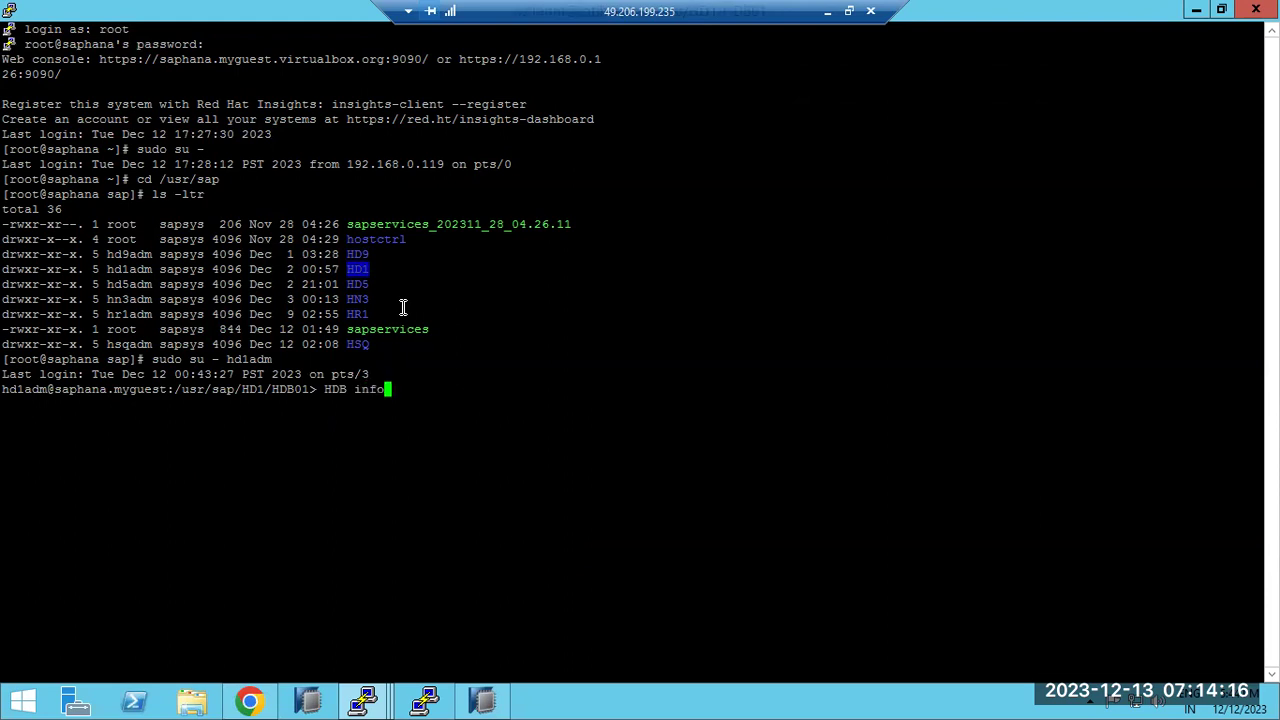
{"action": "key", "text": "Return"}
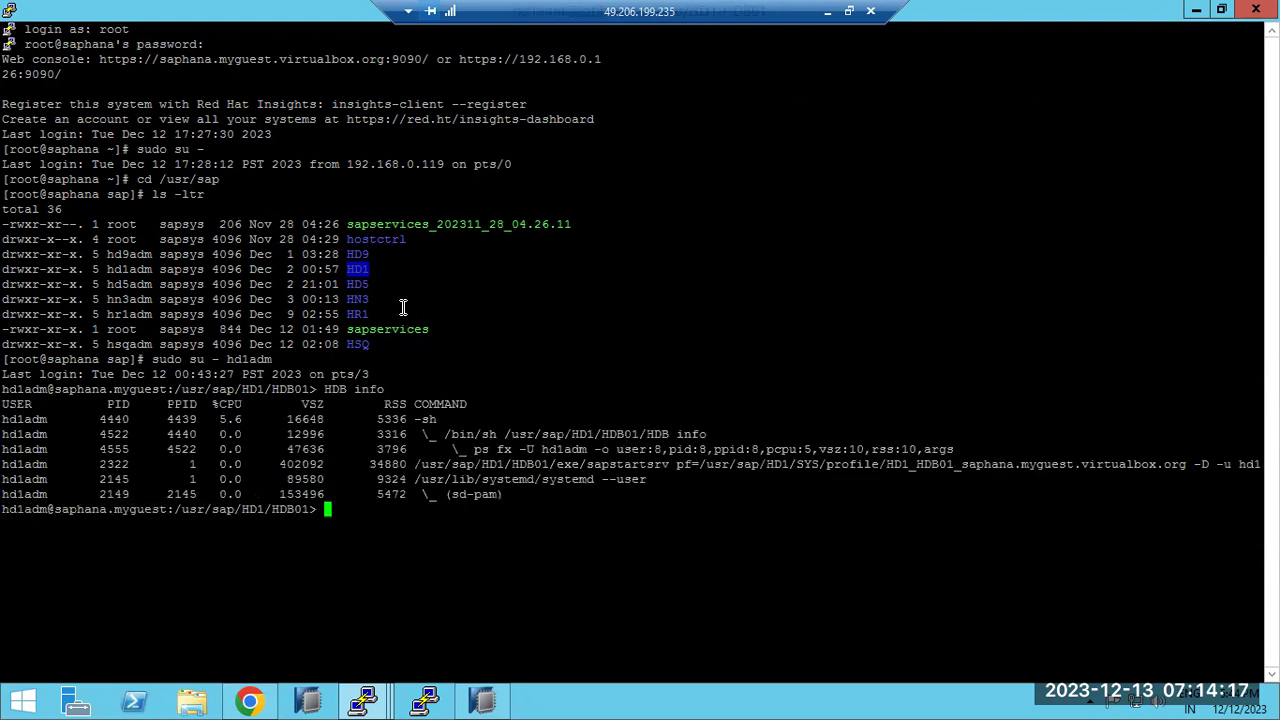
{"action": "type", "text": "HDB start"}
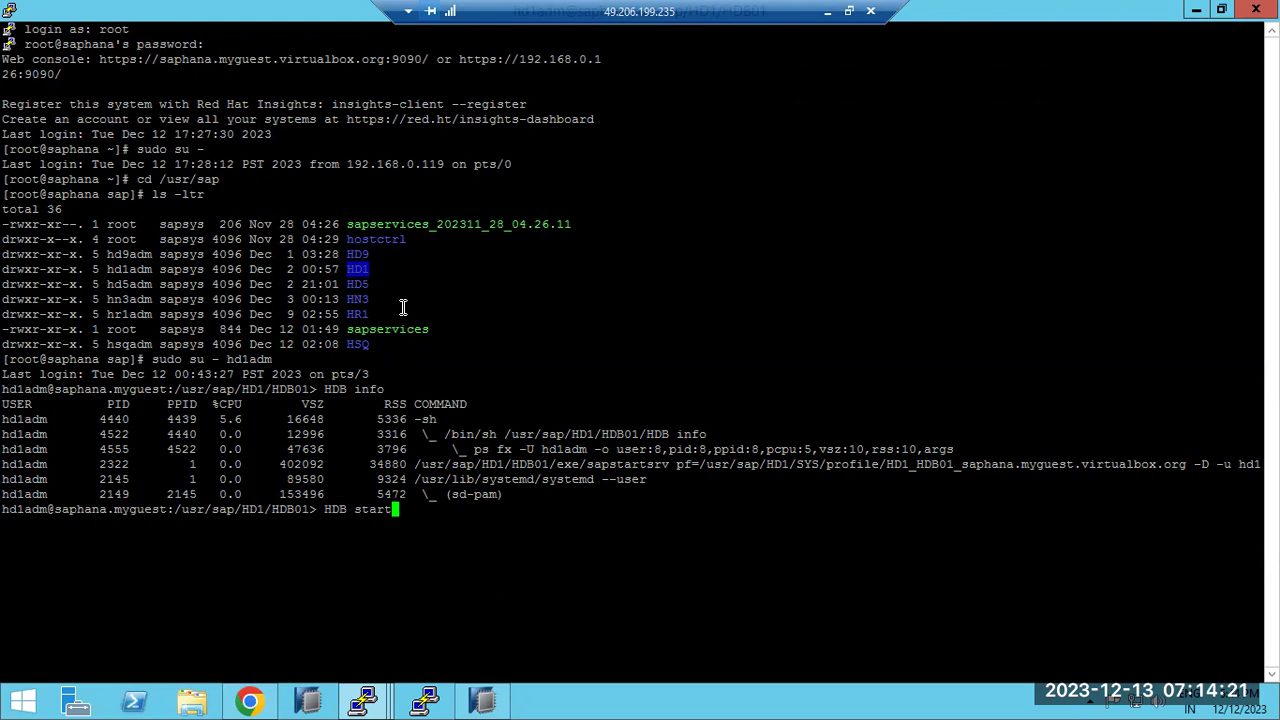
{"action": "key", "text": "Return"}
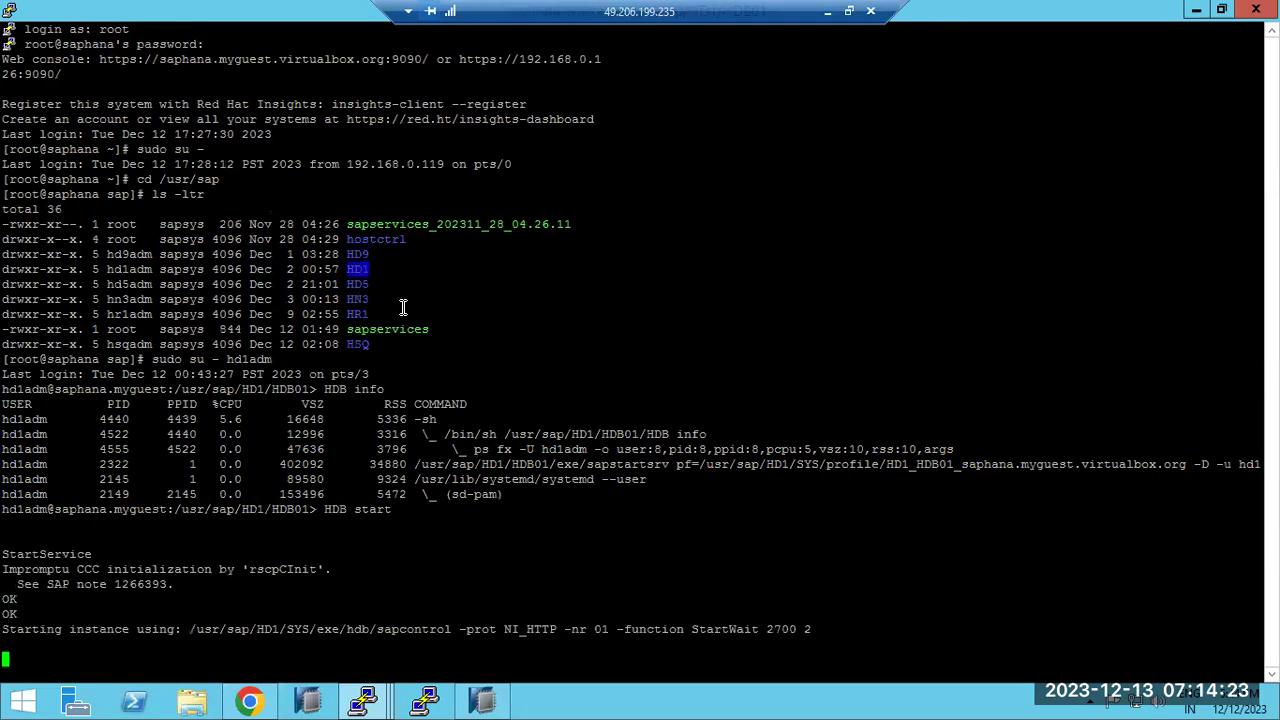
Minimize HANA Studio and bring the saphana PuTTY window forward showing HD1 Start OK
{"action": "mouse_move", "coordinate": [362, 700]}
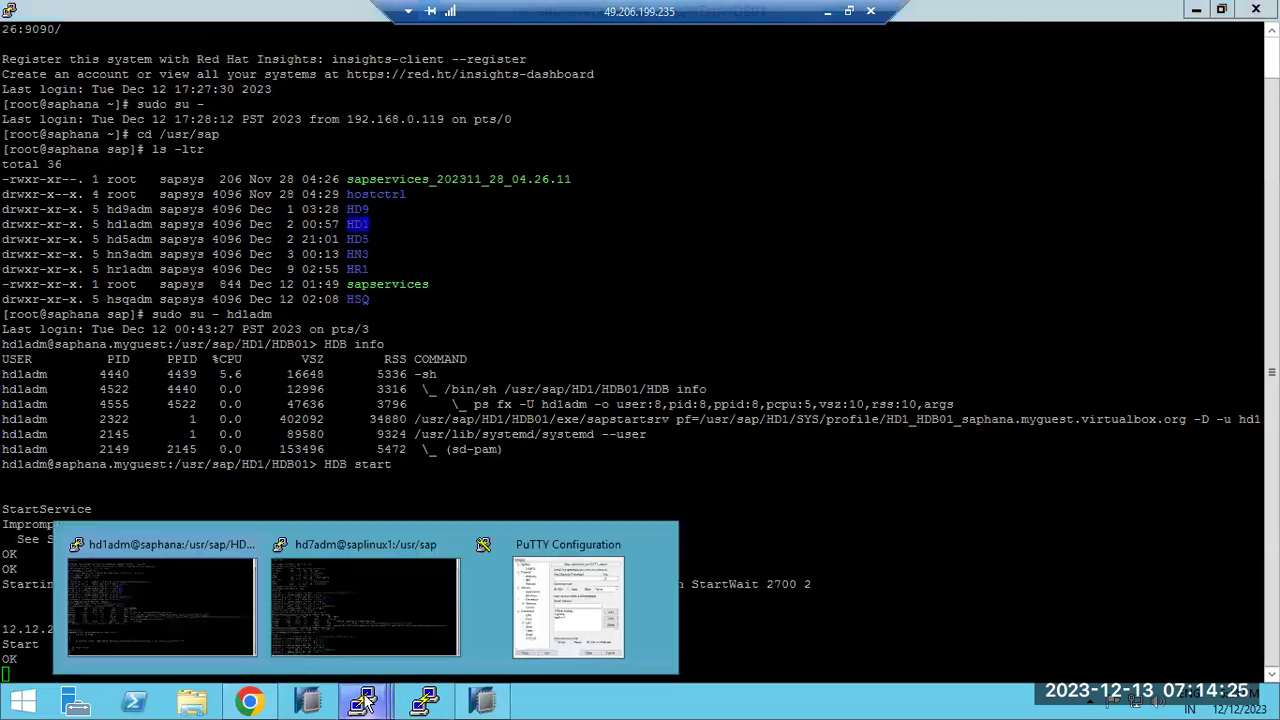
{"action": "left_click", "coordinate": [395, 603]}
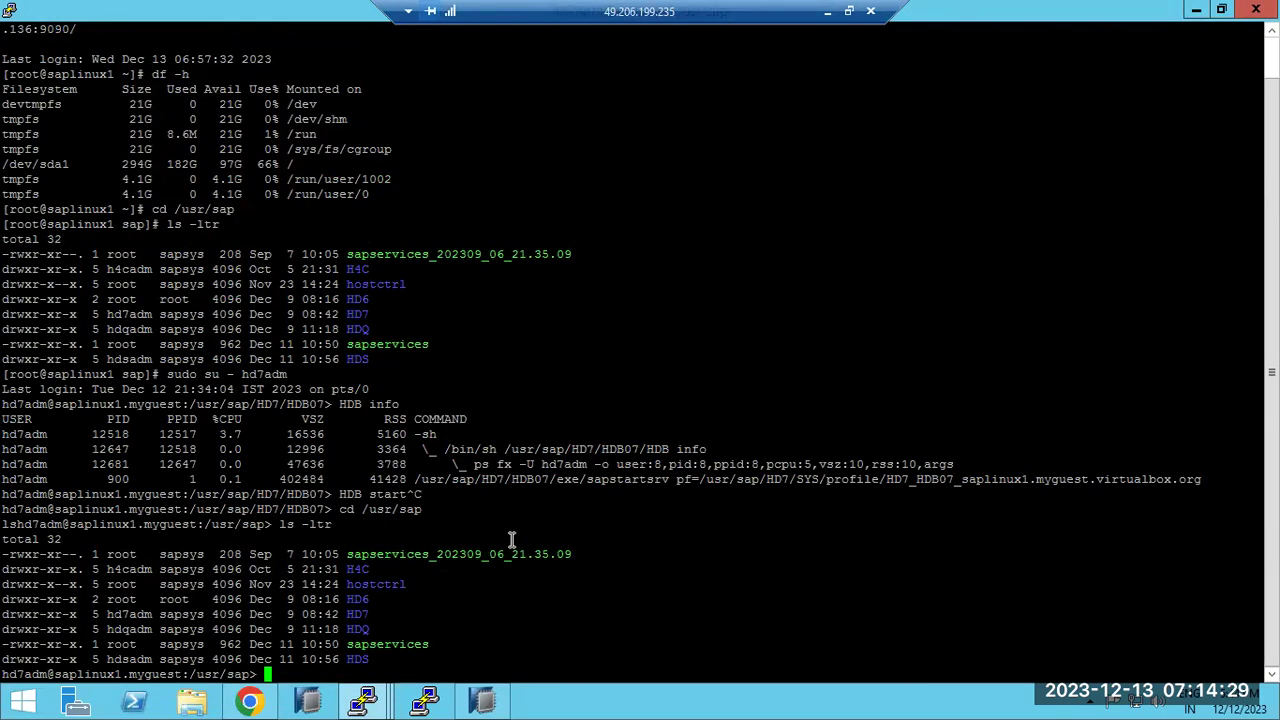
{"action": "mouse_move", "coordinate": [362, 700]}
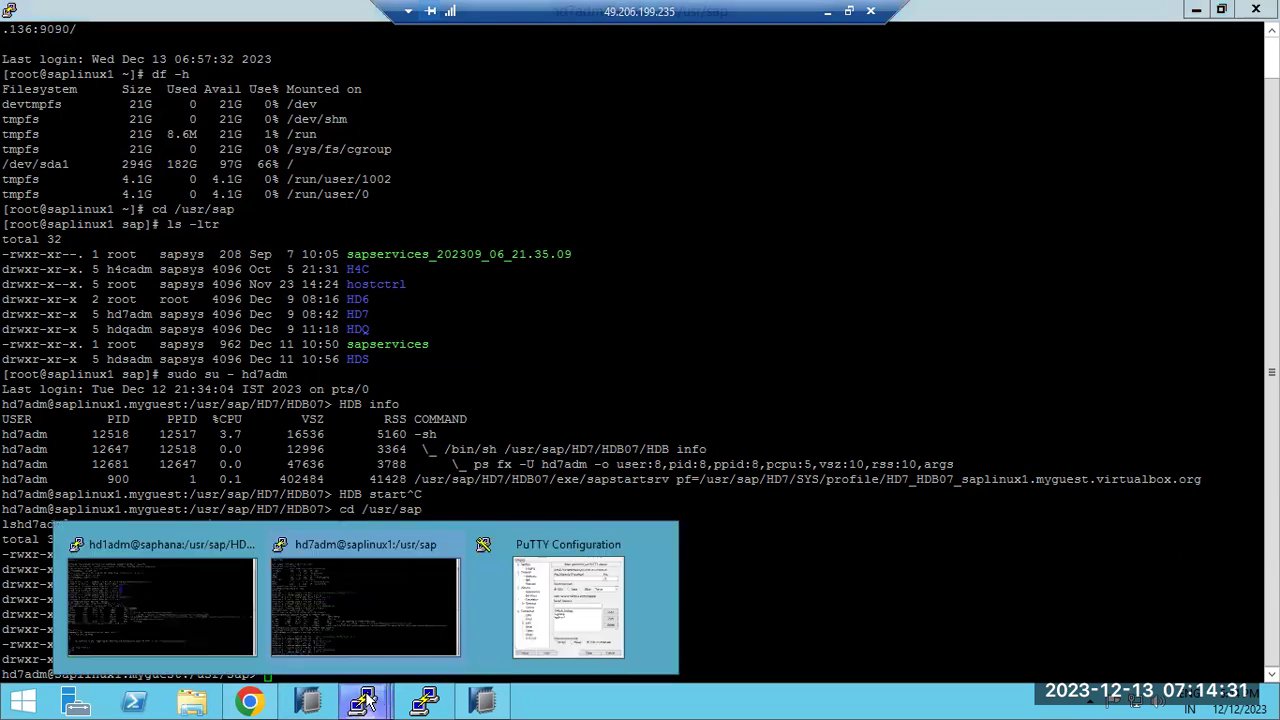
{"action": "left_click", "coordinate": [183, 615]}
{"action": "left_click", "coordinate": [480, 703]}
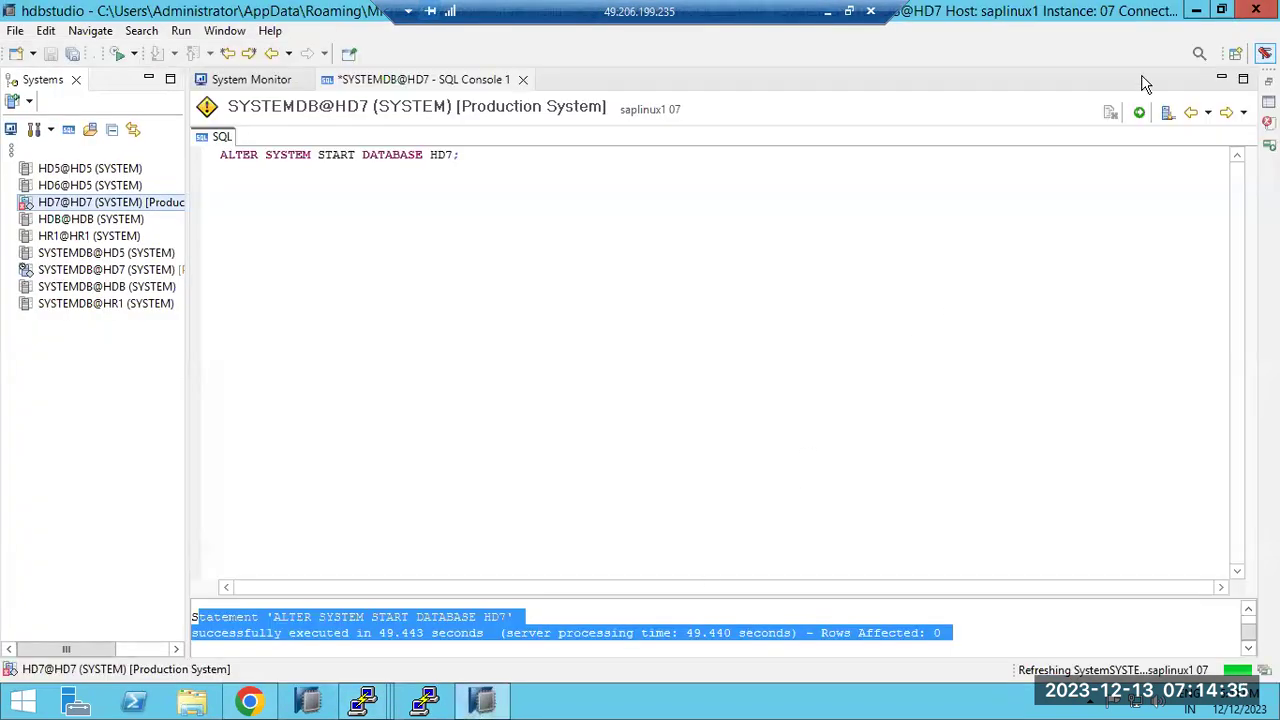
{"action": "left_click", "coordinate": [1197, 18]}
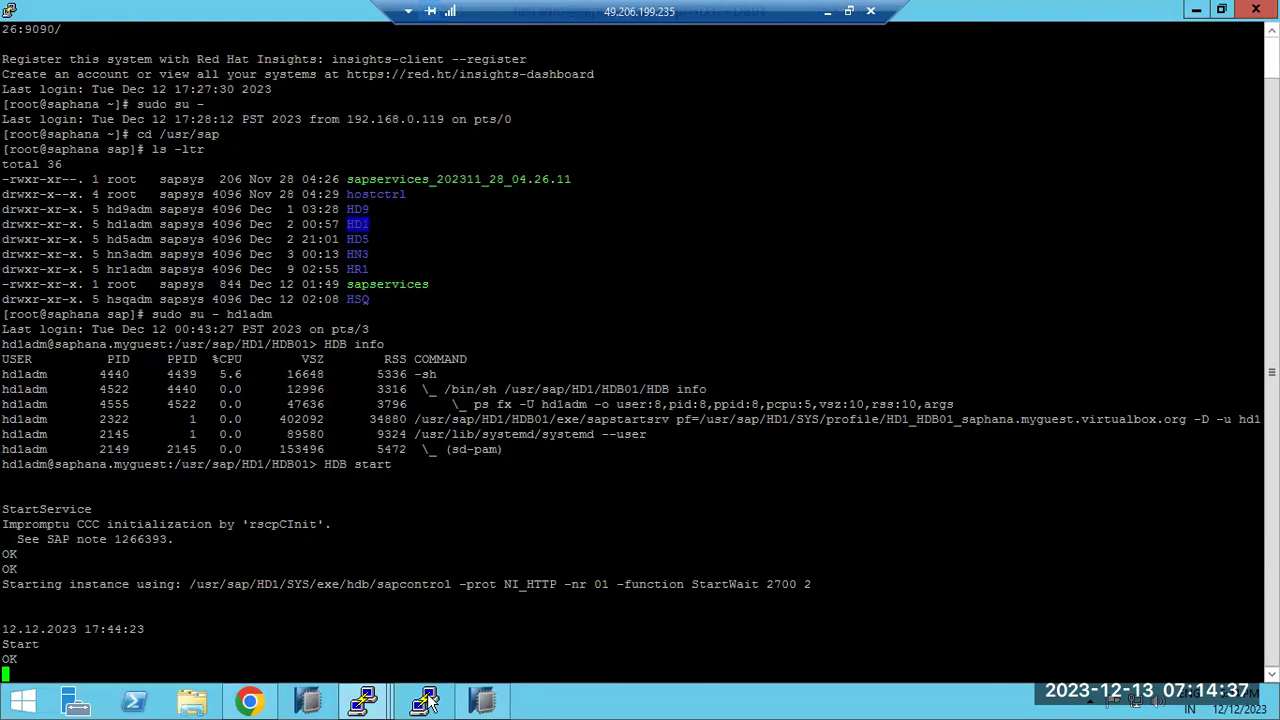
{"action": "mouse_move", "coordinate": [362, 700]}
{"action": "left_click", "coordinate": [206, 587]}
{"action": "mouse_move", "coordinate": [362, 700]}
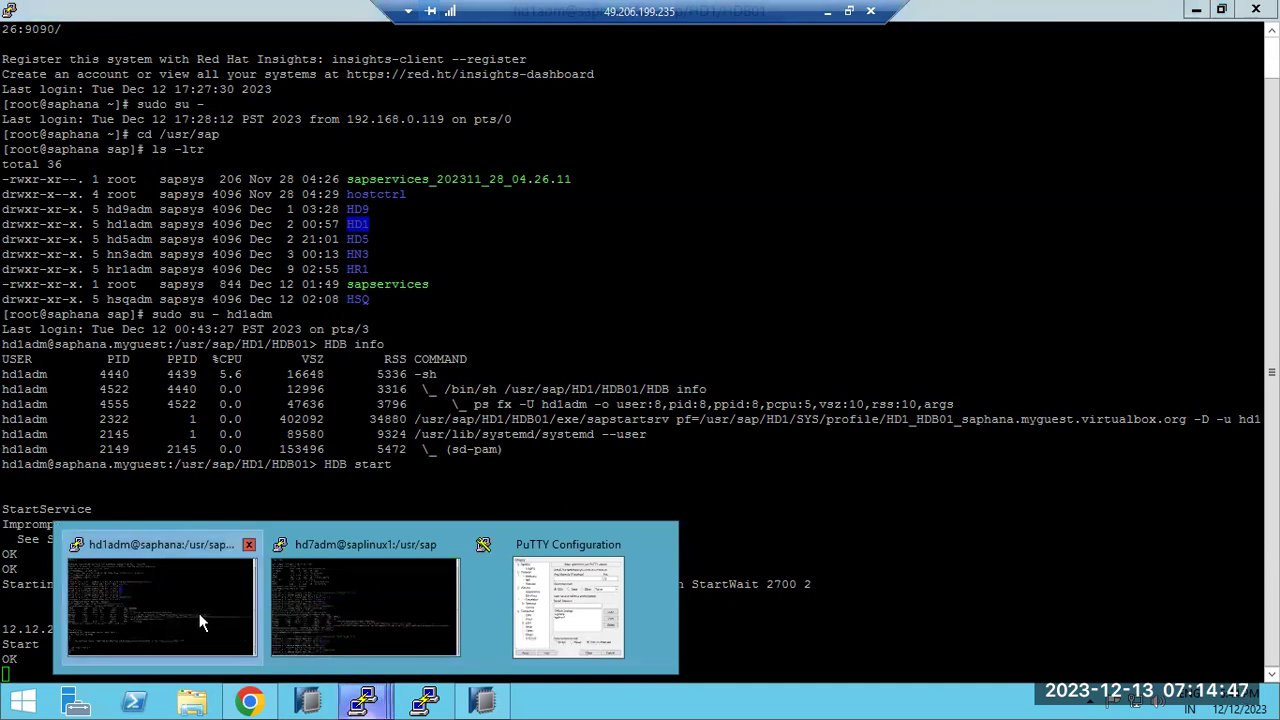
{"action": "left_click", "coordinate": [824, 13]}
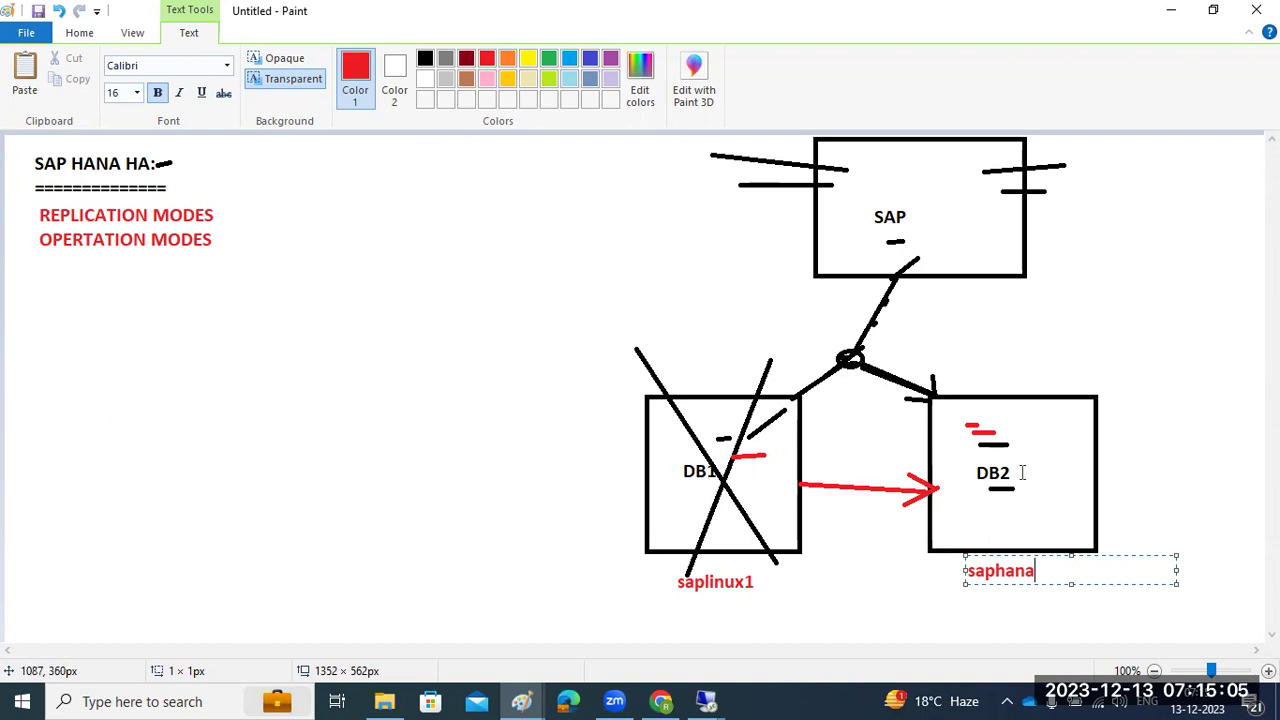
{"action": "left_click", "coordinate": [706, 701]}
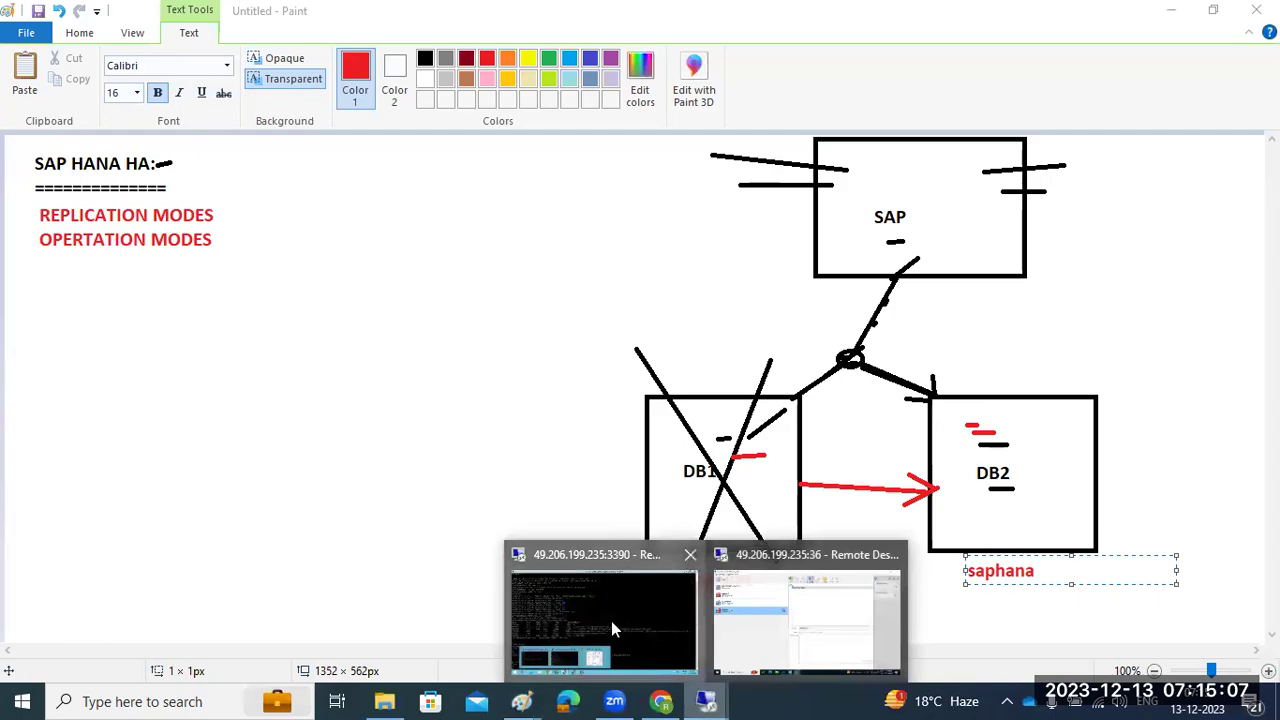
{"action": "left_click", "coordinate": [611, 621]}
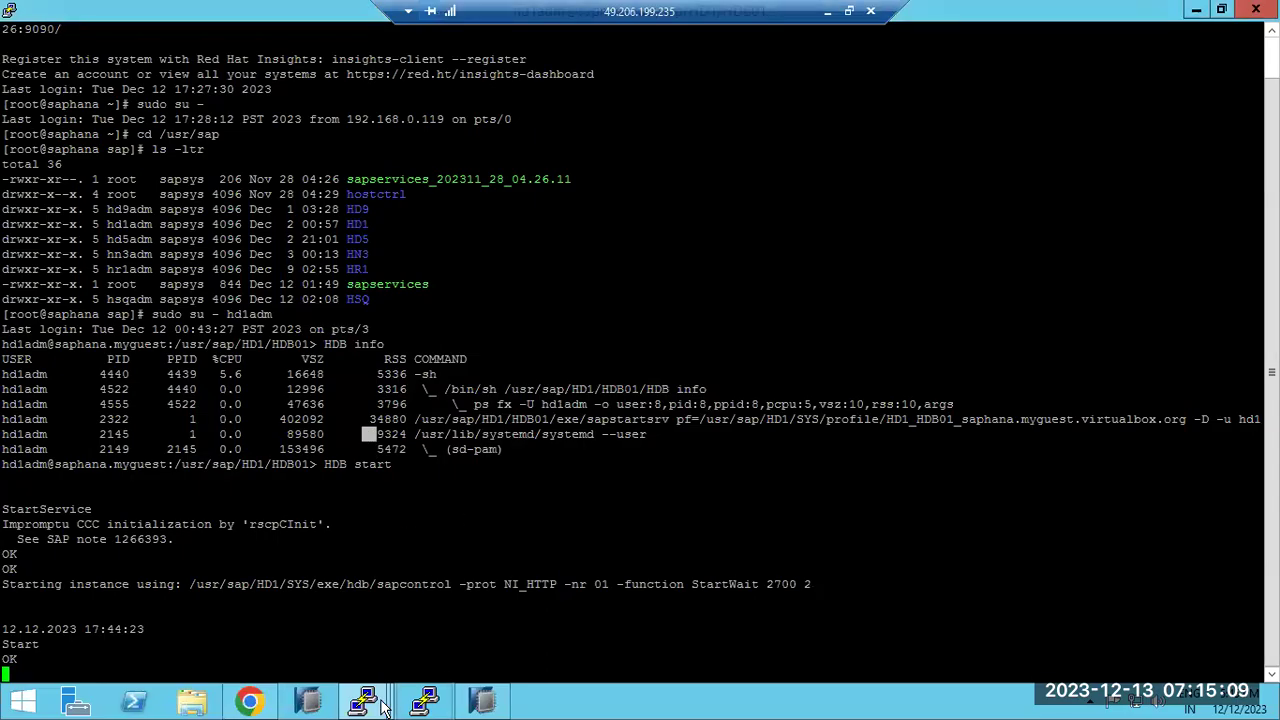
On saplinux1, exit the hd7adm shell and try sudo su - hd1adm
{"action": "mouse_move", "coordinate": [367, 703]}
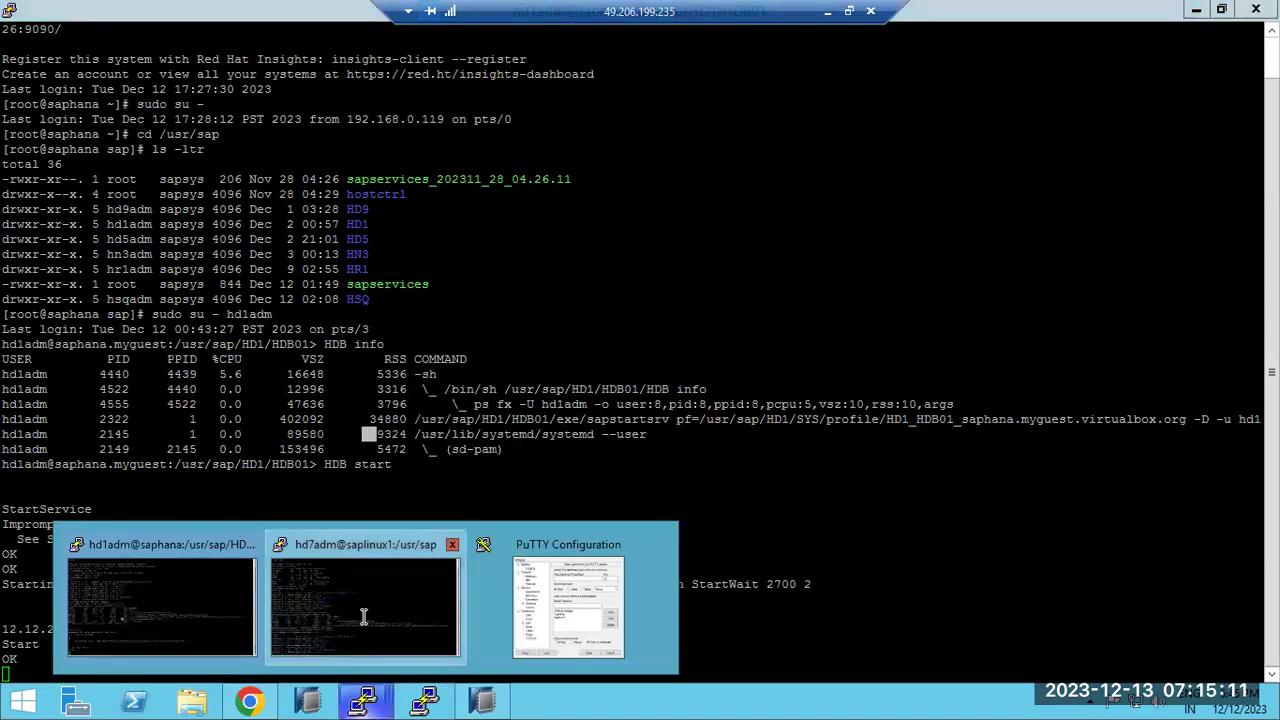
{"action": "left_click", "coordinate": [365, 608]}
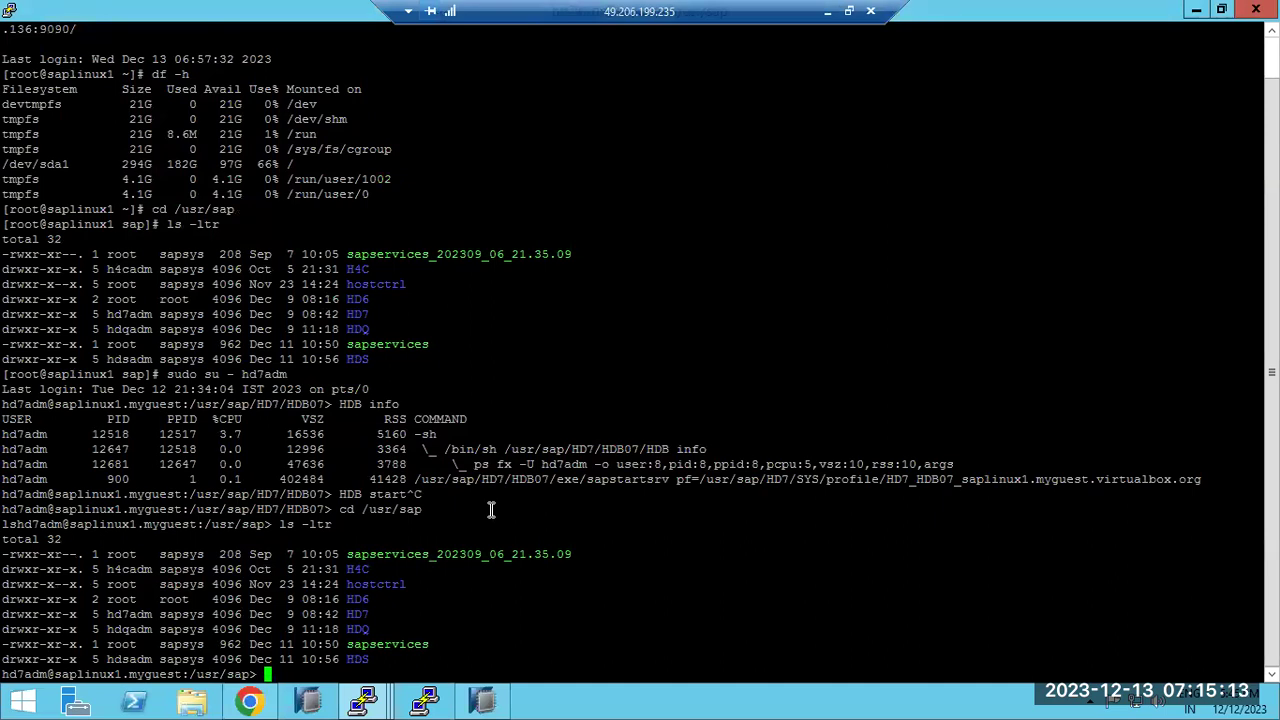
{"action": "type", "text": "exit"}
{"action": "key", "text": "Return"}
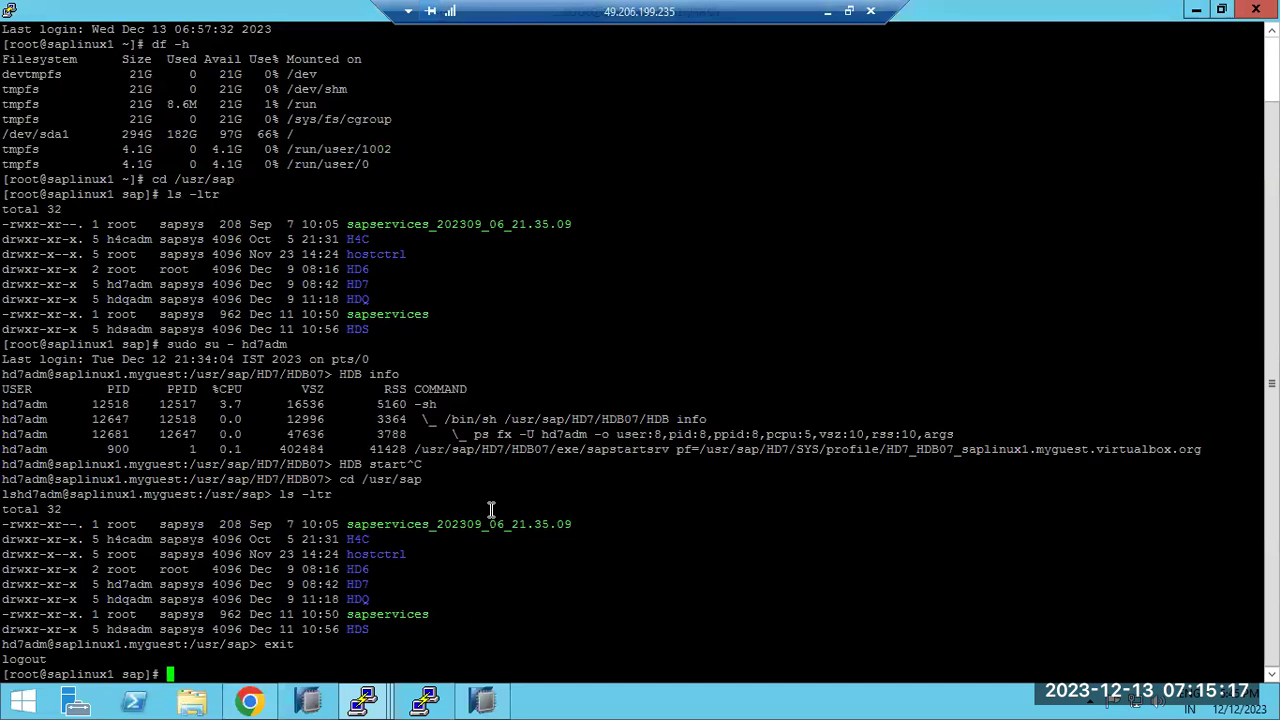
{"action": "type", "text": "sudo su - hd1adm"}
{"action": "key", "text": "Return"}
Change into /media and list its contents with ls -ltr
{"action": "type", "text": "cd /media"}
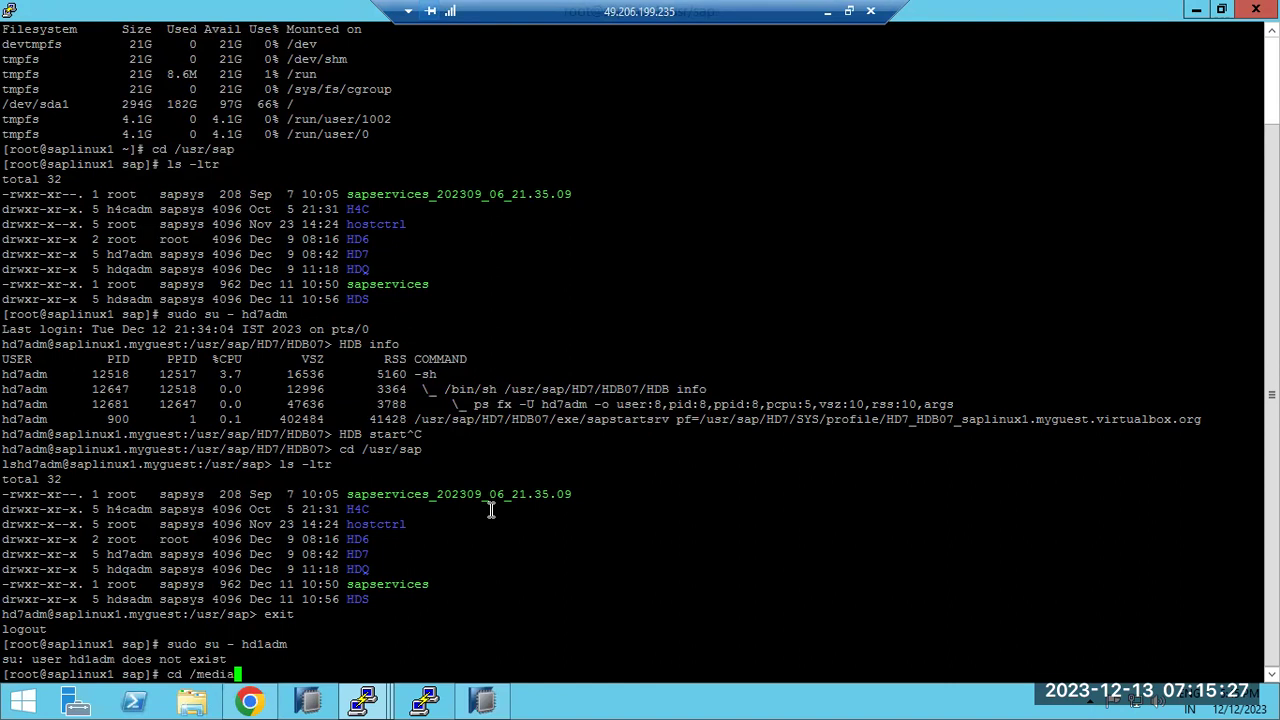
{"action": "key", "text": "Return"}
{"action": "type", "text": "ls -ltr"}
{"action": "key", "text": "Return"}
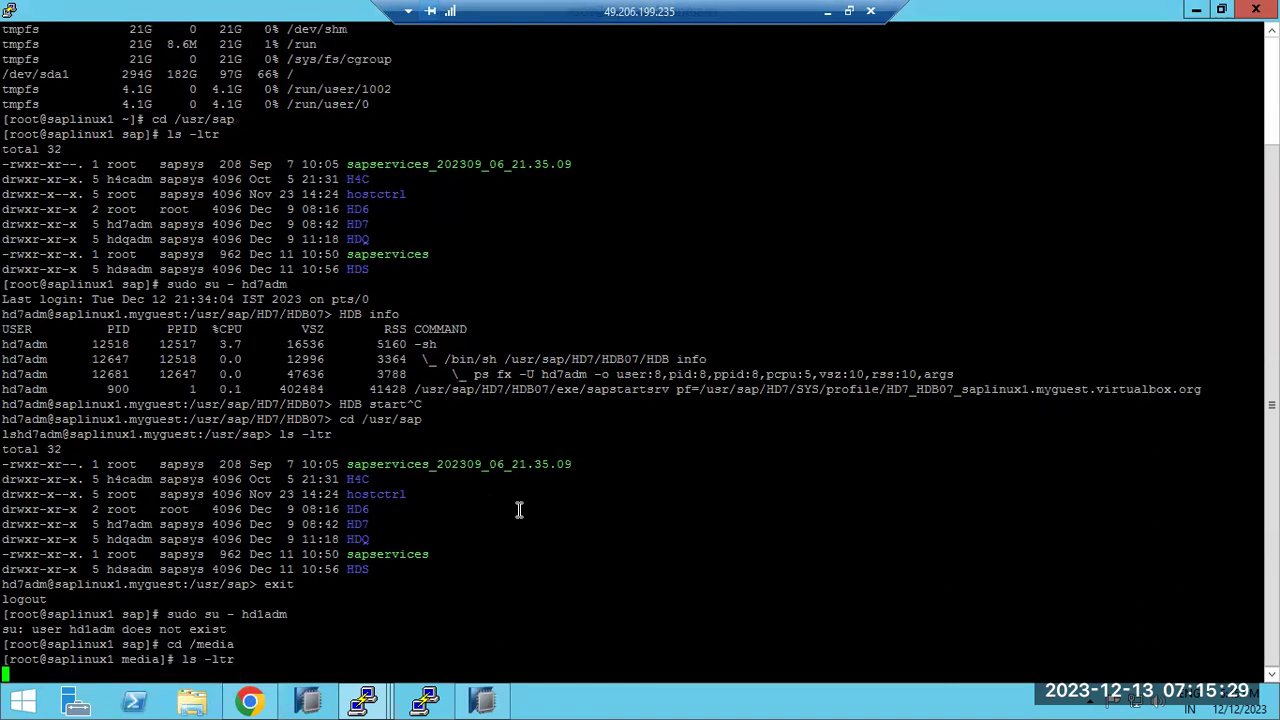
Bring the saphana terminal and then SAP HANA Studio to the front
{"action": "mouse_move", "coordinate": [362, 700]}
{"action": "left_click", "coordinate": [174, 600]}
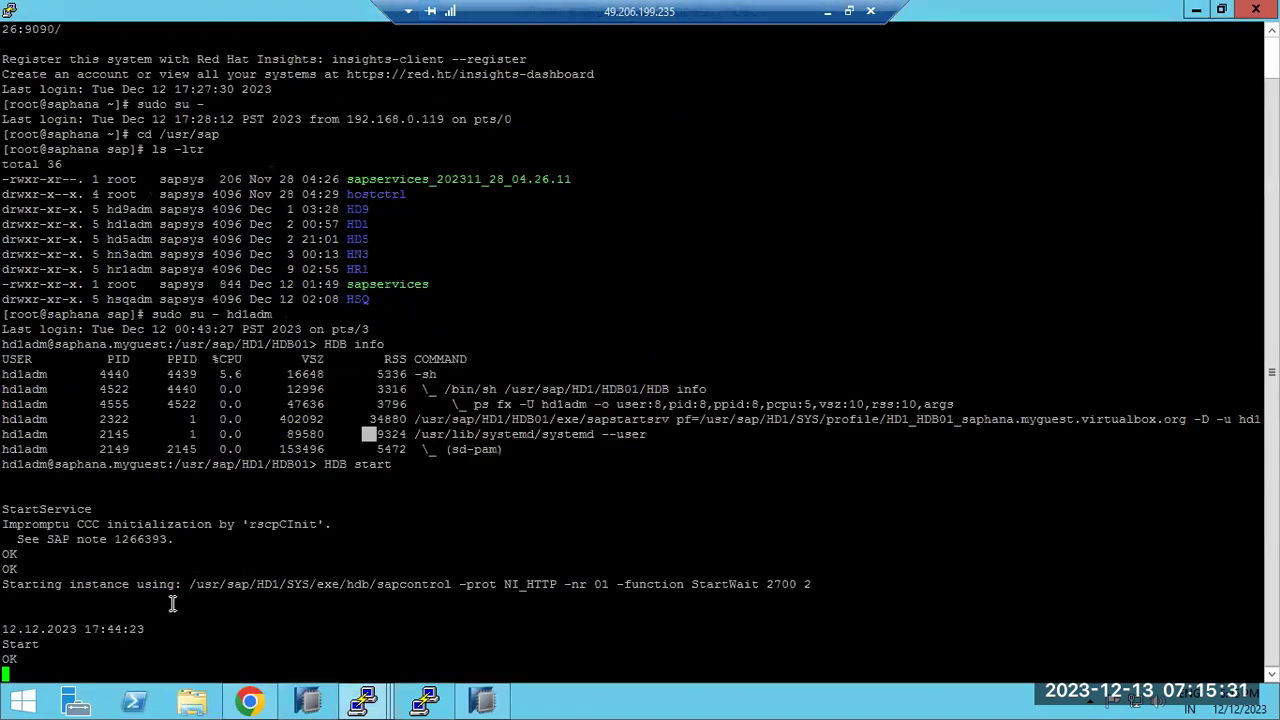
{"action": "left_click", "coordinate": [481, 700]}
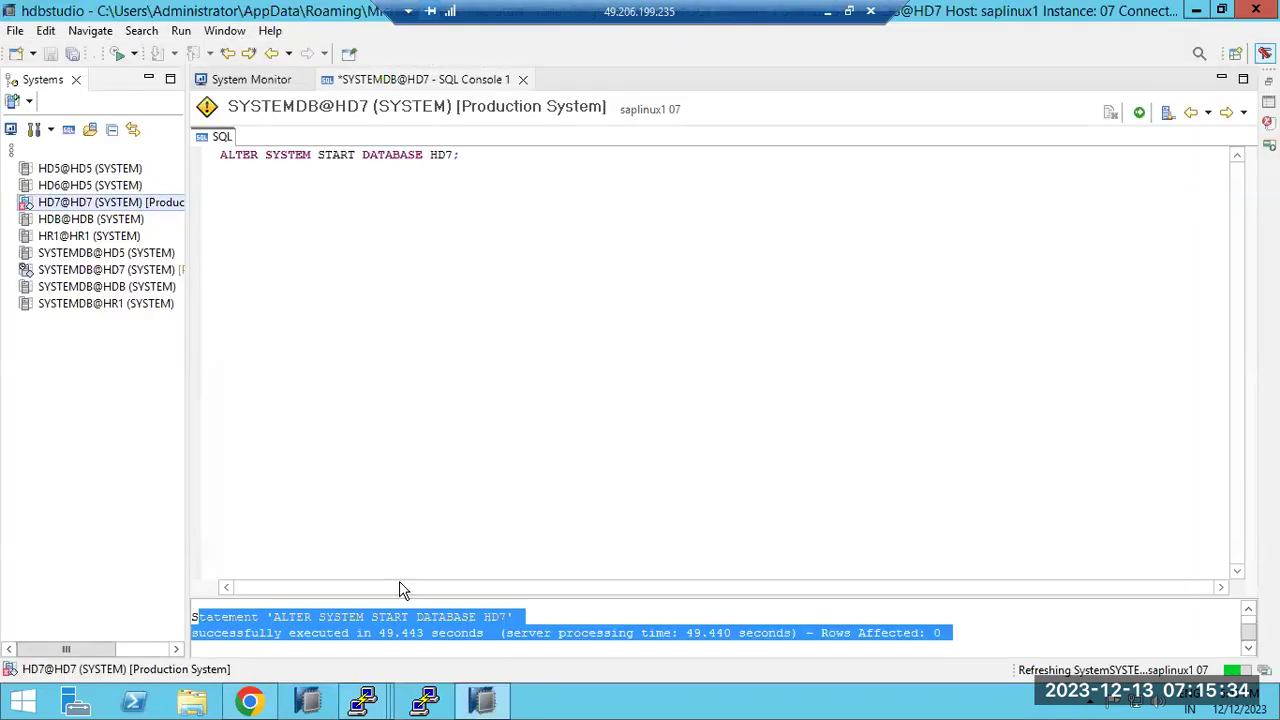
From System Monitor, start adding a system with host saphana and instance number 01
{"action": "left_click", "coordinate": [83, 308]}
{"action": "right_click", "coordinate": [81, 309]}
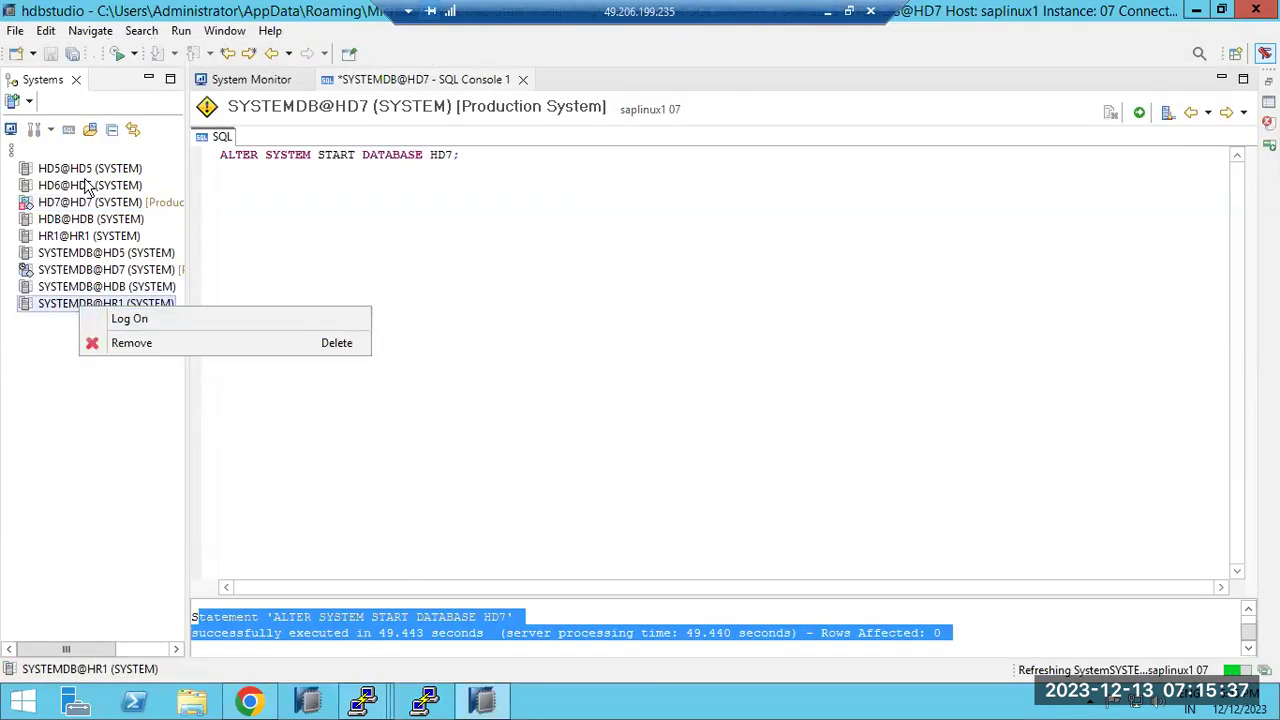
{"action": "left_click", "coordinate": [12, 130]}
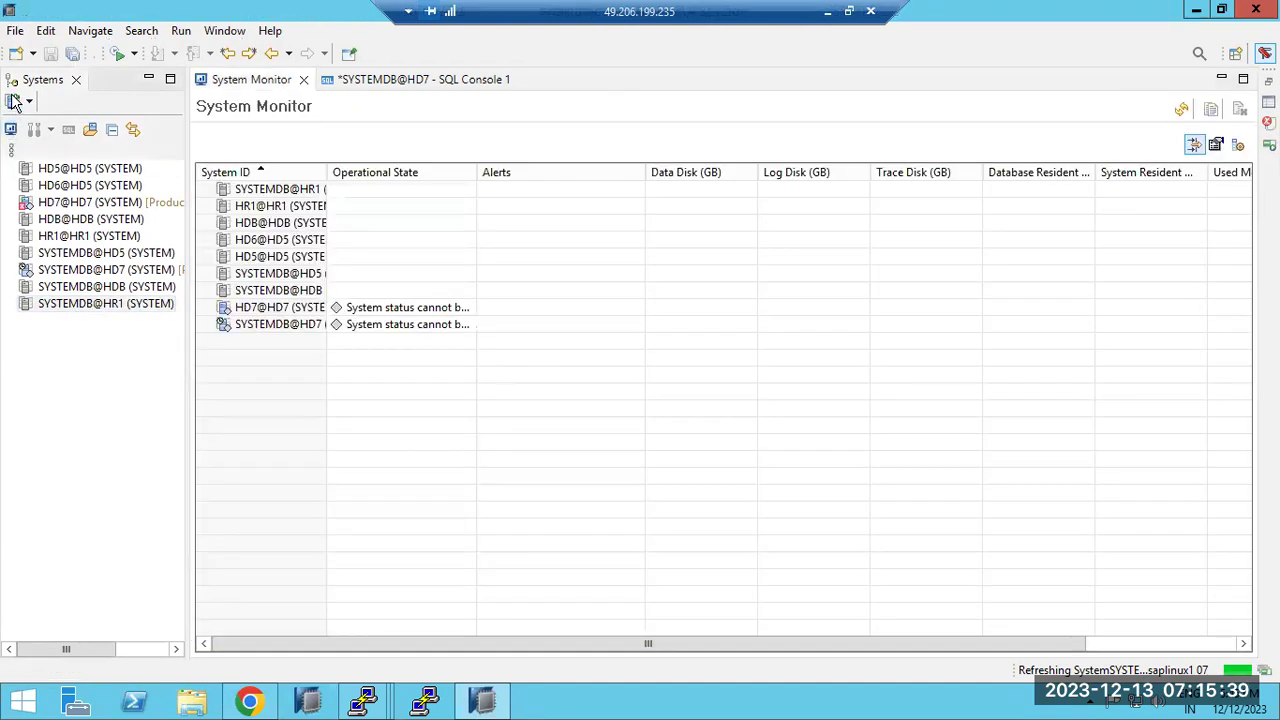
{"action": "left_click", "coordinate": [12, 100]}
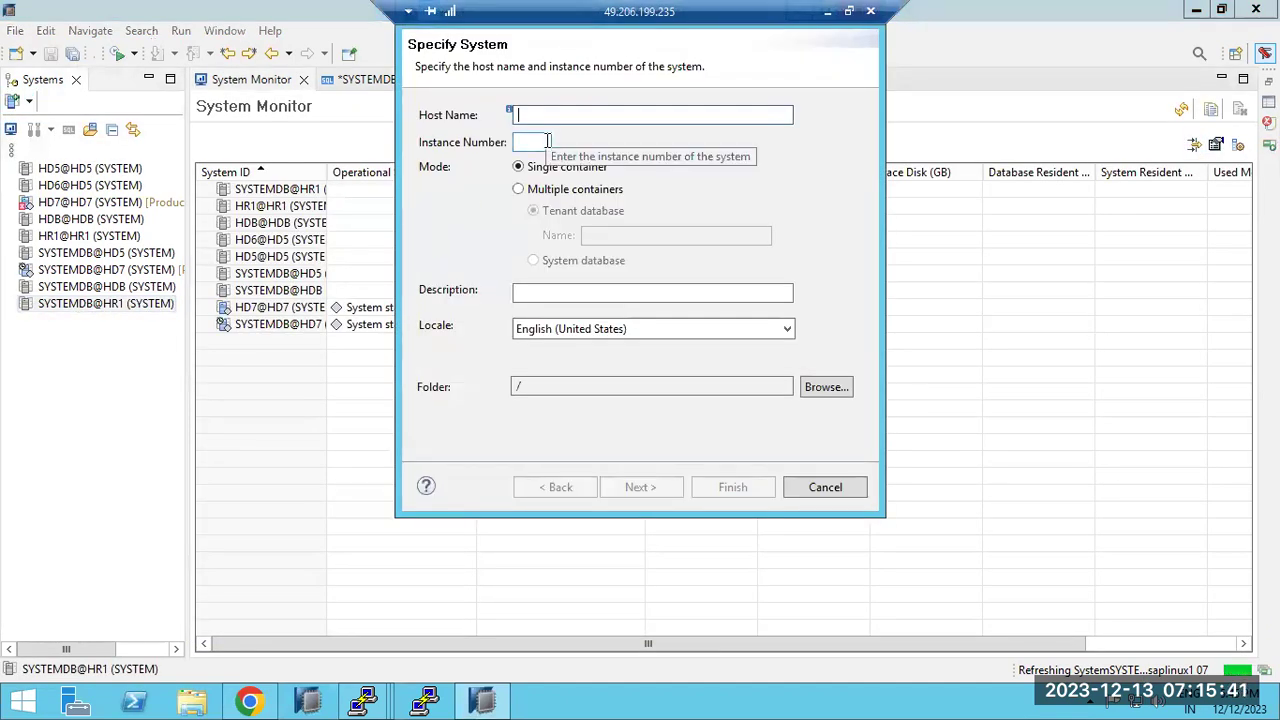
{"action": "type", "text": "saphana"}
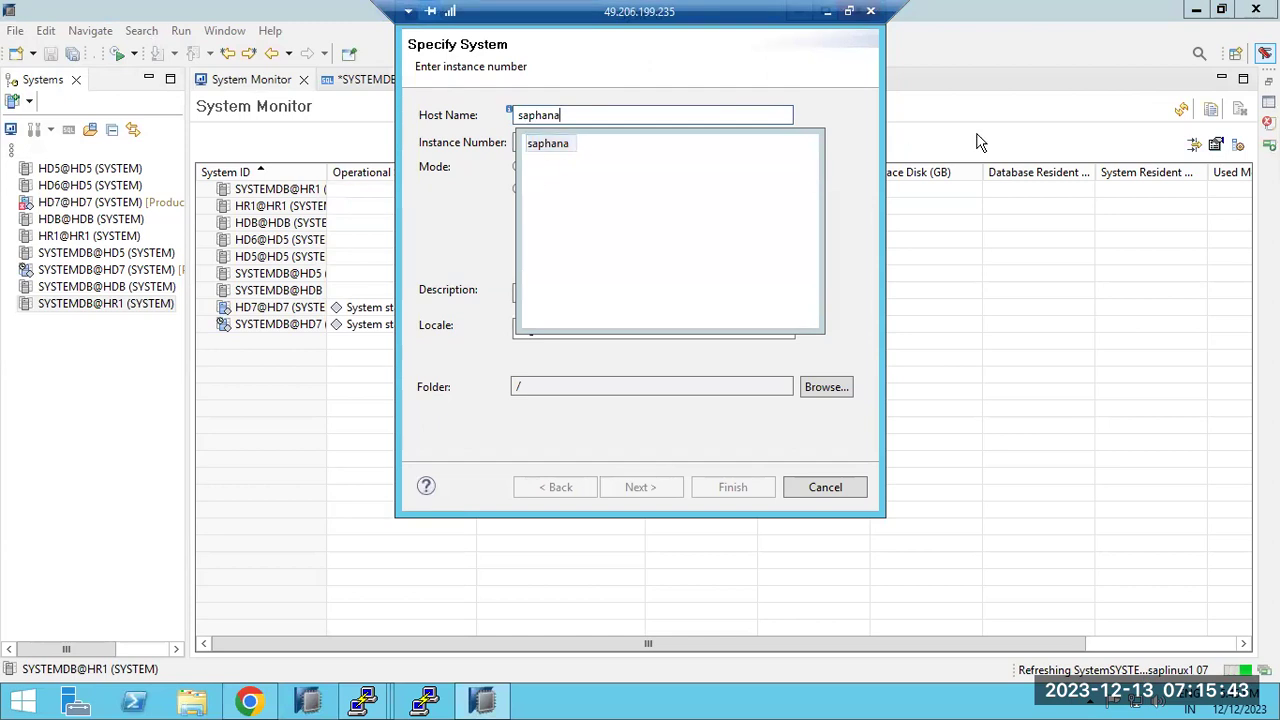
{"action": "double_click", "coordinate": [554, 152]}
{"action": "left_click", "coordinate": [532, 145]}
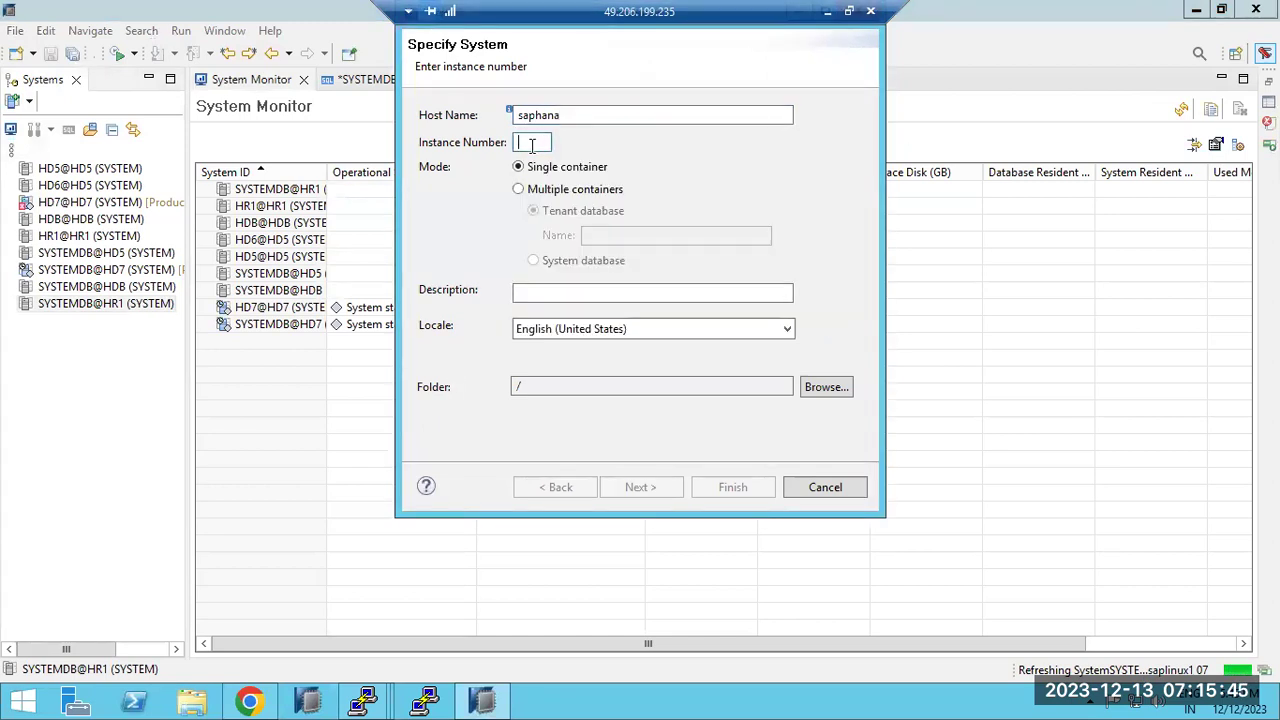
{"action": "type", "text": "01"}
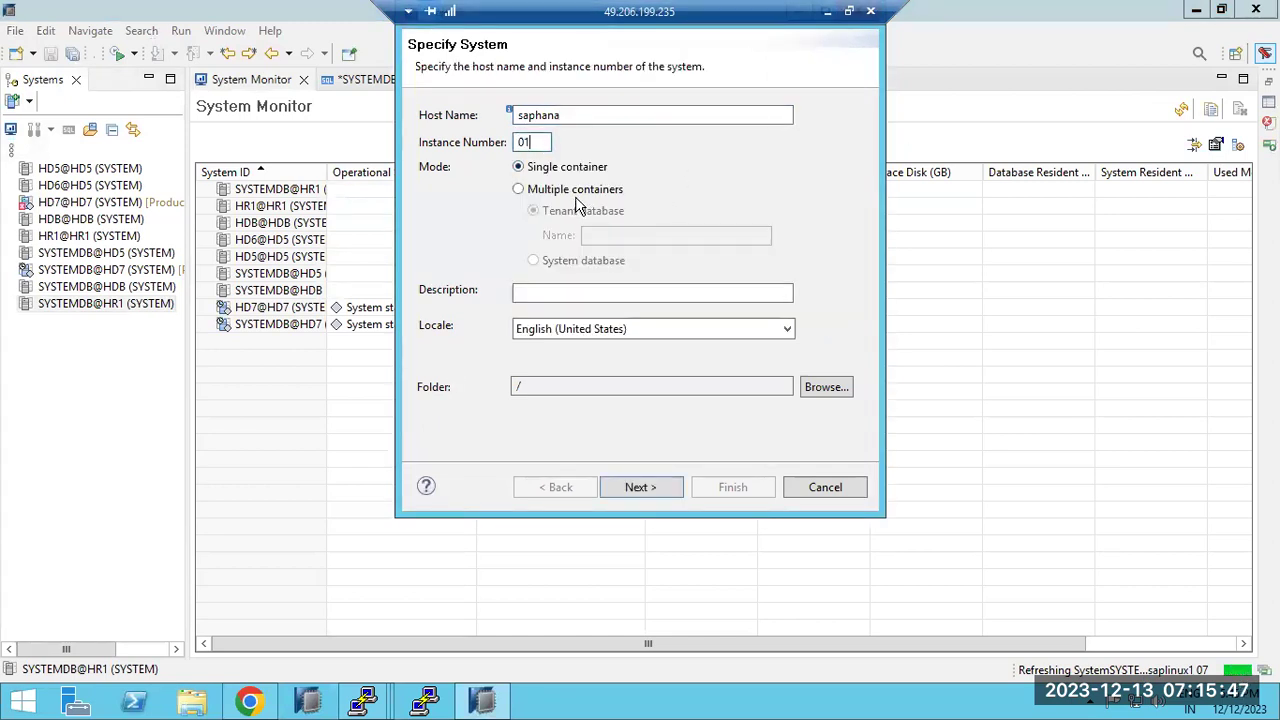
Choose multiple containers, system database, and connect as SYSTEM with its password
{"action": "left_click", "coordinate": [518, 189]}
{"action": "left_click", "coordinate": [533, 260]}
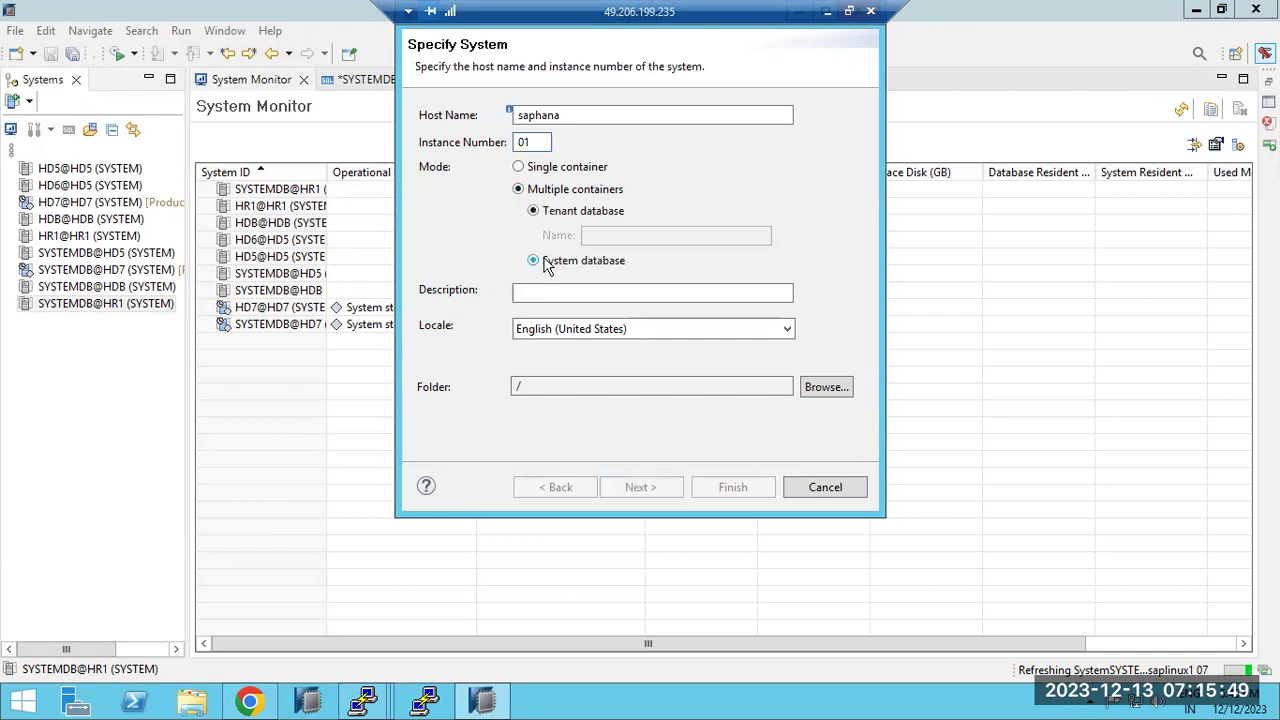
{"action": "left_click", "coordinate": [623, 495]}
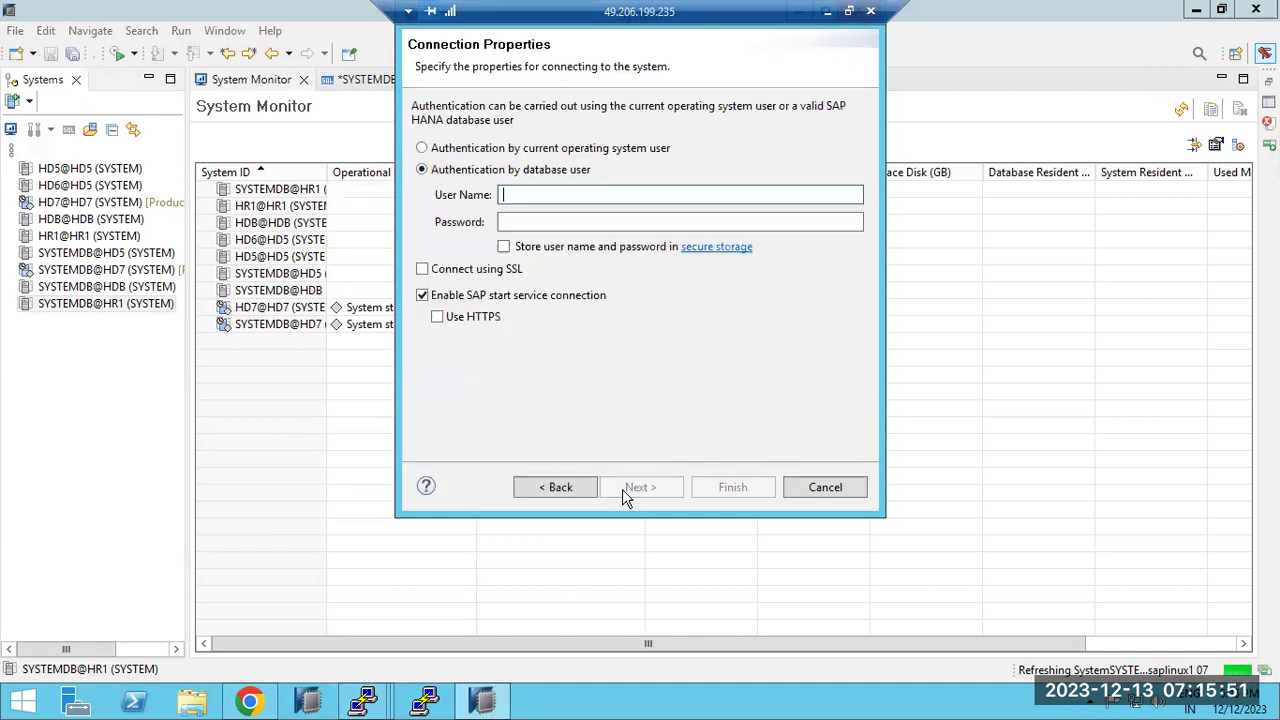
{"action": "type", "text": "SYSTEM"}
{"action": "key", "text": "Tab"}
{"action": "type", "text": "**"}
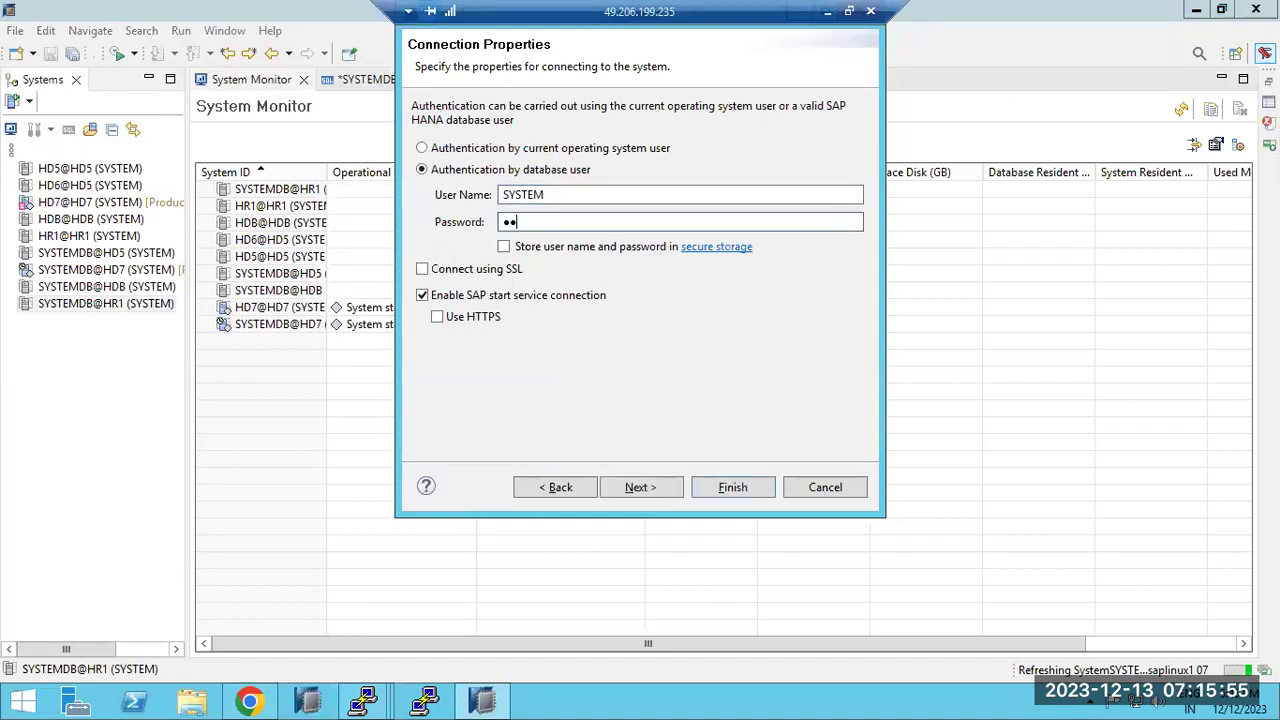
{"action": "type", "text": "********"}
{"action": "key", "text": "Return"}
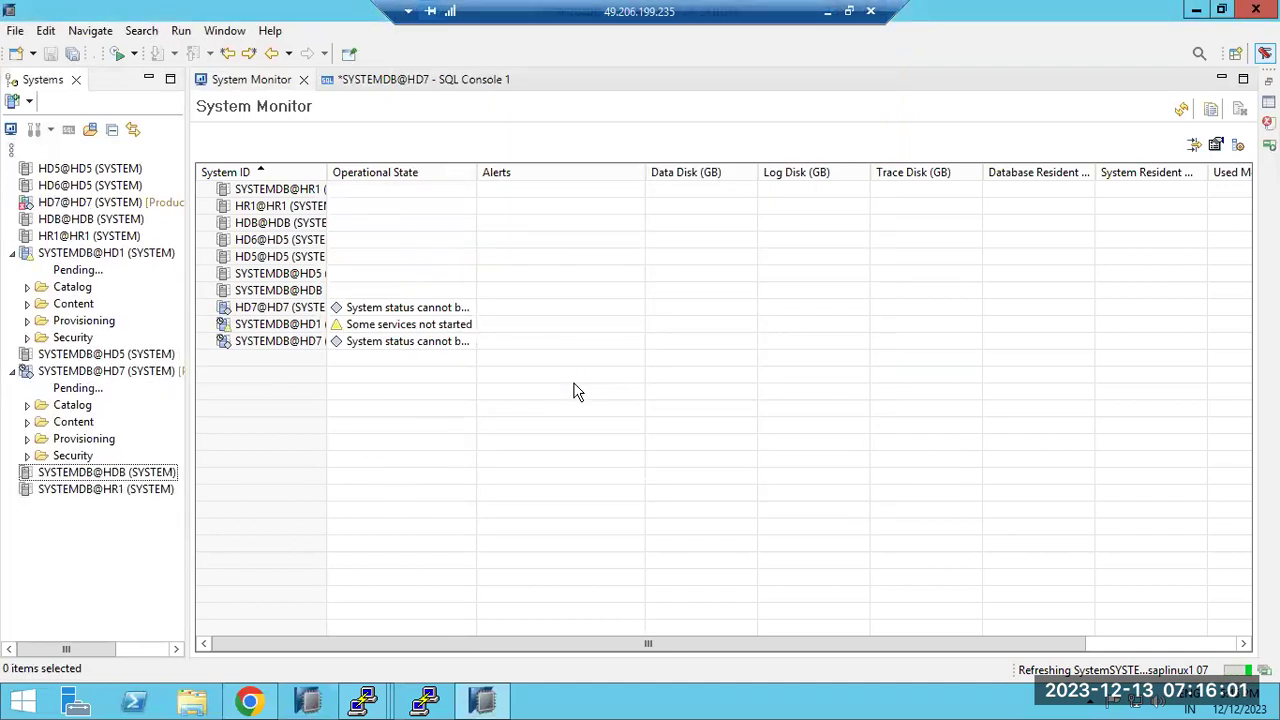
{"action": "left_click", "coordinate": [93, 253]}
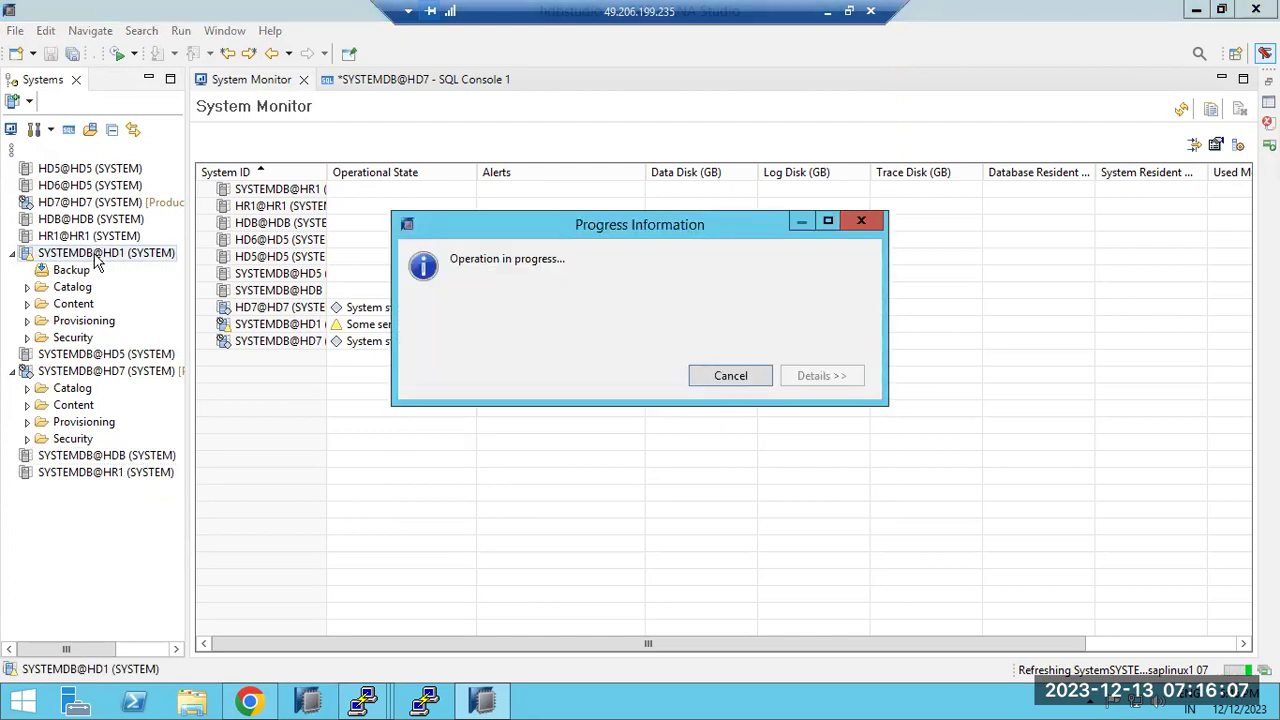
Open the SYSTEMDB@HD1 overview, mark version 2.00.067.02, then return to the saphana terminal
{"action": "double_click", "coordinate": [93, 253]}
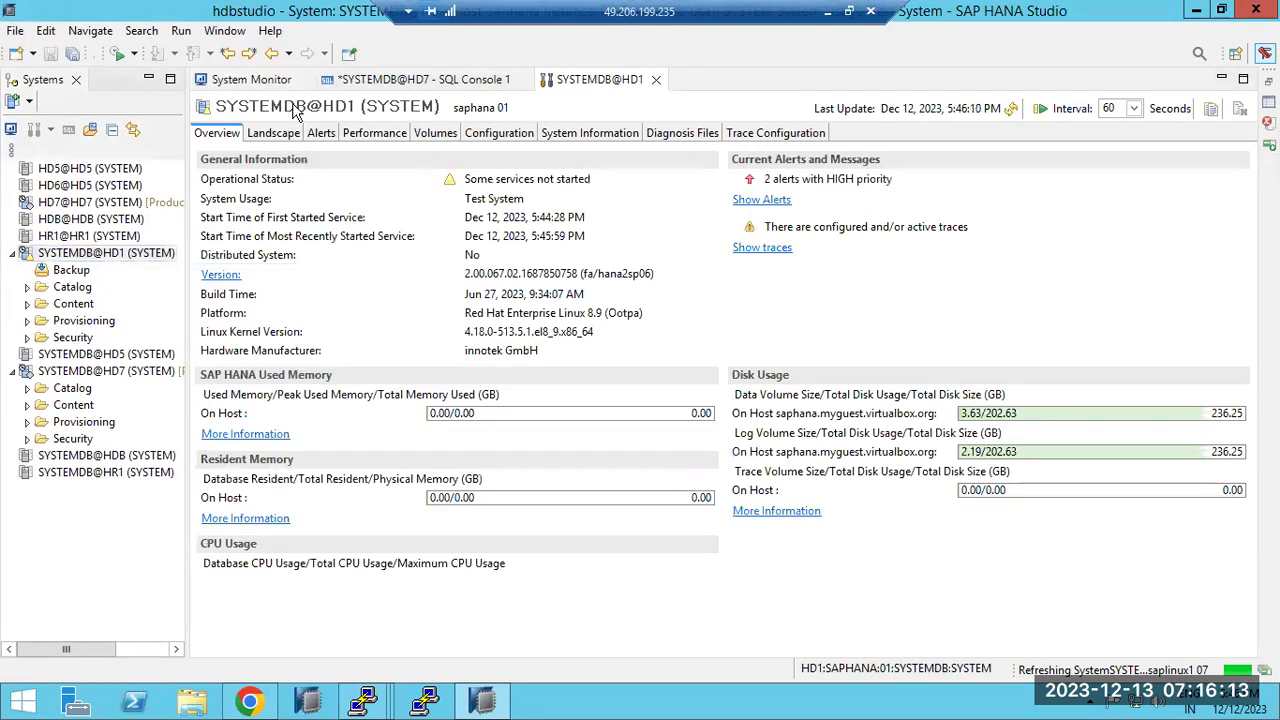
{"action": "left_click_drag", "start_coordinate": [491, 273], "coordinate": [651, 286]}
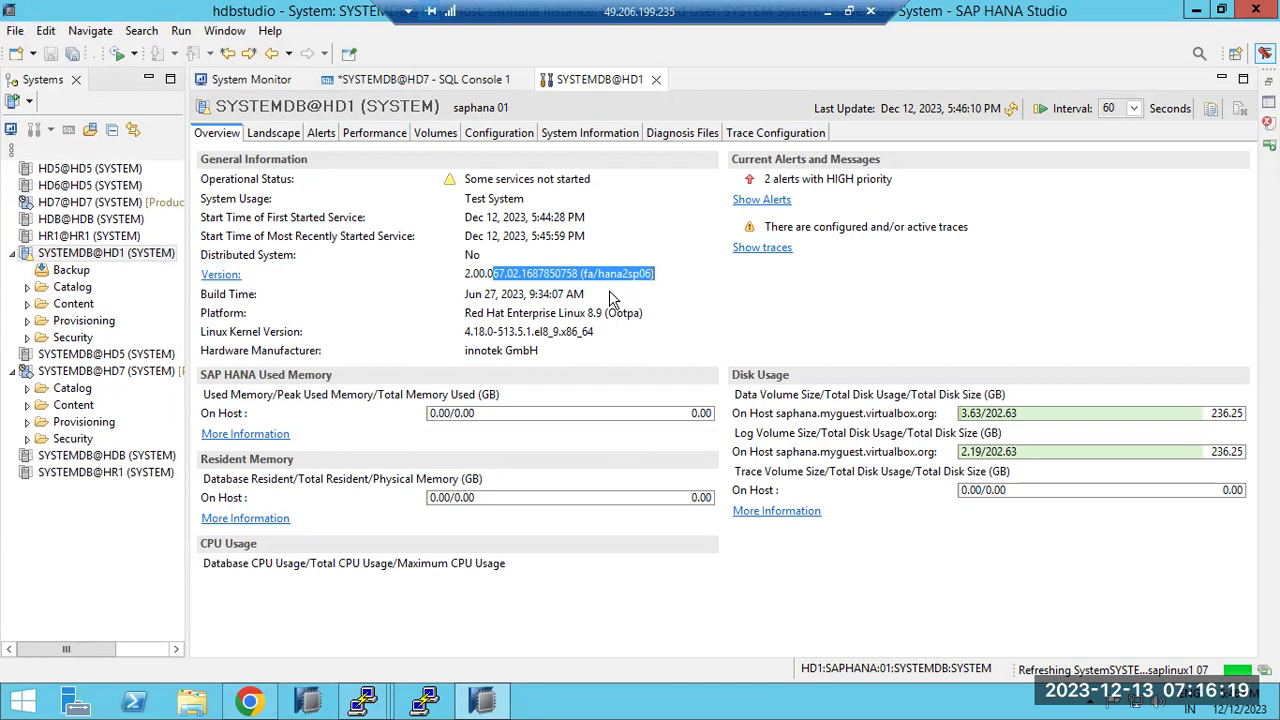
{"action": "left_click", "coordinate": [363, 700]}
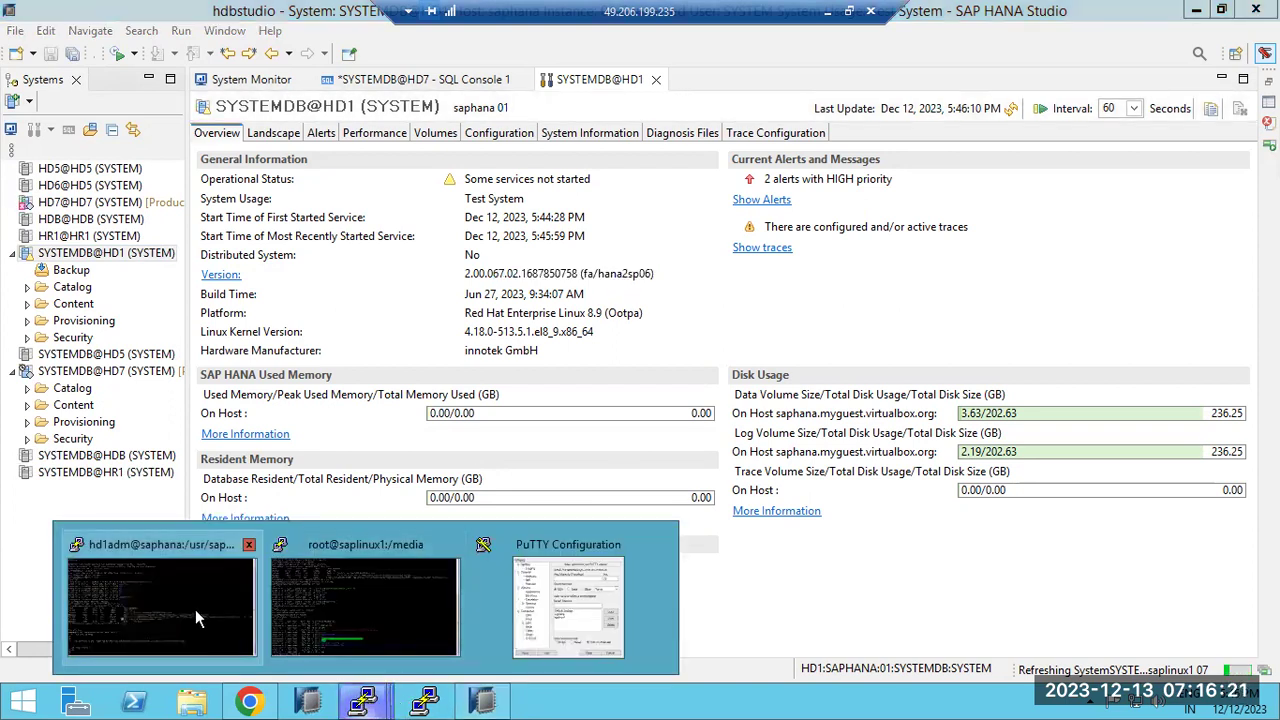
{"action": "left_click", "coordinate": [195, 609]}
In the saplinux1 /media terminal, enter SAP_HANA_DATABASE_067 and list its contents
{"action": "mouse_move", "coordinate": [372, 681]}
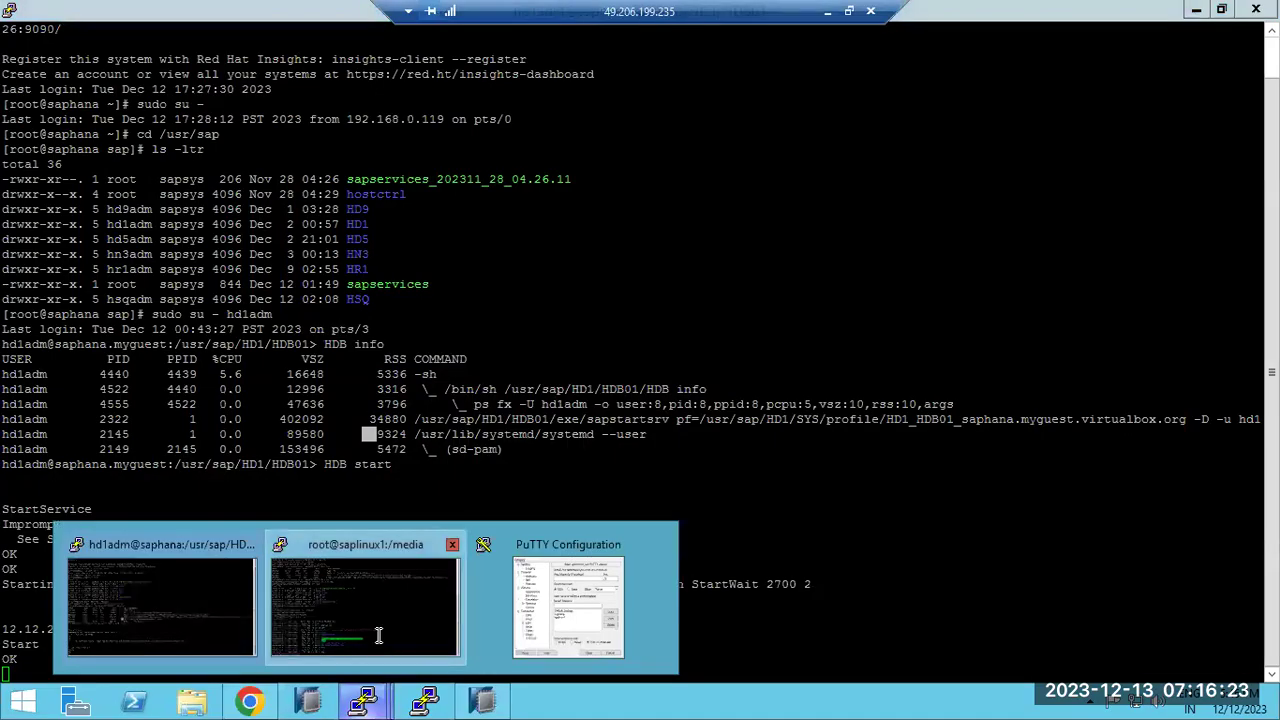
{"action": "left_click", "coordinate": [365, 605]}
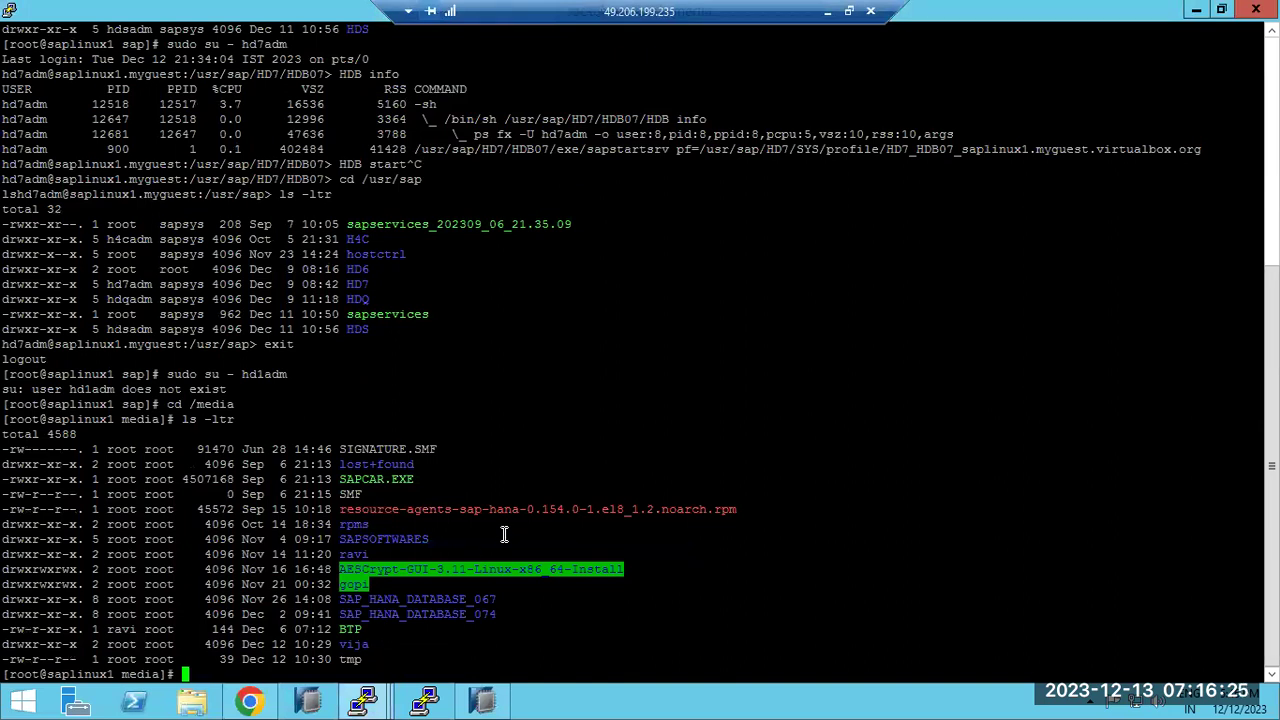
{"action": "type", "text": "cd"}
{"action": "double_click", "coordinate": [424, 599]}
{"action": "right_click", "coordinate": [420, 586]}
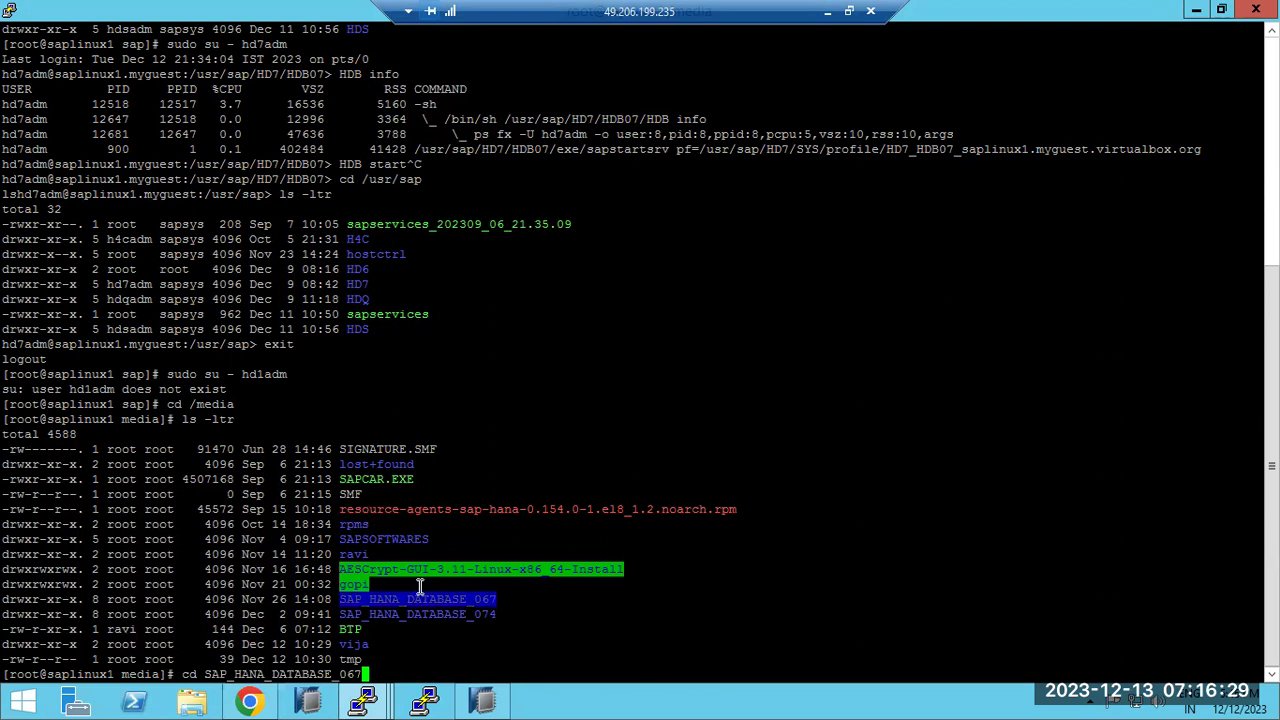
{"action": "key", "text": "Return"}
{"action": "type", "text": "ls -l"}
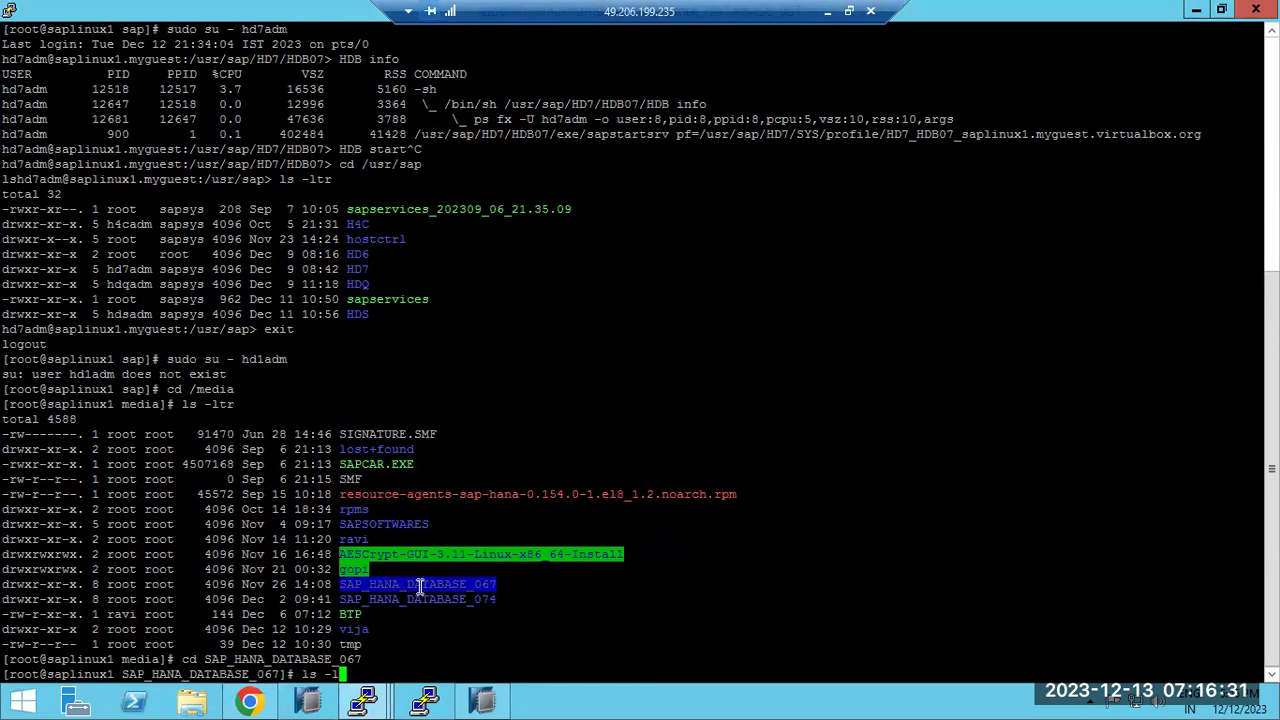
{"action": "type", "text": "tr"}
{"action": "key", "text": "Return"}
Run ./hdblcm --ignore check_signature_file to launch the lifecycle manager
{"action": "type", "text": "./"}
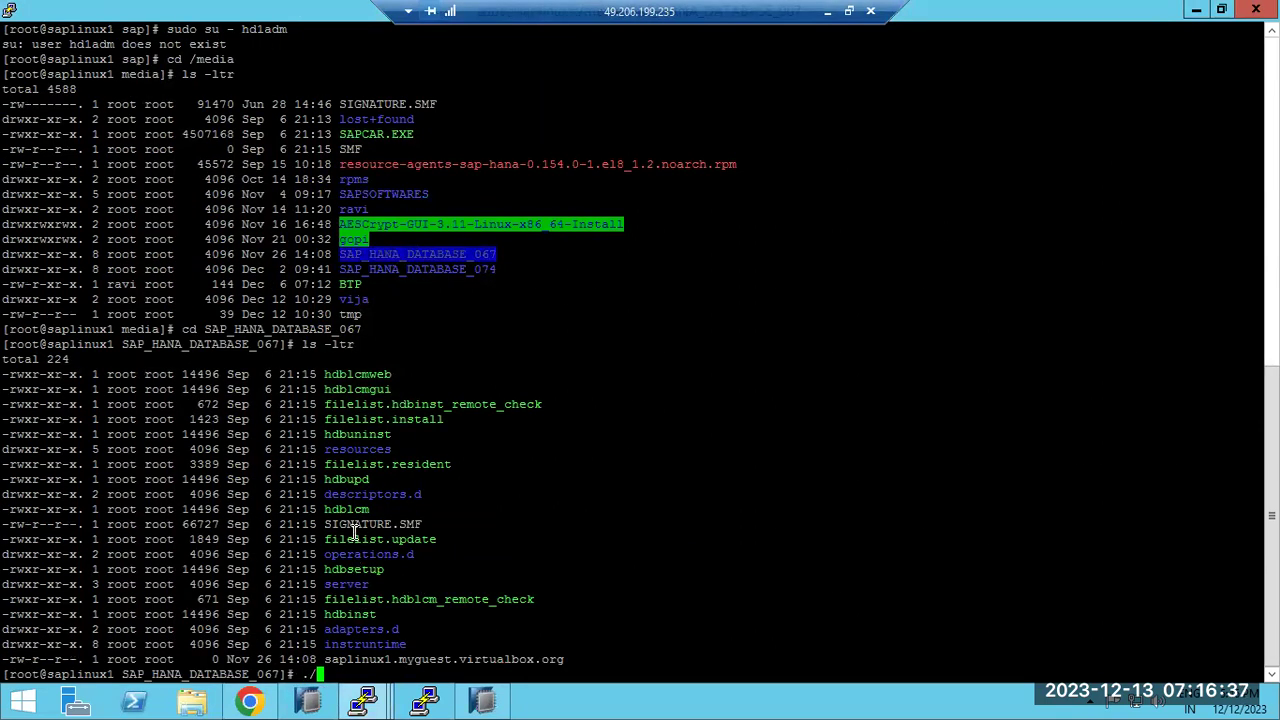
{"action": "double_click", "coordinate": [350, 509]}
{"action": "right_click", "coordinate": [376, 509]}
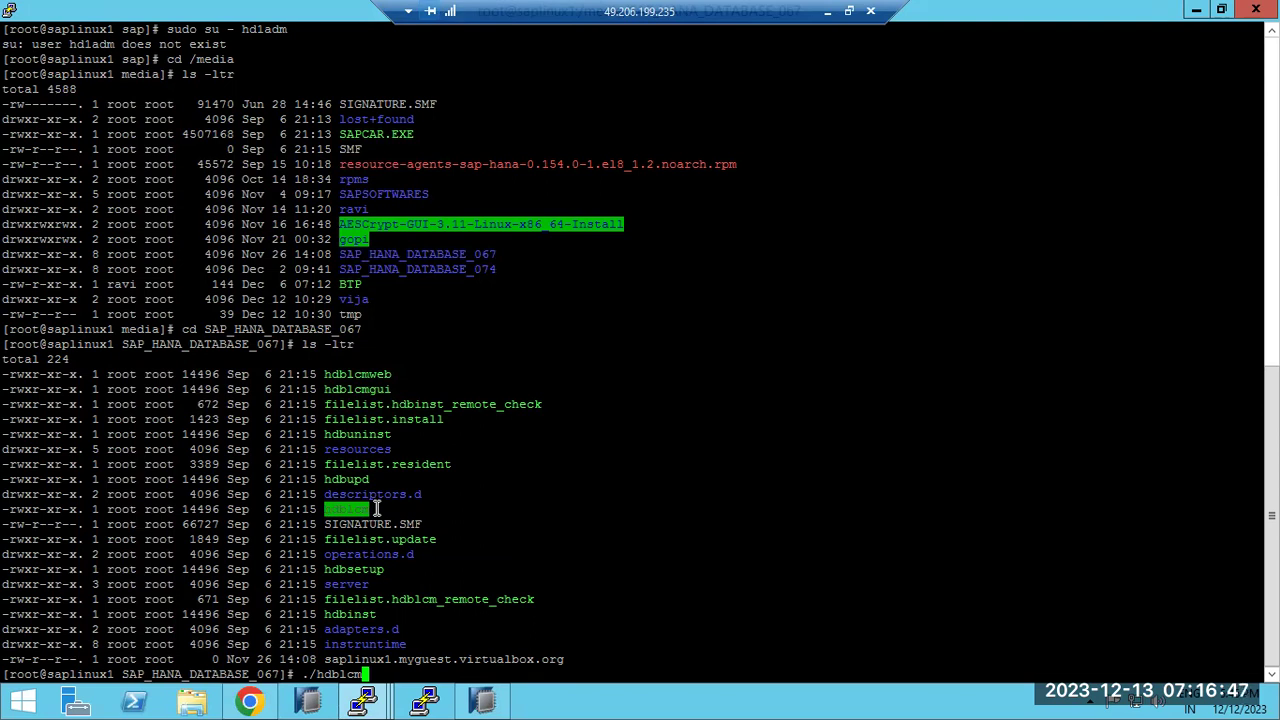
{"action": "type", "text": "--ignore check"}
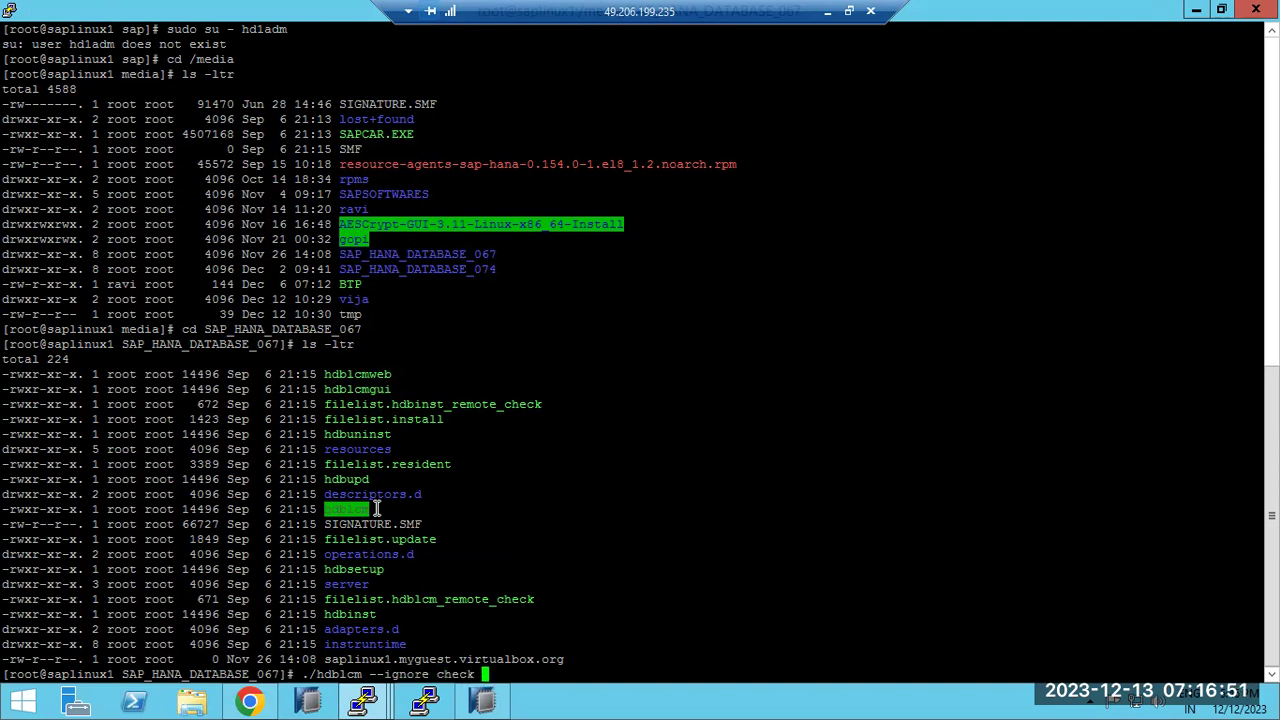
{"action": "type", "text": "_signature_file"}
{"action": "key", "text": "Return"}
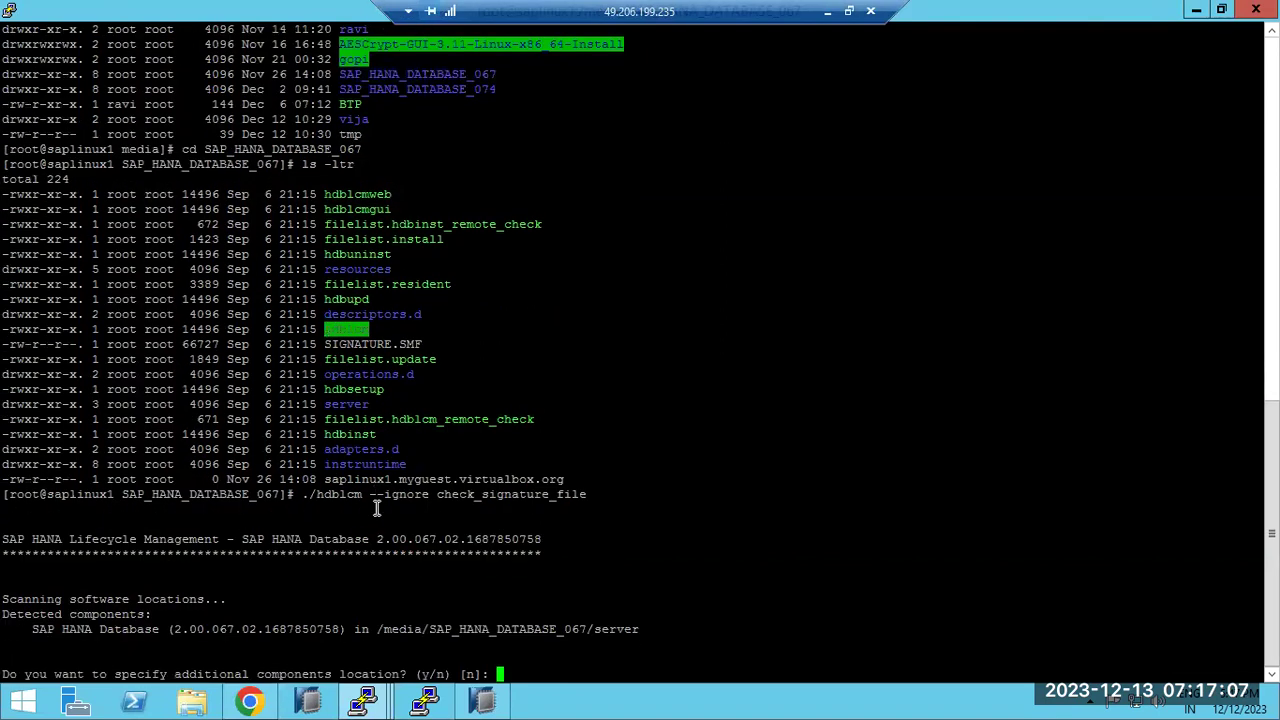
Skip extra components and choose action 4, install new system, in hdblcm
{"action": "key", "text": "Return"}
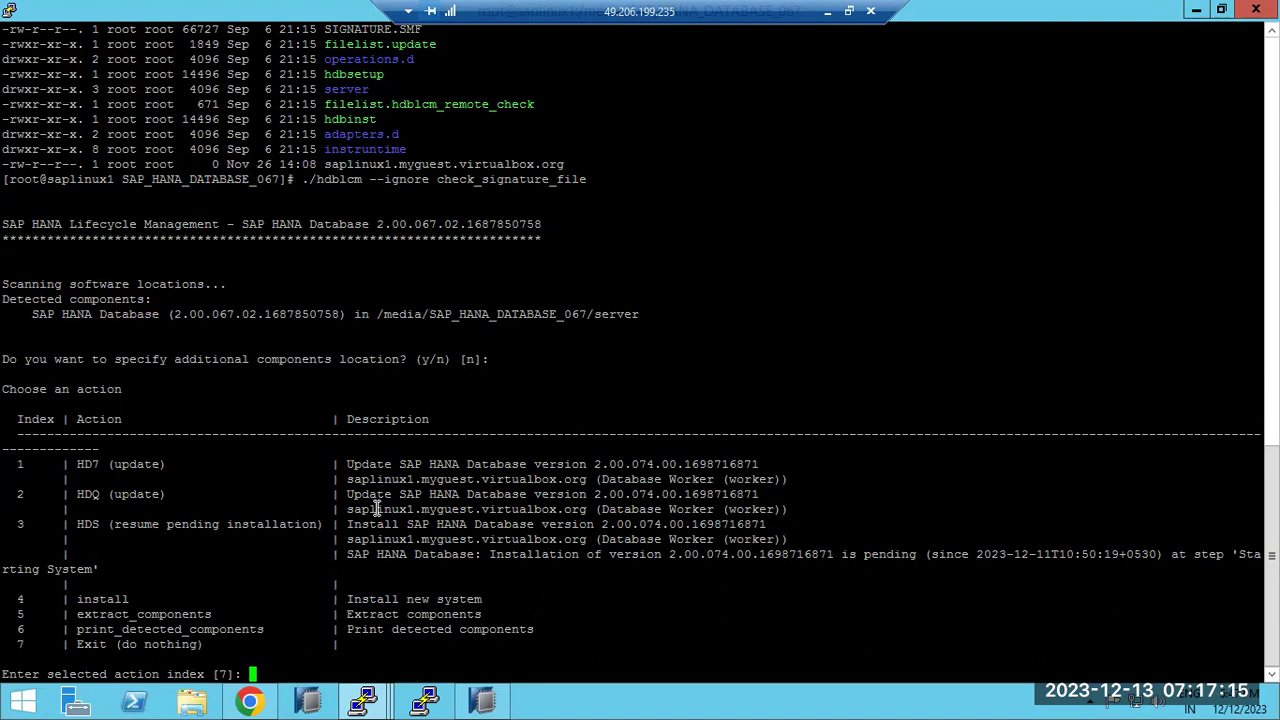
{"action": "type", "text": "4"}
{"action": "key", "text": "Return"}
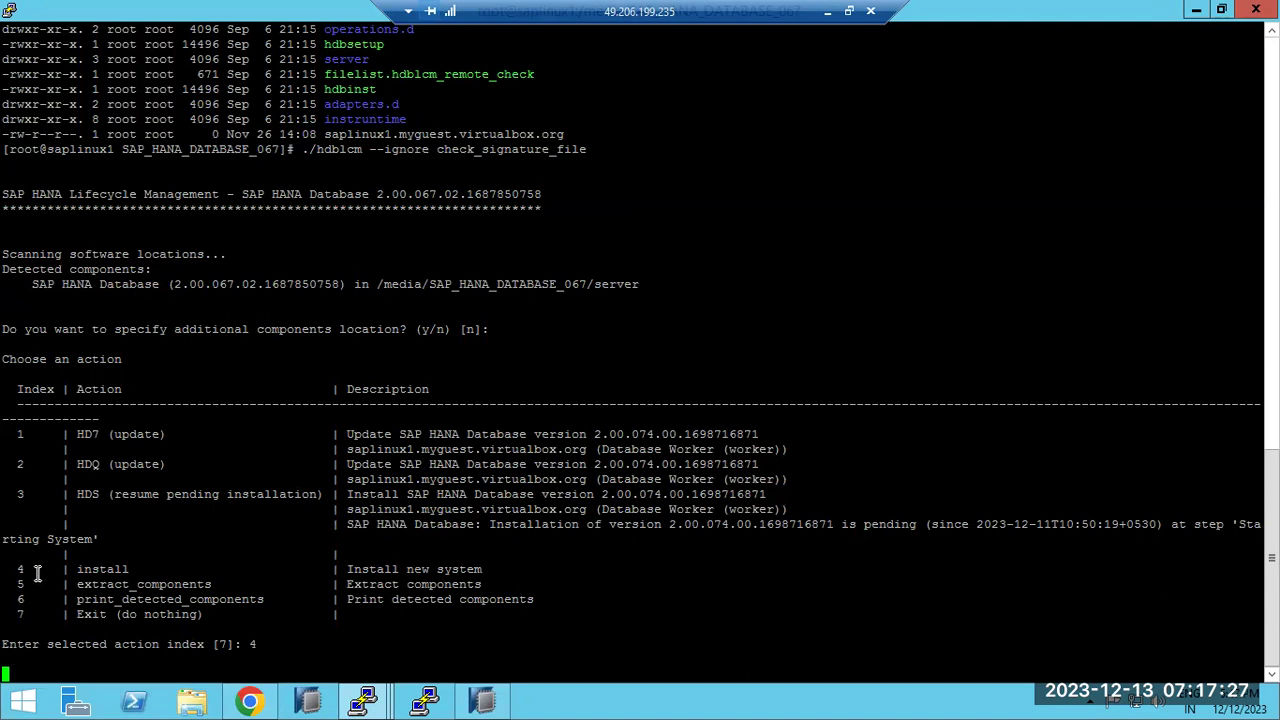
{"action": "left_click_drag", "start_coordinate": [18, 567], "coordinate": [148, 572]}
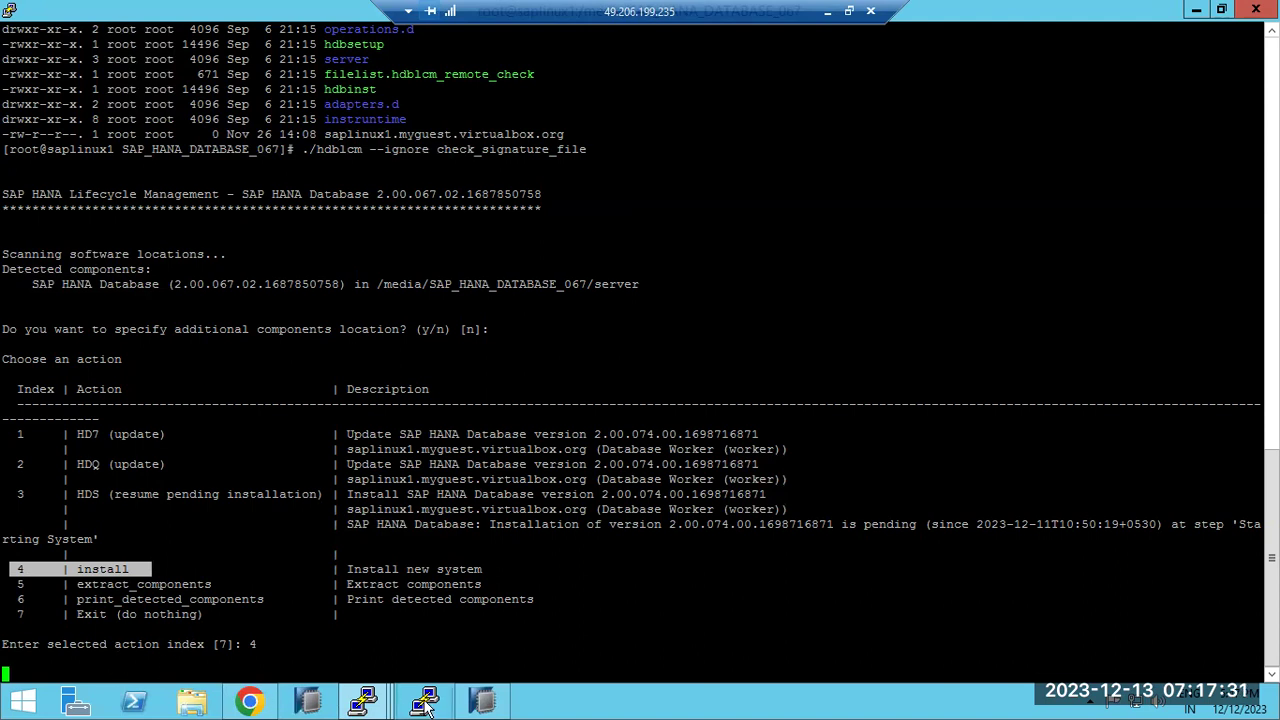
{"action": "mouse_move", "coordinate": [366, 703]}
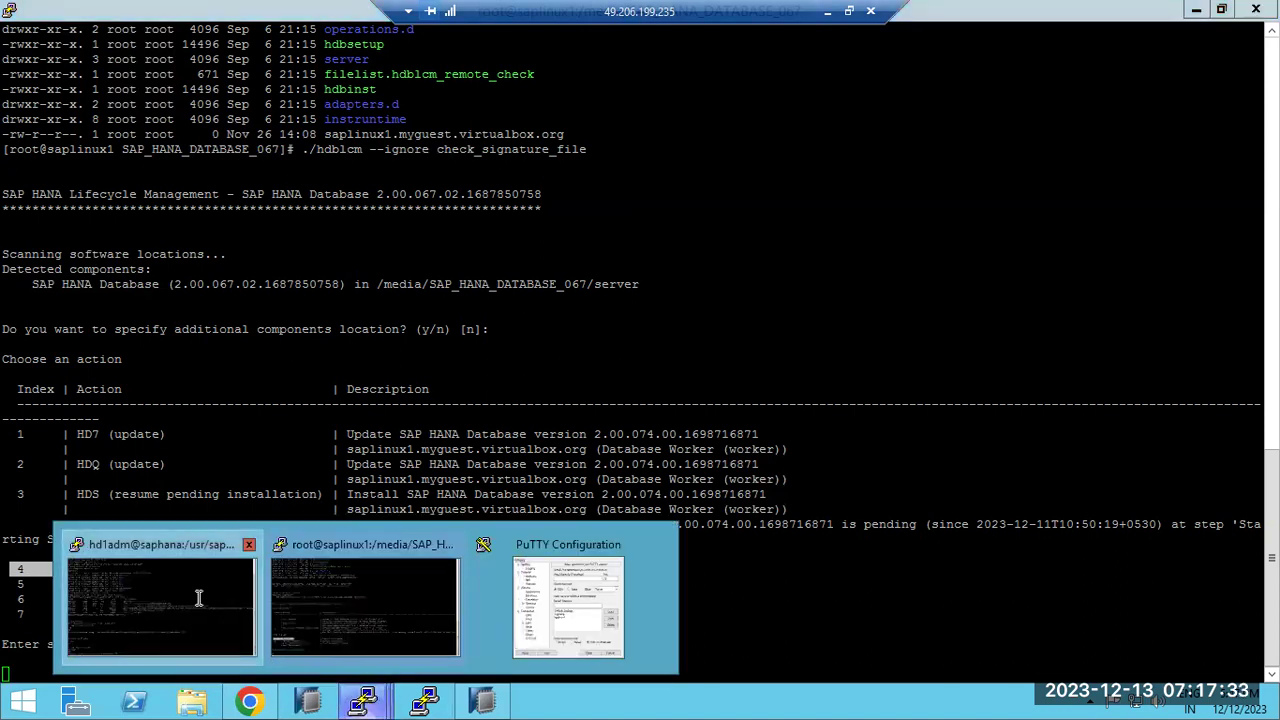
{"action": "left_click", "coordinate": [197, 598]}
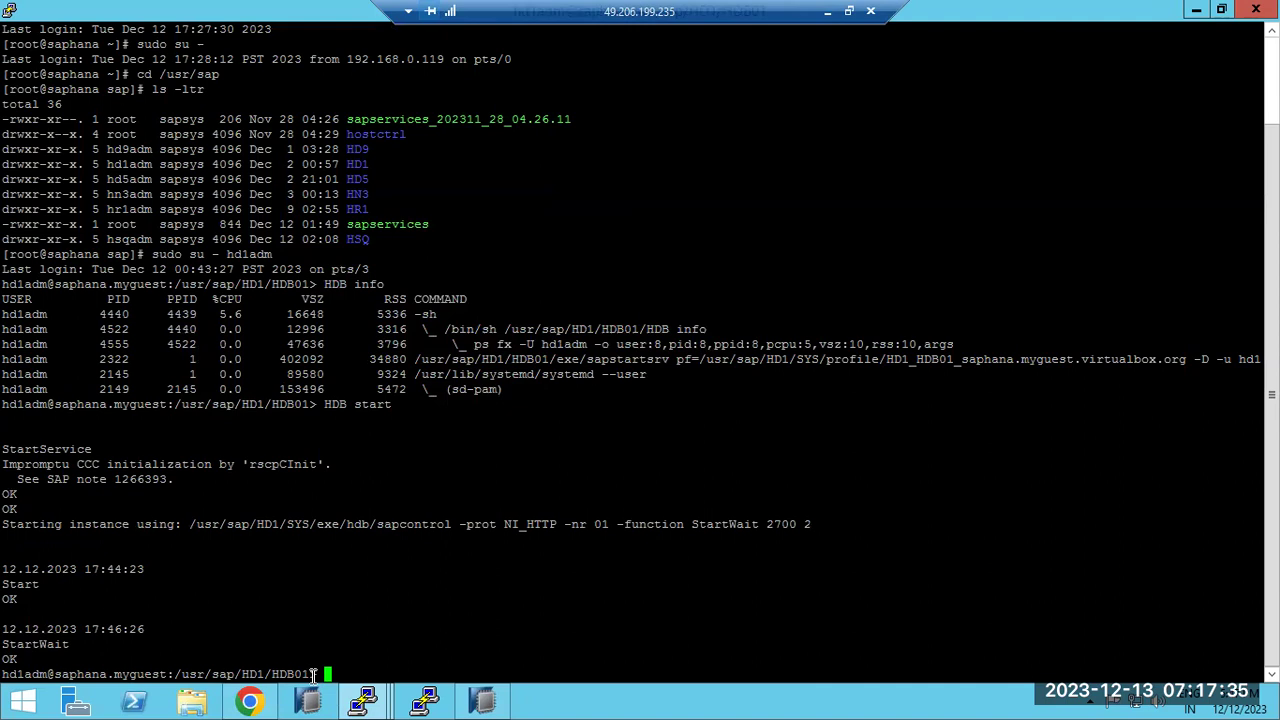
{"action": "left_click", "coordinate": [471, 699]}
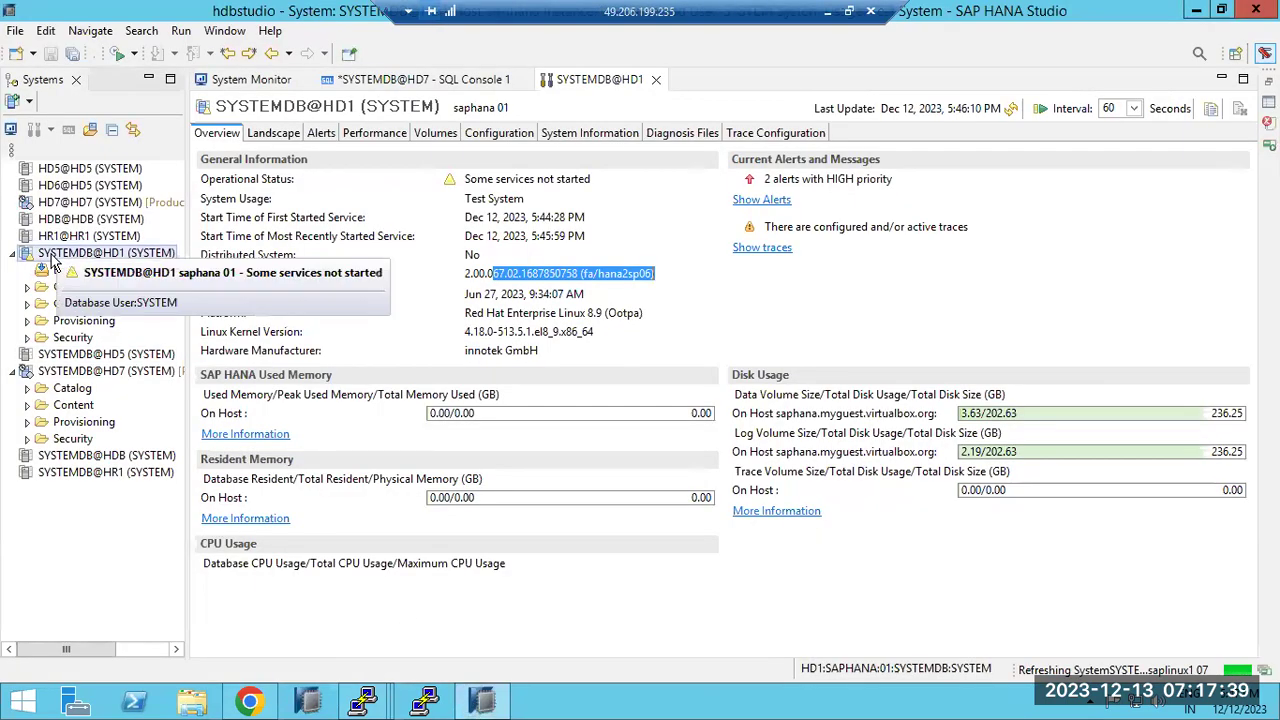
{"action": "left_click", "coordinate": [365, 700]}
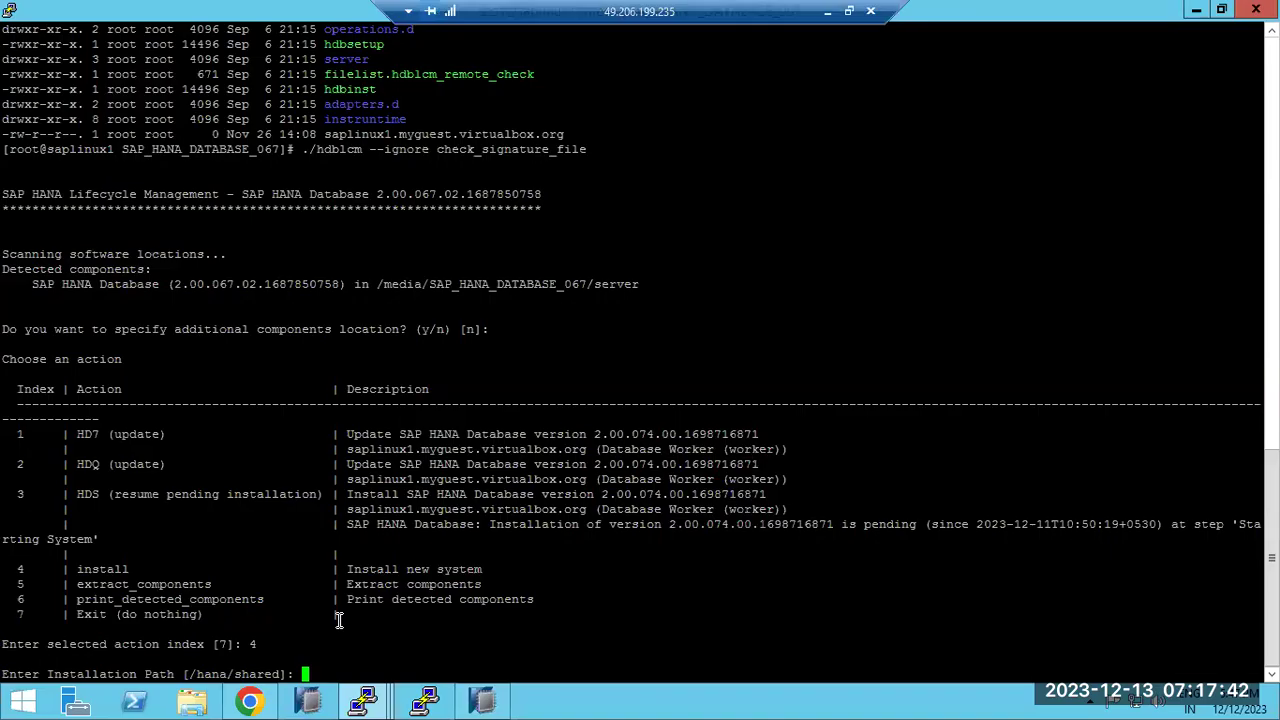
{"action": "left_click", "coordinate": [337, 624]}
Keep path /hana/shared, local host, no extra hosts; enter system ID HD1, instance 01
{"action": "key", "text": "Return"}
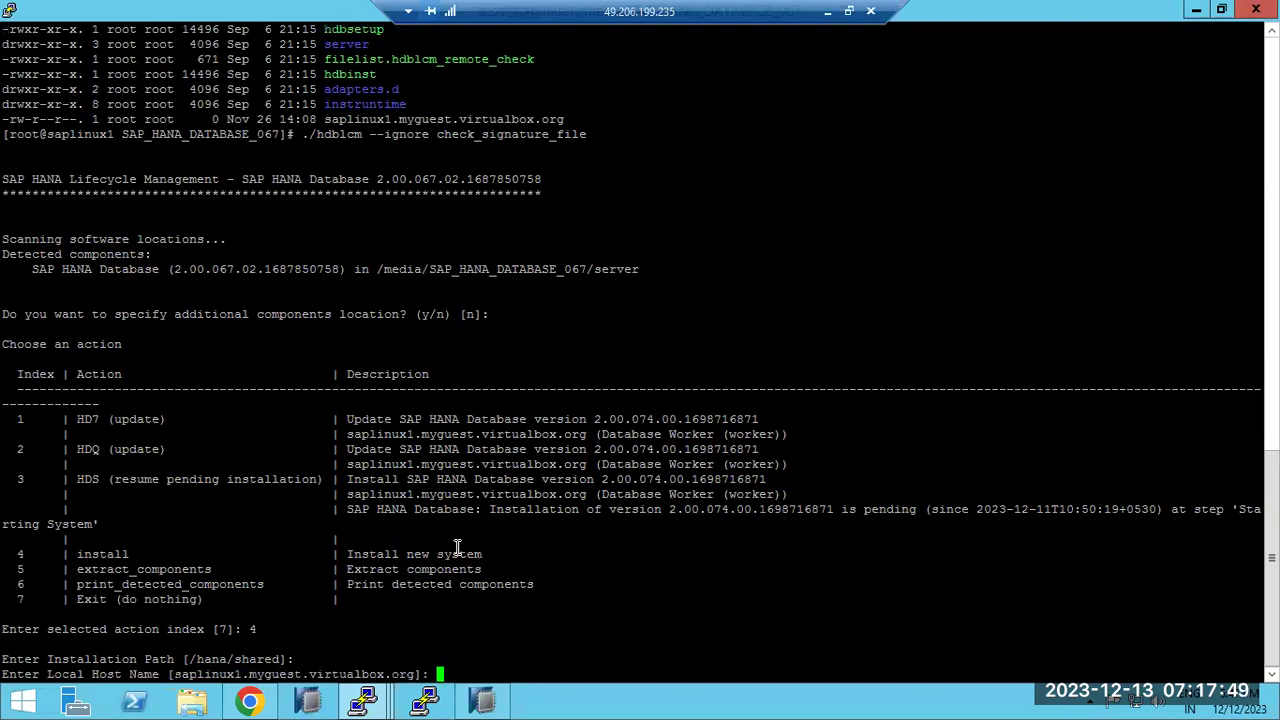
{"action": "key", "text": "Return"}
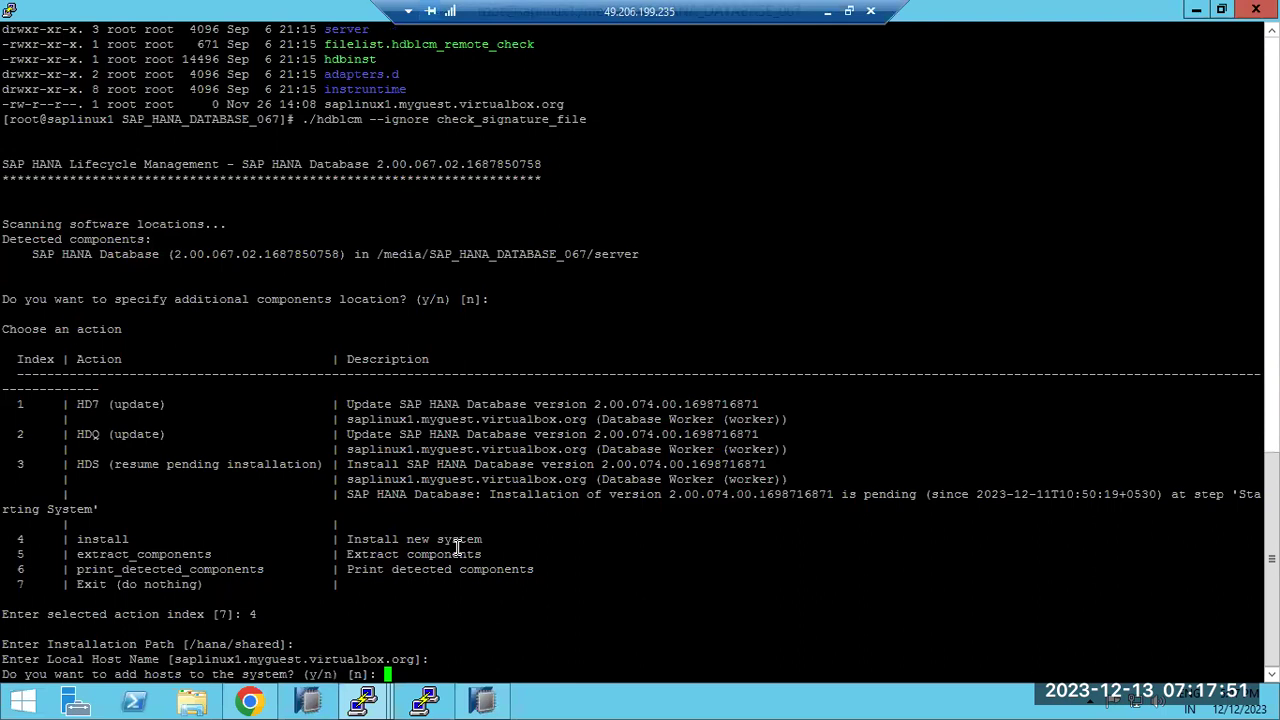
{"action": "key", "text": "Return"}
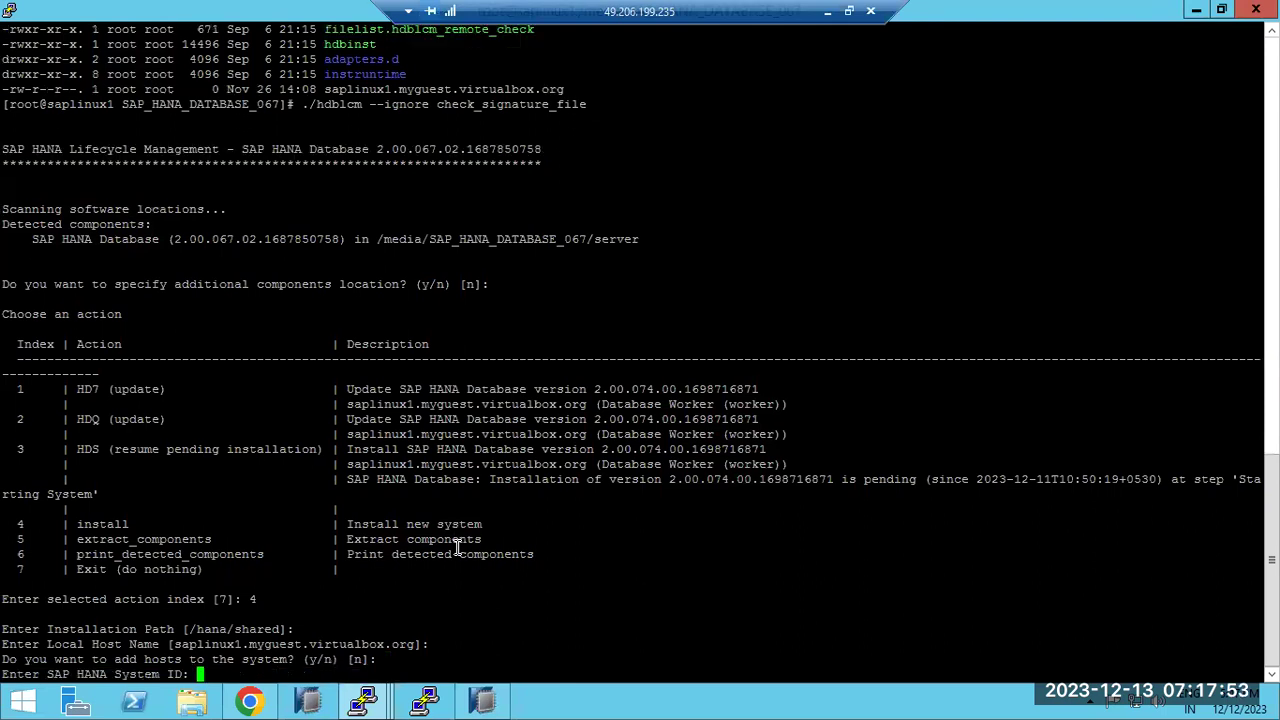
{"action": "type", "text": "HD1"}
{"action": "key", "text": "Return"}
{"action": "type", "text": "01"}
{"action": "key", "text": "Return"}
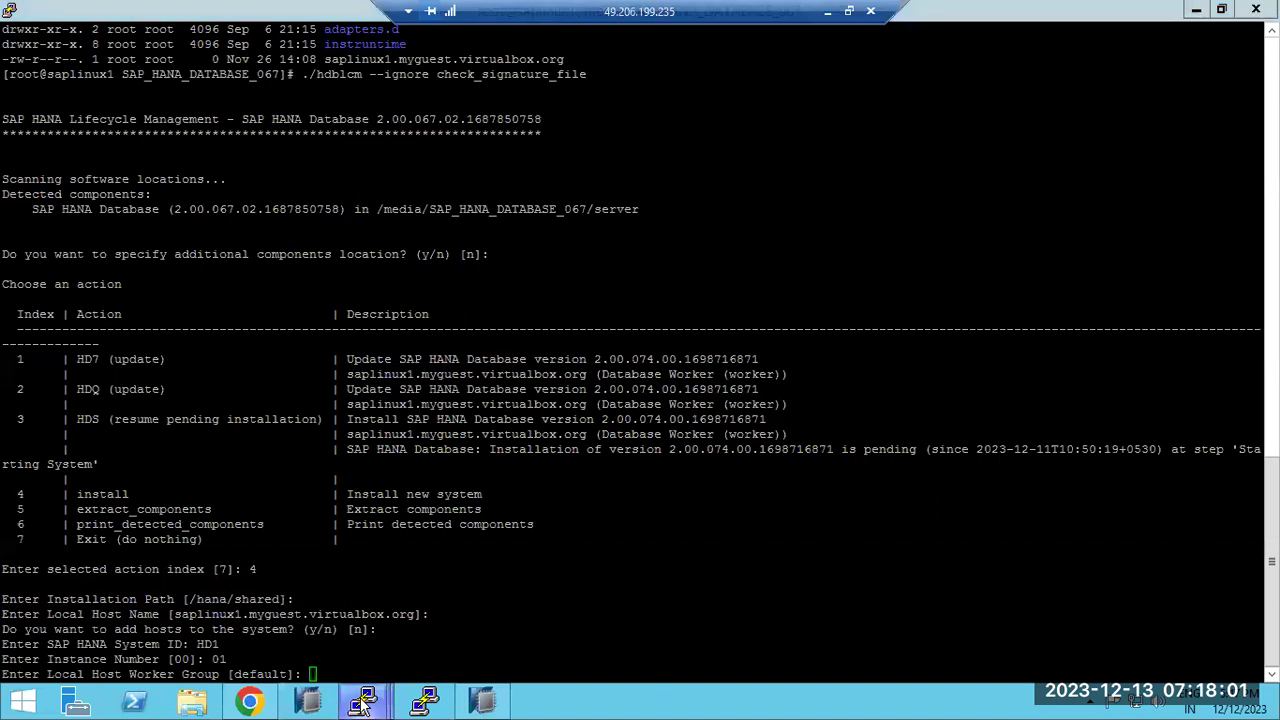
Check HD1 and 01 against the primary's hd1adm session, then accept the default worker group
{"action": "mouse_move", "coordinate": [362, 702]}
{"action": "left_click", "coordinate": [210, 612]}
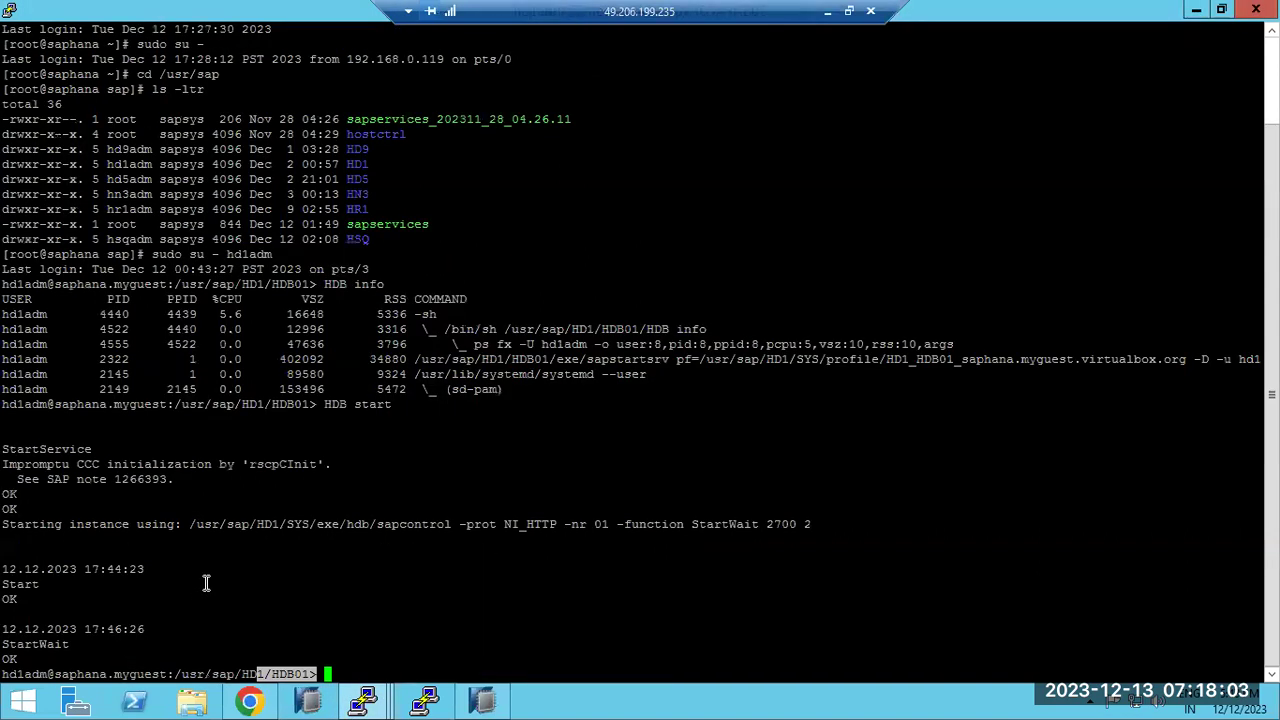
{"action": "double_click", "coordinate": [263, 524]}
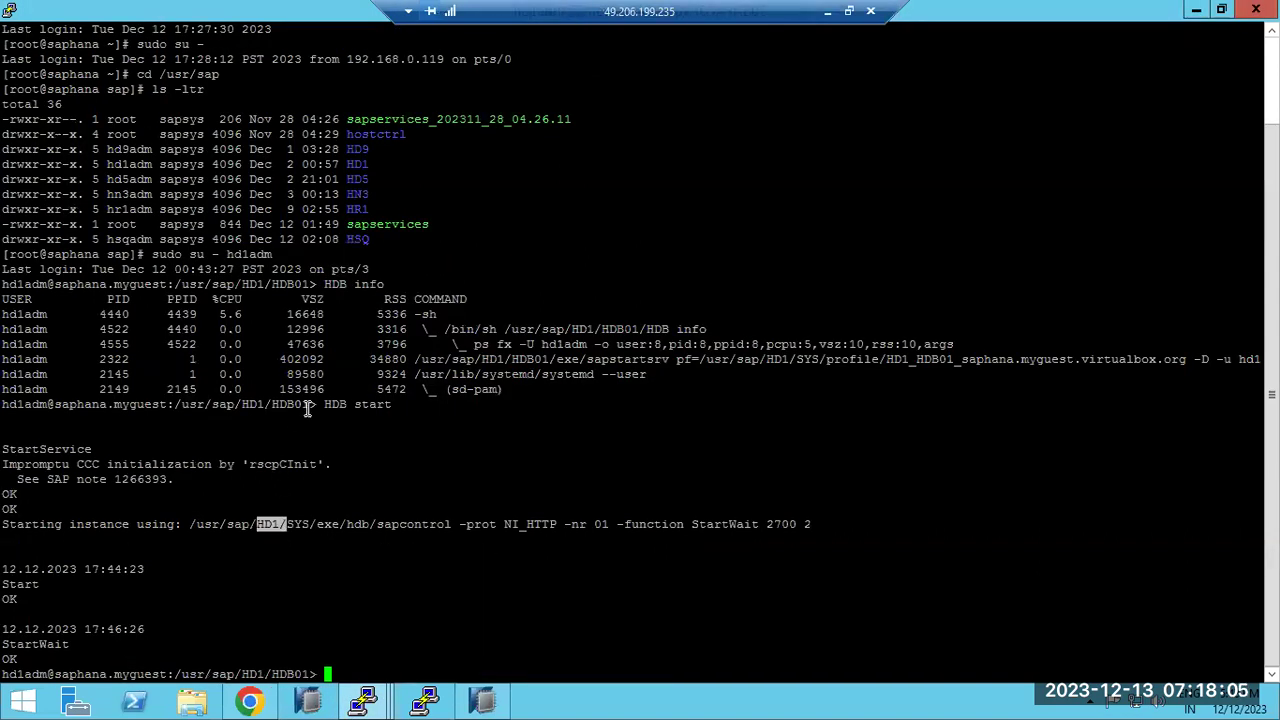
{"action": "left_click_drag", "start_coordinate": [295, 404], "coordinate": [308, 413]}
{"action": "left_click", "coordinate": [424, 700]}
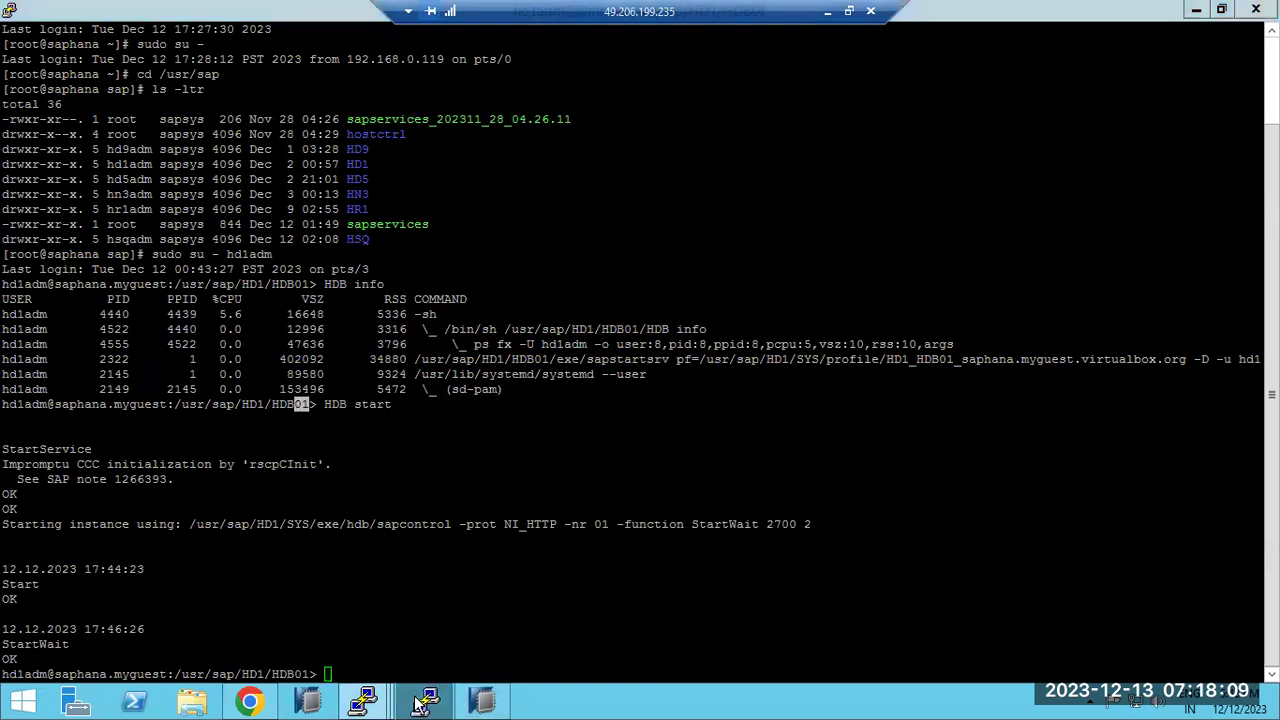
{"action": "mouse_move", "coordinate": [363, 700]}
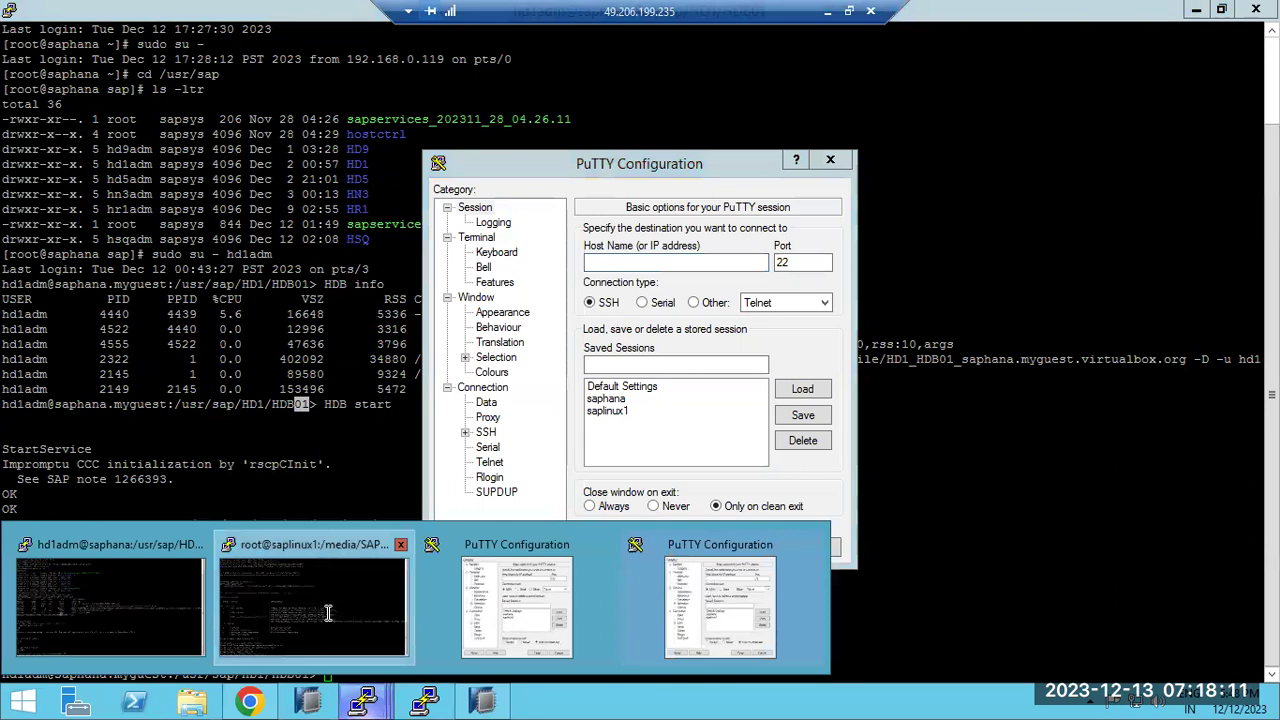
{"action": "left_click", "coordinate": [328, 610]}
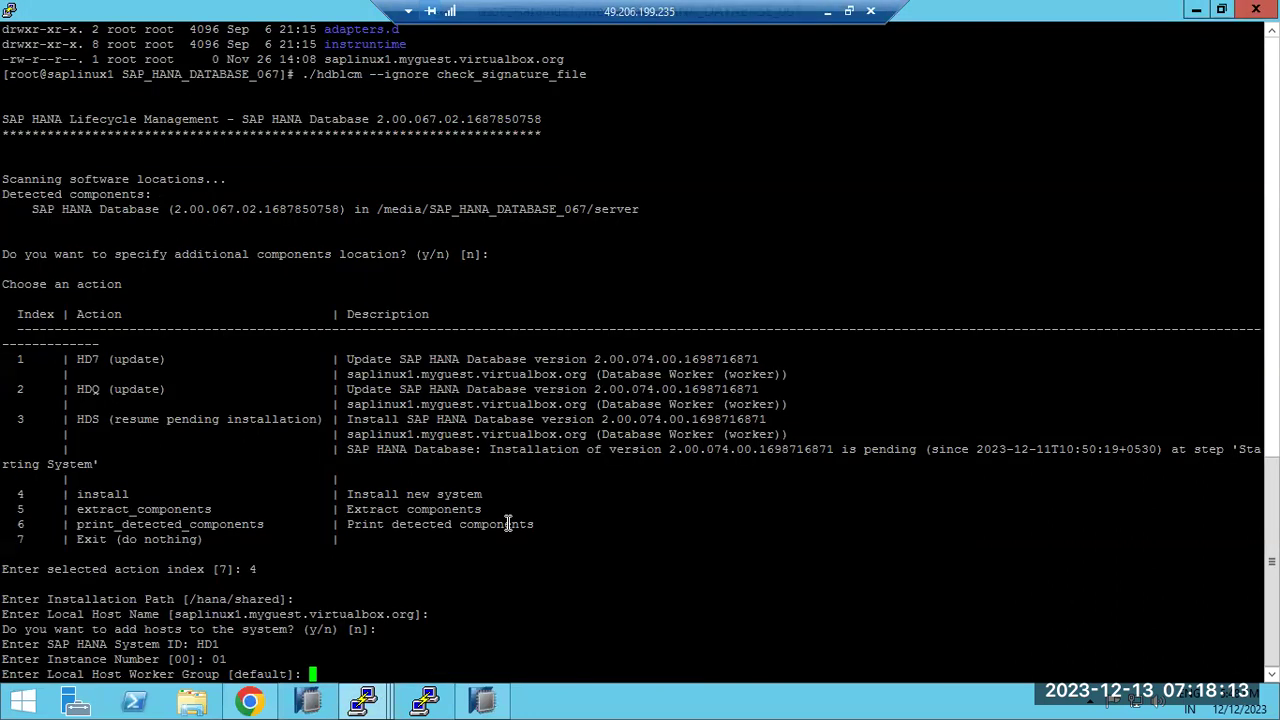
{"action": "key", "text": "Return"}
Accept custom usage, /hana/data/HD1 volumes, unrestricted memory and size-dependent resource limits
{"action": "key", "text": "Return"}
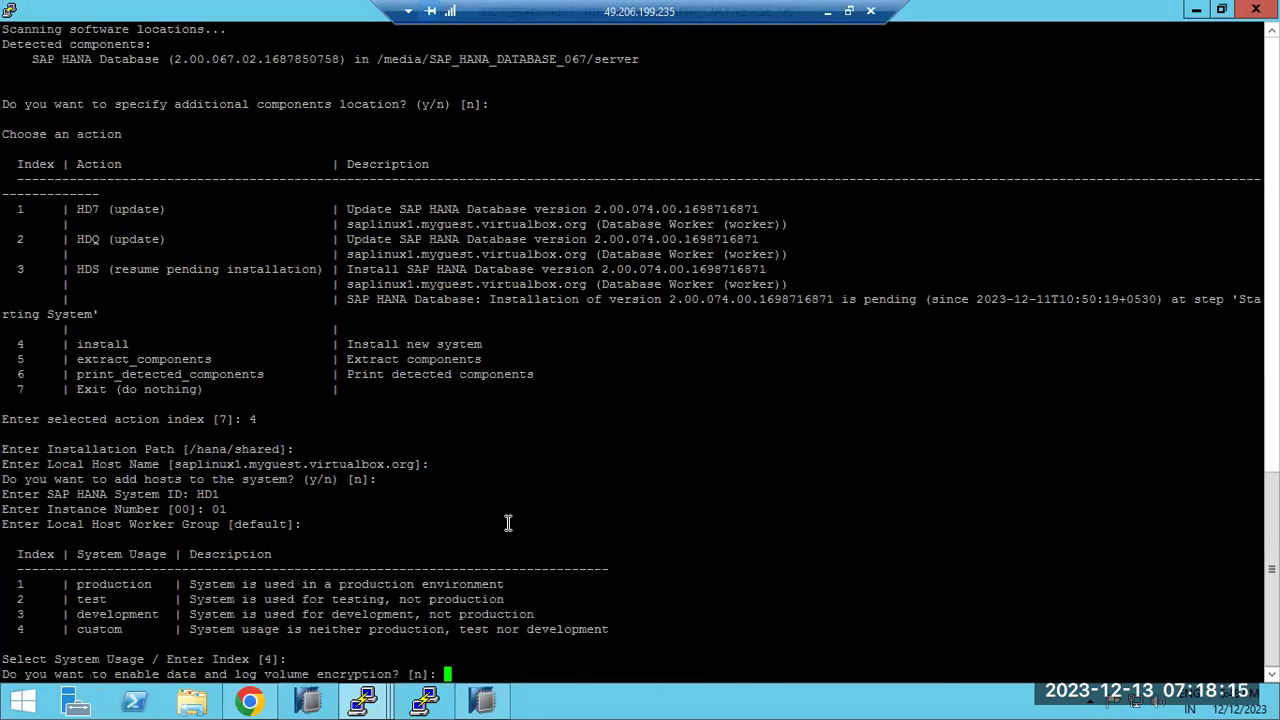
{"action": "key", "text": "Return"}
{"action": "key", "text": "Return"}
{"action": "key", "text": "Return"}
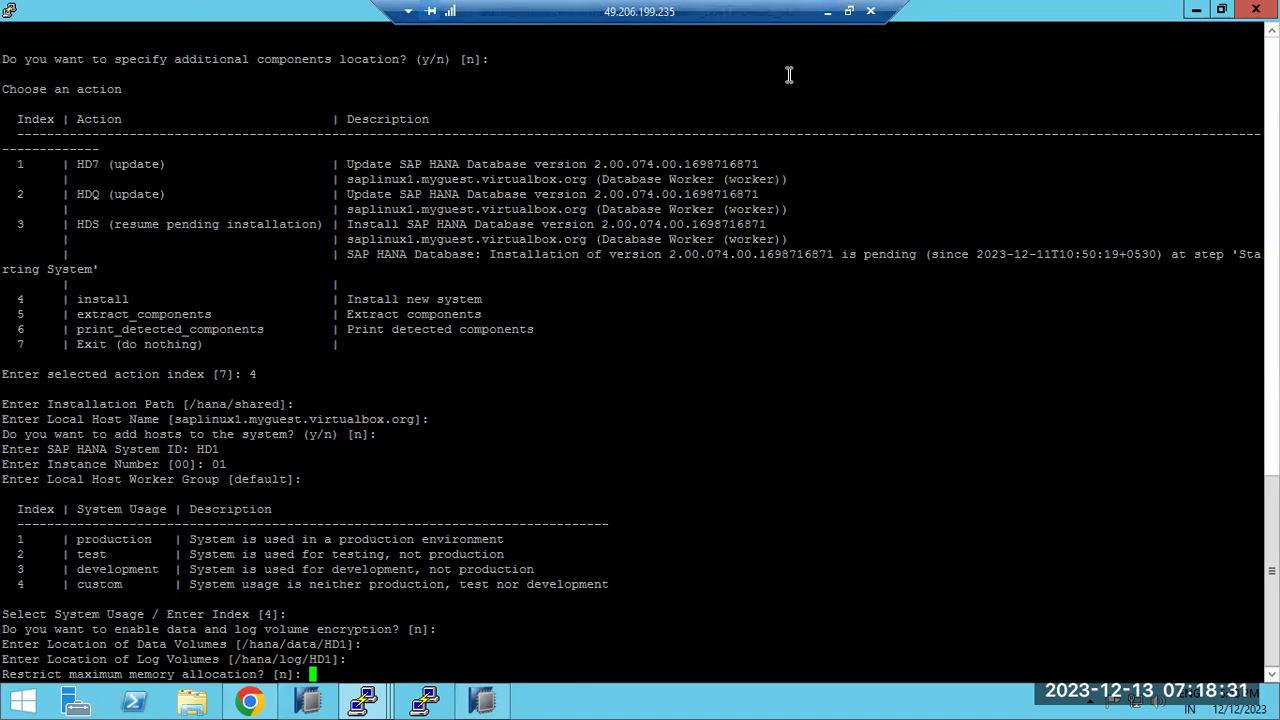
{"action": "left_click_drag", "start_coordinate": [240, 644], "coordinate": [349, 645]}
{"action": "left_click", "coordinate": [415, 590]}
{"action": "key", "text": "Return"}
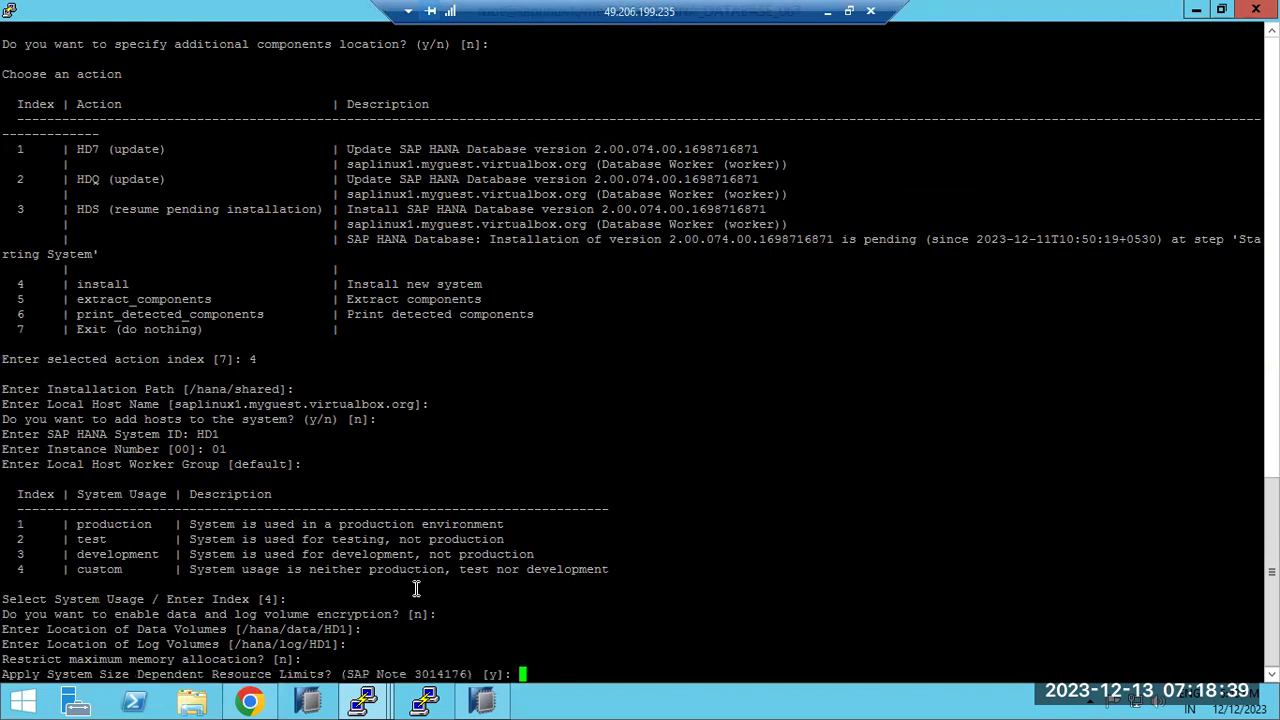
{"action": "key", "text": "Return"}
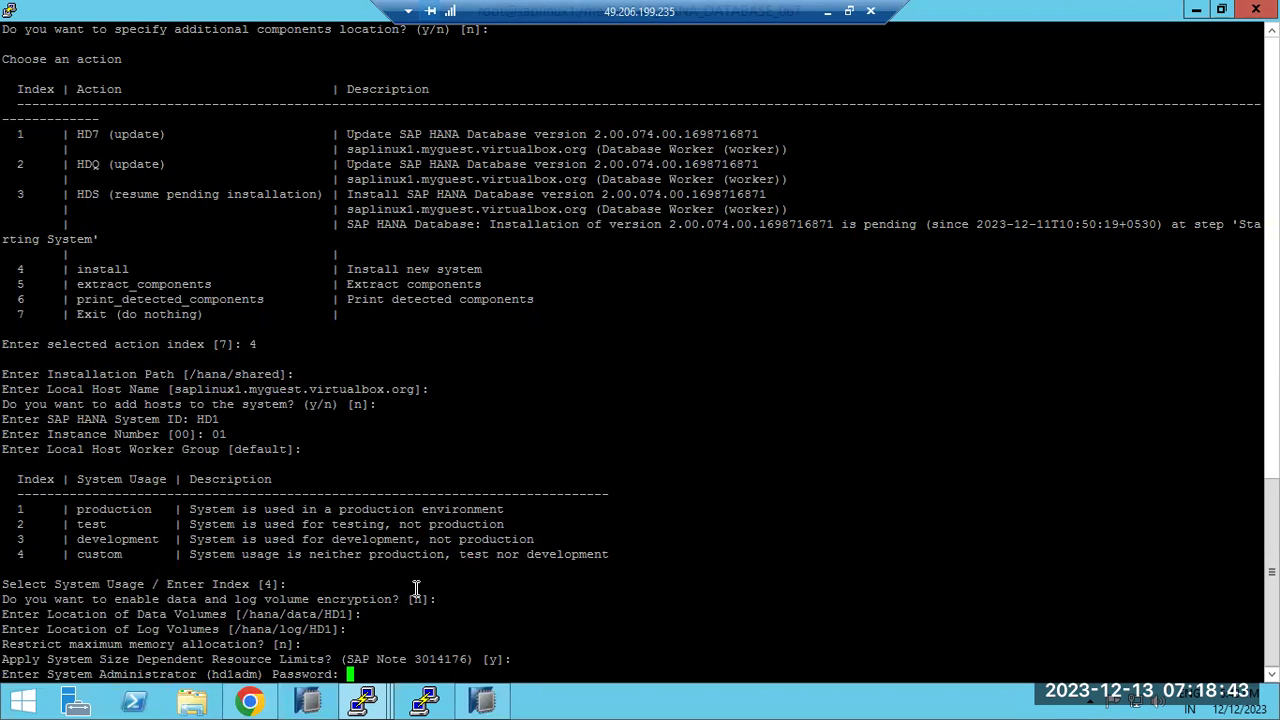
Set the admin and SYSTEM passwords, keep user ID 1018, and enable restart after reboot
{"action": "key", "text": "Return"}
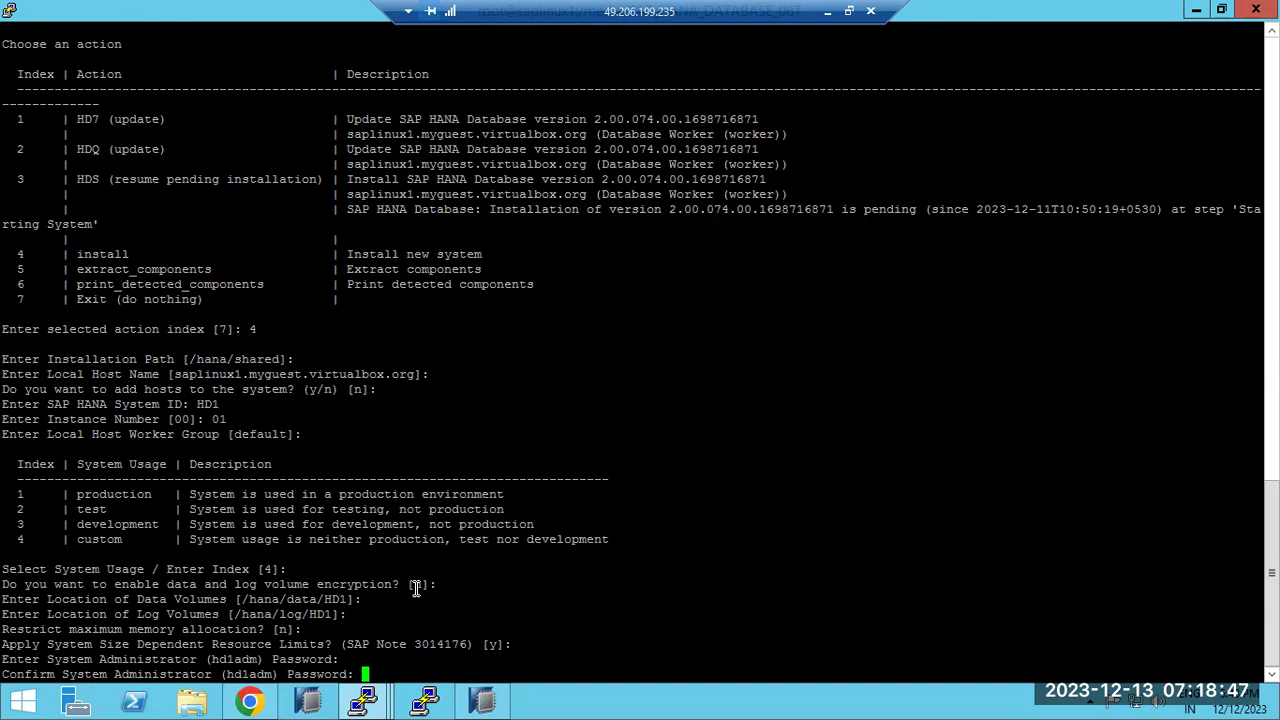
{"action": "key", "text": "Return"}
{"action": "key", "text": "Return"}
{"action": "key", "text": "Return"}
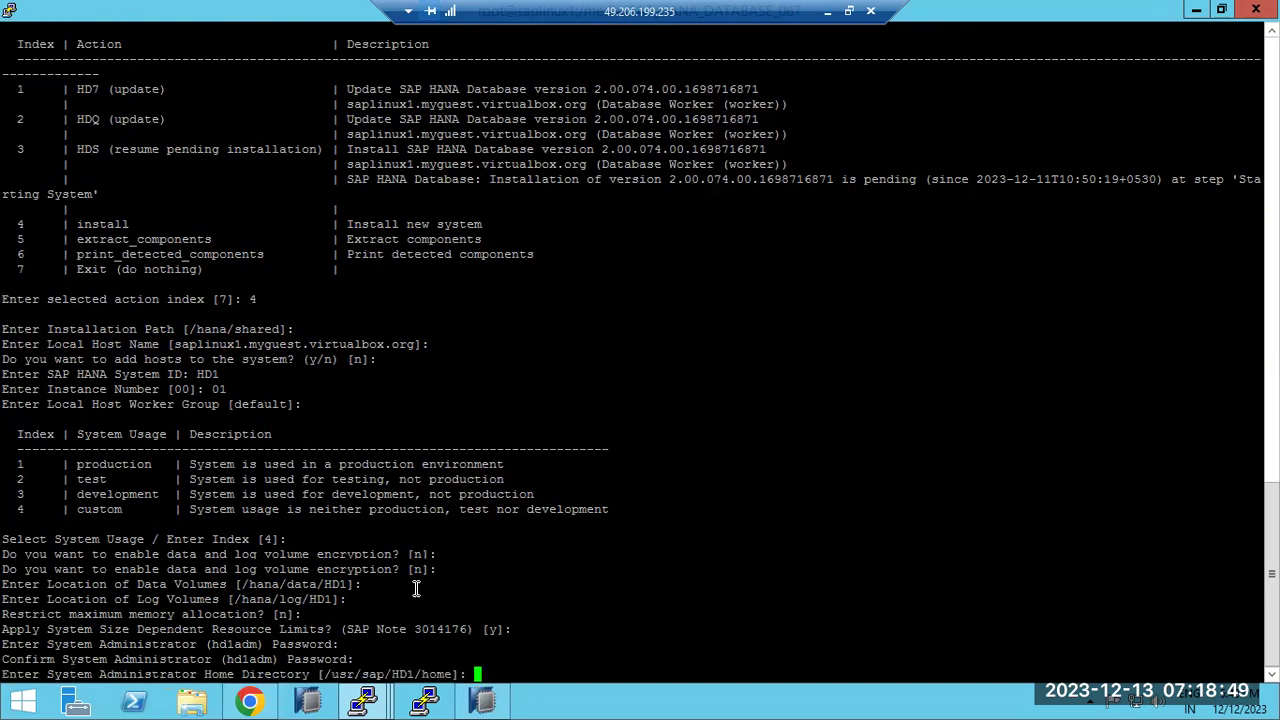
{"action": "key", "text": "Return"}
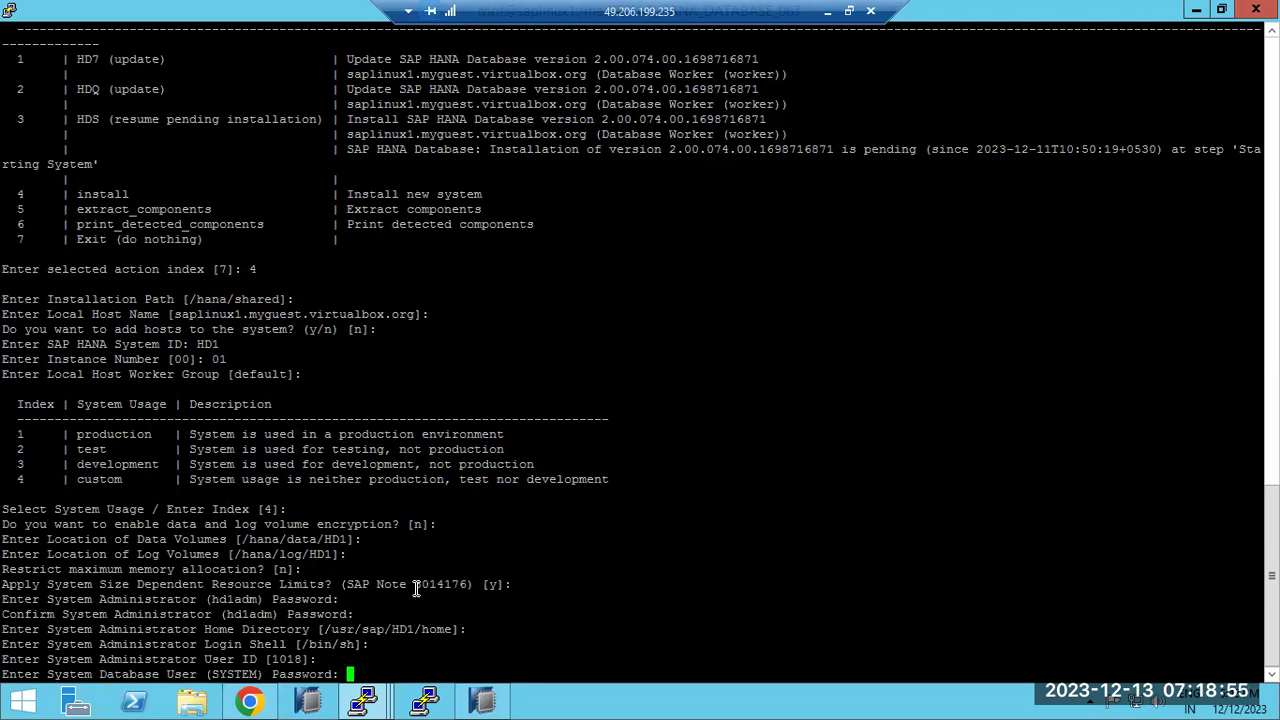
{"action": "key", "text": "Return"}
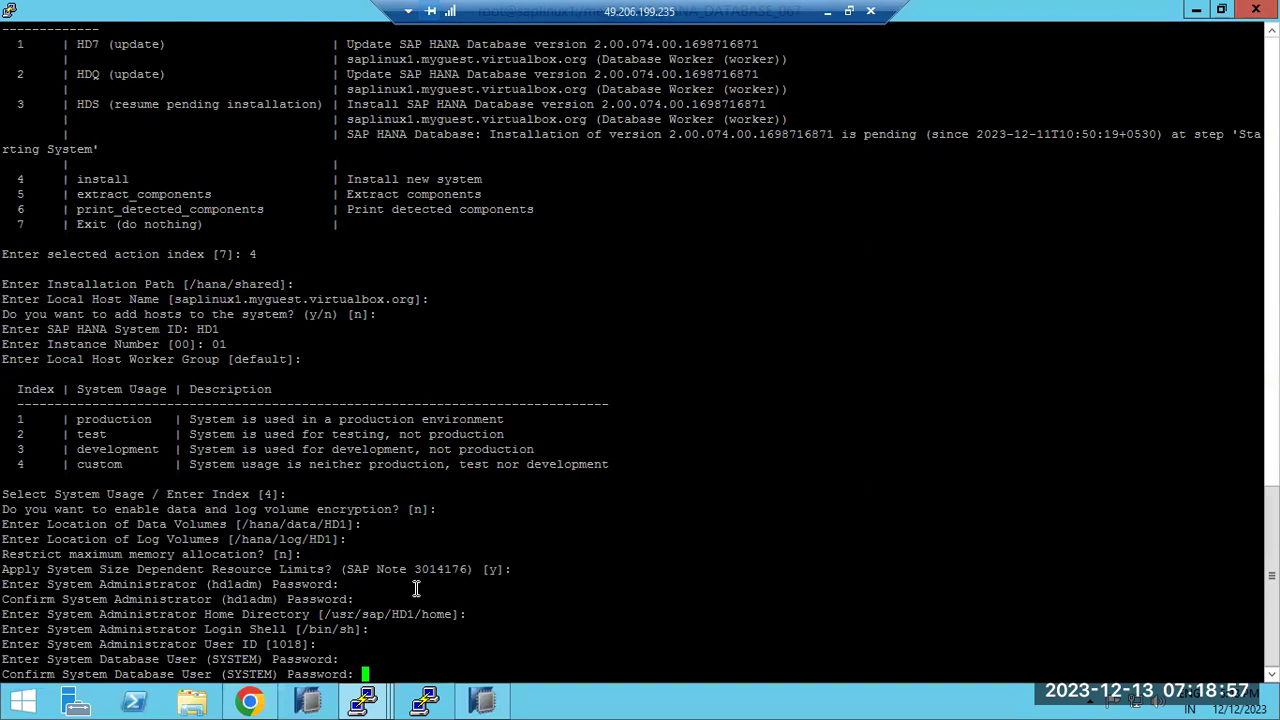
{"action": "key", "text": "Return"}
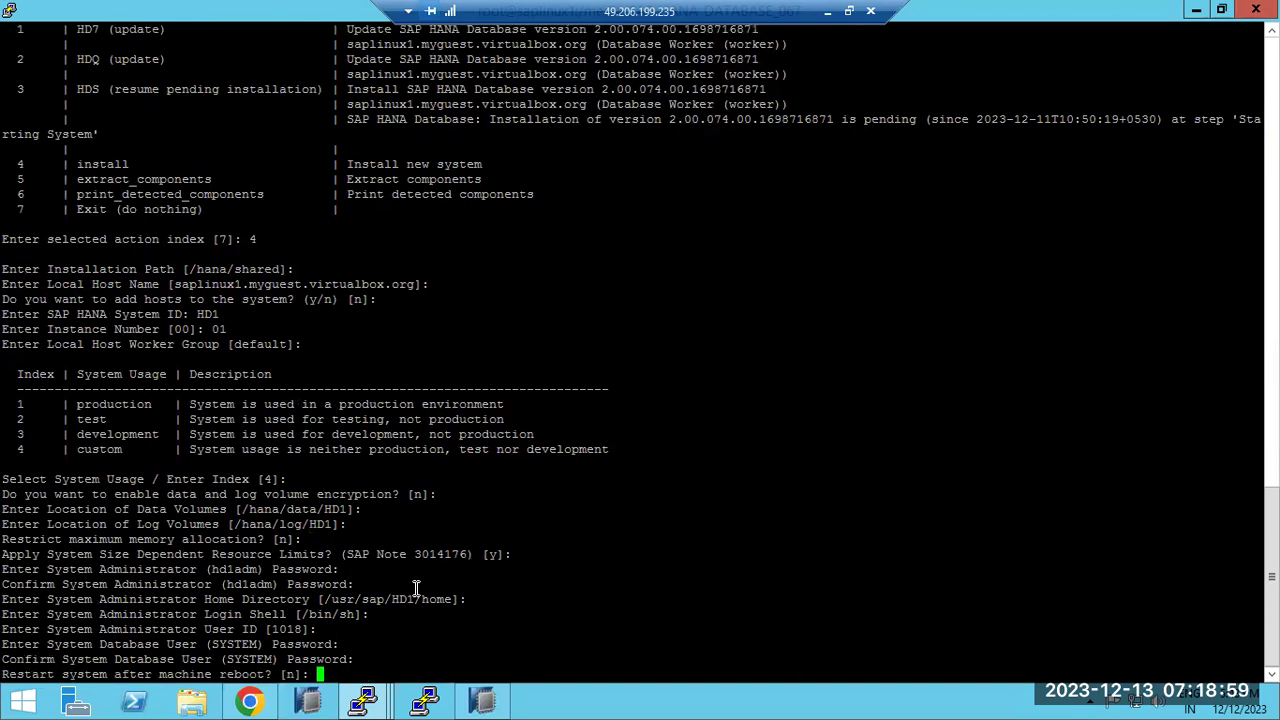
{"action": "type", "text": "y"}
{"action": "key", "text": "Return"}
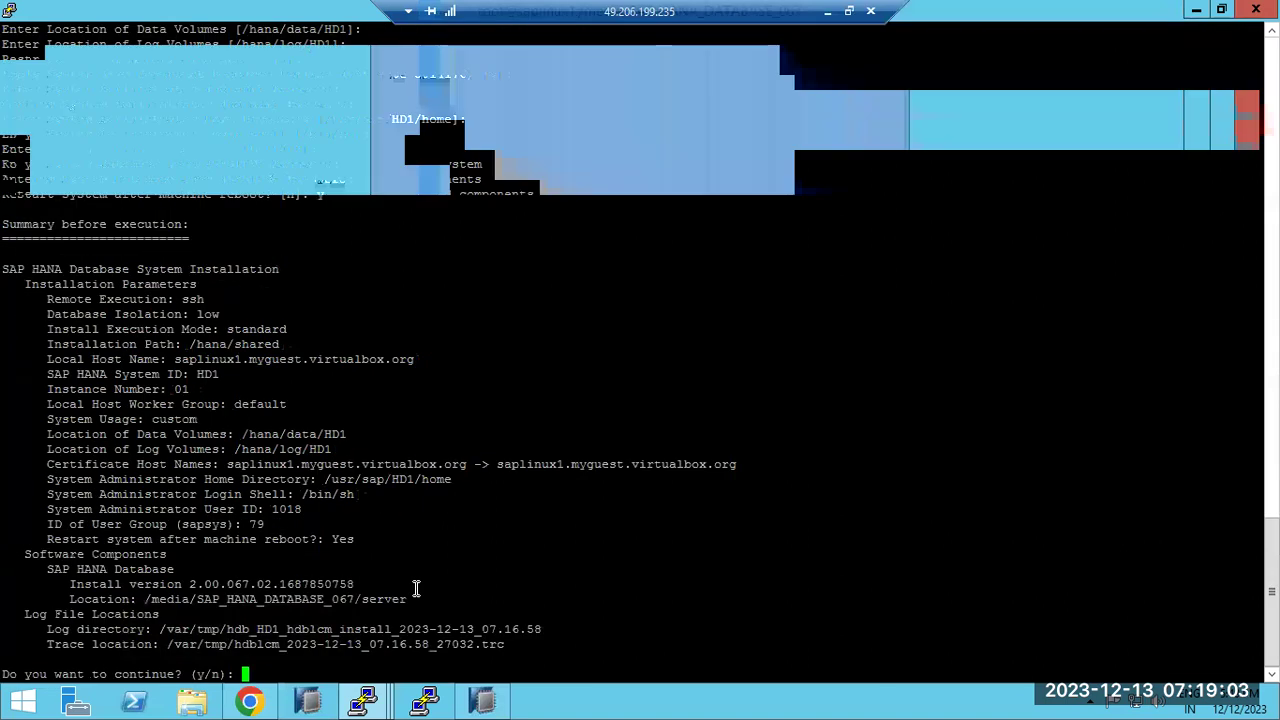
Confirm the summary with y to start installing, and close the unused PuTTY Configuration window
{"action": "type", "text": "y"}
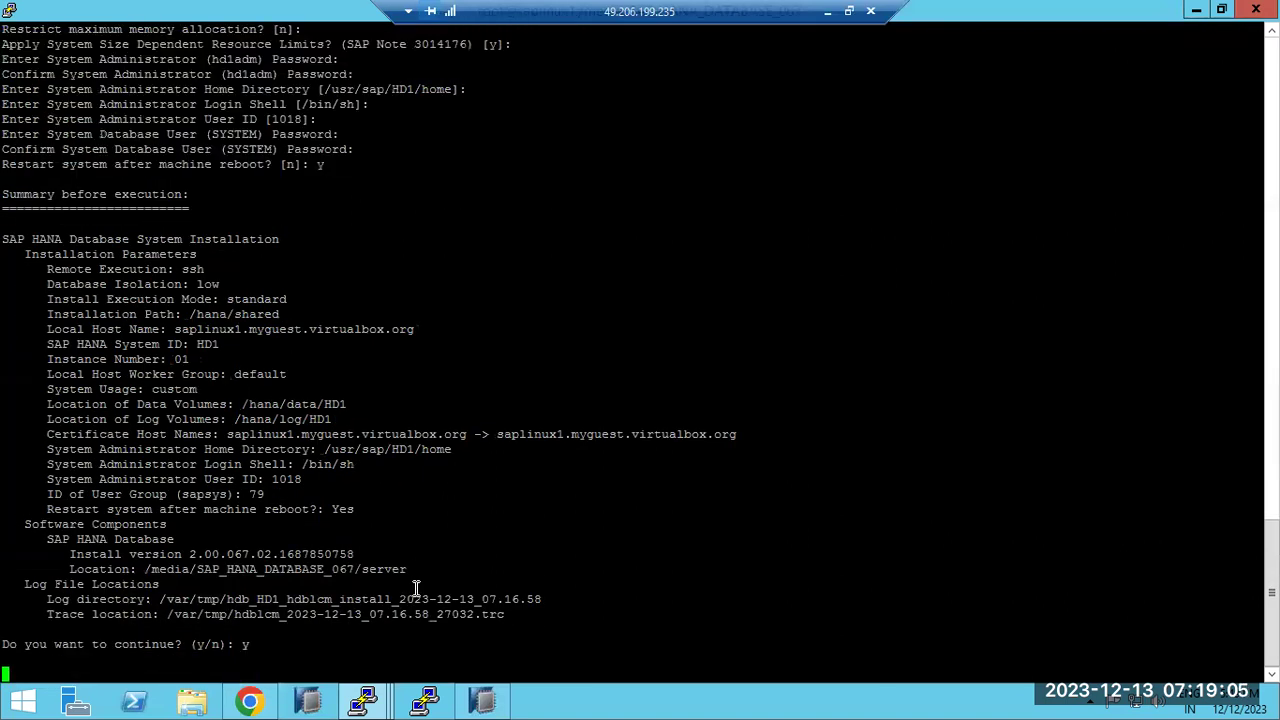
{"action": "key", "text": "Return"}
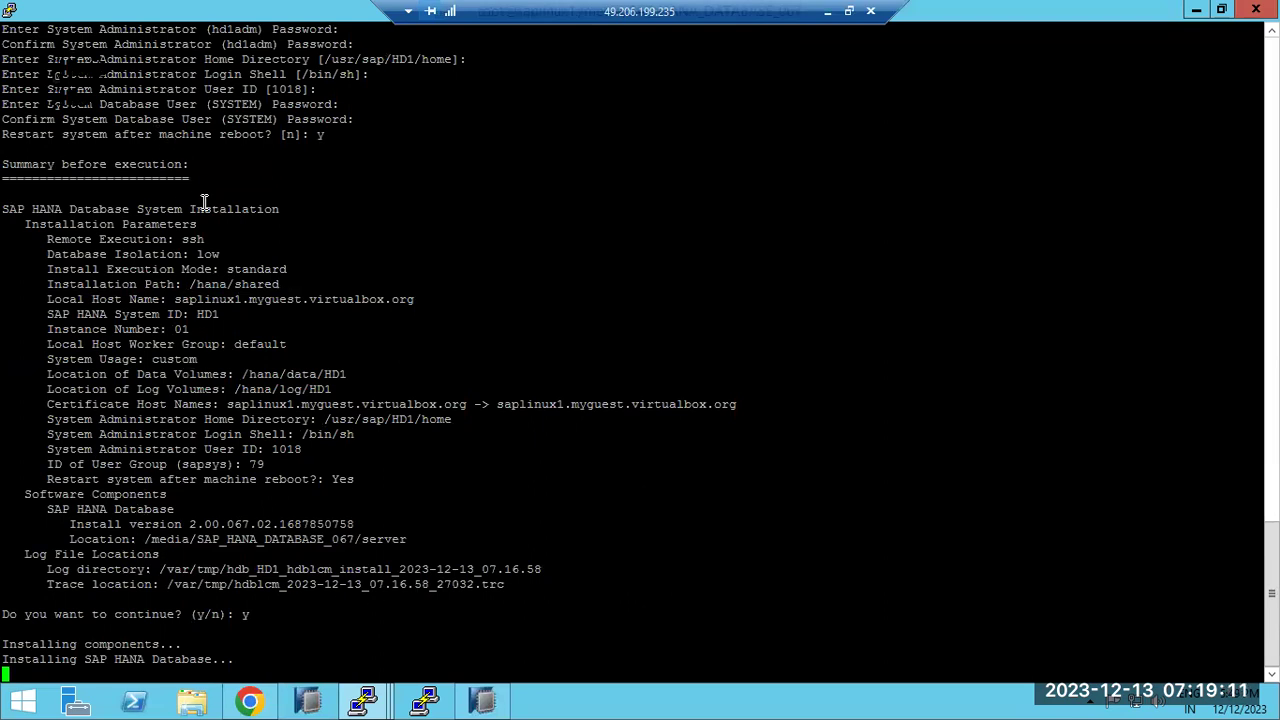
{"action": "left_click", "coordinate": [365, 700]}
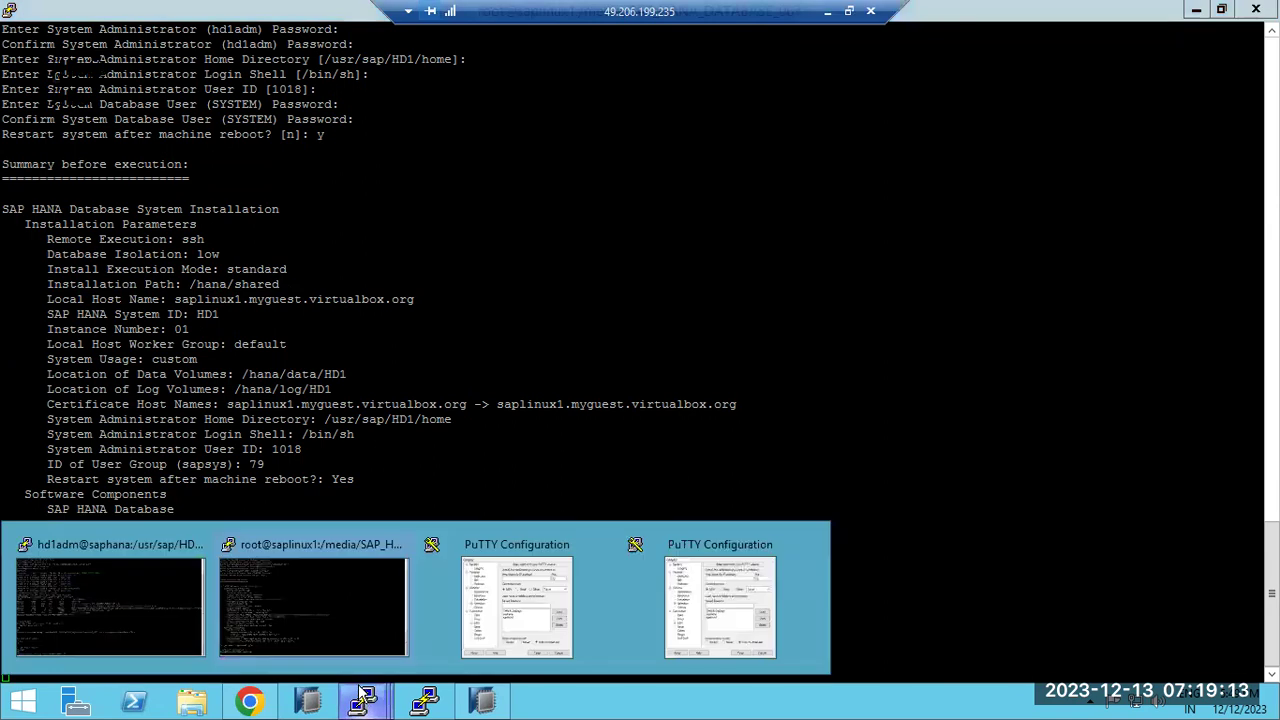
{"action": "left_click", "coordinate": [604, 546]}
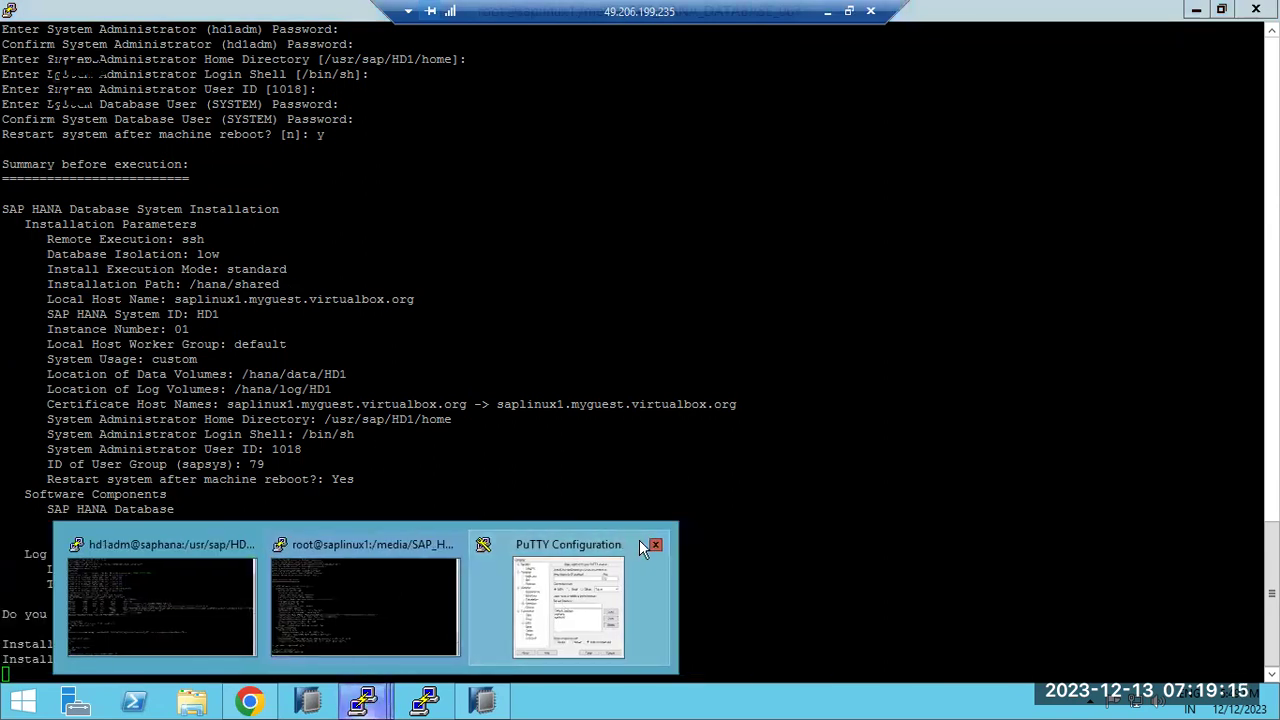
Check the HD1 package installation output, then minimize the remote session to reveal Paint
{"action": "left_click", "coordinate": [655, 545]}
{"action": "left_click", "coordinate": [262, 575]}
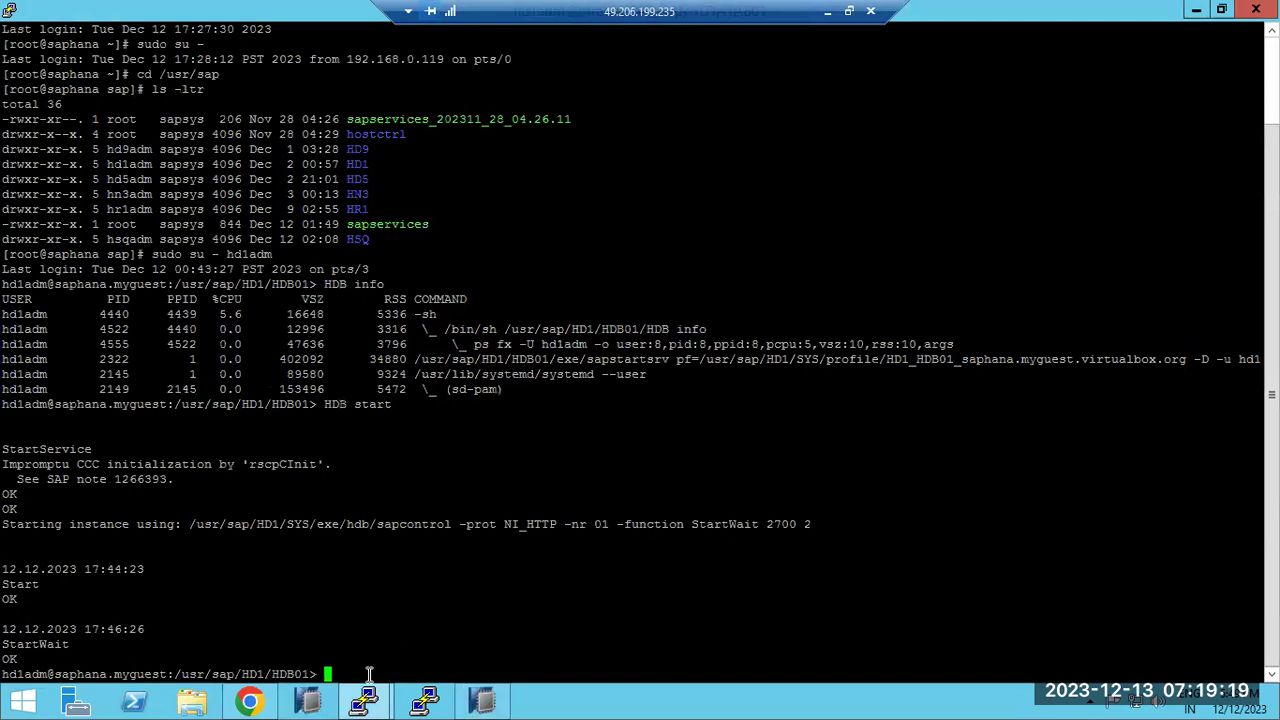
{"action": "mouse_move", "coordinate": [368, 706]}
{"action": "left_click", "coordinate": [436, 642]}
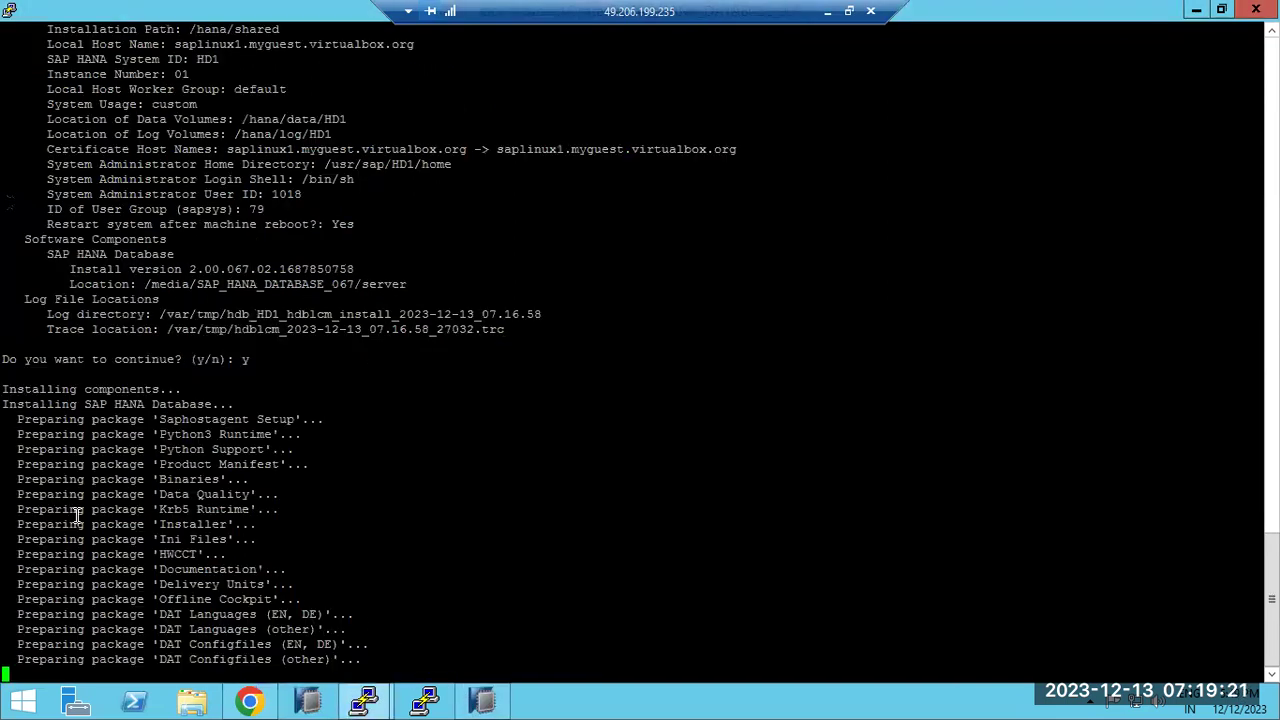
{"action": "left_click_drag", "start_coordinate": [17, 389], "coordinate": [272, 629]}
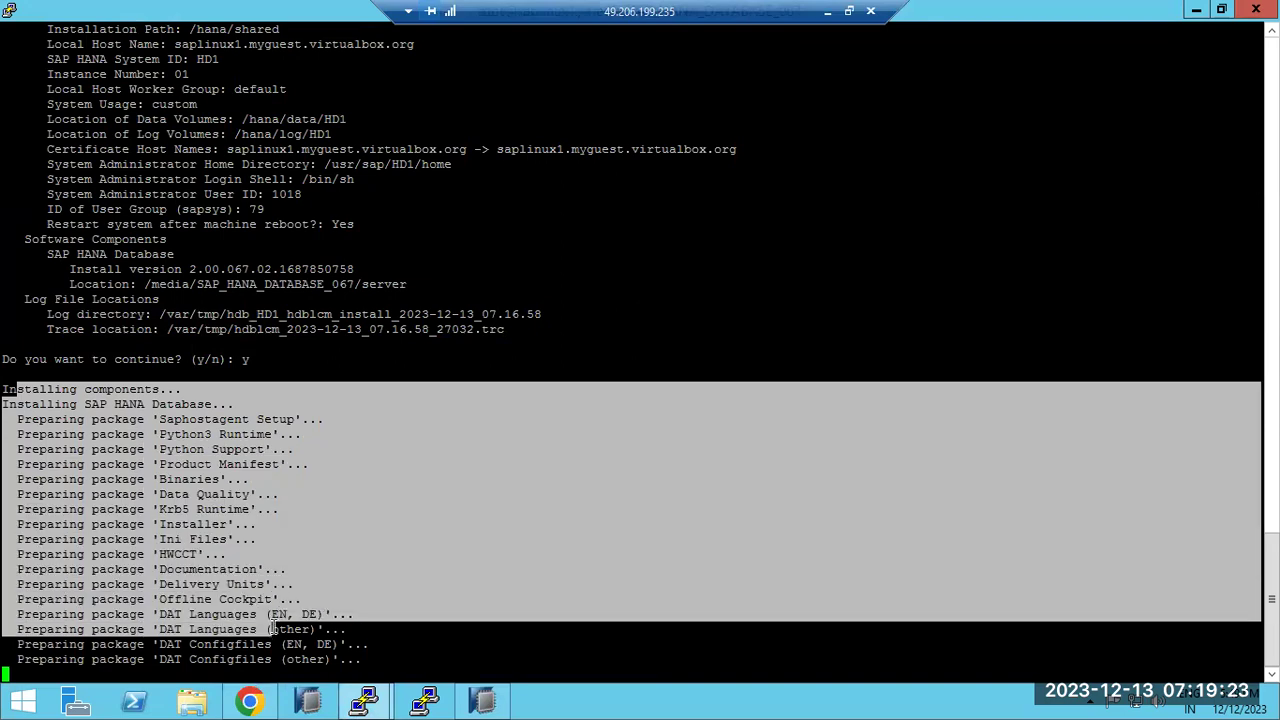
{"action": "left_click", "coordinate": [827, 11]}
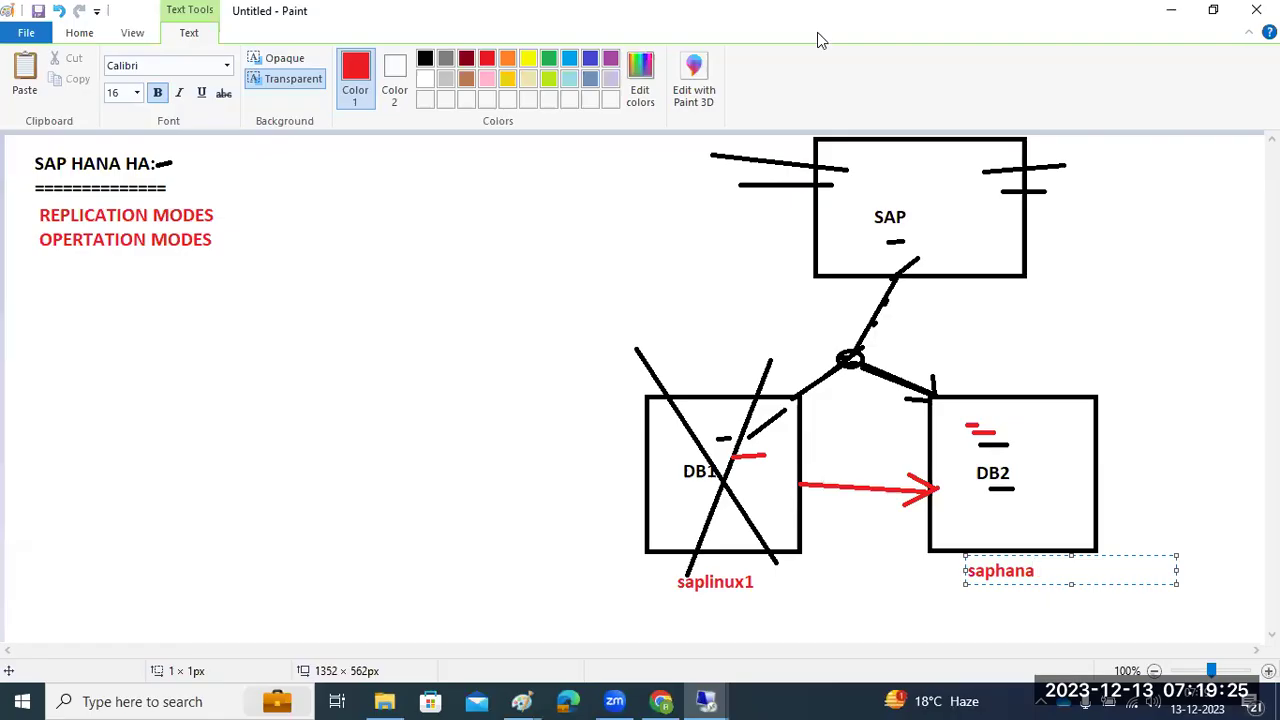
Undo the HA diagram to a blank canvas and add the heading 'SAP HANA HA REPLIC ATION STEPS:'
{"action": "left_click", "coordinate": [609, 397]}
{"action": "key", "text": "ctrl+z"}
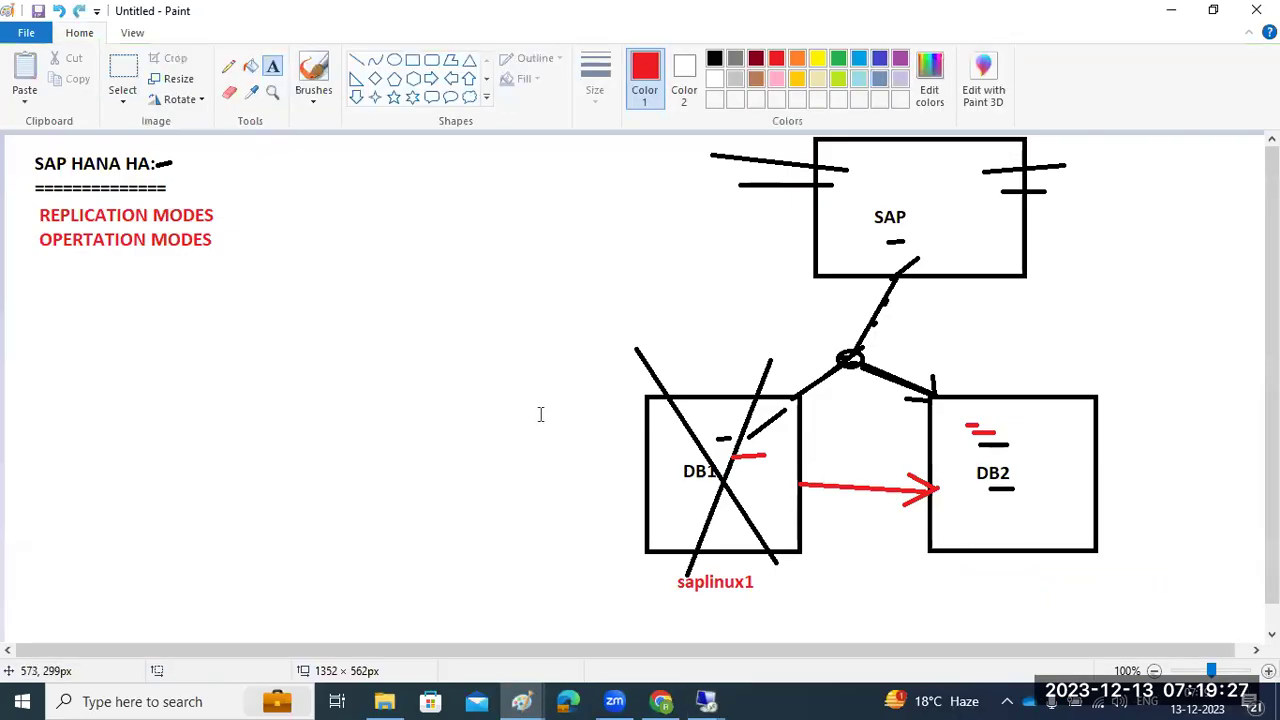
{"action": "key", "text": "ctrl+z"}
{"action": "key", "text": "ctrl+z"}
{"action": "key", "text": "ctrl+z"}
{"action": "key", "text": "ctrl+z"}
{"action": "key", "text": "ctrl+z"}
{"action": "key", "text": "ctrl+z"}
{"action": "key", "text": "ctrl+z"}
{"action": "key", "text": "ctrl+z"}
{"action": "key", "text": "ctrl+z"}
{"action": "key", "text": "ctrl+z"}
{"action": "key", "text": "ctrl+z"}
{"action": "key", "text": "ctrl+z"}
{"action": "key", "text": "ctrl+z"}
{"action": "key", "text": "ctrl+z"}
{"action": "key", "text": "ctrl+z"}
{"action": "key", "text": "ctrl+z"}
{"action": "key", "text": "ctrl+z"}
{"action": "key", "text": "ctrl+z"}
{"action": "key", "text": "ctrl+z"}
{"action": "key", "text": "ctrl+z"}
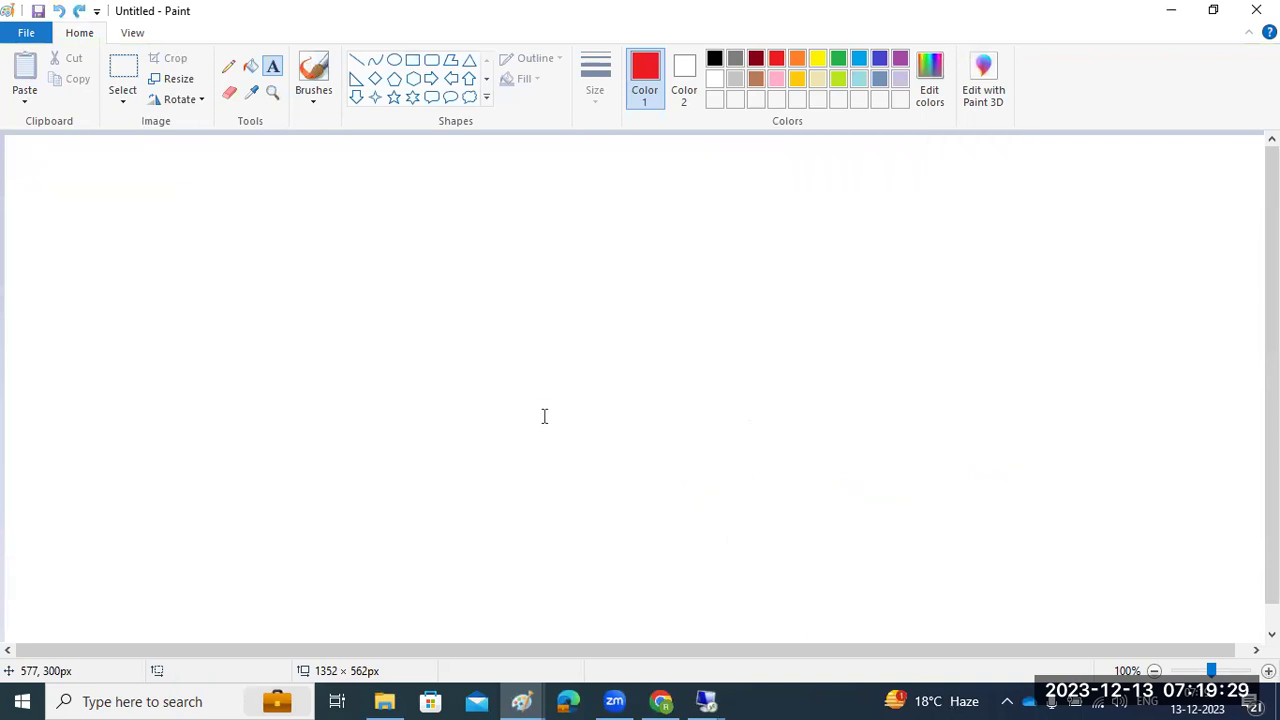
{"action": "left_click_drag", "start_coordinate": [26, 152], "coordinate": [1244, 622]}
{"action": "type", "text": "SAP"}
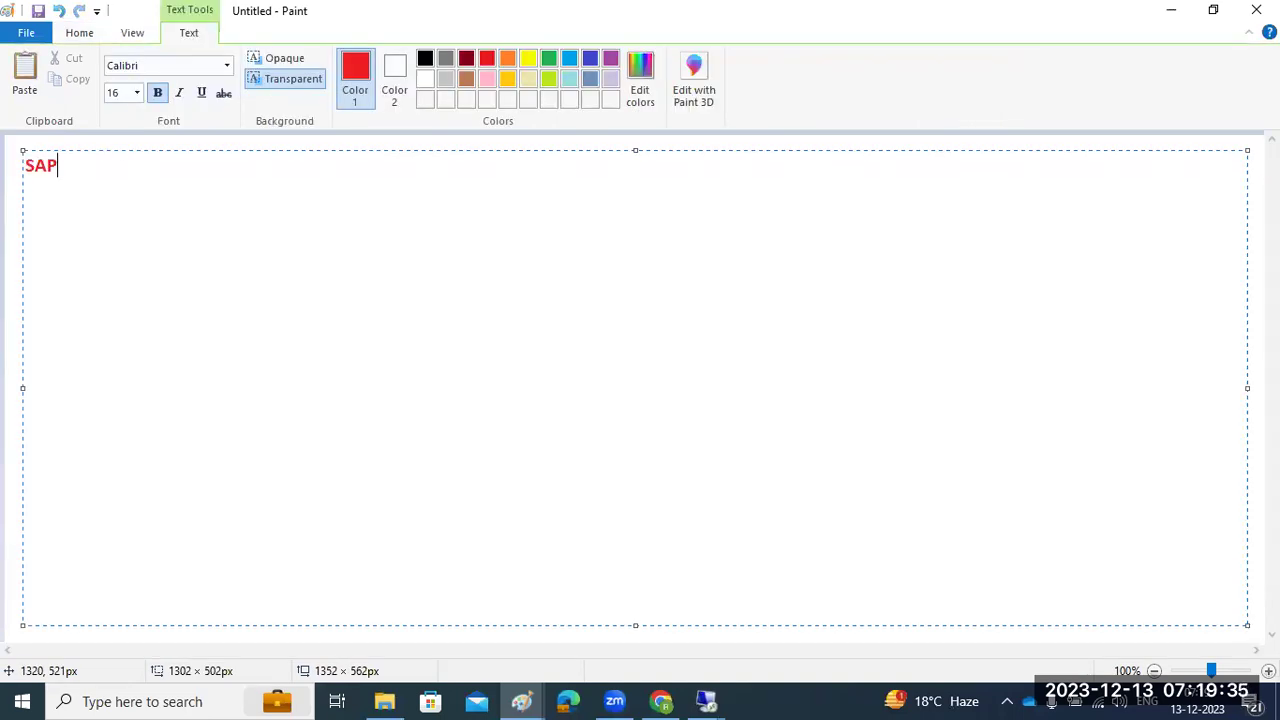
{"action": "type", "text": " HANA HA "}
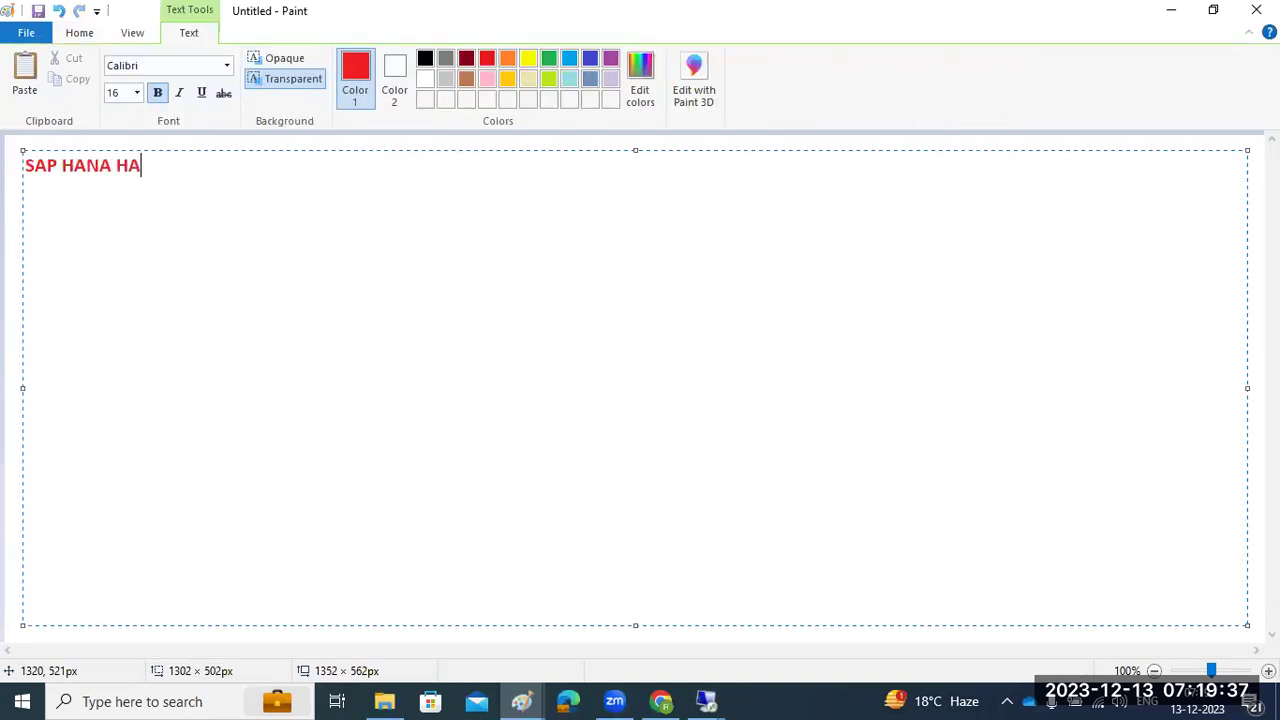
{"action": "type", "text": "REPLIC ATION"}
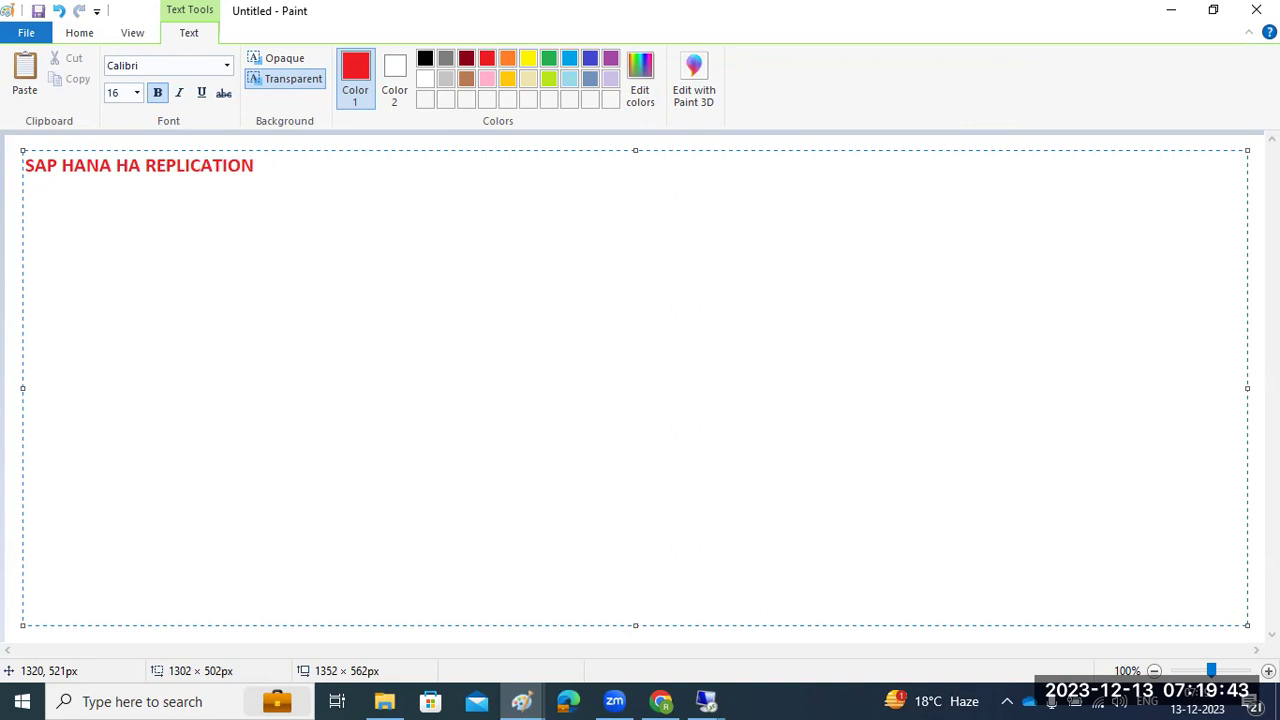
{"action": "type", "text": " STEPS:"}
{"action": "key", "text": "Return"}
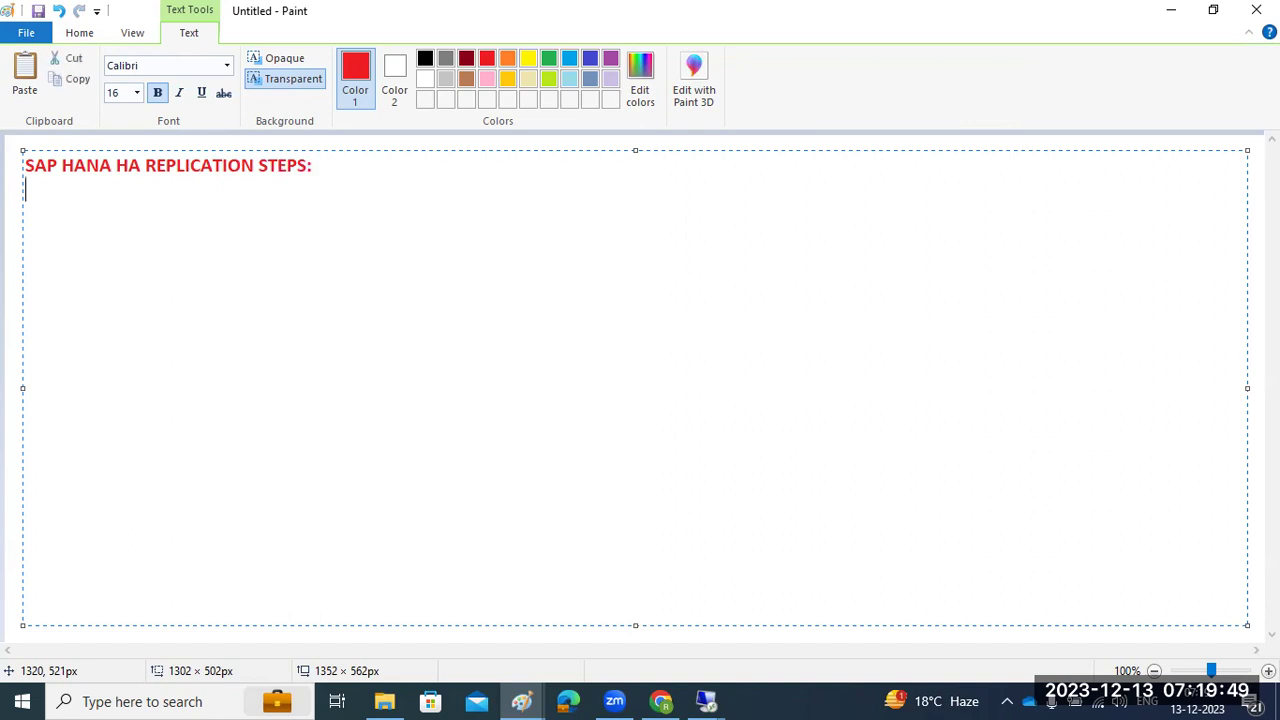
Add step 1 'Both the hosts same SID ,same IN should be install' and step 2 'check if the HANA DB is running on both the hosts'
{"action": "type", "text": "1)"}
{"action": "type", "text": "Both the hosts "}
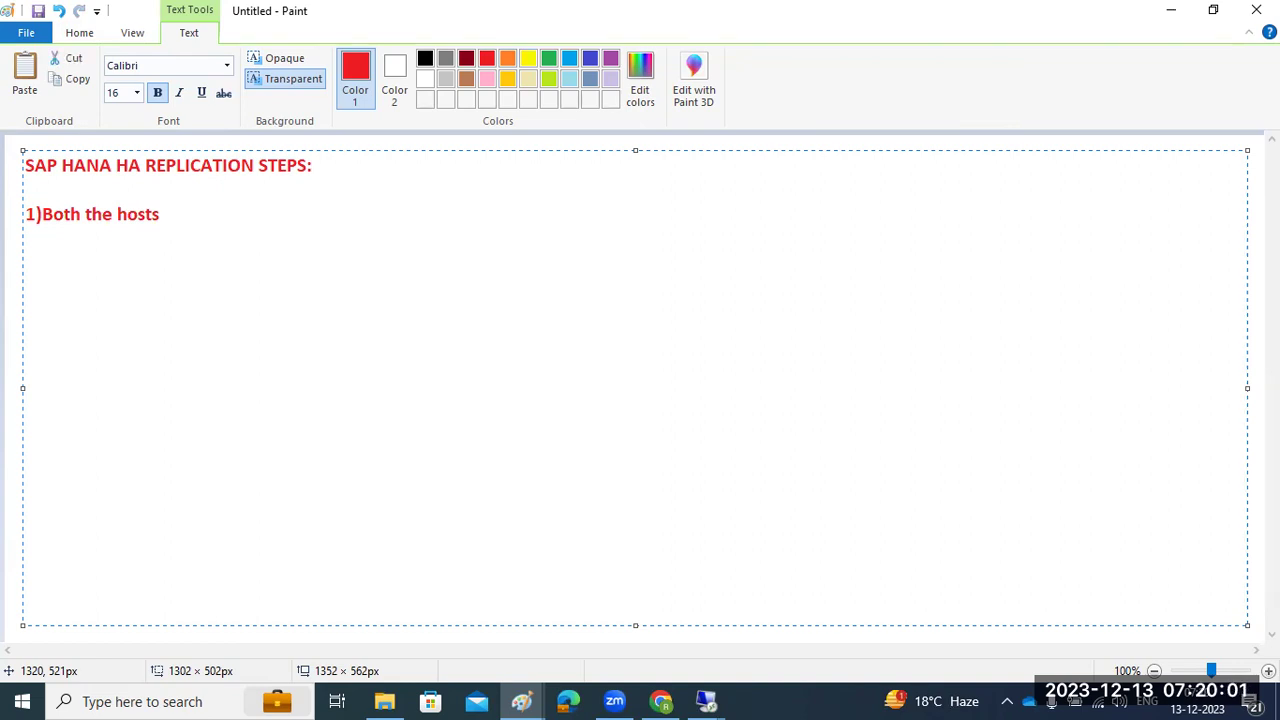
{"action": "type", "text": "same SID ,s"}
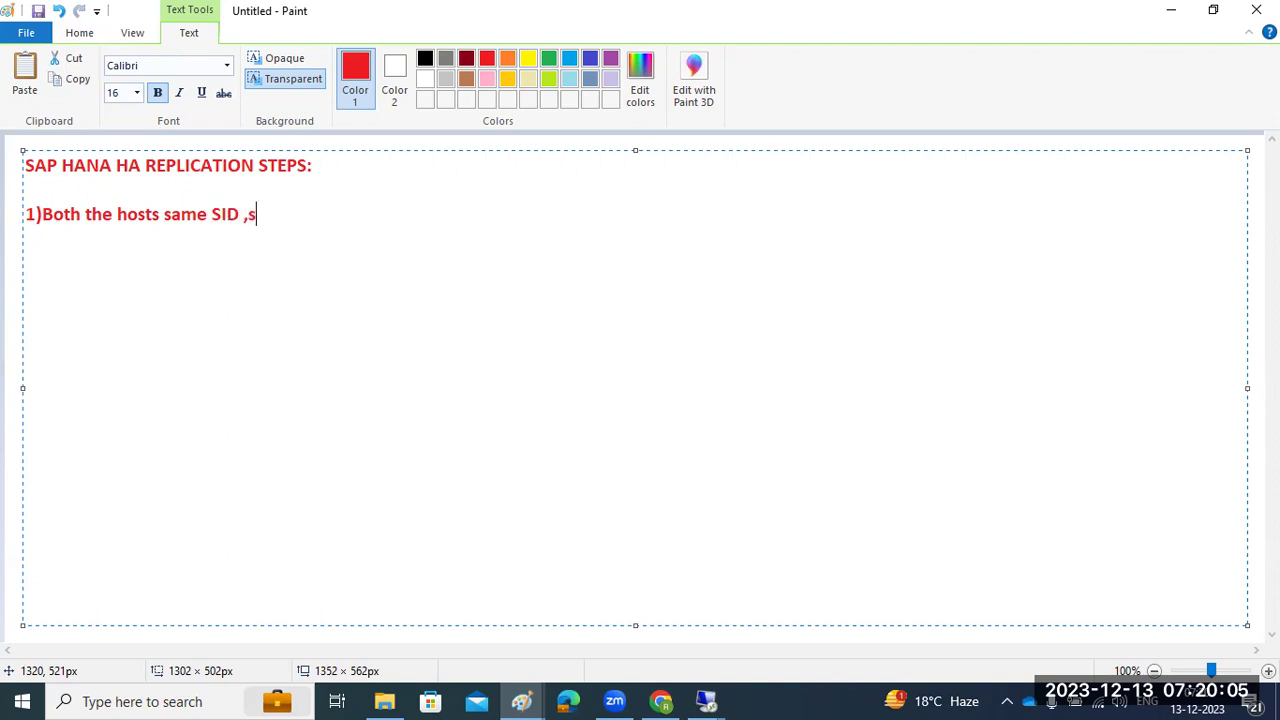
{"action": "type", "text": "ame IN sho"}
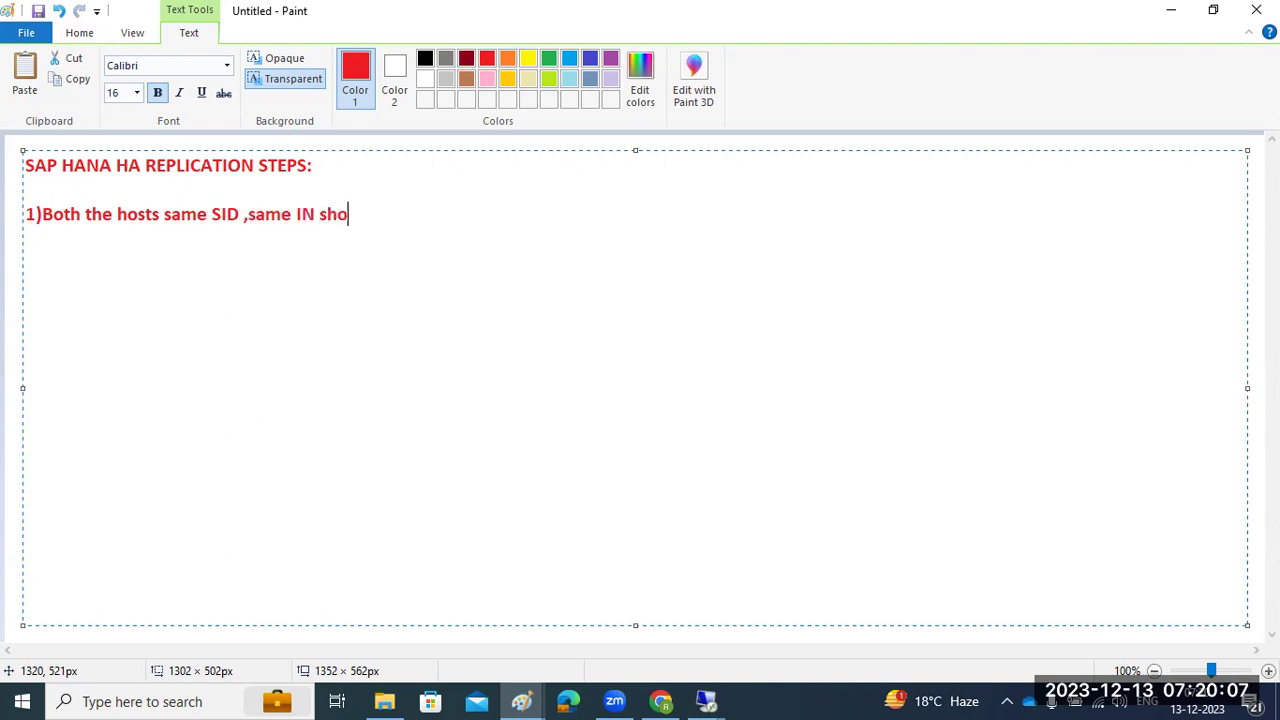
{"action": "type", "text": "uld be install"}
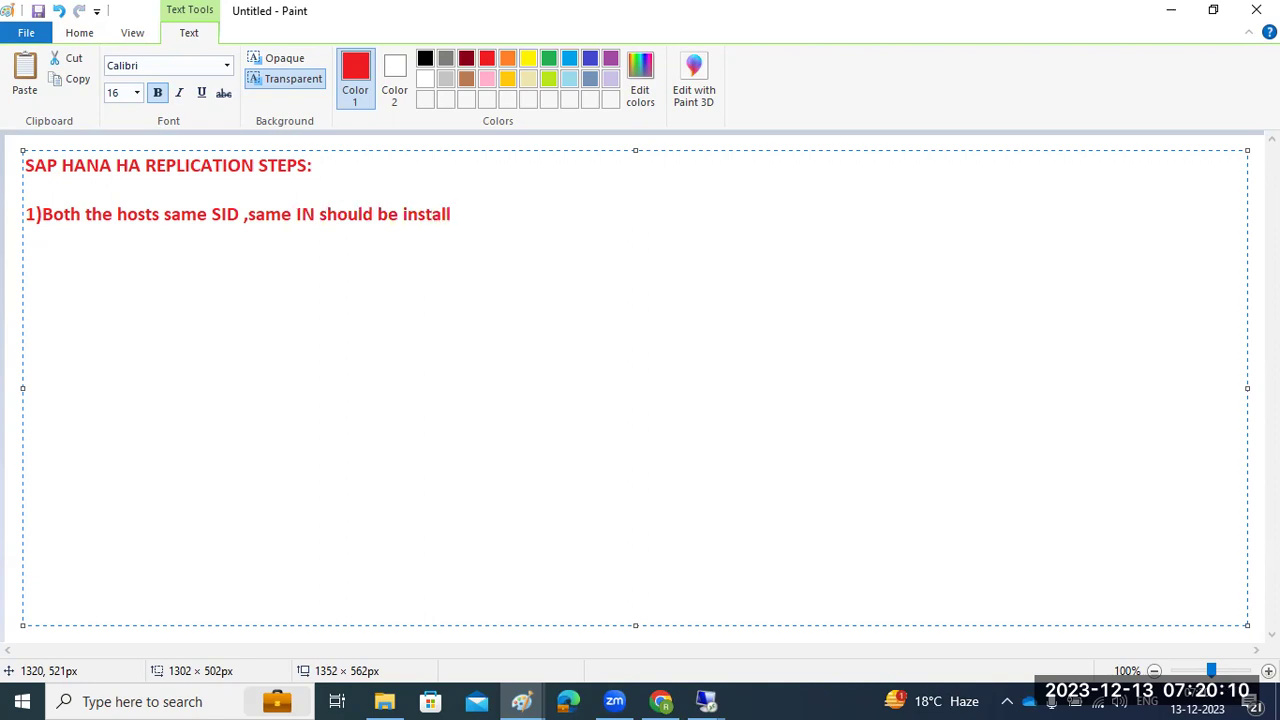
{"action": "key", "text": "Return"}
{"action": "type", "text": "2)check if the "}
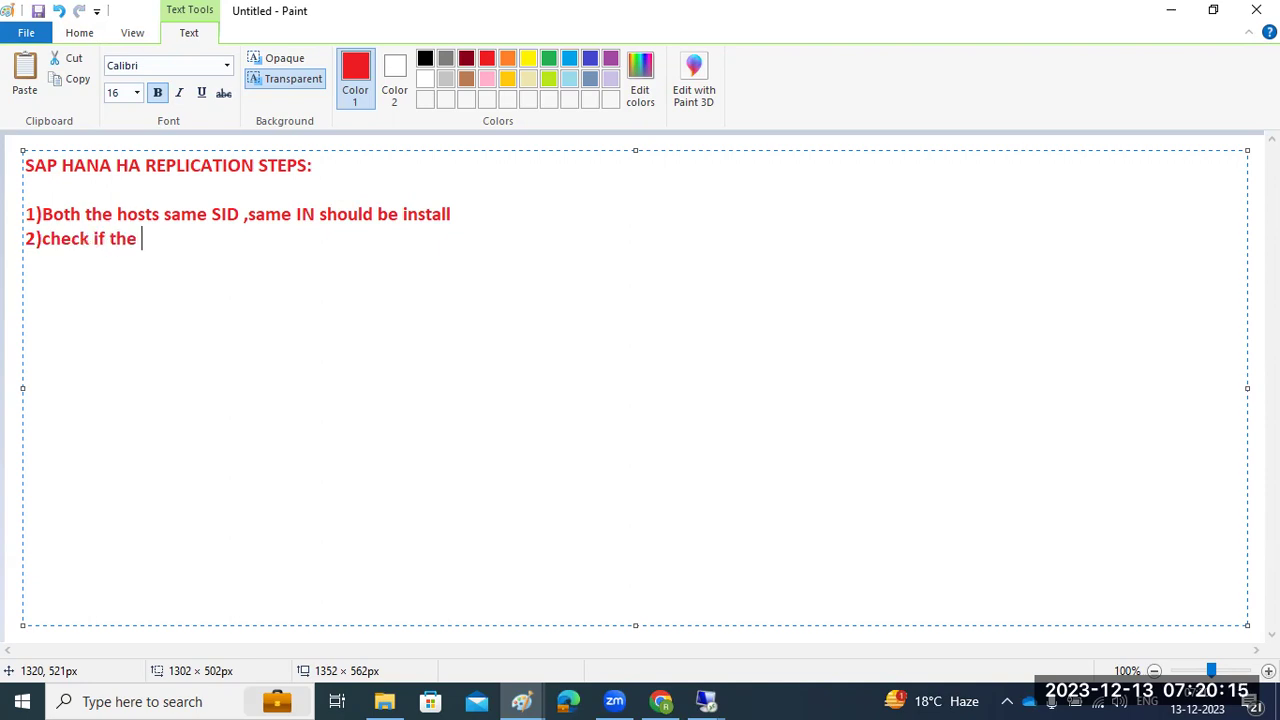
{"action": "type", "text": "HANA DB is run"}
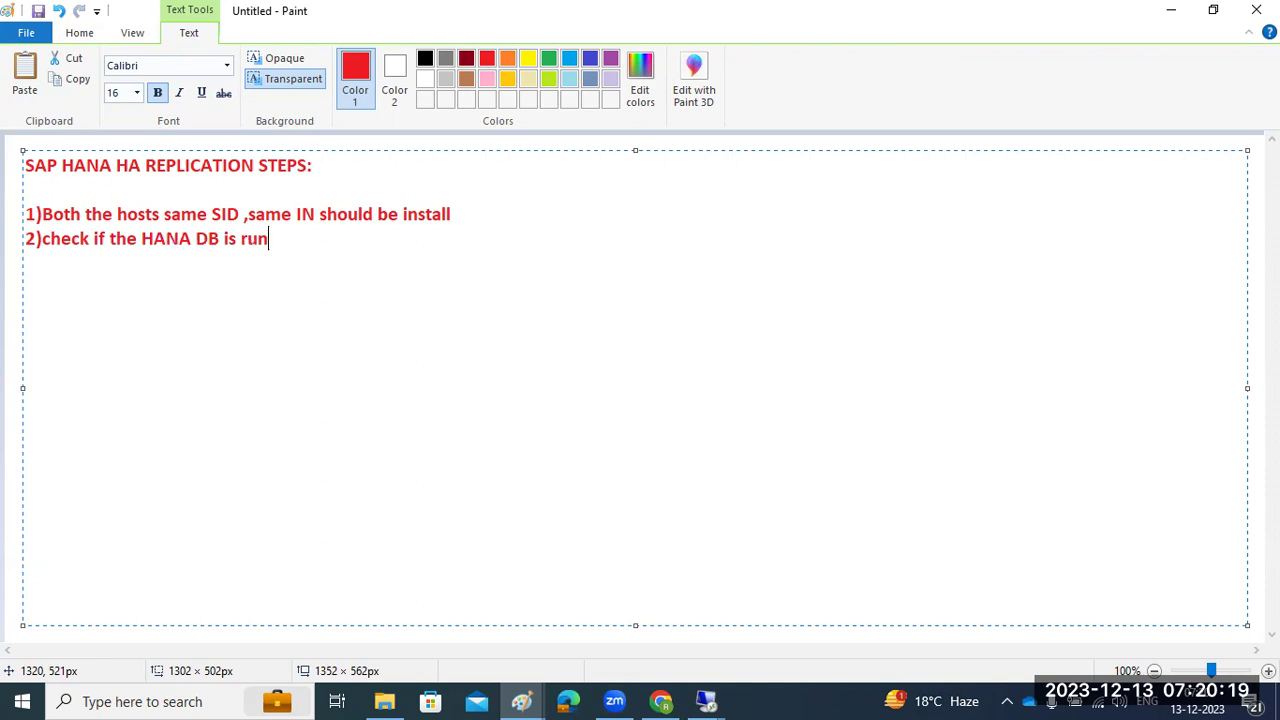
{"action": "type", "text": "ning on both the hosts"}
{"action": "key", "text": "Return"}
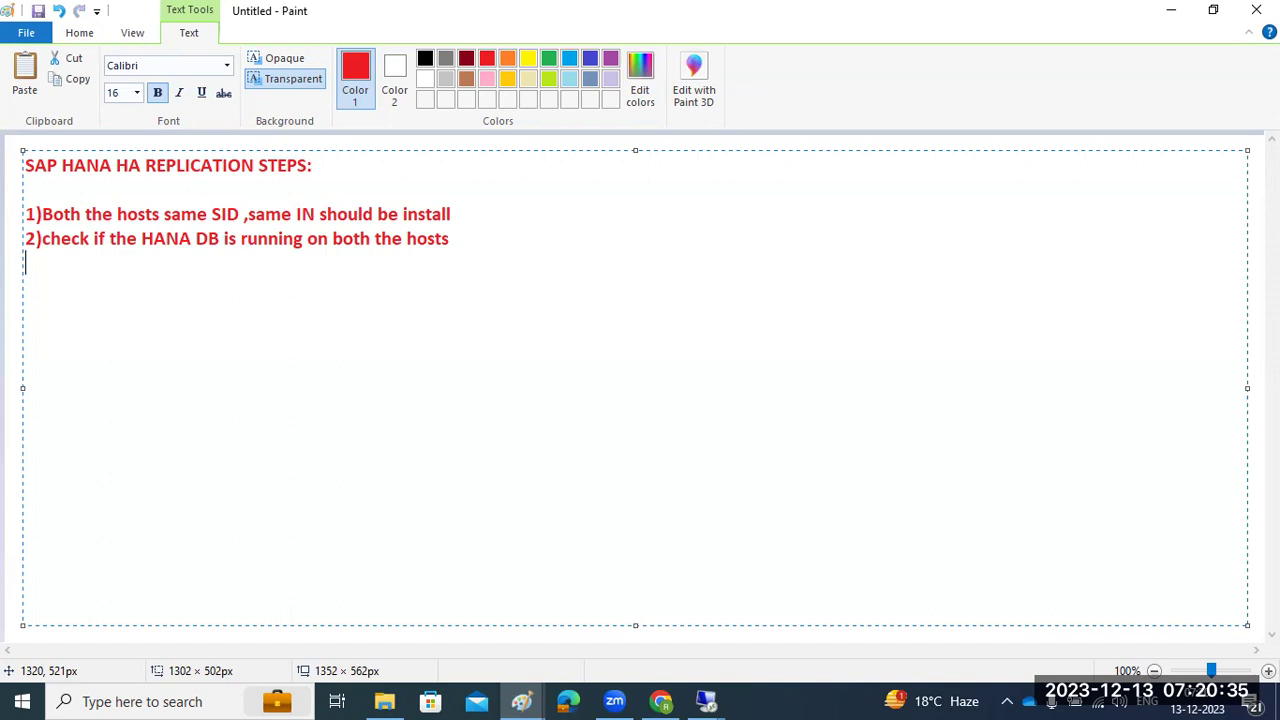
Type step 3 'on PRIMARY copy the SSFS keys from primary to secondary' with a 'Location : global-security --' line
{"action": "type", "text": "3)on PRIMARY :"}
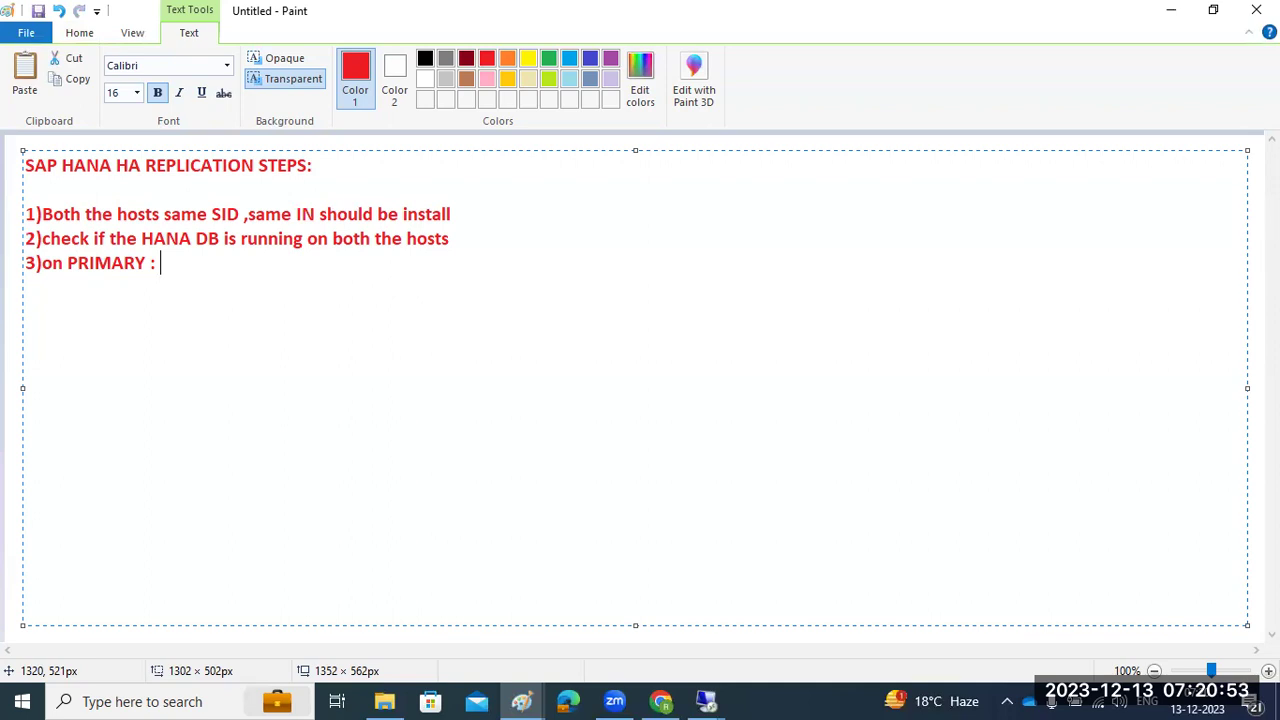
{"action": "type", "text": "copy the SSFS"}
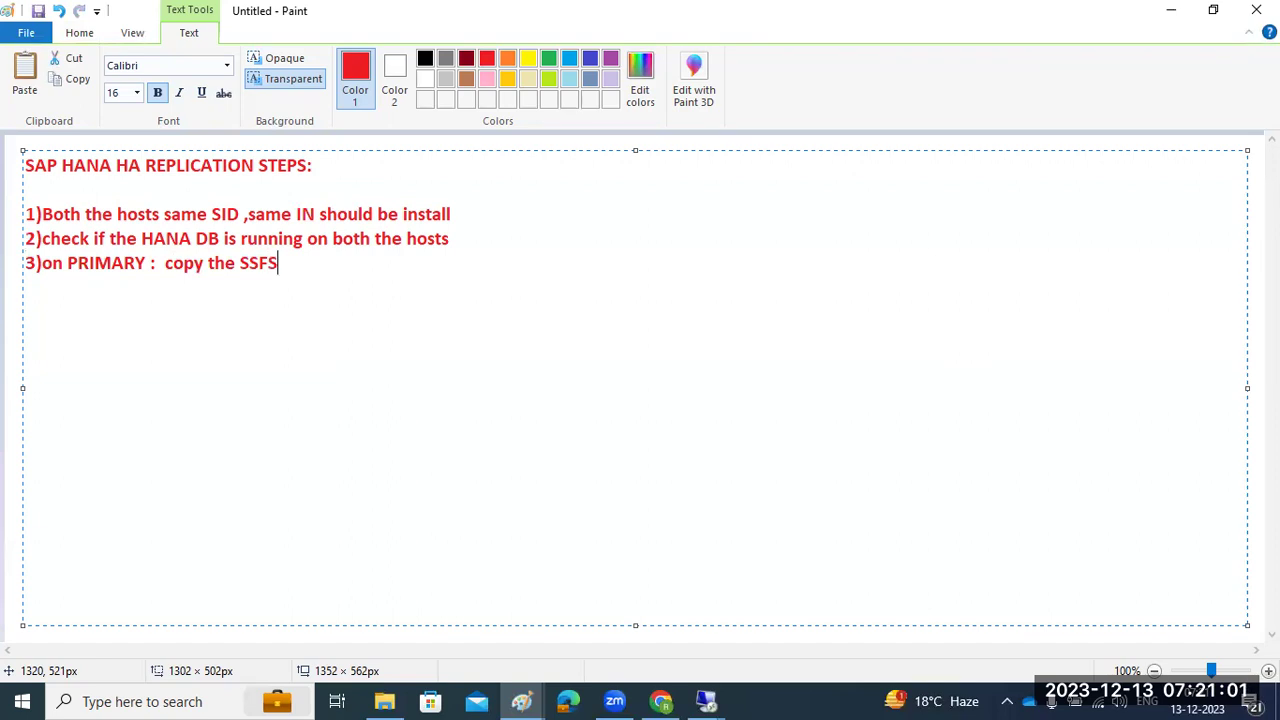
{"action": "type", "text": " keys from "}
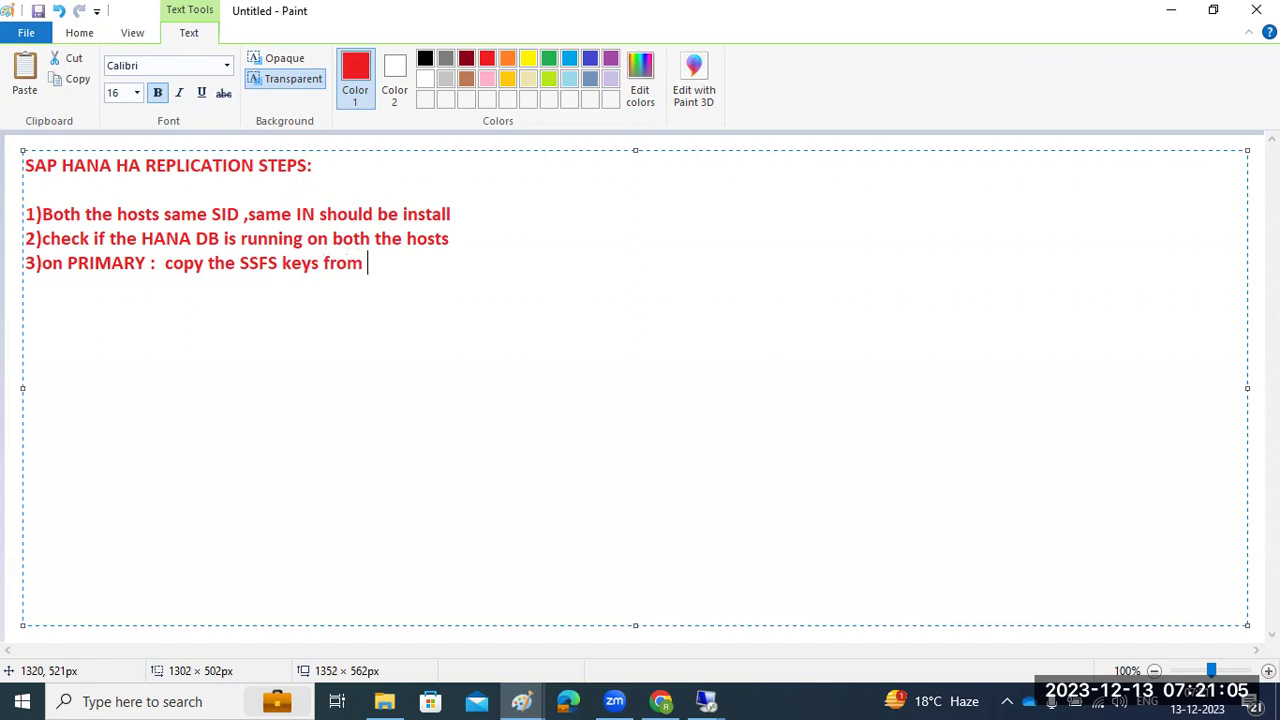
{"action": "type", "text": "primary to secon"}
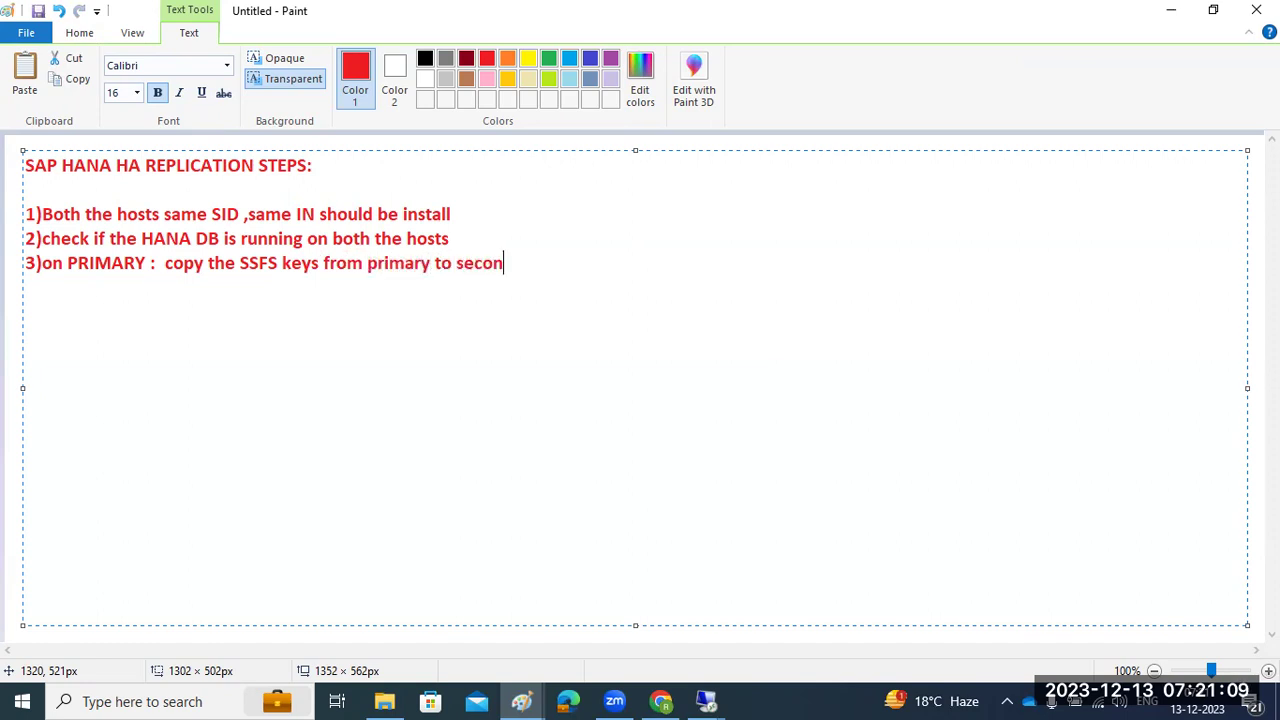
{"action": "type", "text": "dary"}
{"action": "key", "text": "Return"}
{"action": "type", "text": "Locati"}
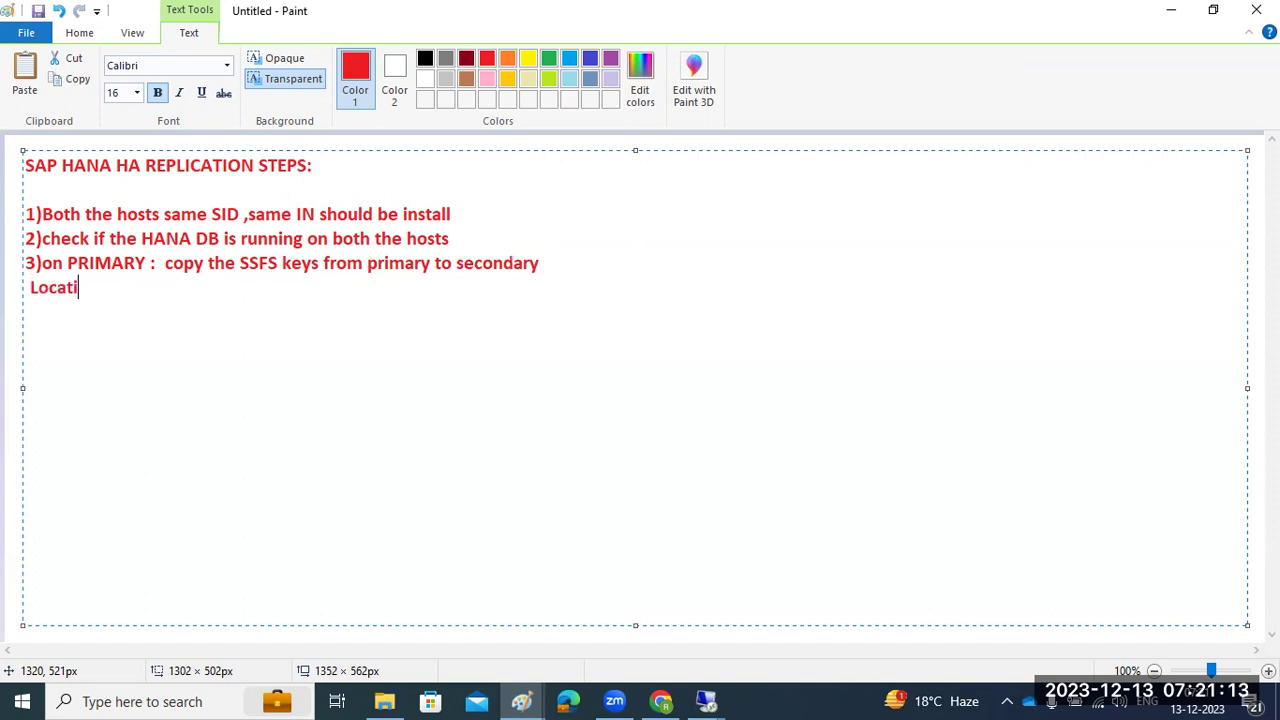
{"action": "type", "text": "on : global-s"}
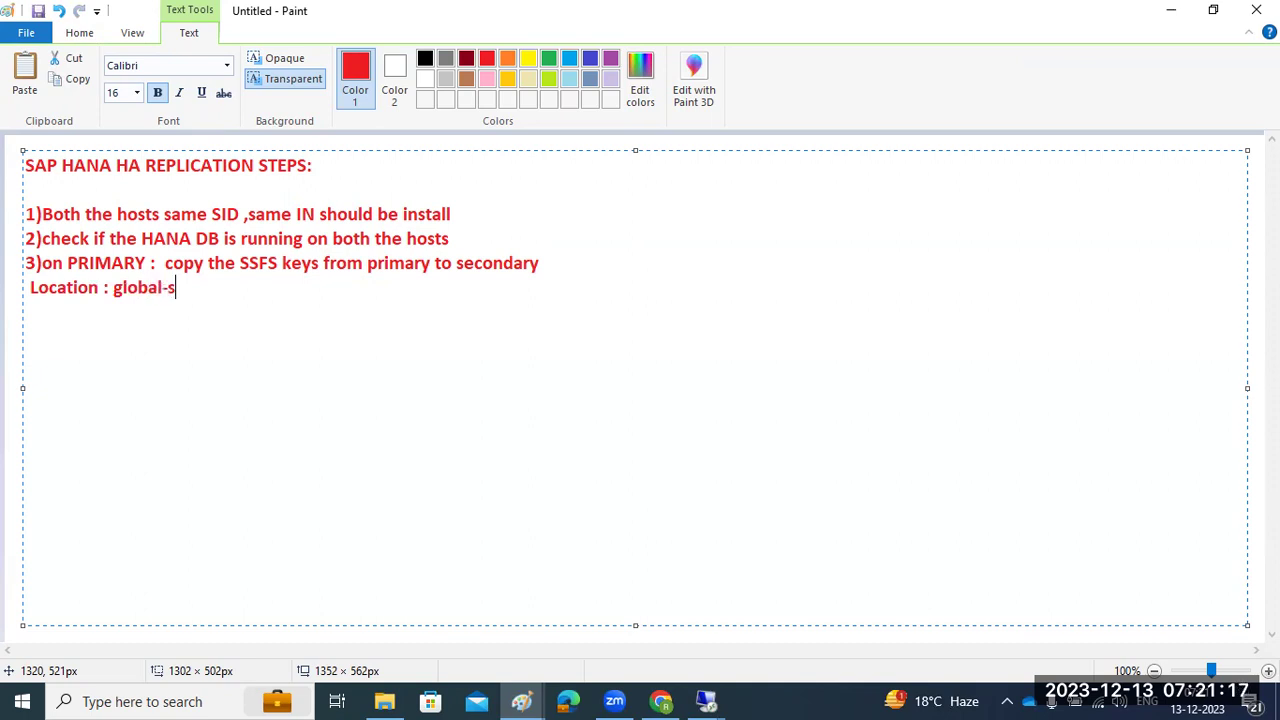
{"action": "type", "text": "ecurity --"}
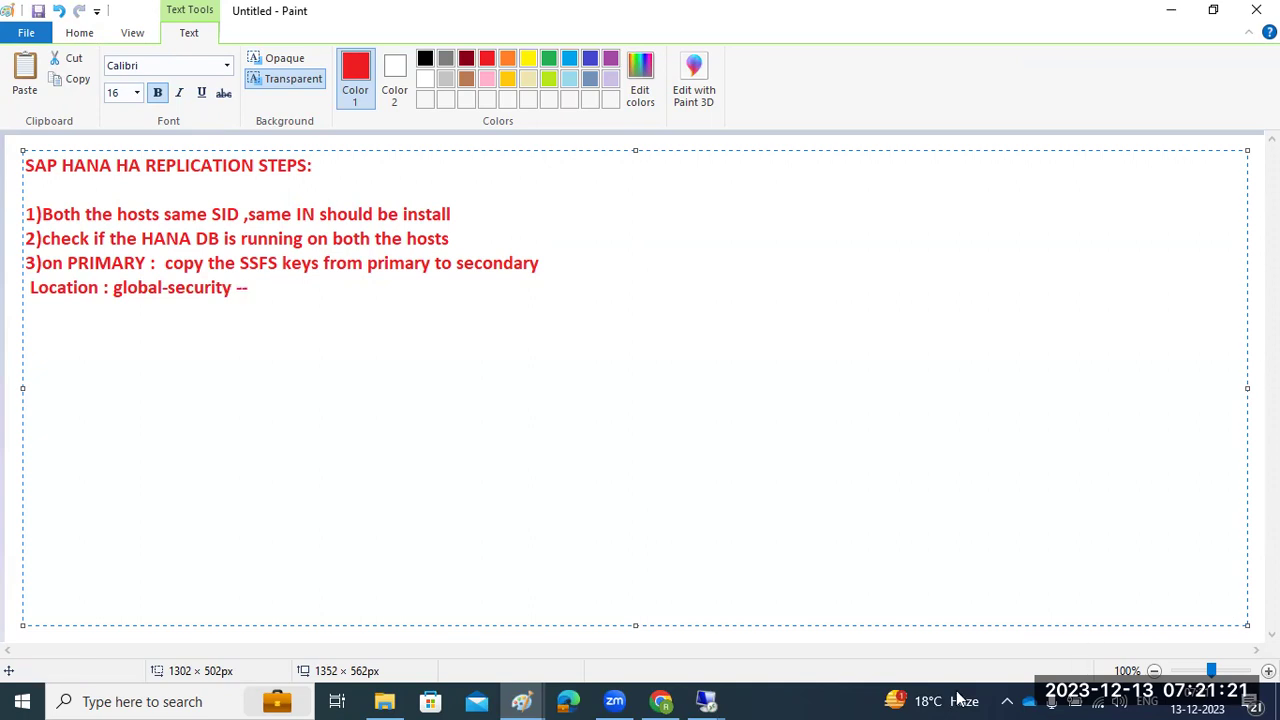
After a brief look at Zoom, start step 4) on a new line below the Location line
{"action": "left_click", "coordinate": [619, 699]}
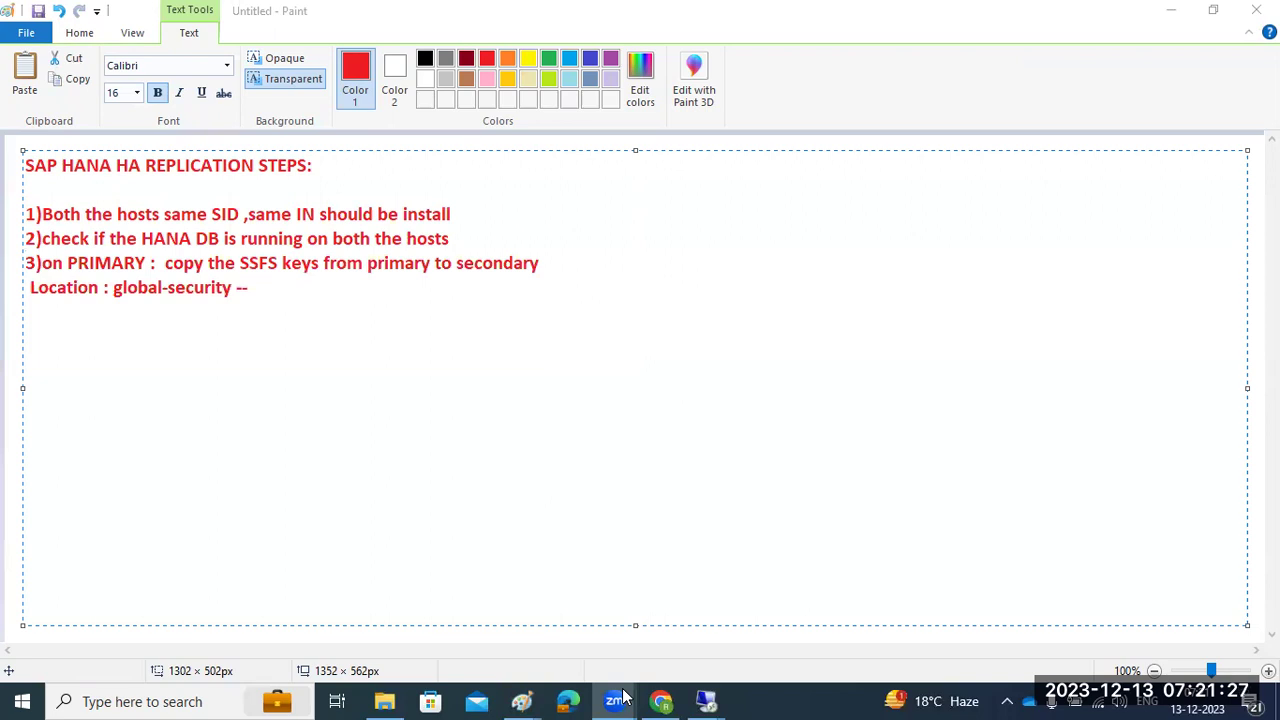
{"action": "left_click", "coordinate": [1125, 389]}
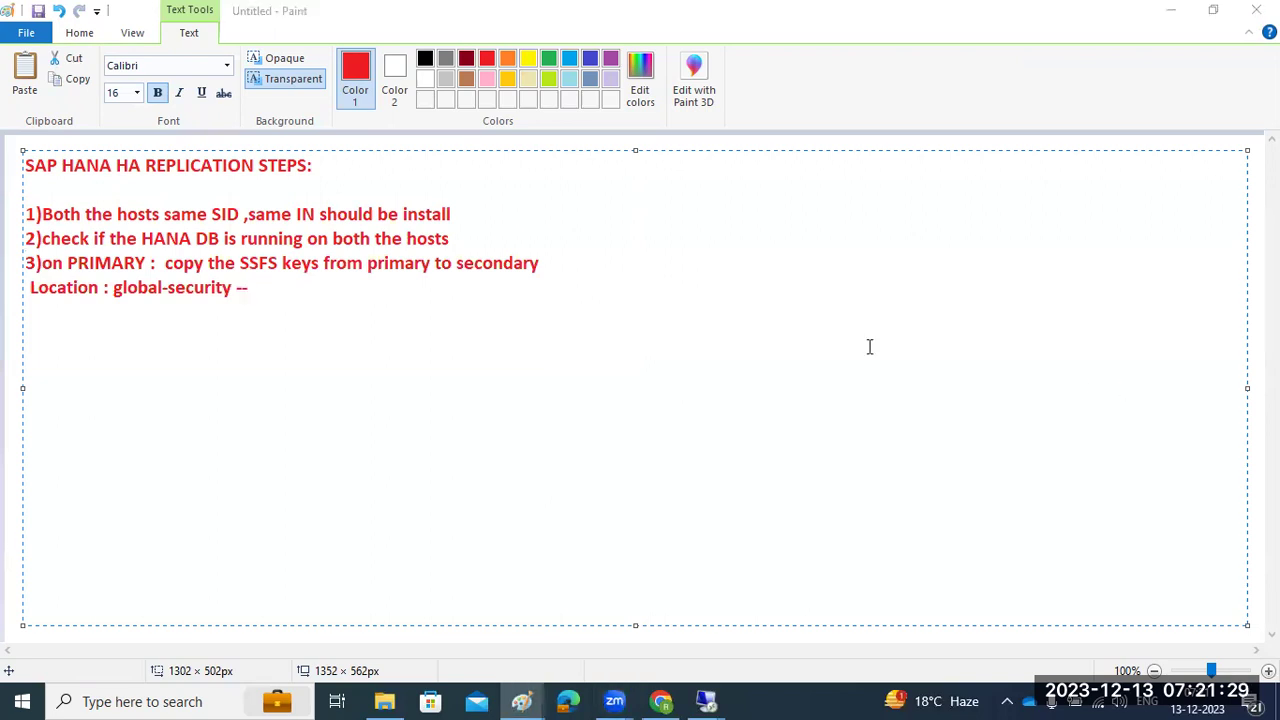
{"action": "left_click", "coordinate": [289, 289]}
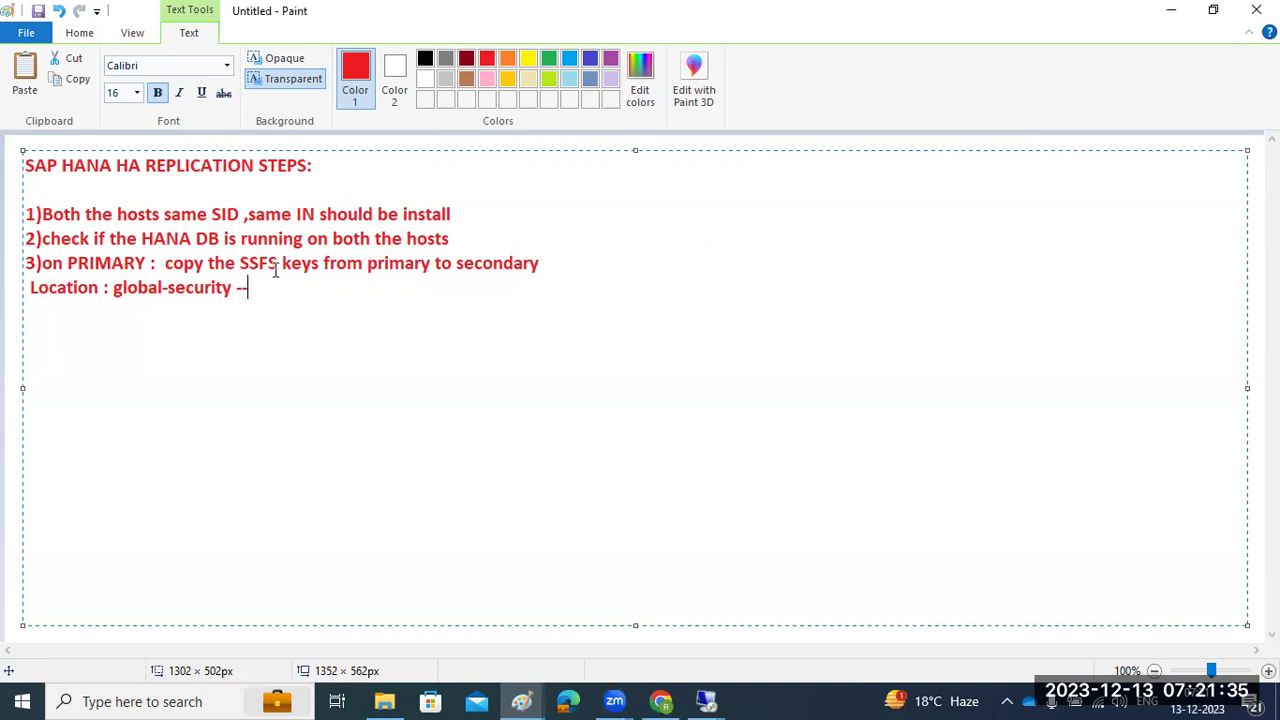
{"action": "key", "text": "Return"}
{"action": "type", "text": "4)"}
Insert 'usr-sap-SID -sys - rs* -date a&key' before global-security in the Location line
{"action": "left_click_drag", "start_coordinate": [292, 264], "coordinate": [252, 264]}
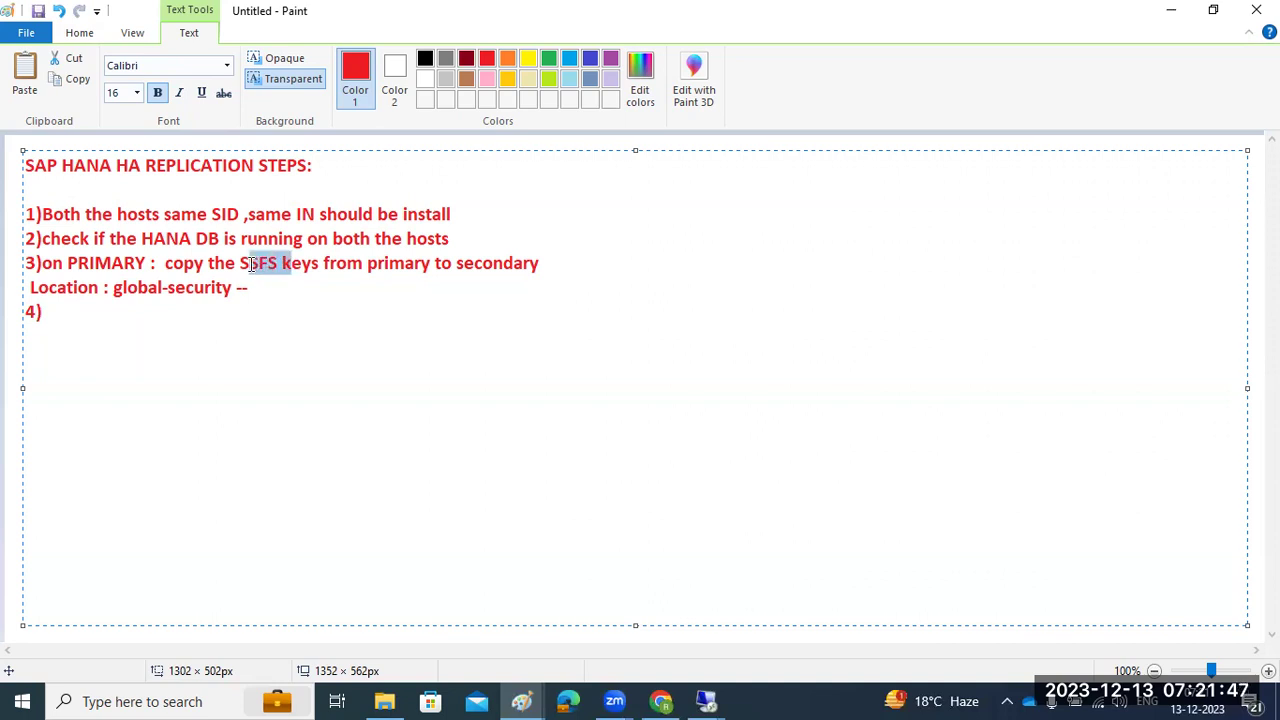
{"action": "left_click", "coordinate": [379, 262]}
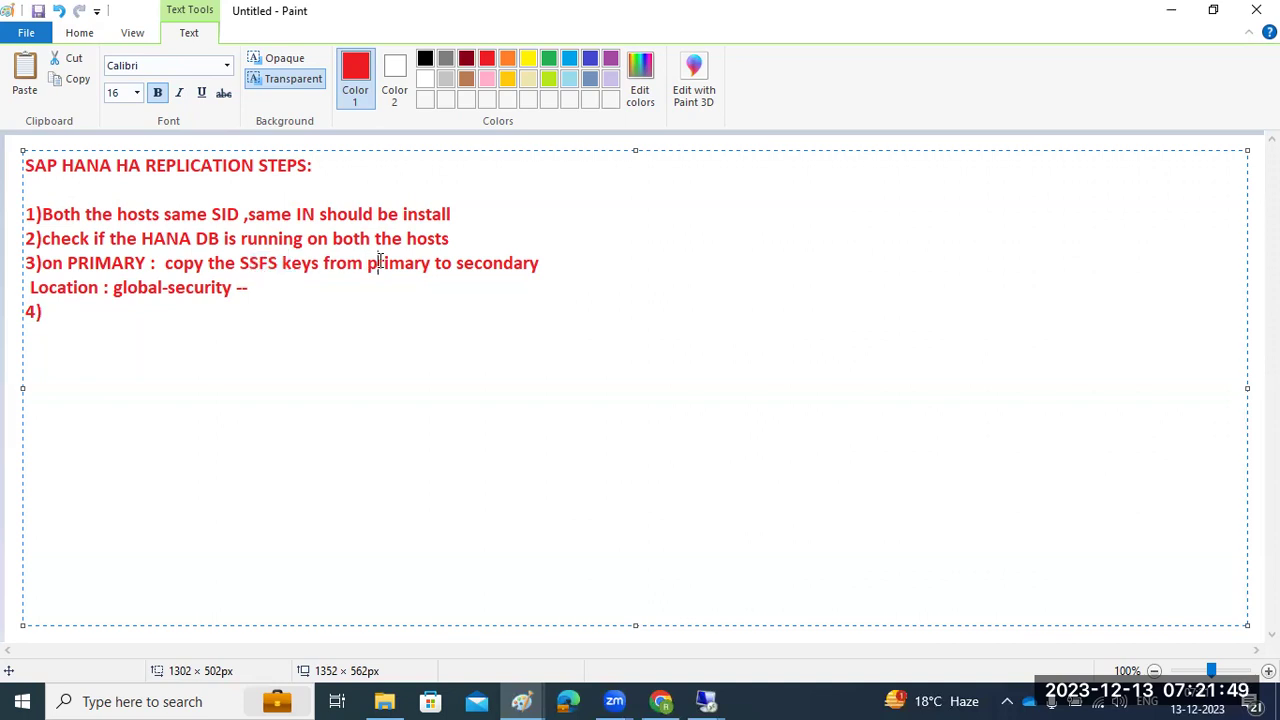
{"action": "left_click", "coordinate": [545, 264]}
{"action": "left_click", "coordinate": [115, 289]}
{"action": "type", "text": "usr-"}
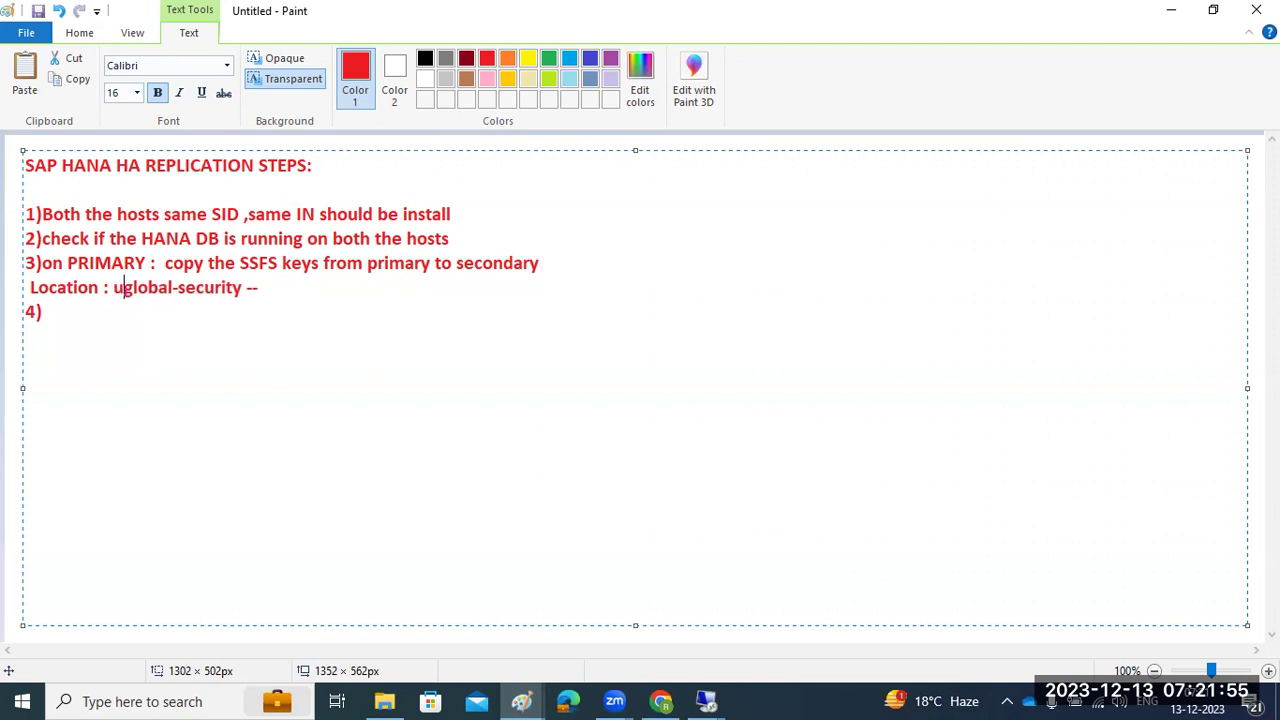
{"action": "type", "text": "sap-"}
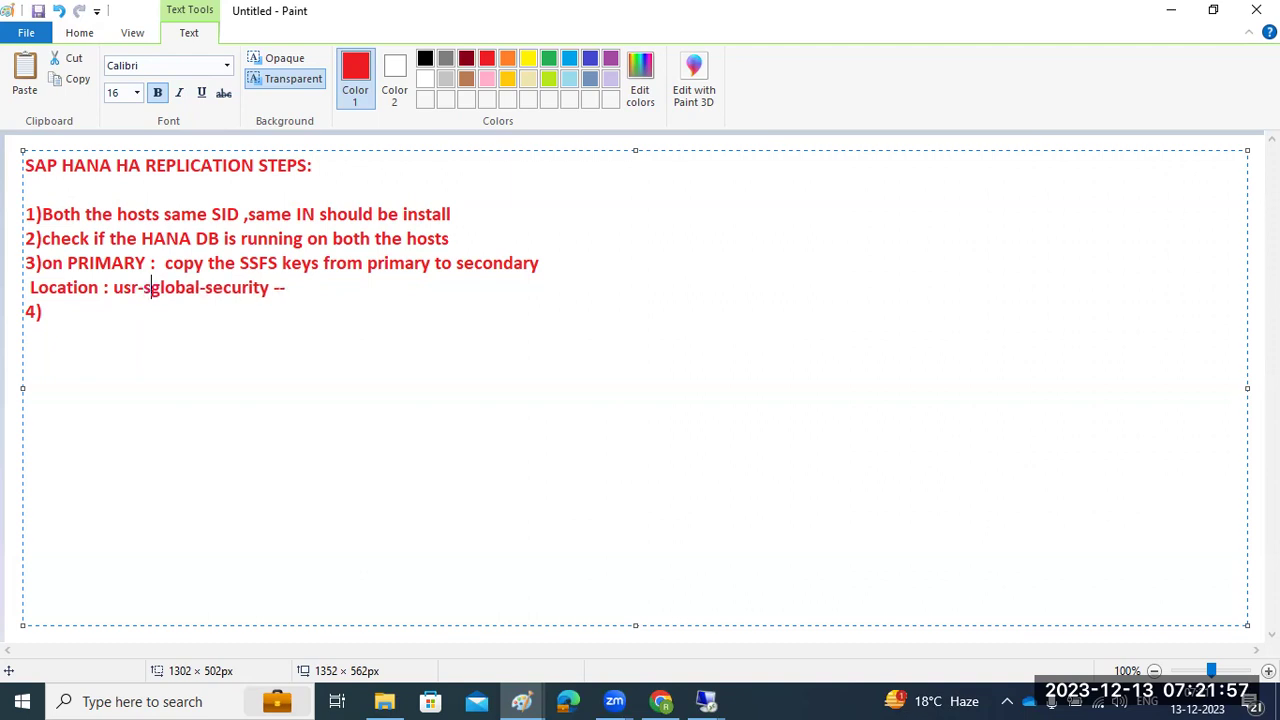
{"action": "type", "text": "SID -sy"}
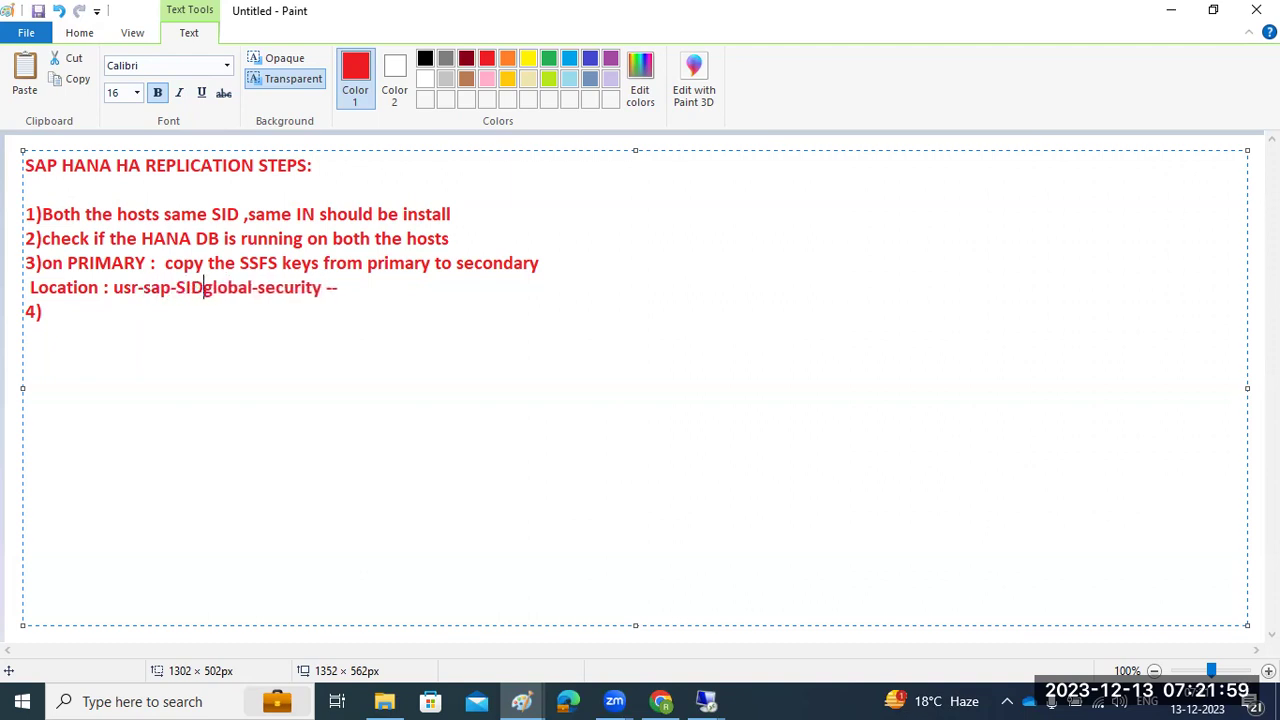
{"action": "type", "text": "s - "}
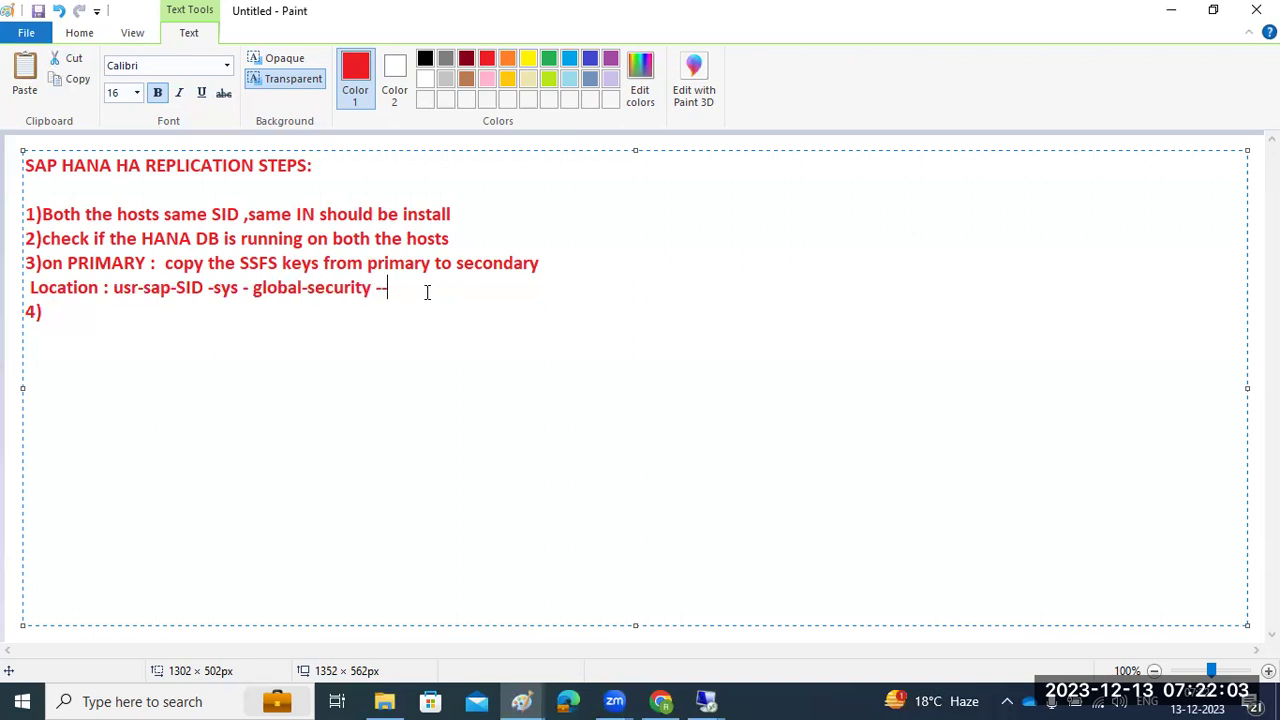
{"action": "type", "text": "rs"}
{"action": "type", "text": "*"}
{"action": "type", "text": " -date "}
{"action": "type", "text": "ata"}
{"action": "type", "text": "&"}
{"action": "type", "text": "key"}
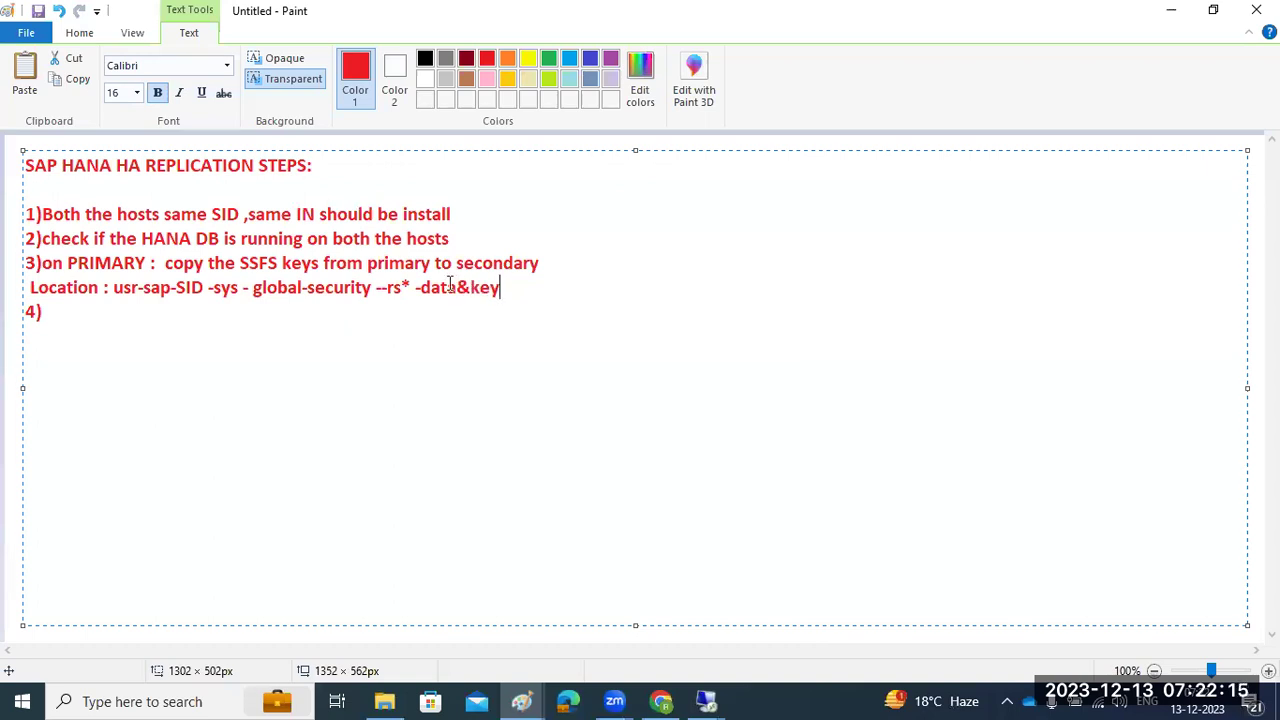
Add steps 4–6: restart the secondary DB, enable replication on primary, stop the secondary DB; begin step 7
{"action": "left_click_drag", "start_coordinate": [431, 286], "coordinate": [472, 287]}
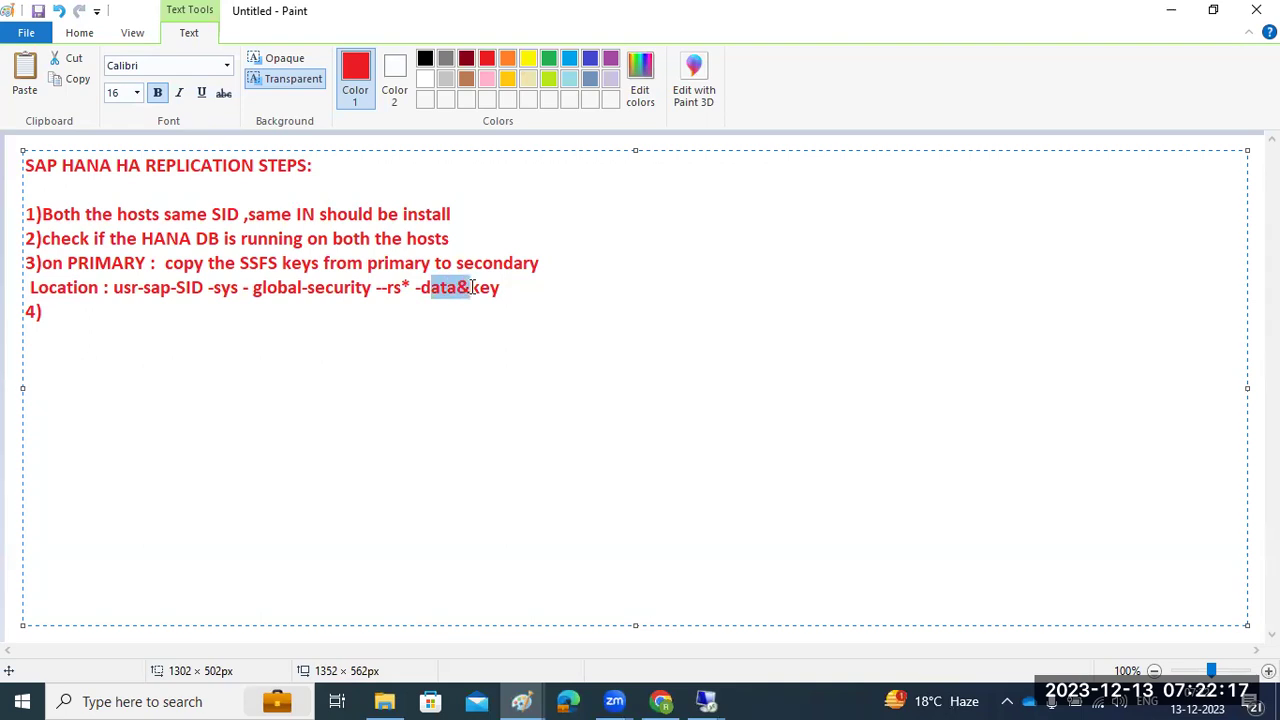
{"action": "left_click", "coordinate": [514, 287]}
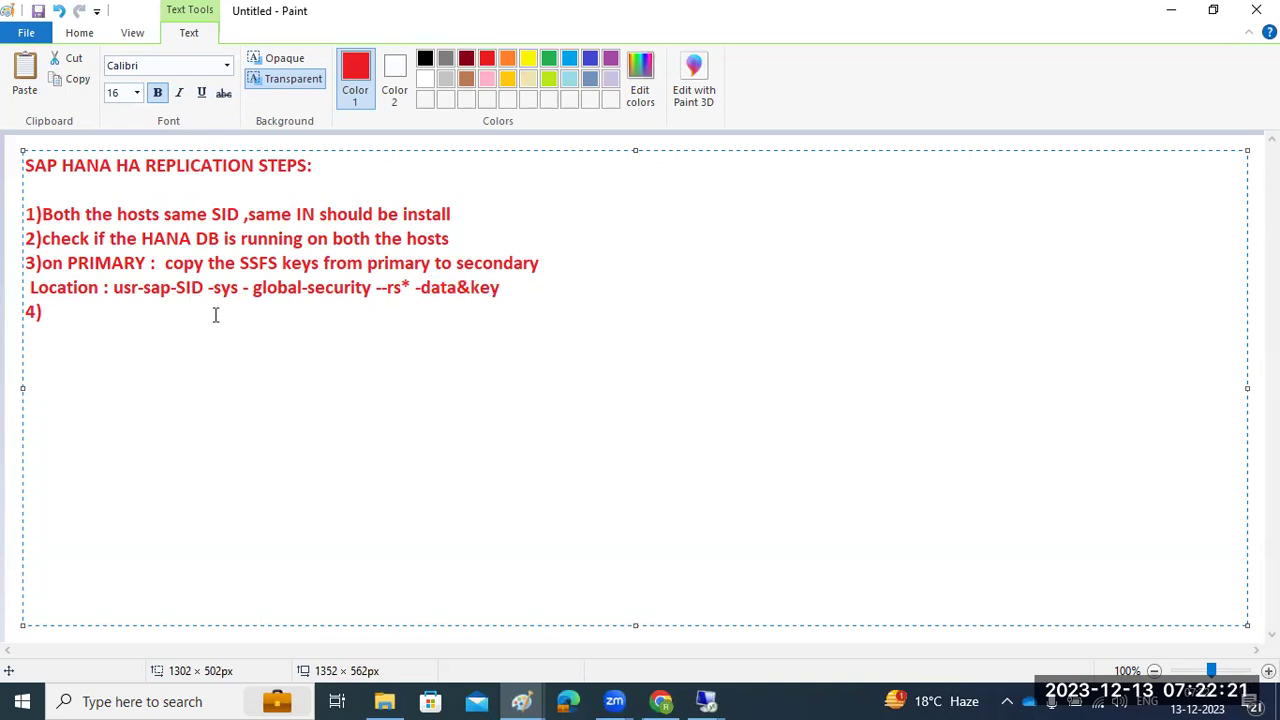
{"action": "type", "text": "Restart the secondary DB after you copy the SSFS keys "}
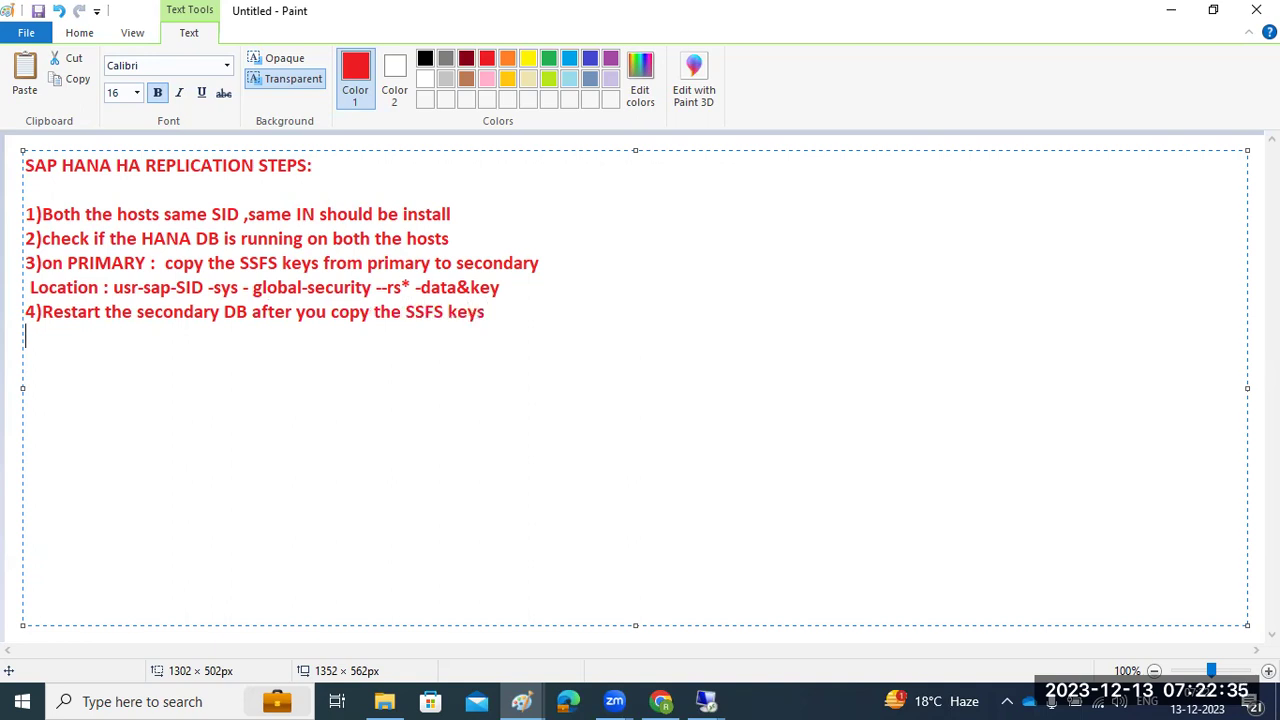
{"action": "type", "text": "5)Enable the replication o"}
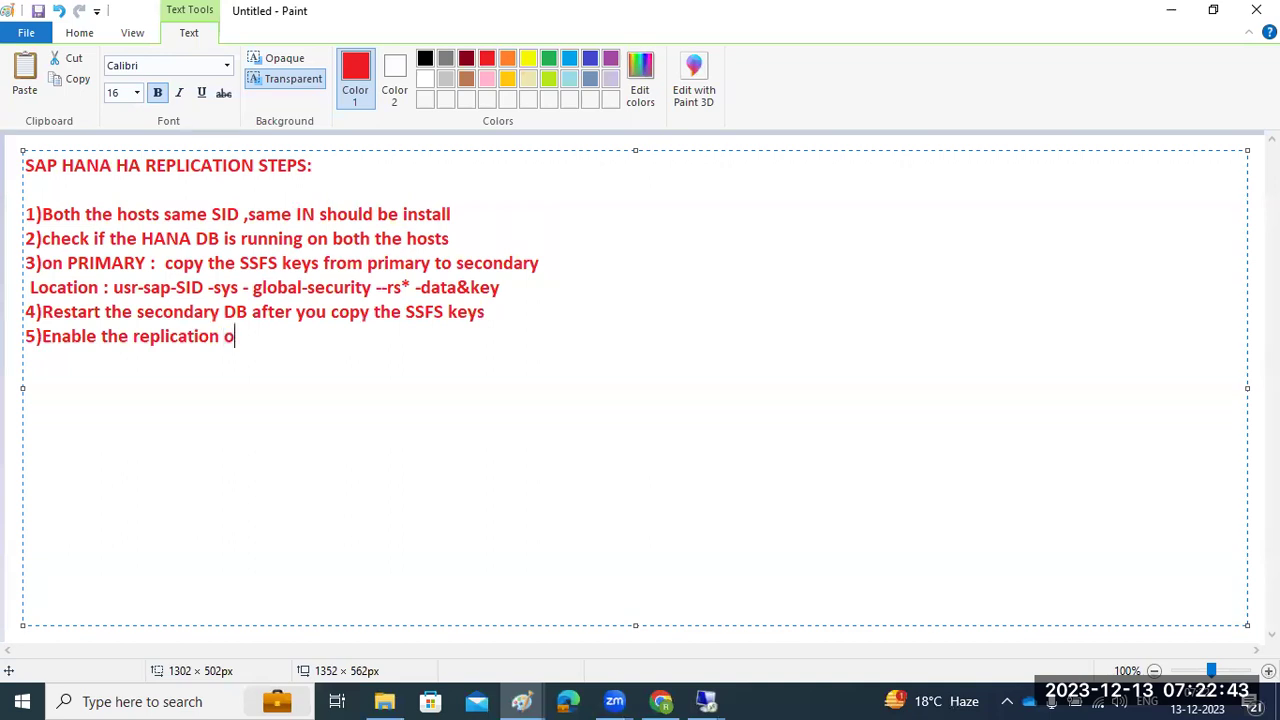
{"action": "type", "text": "n primary using system db"}
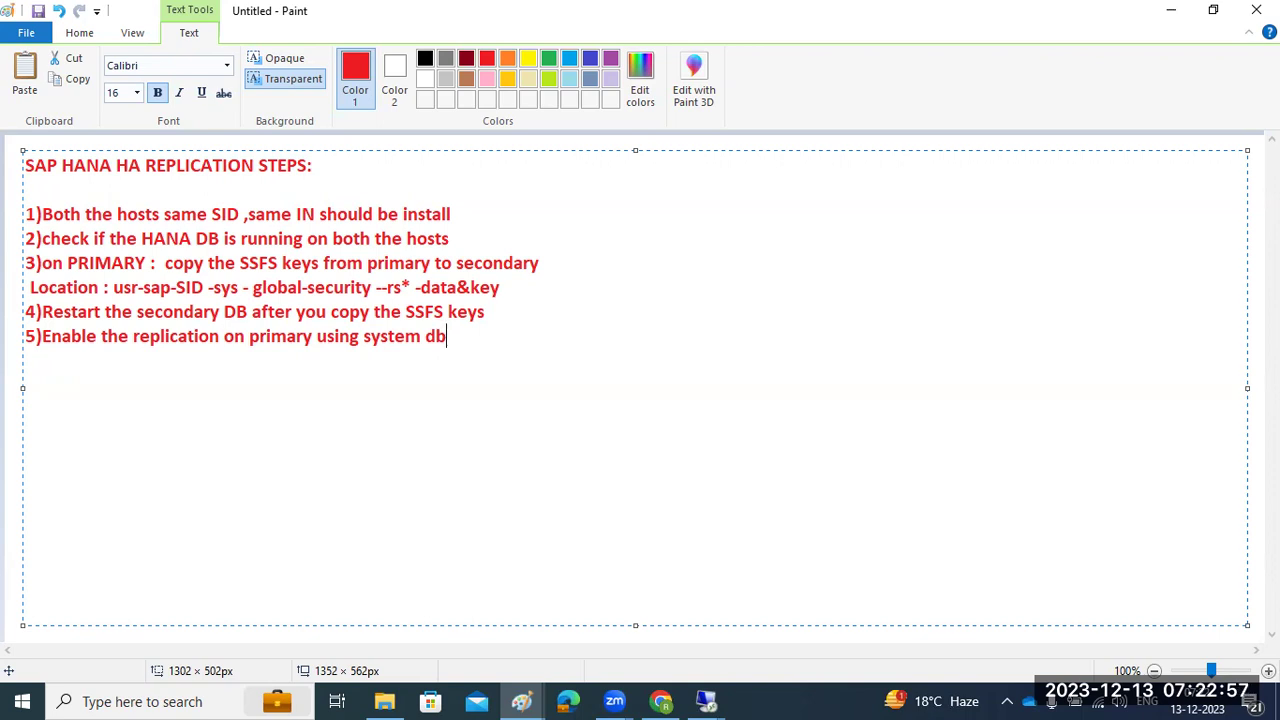
{"action": "key", "text": "Return"}
{"action": "type", "text": "6)Stop the seccondary DB"}
{"action": "key", "text": "Return"}
{"action": "type", "text": "7)"}
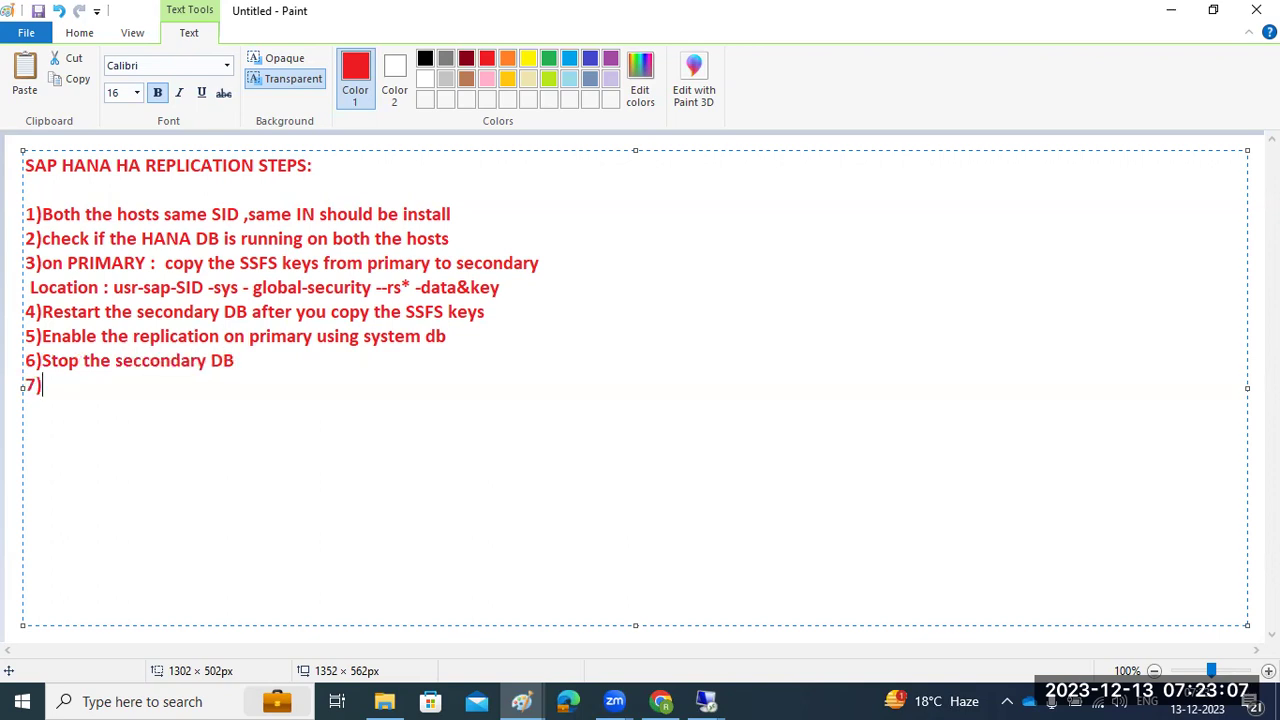
{"action": "type", "text": "Register t"}
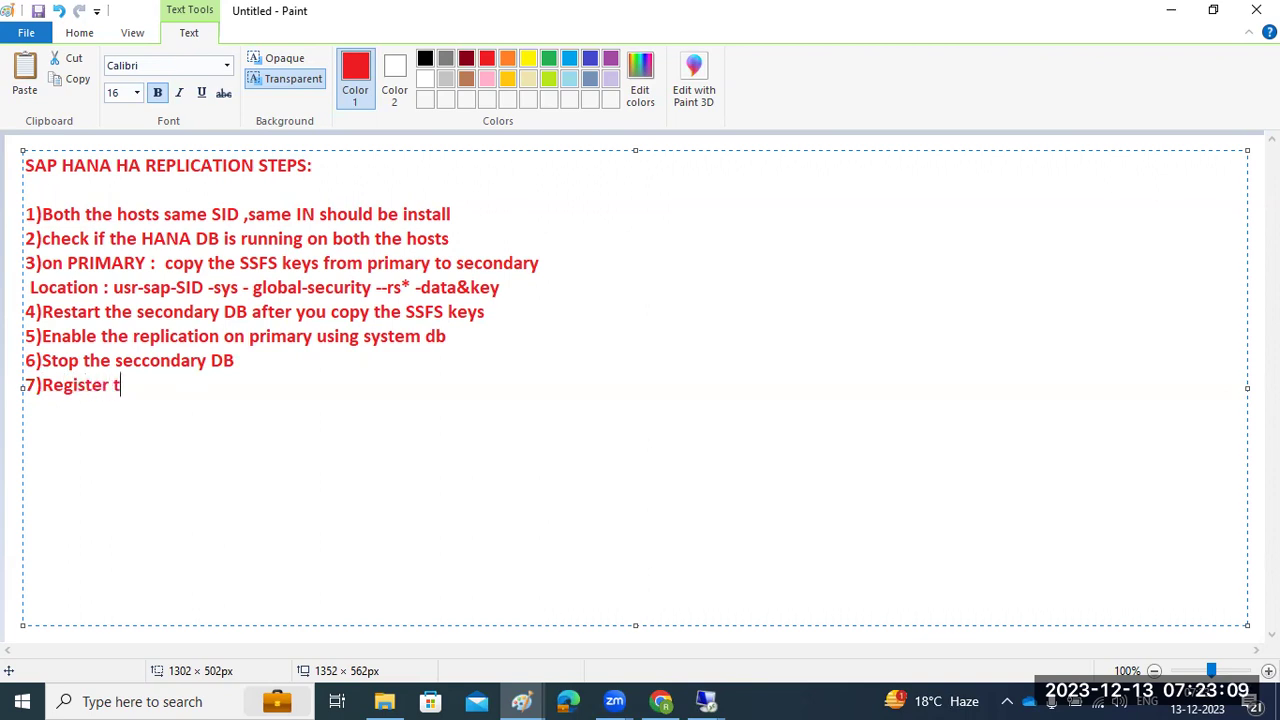
{"action": "type", "text": "he secondar"}
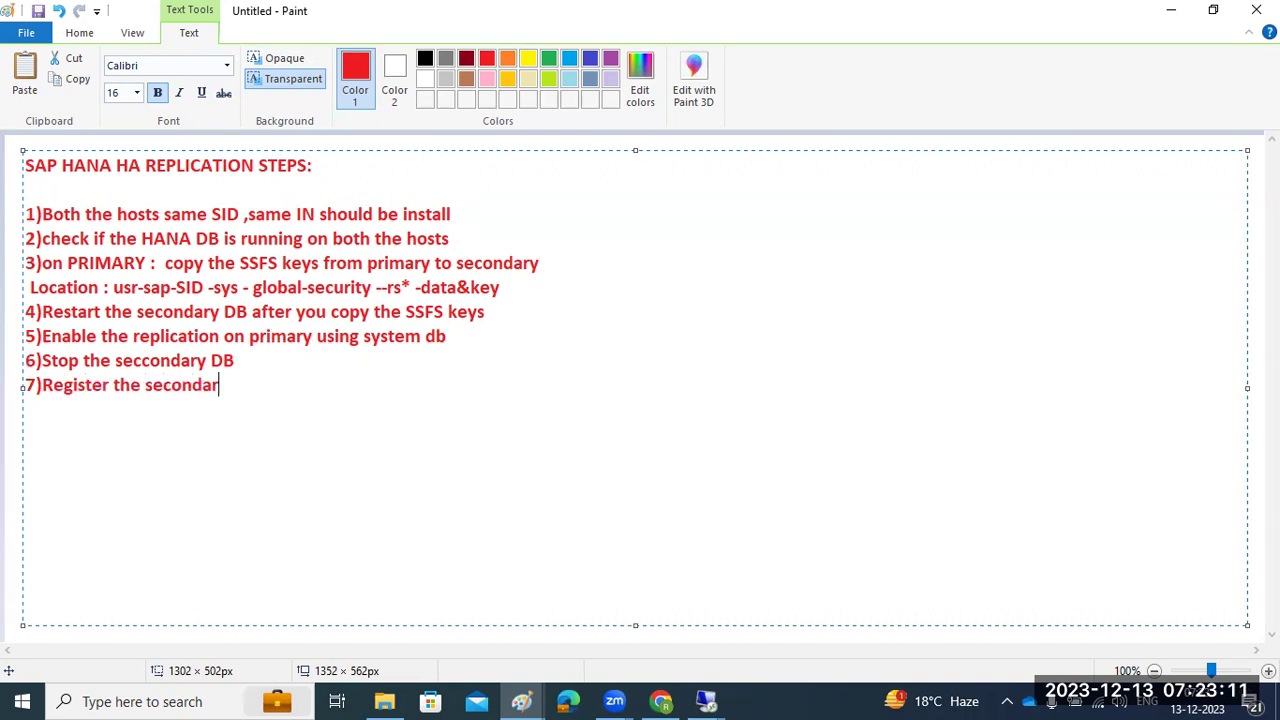
{"action": "type", "text": "y DB on primary"}
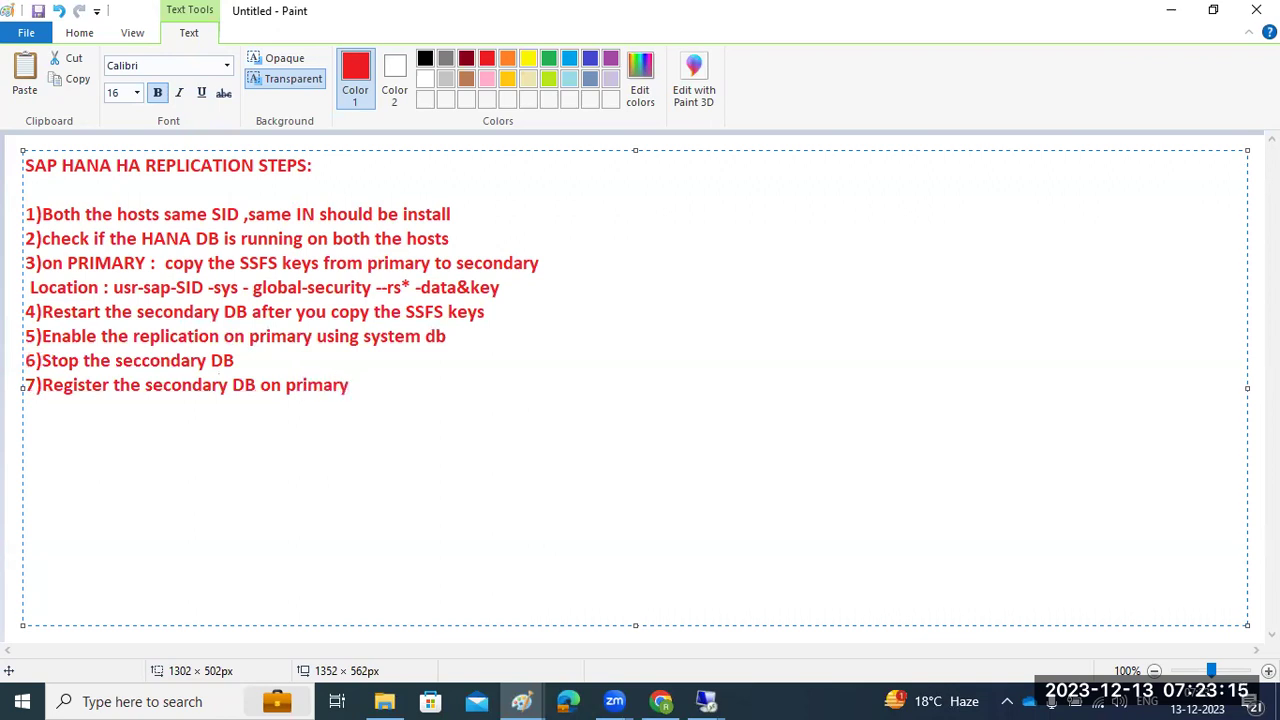
Finish step 7 with 'from secondary -system' and add step 8 on giving replication and operational modes
{"action": "type", "text": "from secondary"}
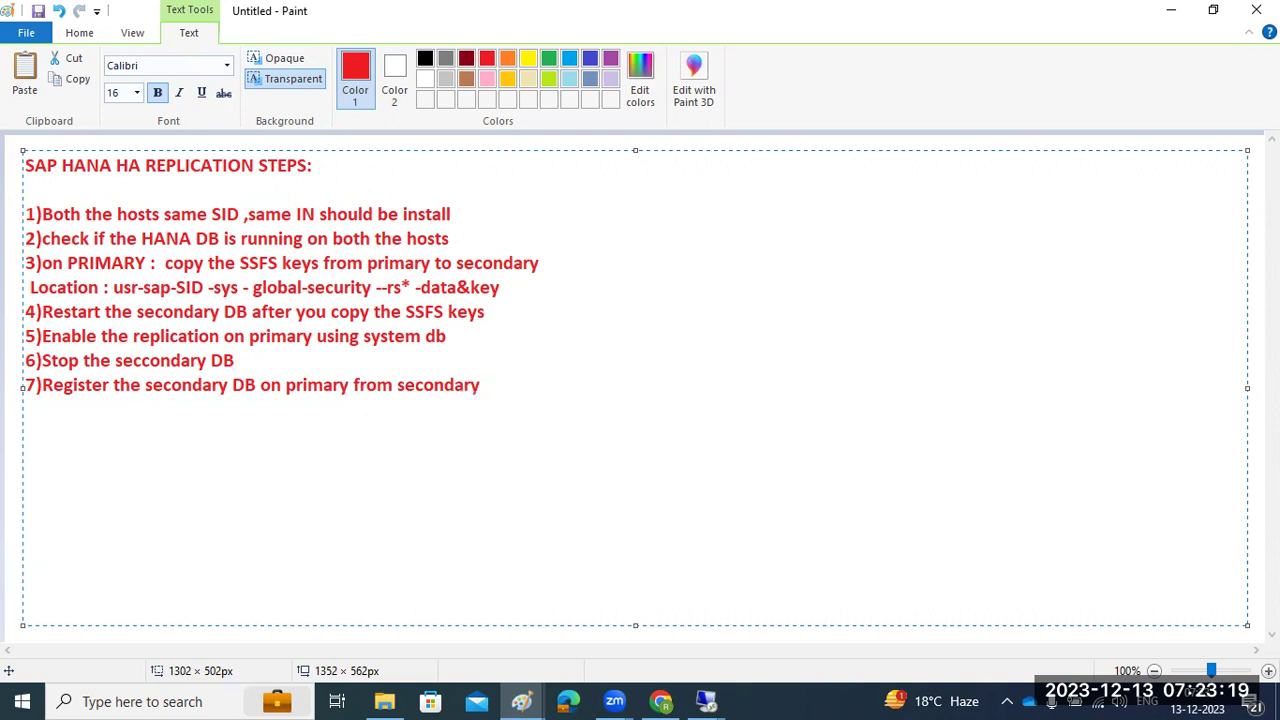
{"action": "type", "text": " -systems"}
{"action": "key", "text": "BackSpace"}
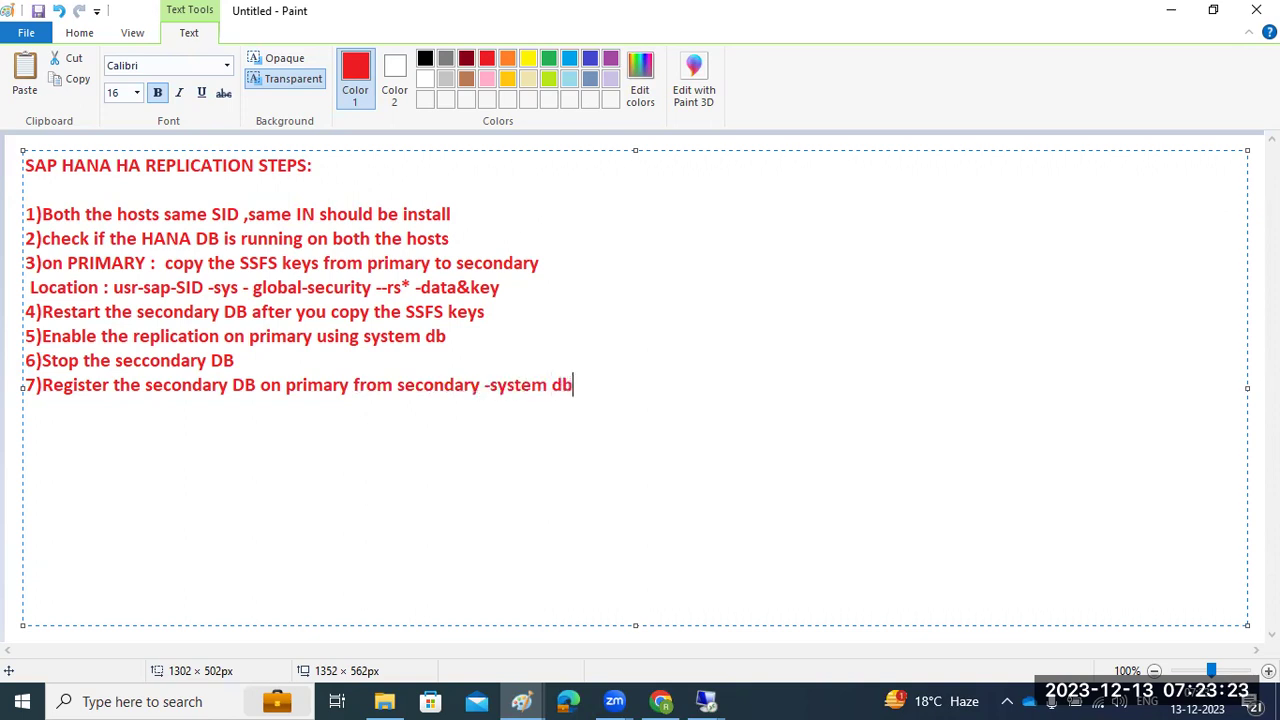
{"action": "key", "text": "Return"}
{"action": "type", "text": "8)While registerign"}
{"action": "key", "text": "BackSpace"}
{"action": "key", "text": "BackSpace"}
{"action": "type", "text": "g we have to give the"}
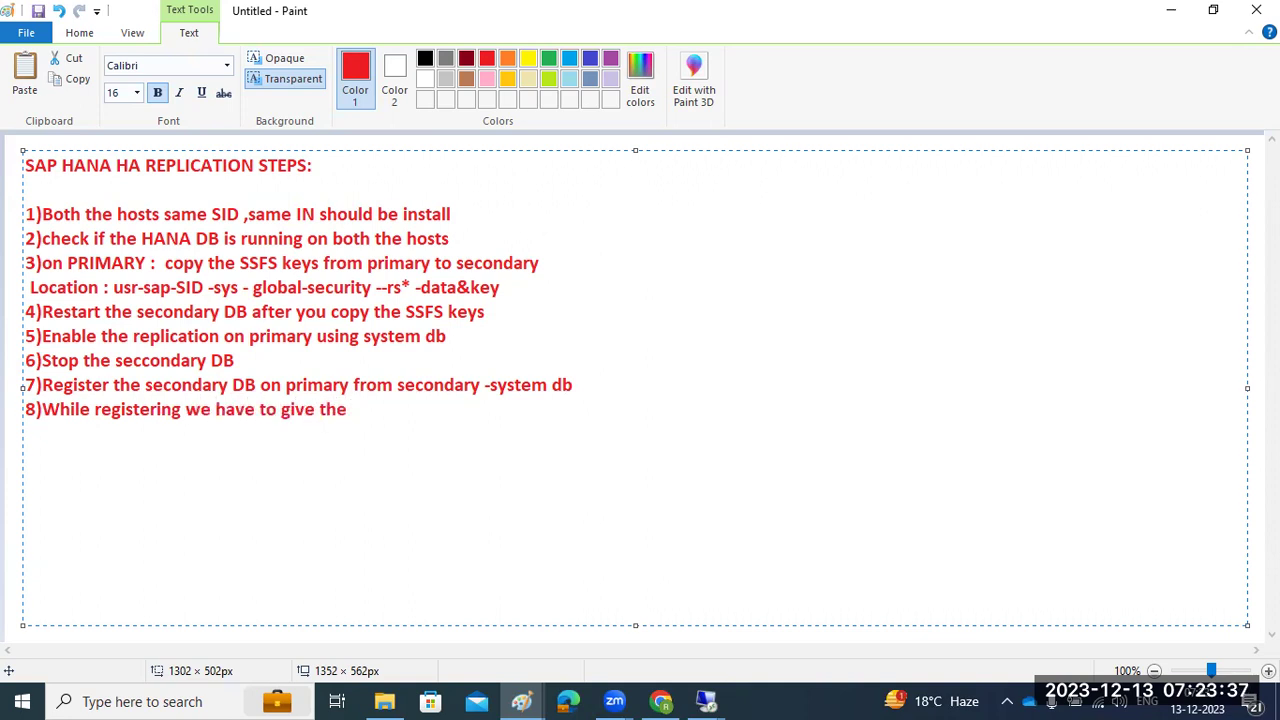
{"action": "type", "text": " Replication modes and opertaional modes"}
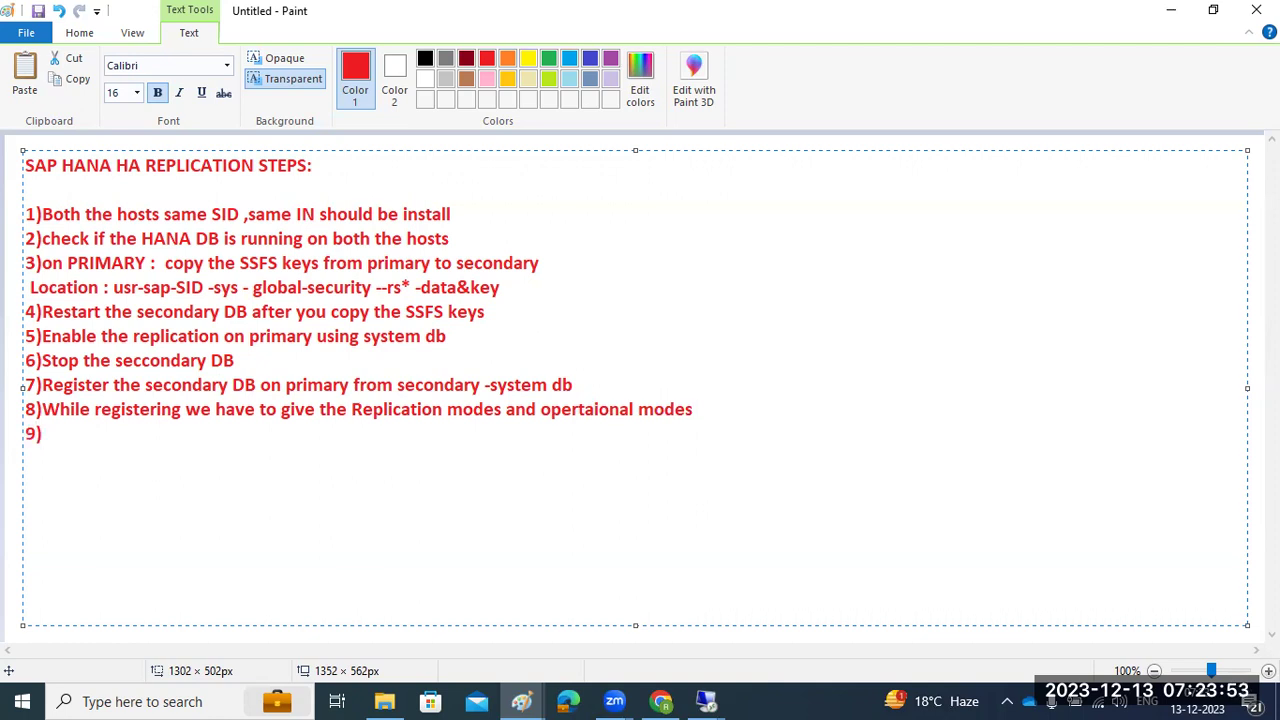
Type step 9 'Check the replication status from Primary - system db (Landscape tab)' and review the list
{"action": "type", "text": "Check the "}
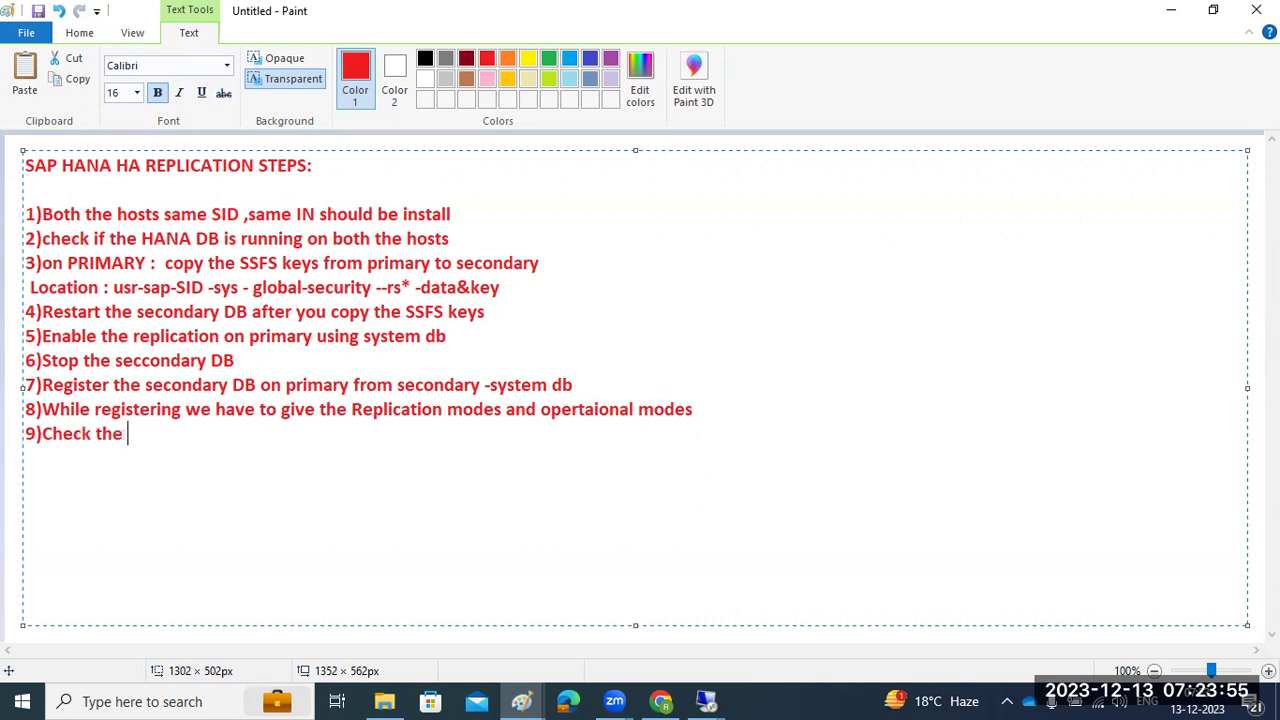
{"action": "type", "text": "replication status ffrom Primar"}
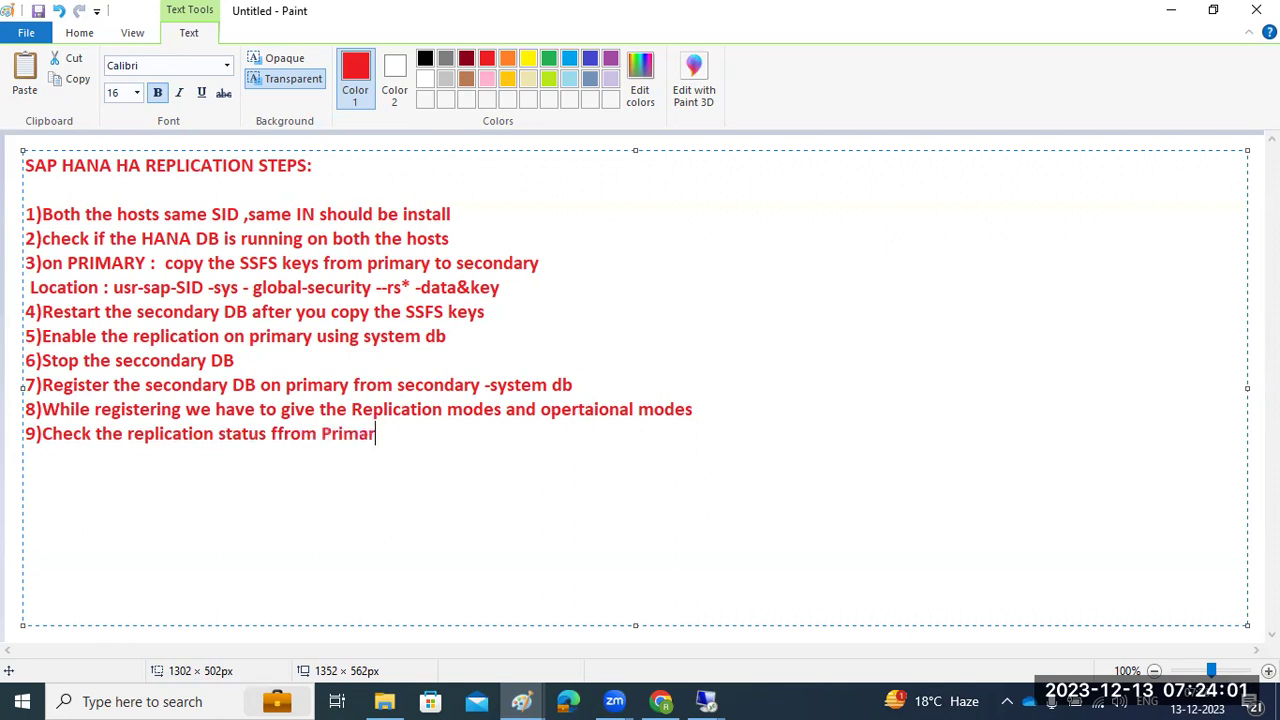
{"action": "type", "text": "y - system "}
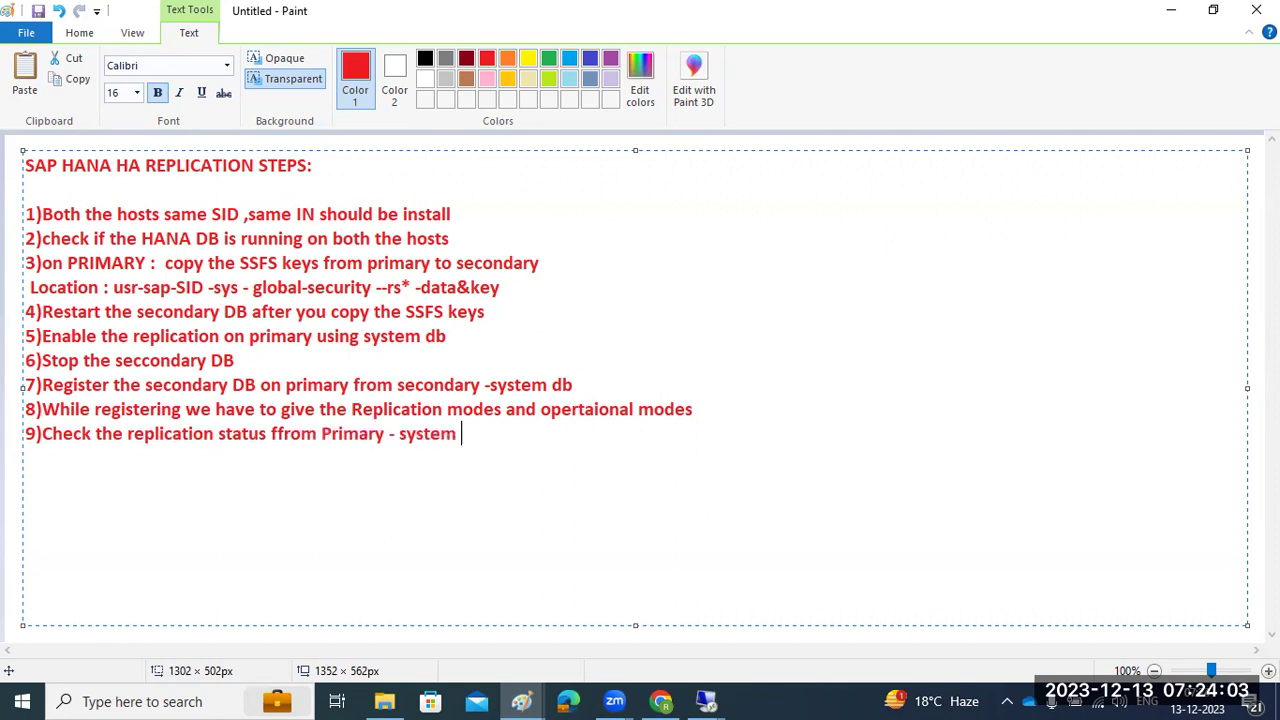
{"action": "type", "text": "db (Landscape tab"}
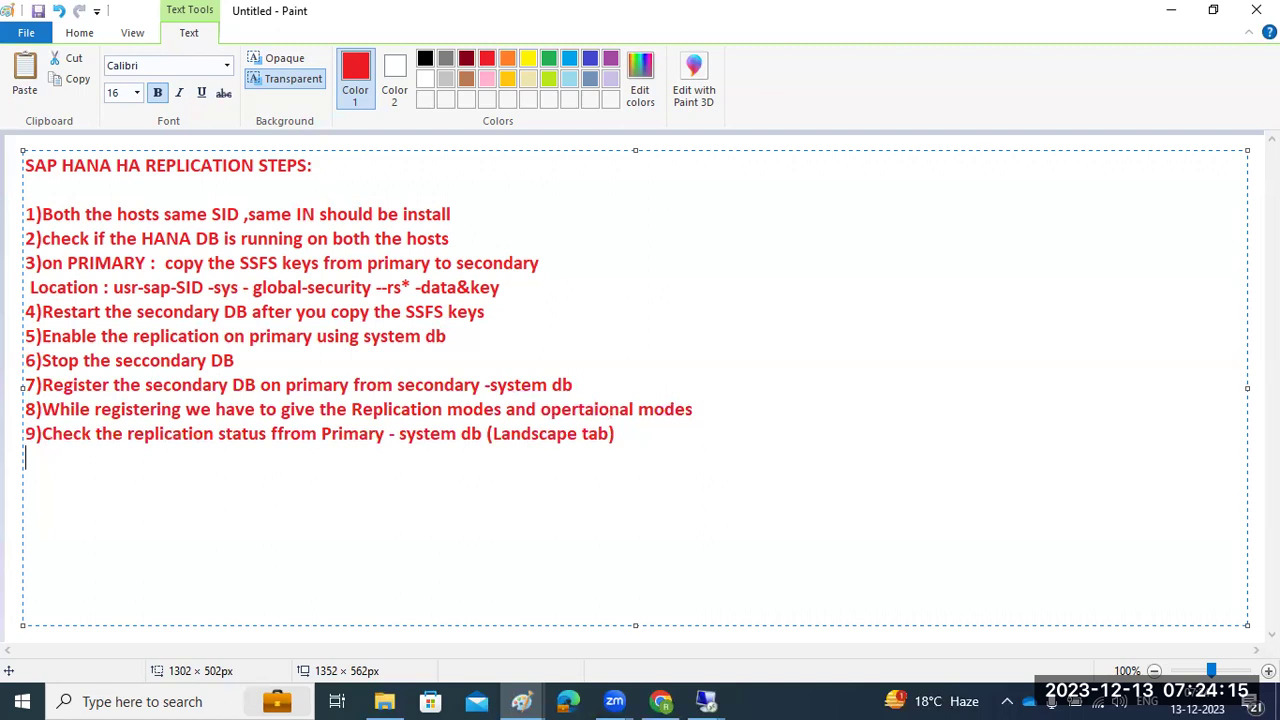
{"action": "left_click_drag", "start_coordinate": [612, 436], "coordinate": [22, 214]}
{"action": "left_click", "coordinate": [150, 411]}
{"action": "left_click", "coordinate": [704, 410]}
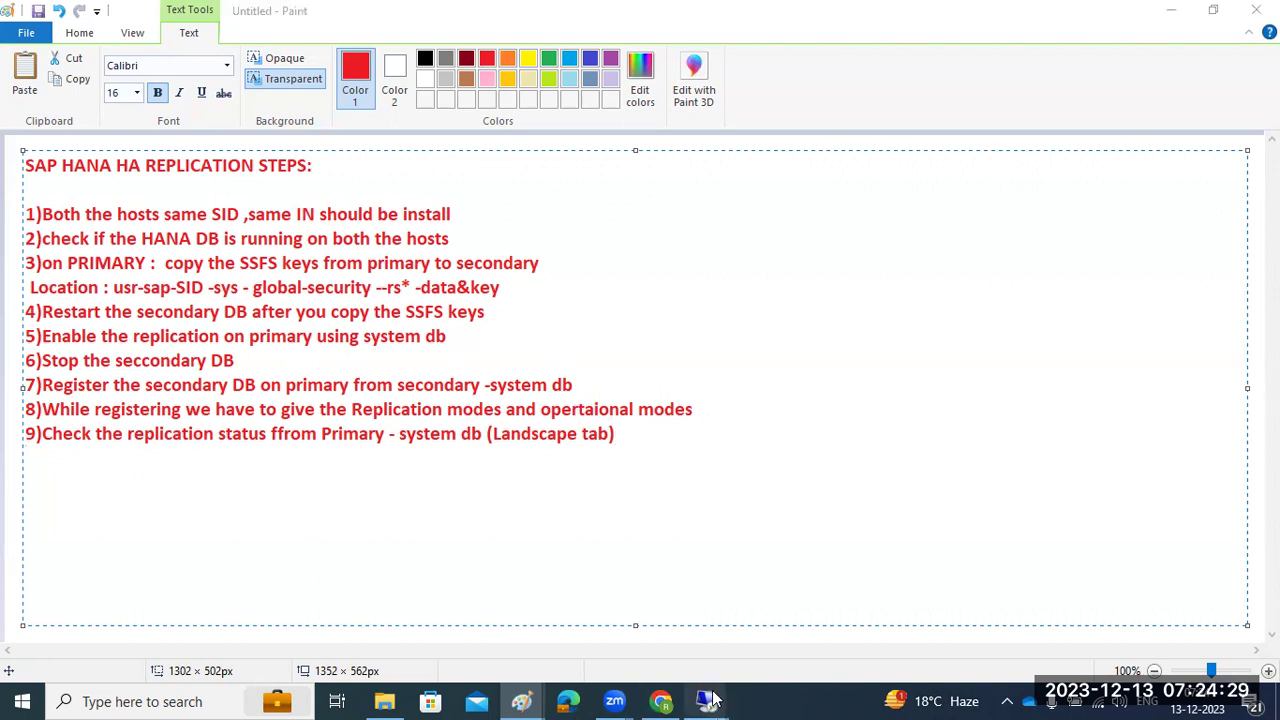
Check the saphana and saplinux1 PuTTY terminals in the remote session, then bring up SAP HANA Studio
{"action": "mouse_move", "coordinate": [706, 701]}
{"action": "left_click", "coordinate": [613, 600]}
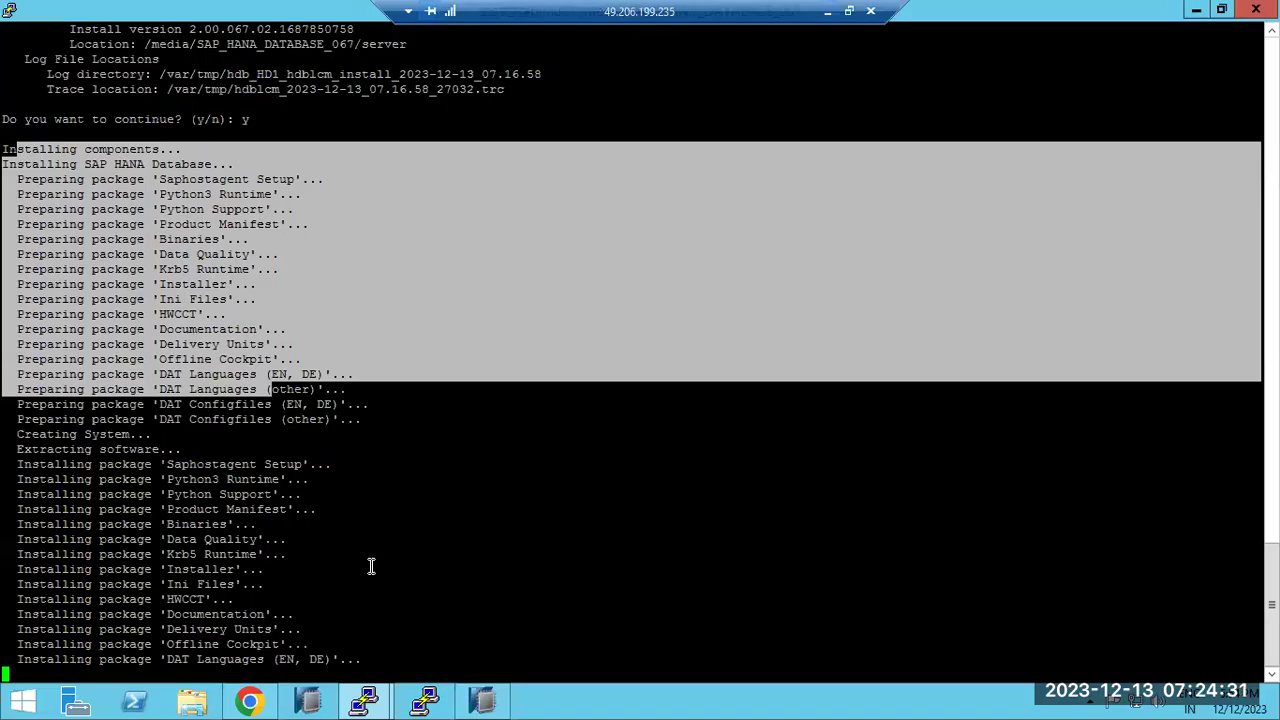
{"action": "left_click", "coordinate": [371, 567]}
{"action": "mouse_move", "coordinate": [364, 700]}
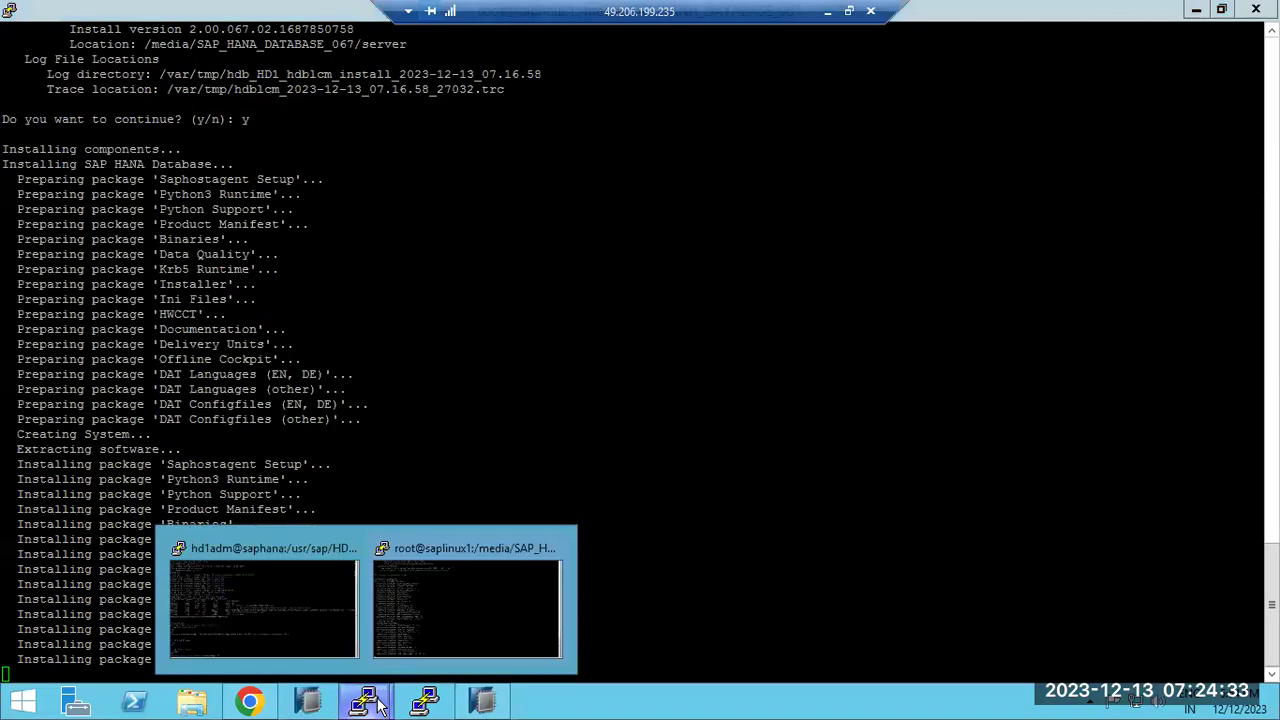
{"action": "left_click", "coordinate": [294, 626]}
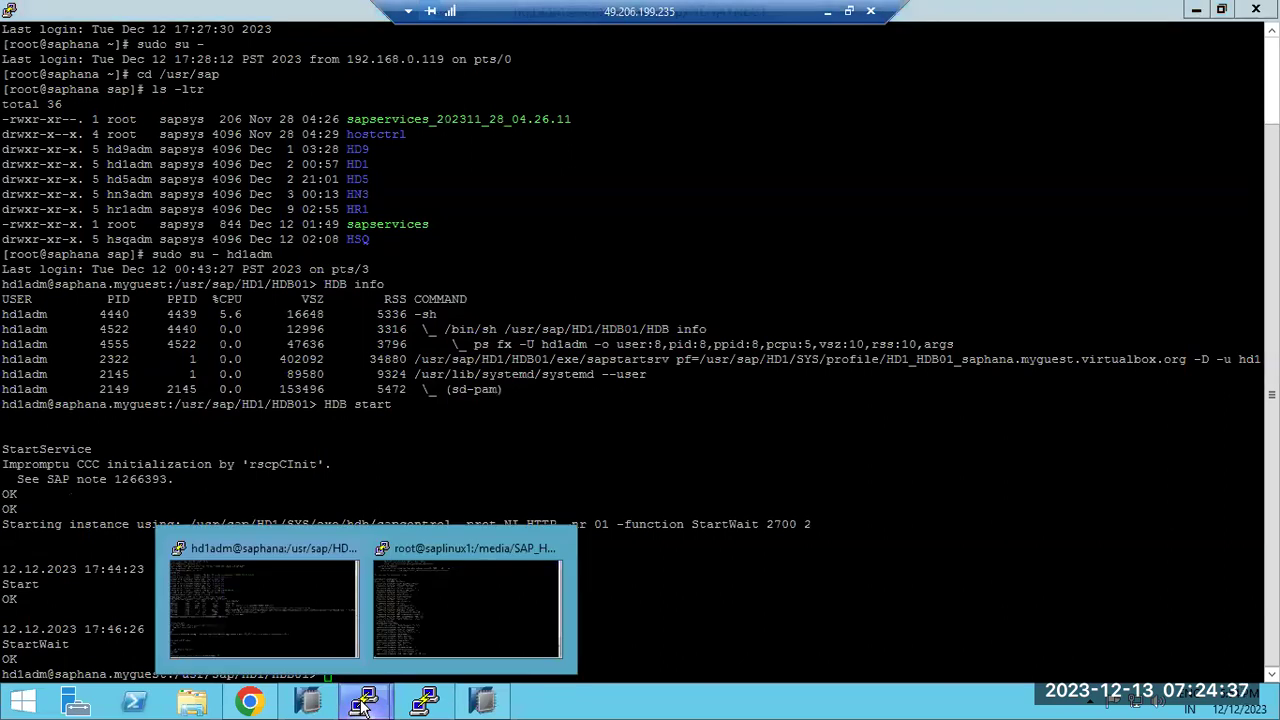
{"action": "left_click", "coordinate": [506, 616]}
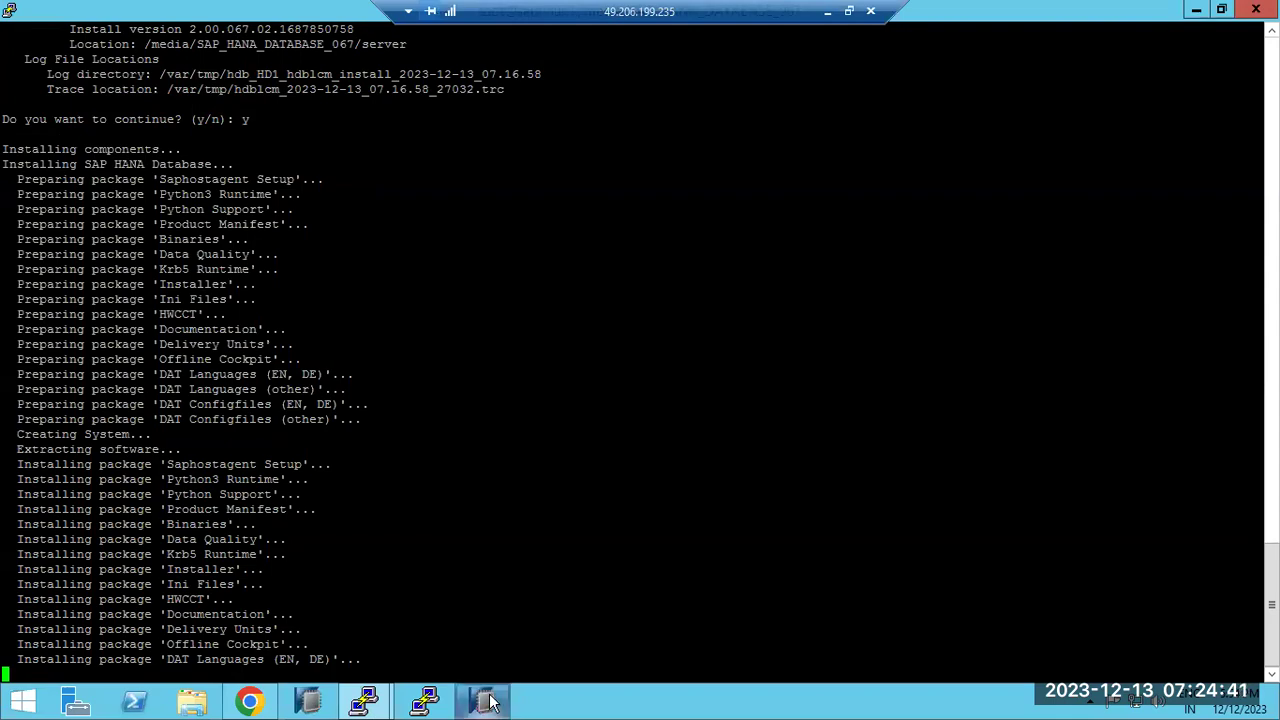
{"action": "left_click", "coordinate": [487, 701]}
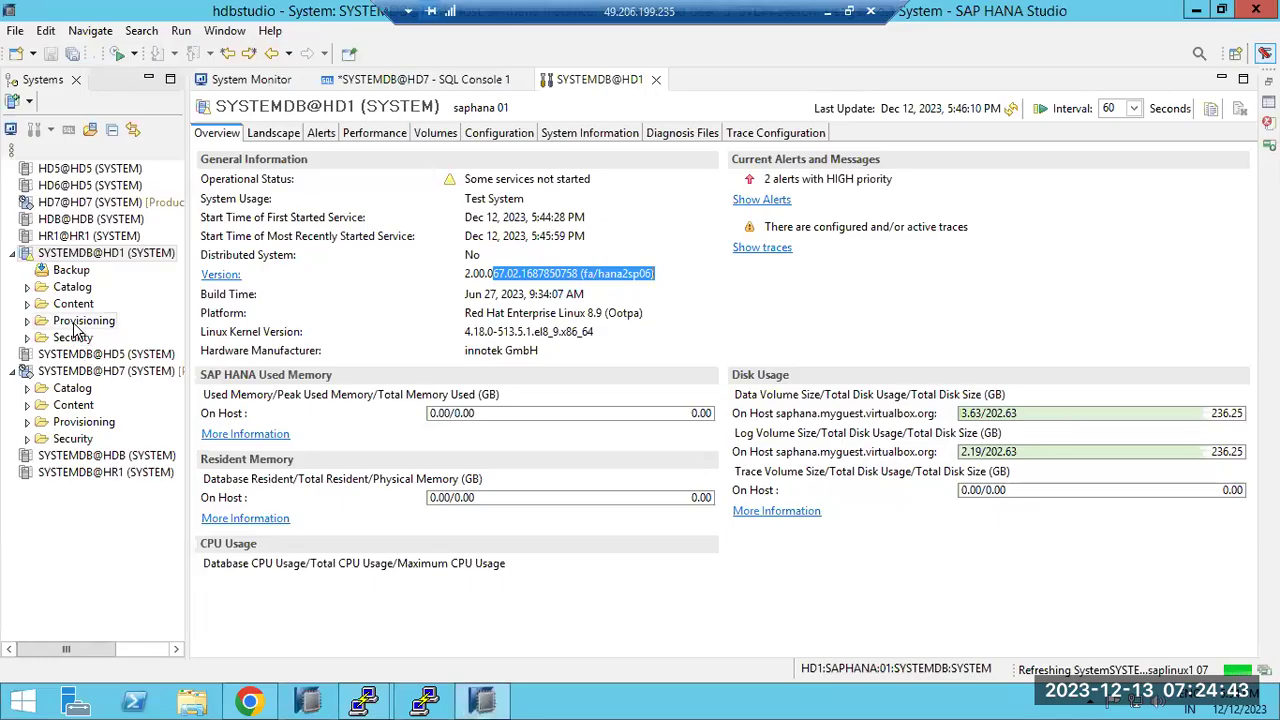
Remove SYSTEMDB@HD5, SYSTEMDB@HD7, SYSTEMDB@HDB and SYSTEMDB@HR1 from the Systems list
{"action": "left_click", "coordinate": [90, 355]}
{"action": "right_click", "coordinate": [90, 355]}
{"action": "left_click", "coordinate": [110, 382]}
{"action": "left_click", "coordinate": [717, 354]}
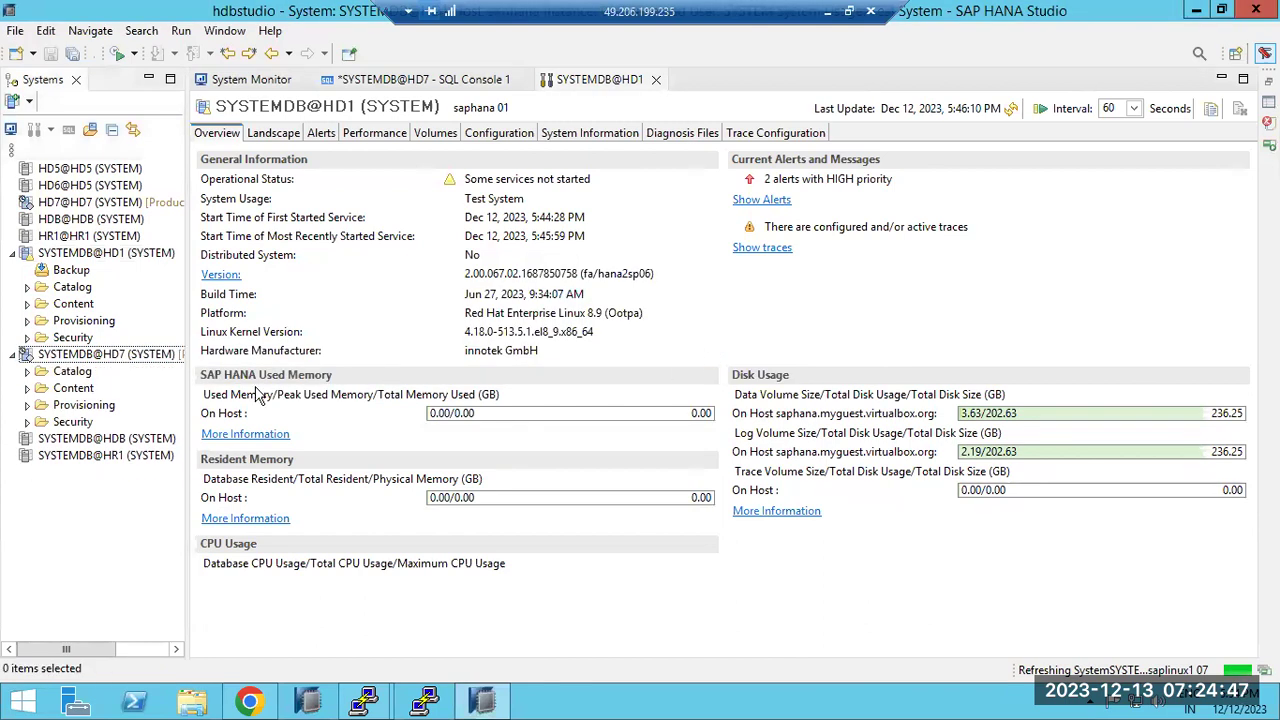
{"action": "left_click", "coordinate": [98, 358]}
{"action": "right_click", "coordinate": [98, 360]}
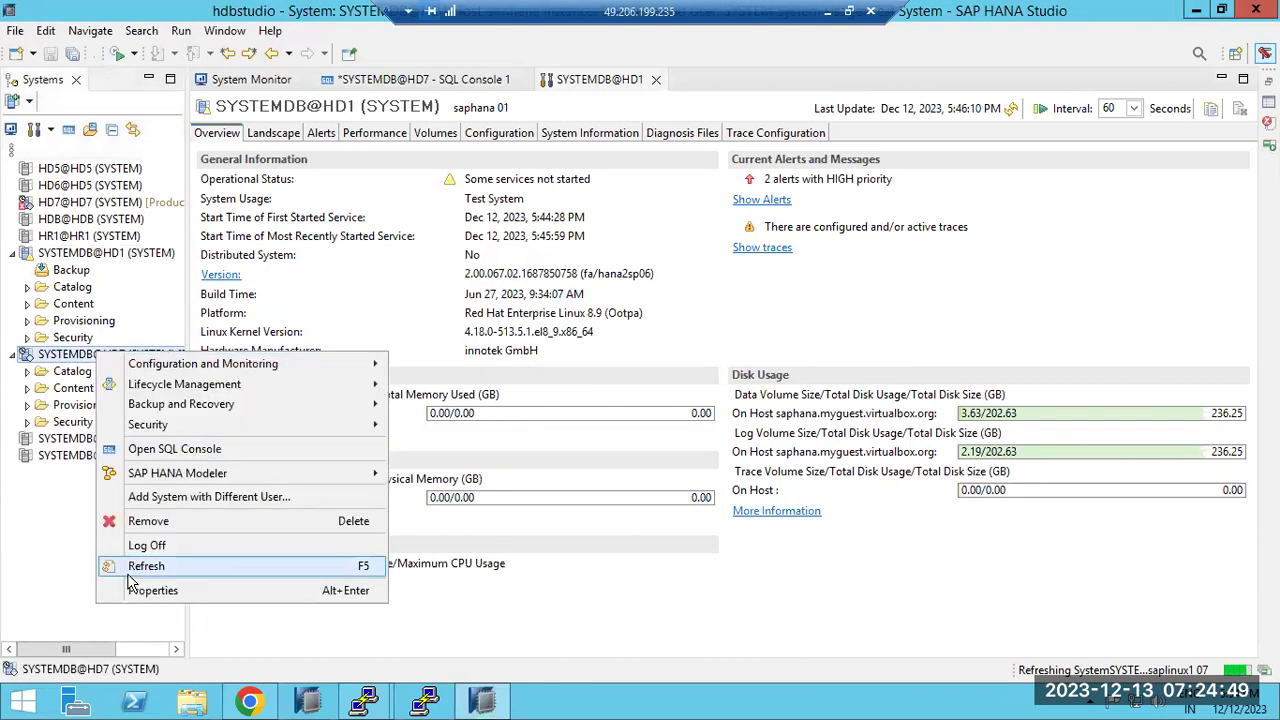
{"action": "left_click", "coordinate": [148, 521]}
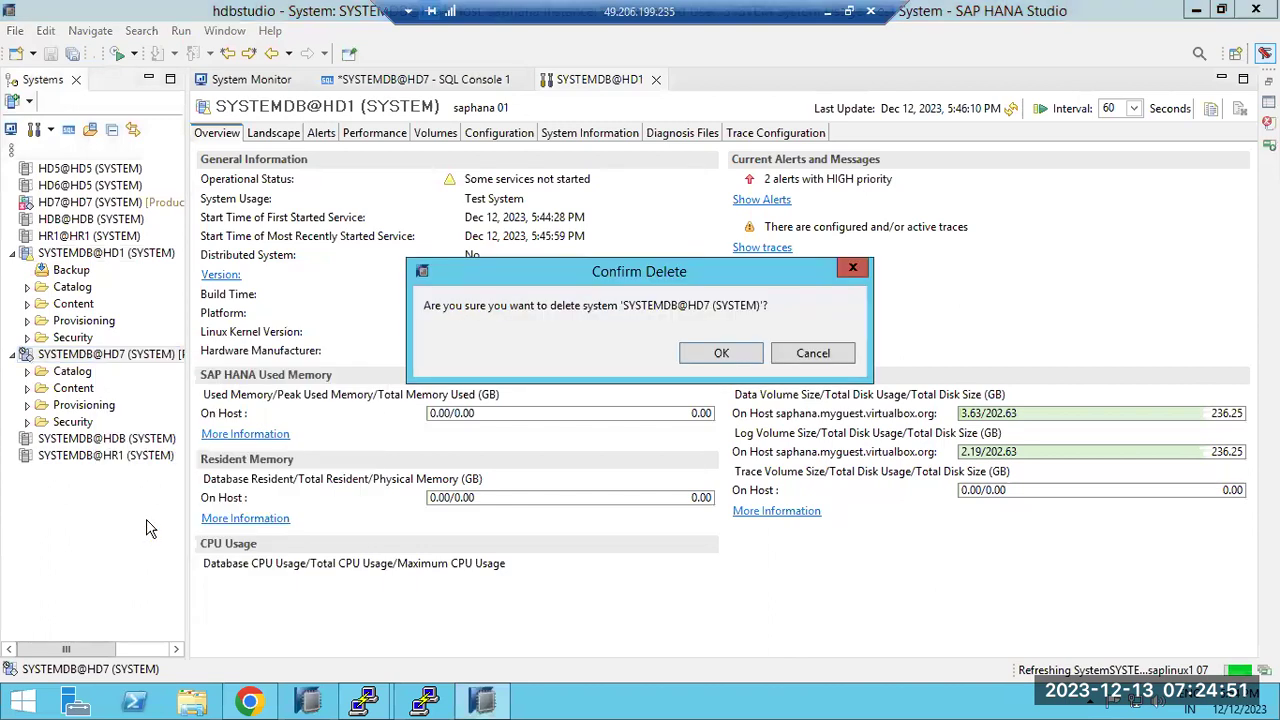
{"action": "left_click", "coordinate": [700, 356]}
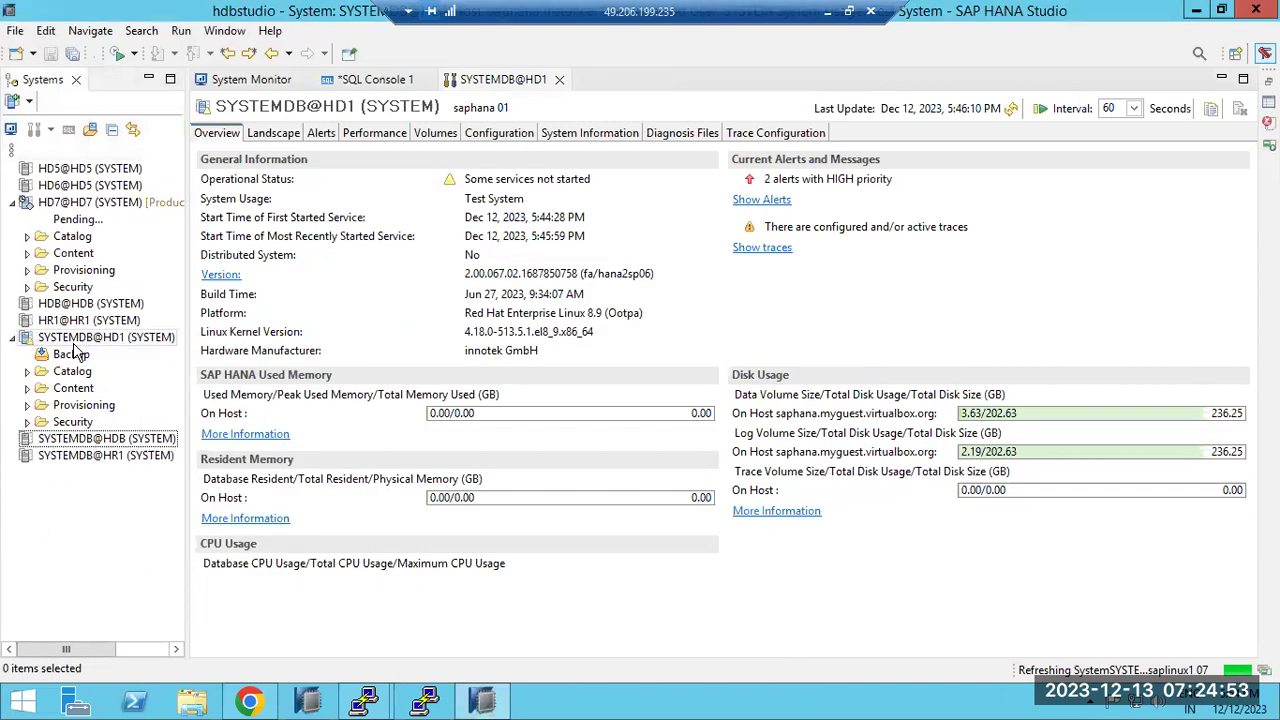
{"action": "right_click", "coordinate": [76, 436]}
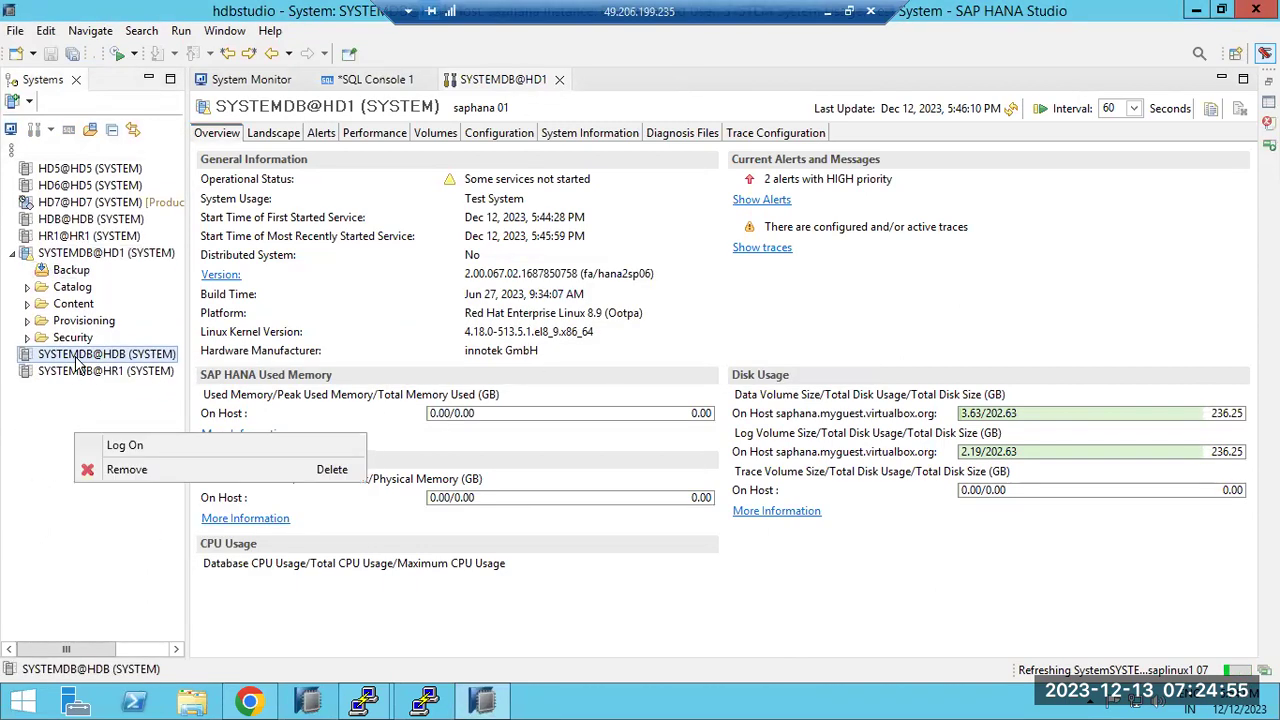
{"action": "left_click", "coordinate": [135, 472]}
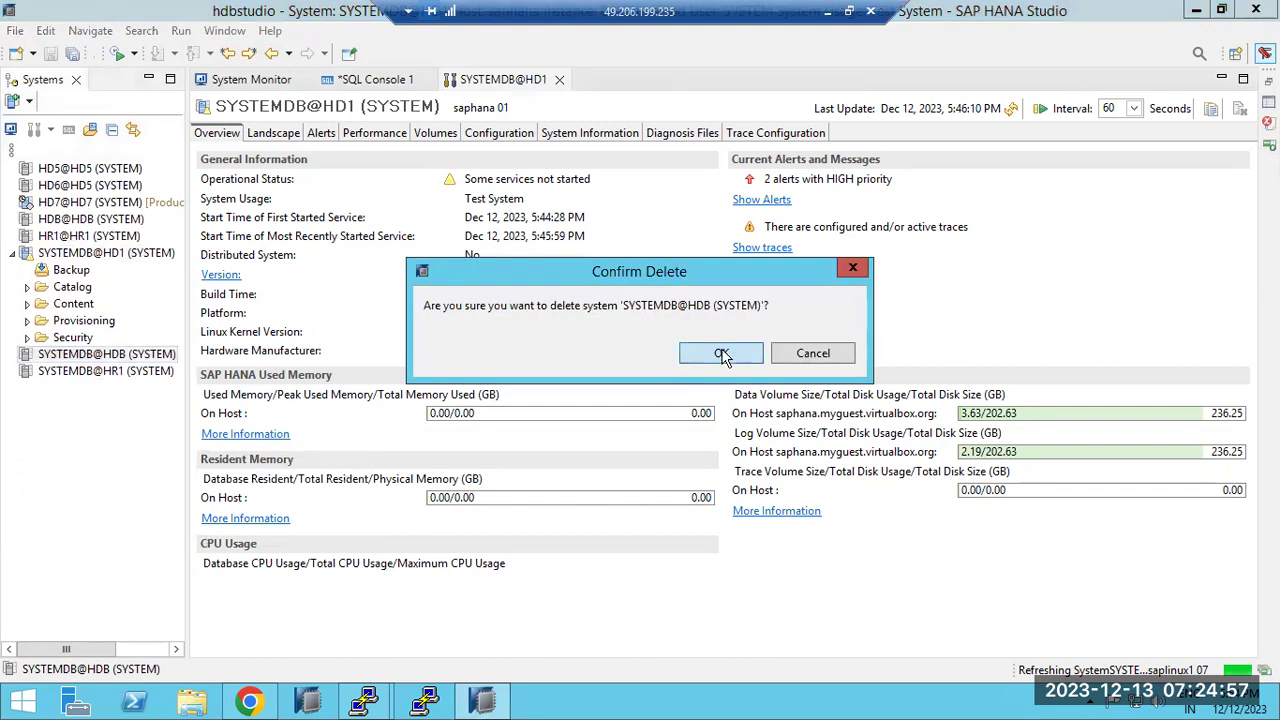
{"action": "left_click", "coordinate": [724, 352]}
{"action": "right_click", "coordinate": [90, 362]}
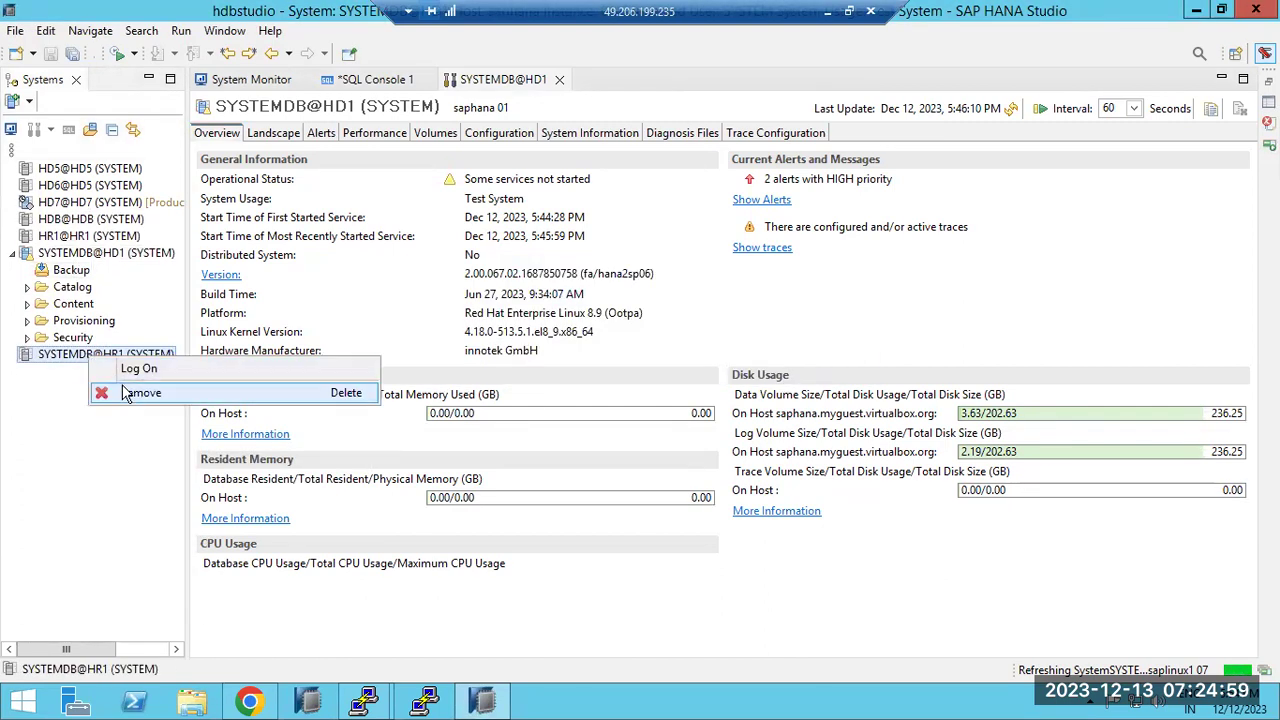
{"action": "left_click", "coordinate": [127, 392]}
{"action": "left_click", "coordinate": [720, 352]}
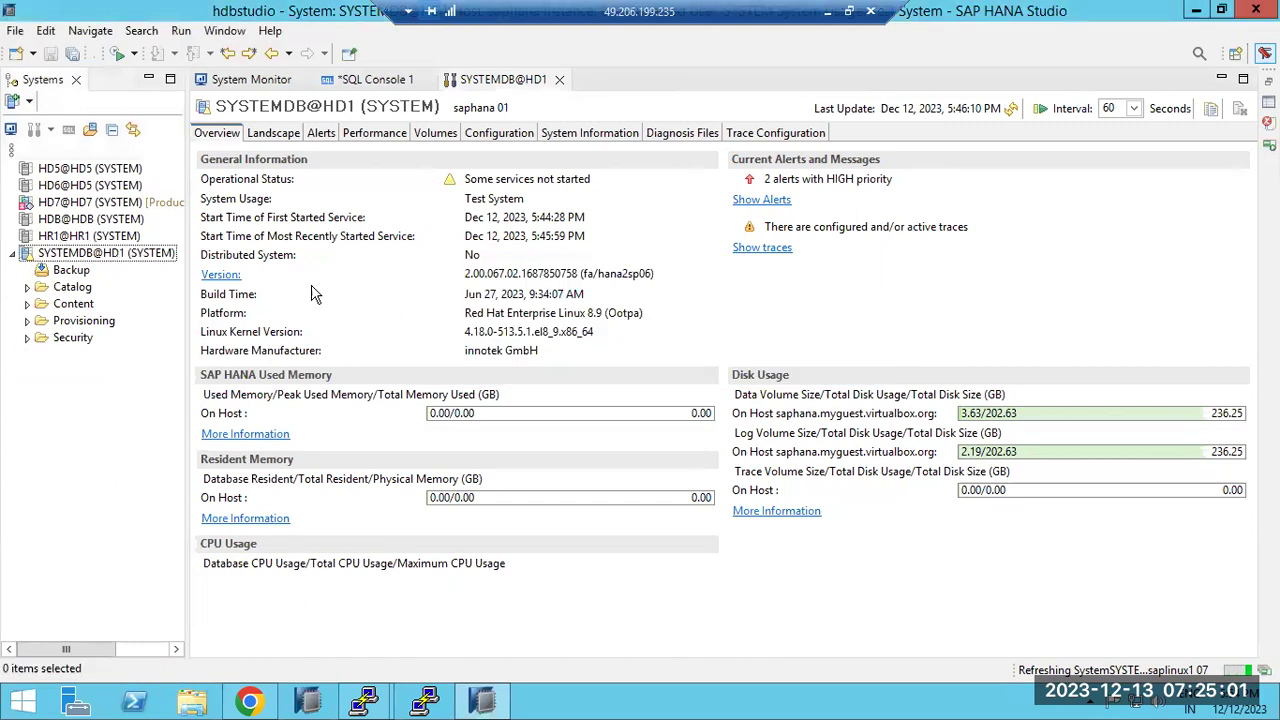
Remove HR1@HR1 and HDB@HDB, then log off HD7@HD7 and remove it too
{"action": "left_click", "coordinate": [88, 237]}
{"action": "right_click", "coordinate": [88, 242]}
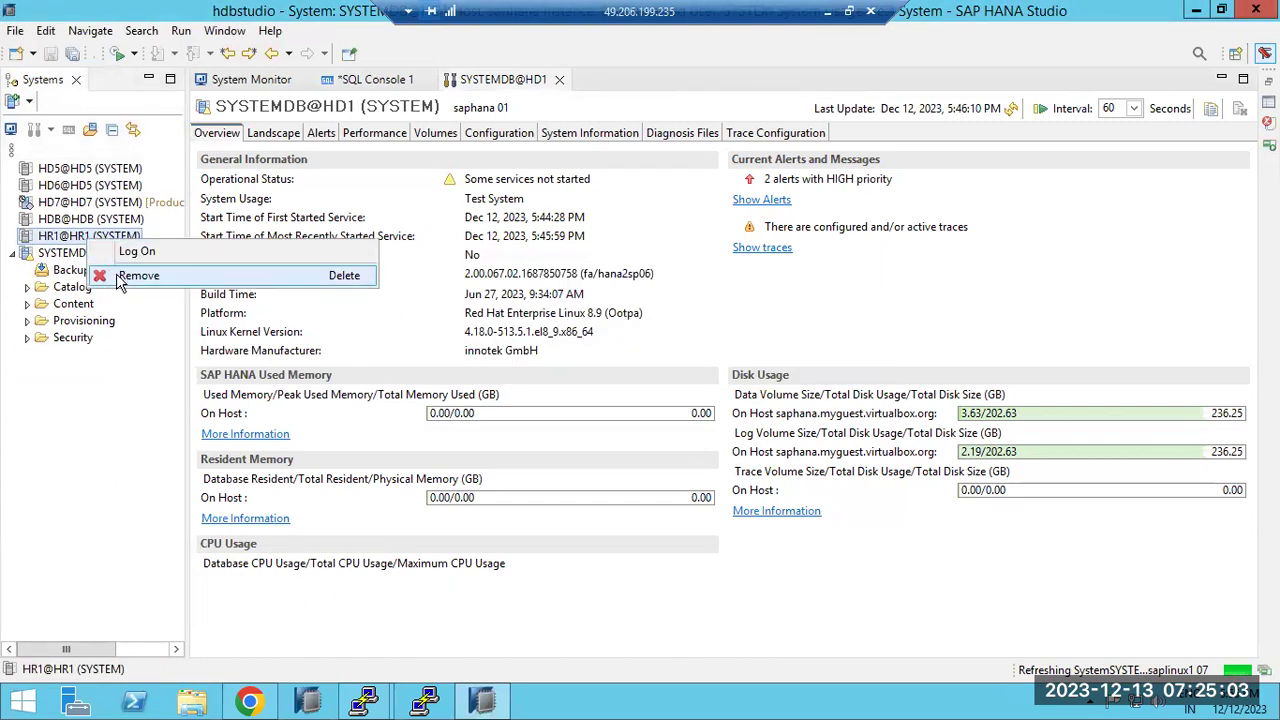
{"action": "left_click", "coordinate": [117, 272]}
{"action": "left_click", "coordinate": [690, 356]}
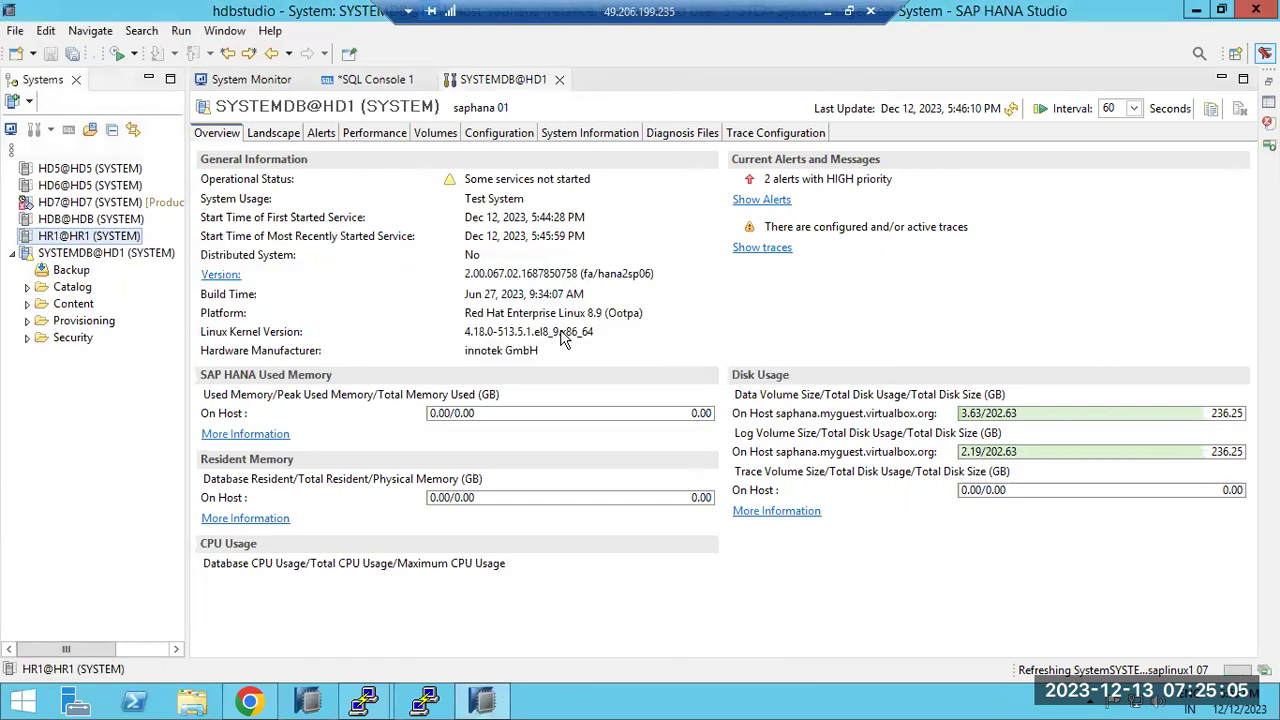
{"action": "left_click", "coordinate": [96, 222]}
{"action": "right_click", "coordinate": [96, 222]}
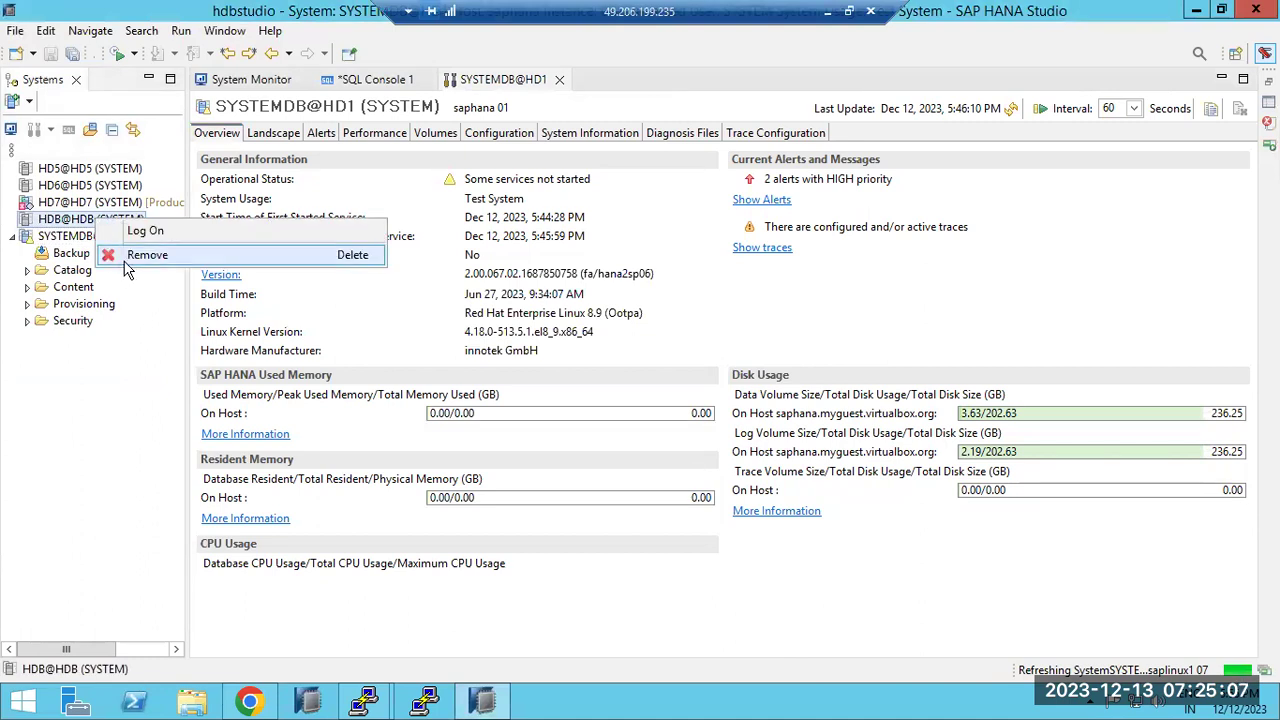
{"action": "left_click", "coordinate": [120, 256]}
{"action": "left_click", "coordinate": [690, 356]}
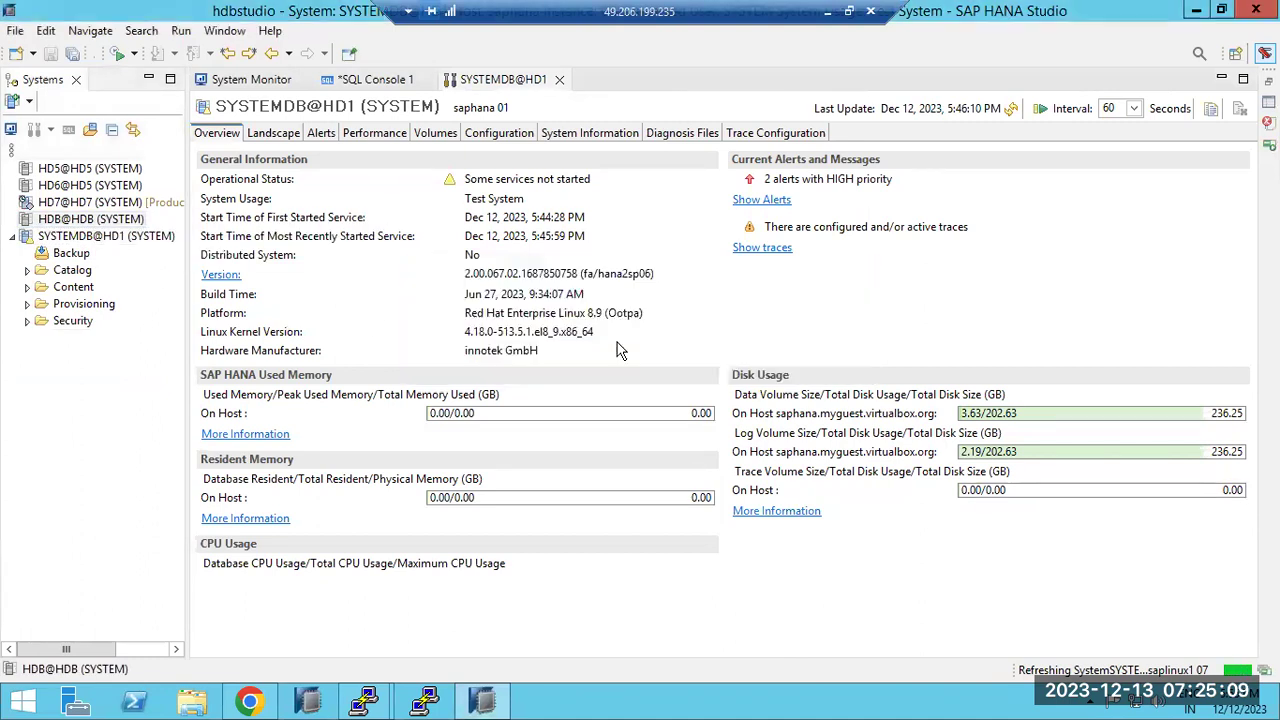
{"action": "left_click", "coordinate": [100, 204]}
{"action": "right_click", "coordinate": [100, 205]}
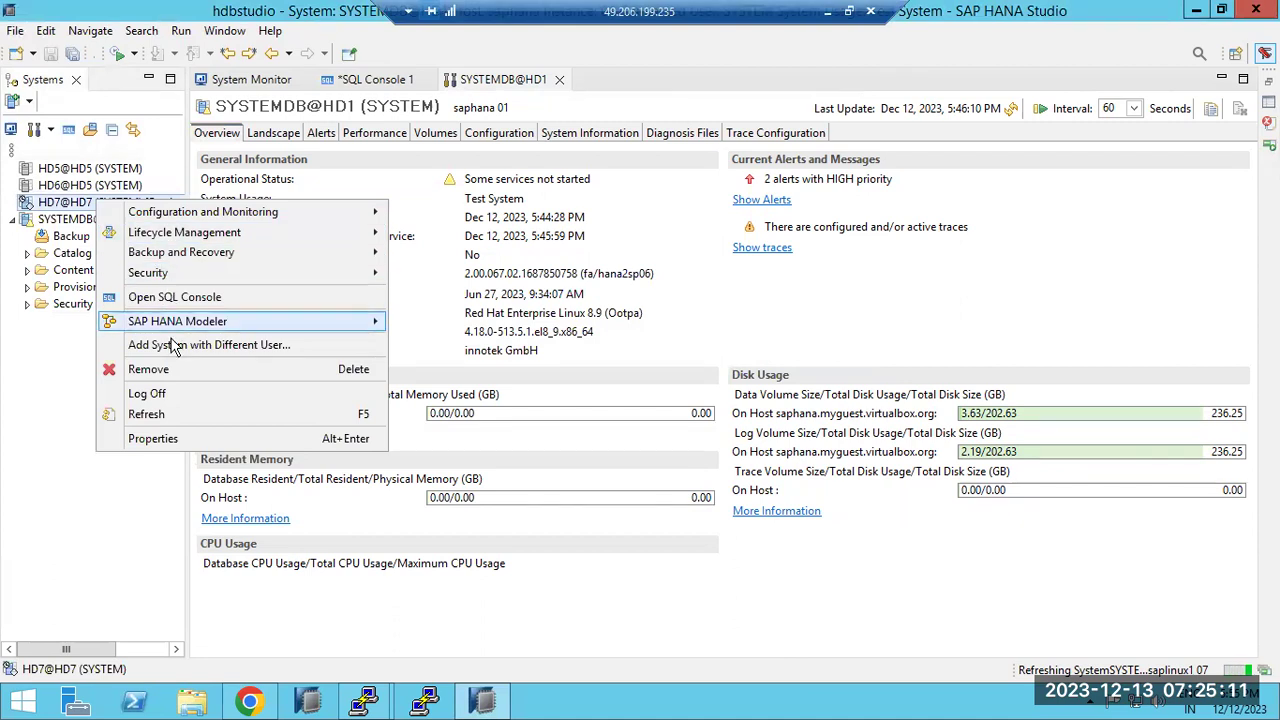
{"action": "left_click", "coordinate": [157, 399]}
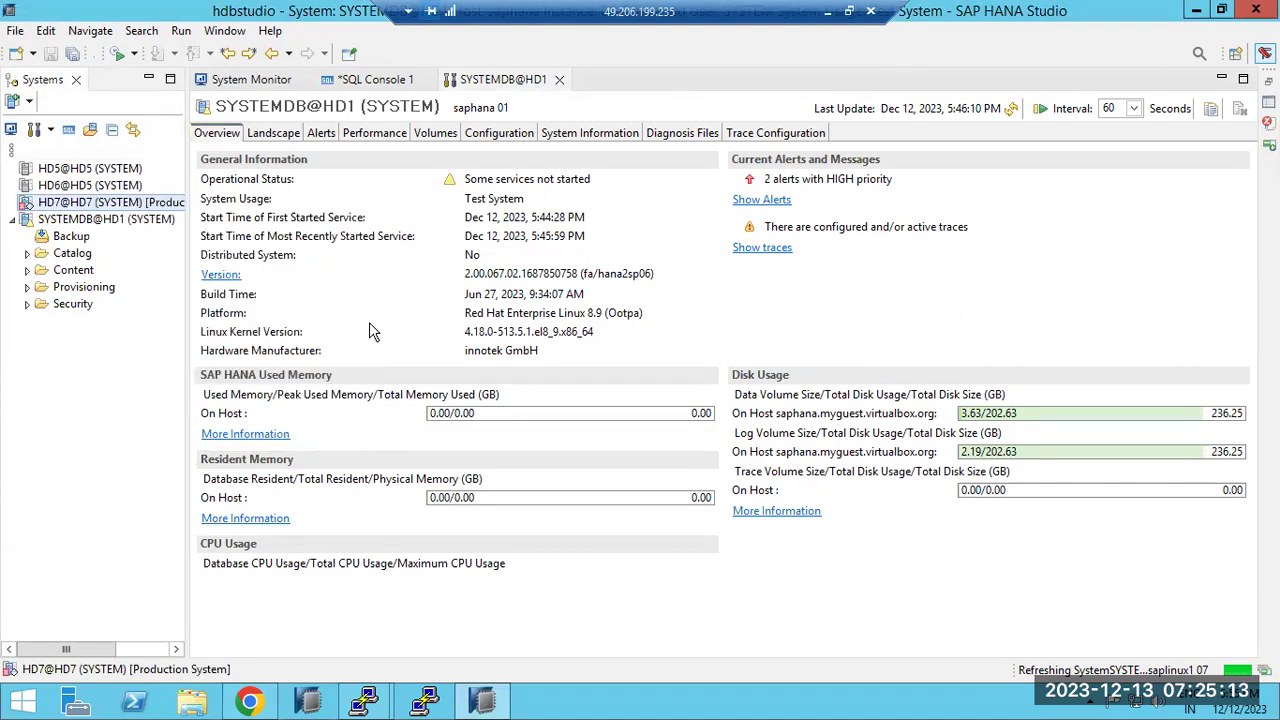
{"action": "left_click", "coordinate": [90, 201]}
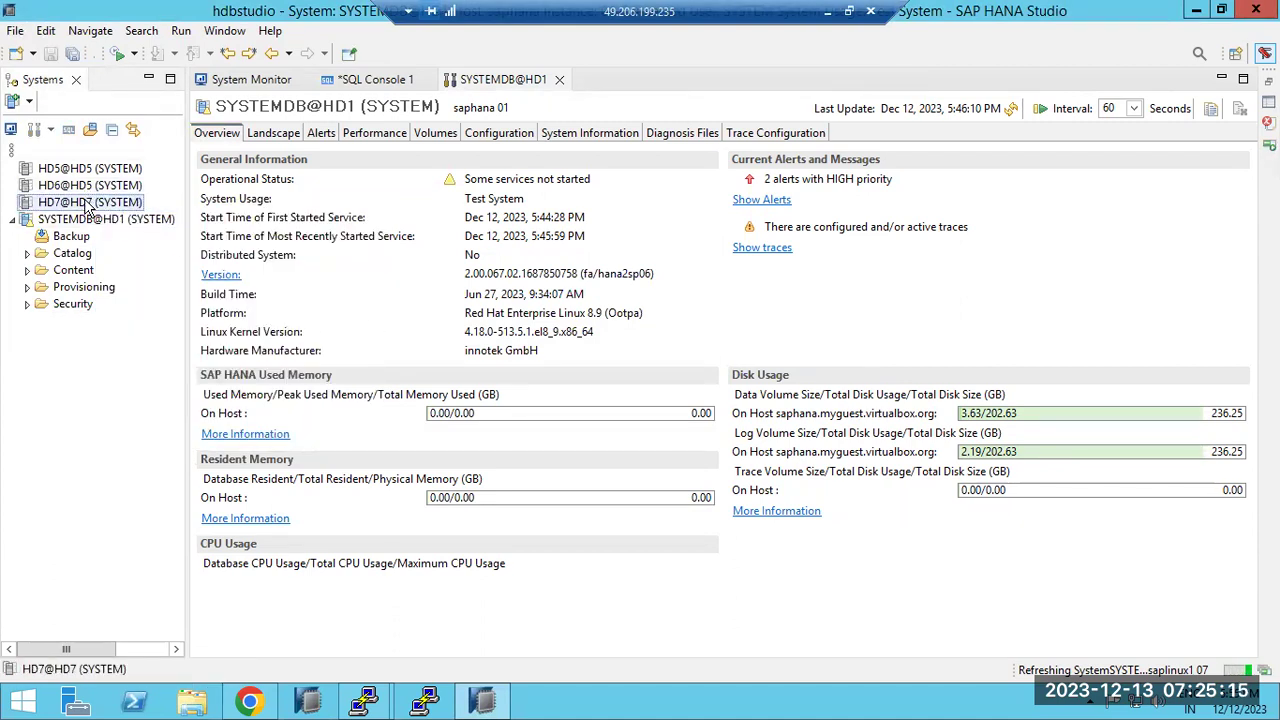
{"action": "right_click", "coordinate": [90, 203]}
{"action": "left_click", "coordinate": [111, 242]}
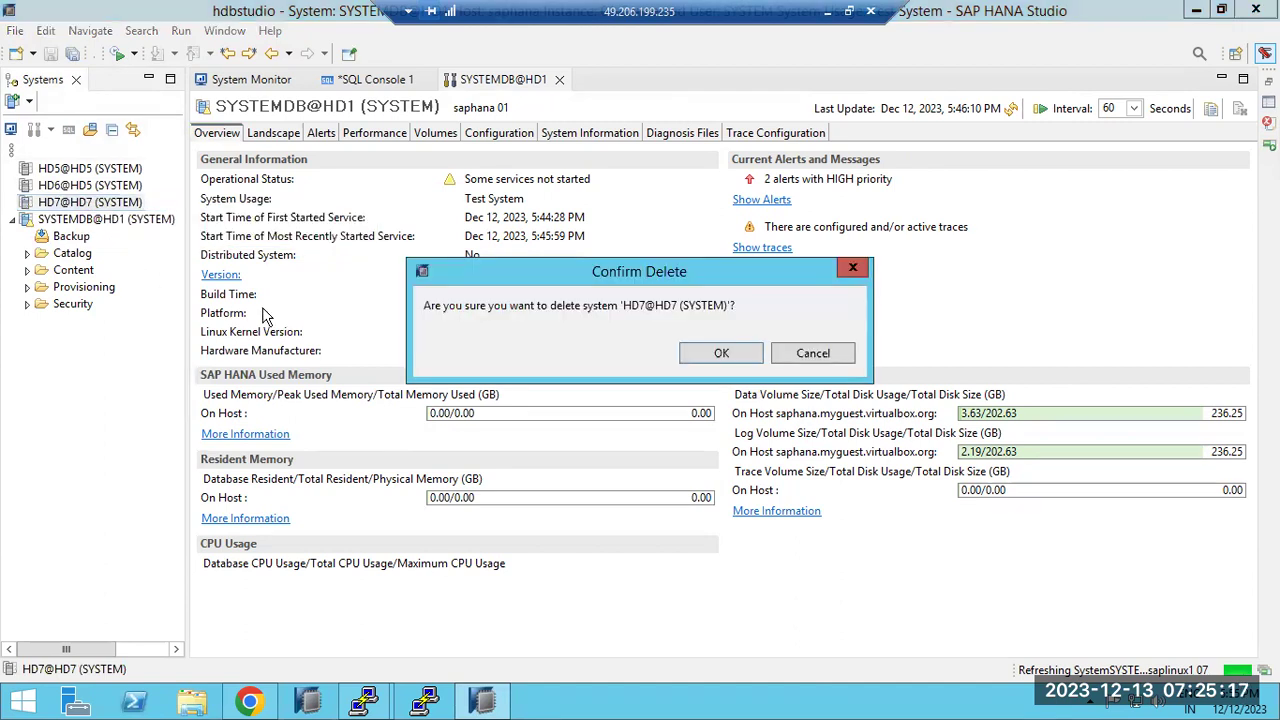
{"action": "left_click", "coordinate": [722, 352]}
Remove HD6@HD5 and HD5@HD5, leaving only SYSTEMDB@HD1, then return to the Paint notes
{"action": "left_click", "coordinate": [100, 186]}
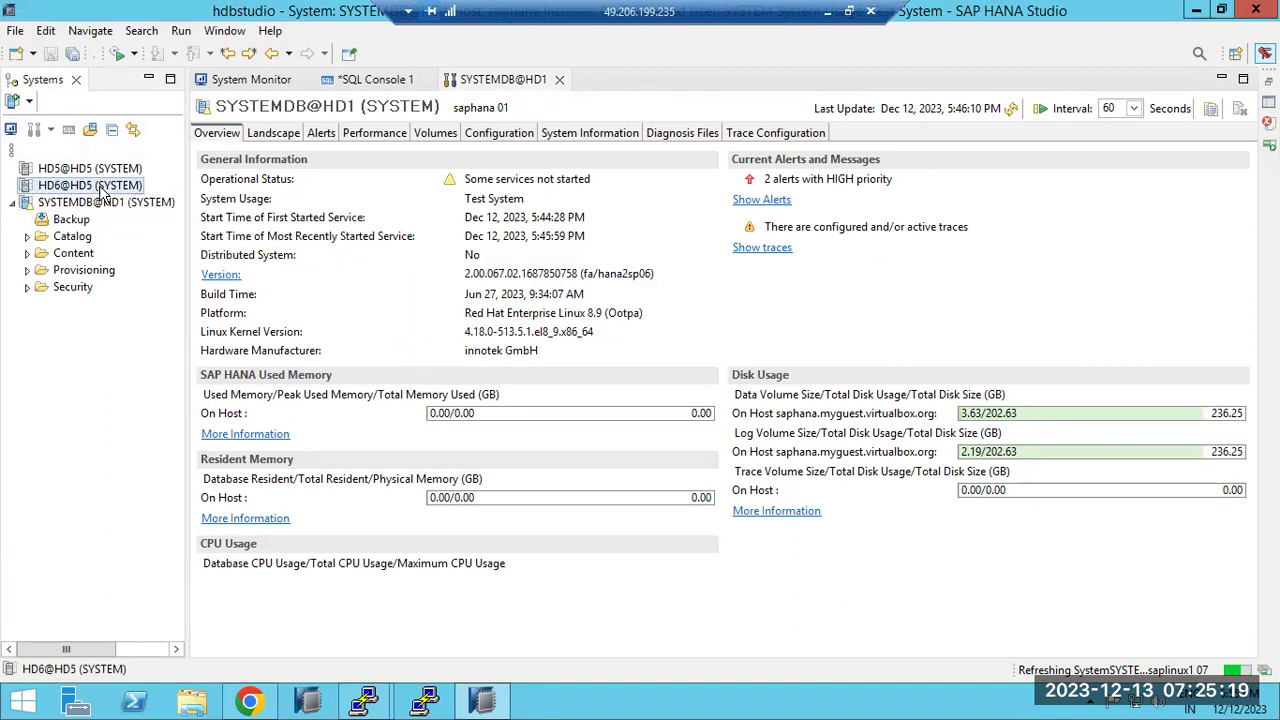
{"action": "right_click", "coordinate": [101, 187]}
{"action": "left_click", "coordinate": [150, 224]}
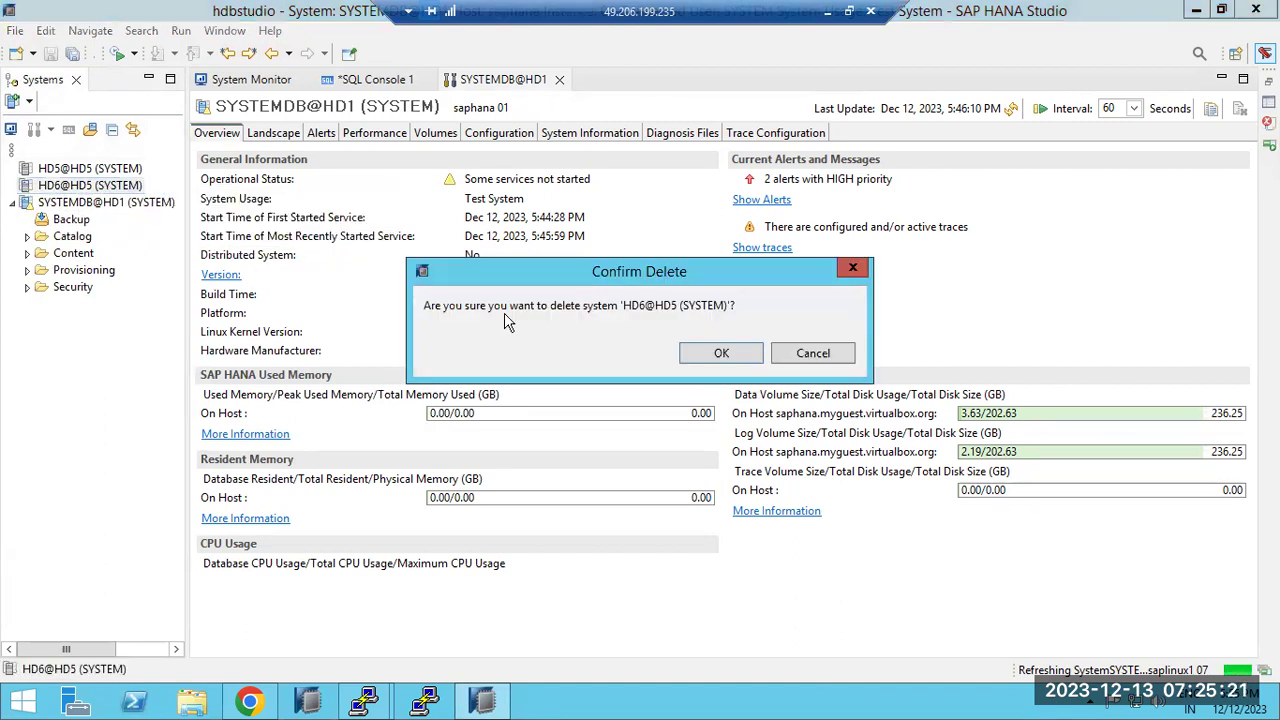
{"action": "left_click", "coordinate": [690, 354]}
{"action": "left_click", "coordinate": [95, 168]}
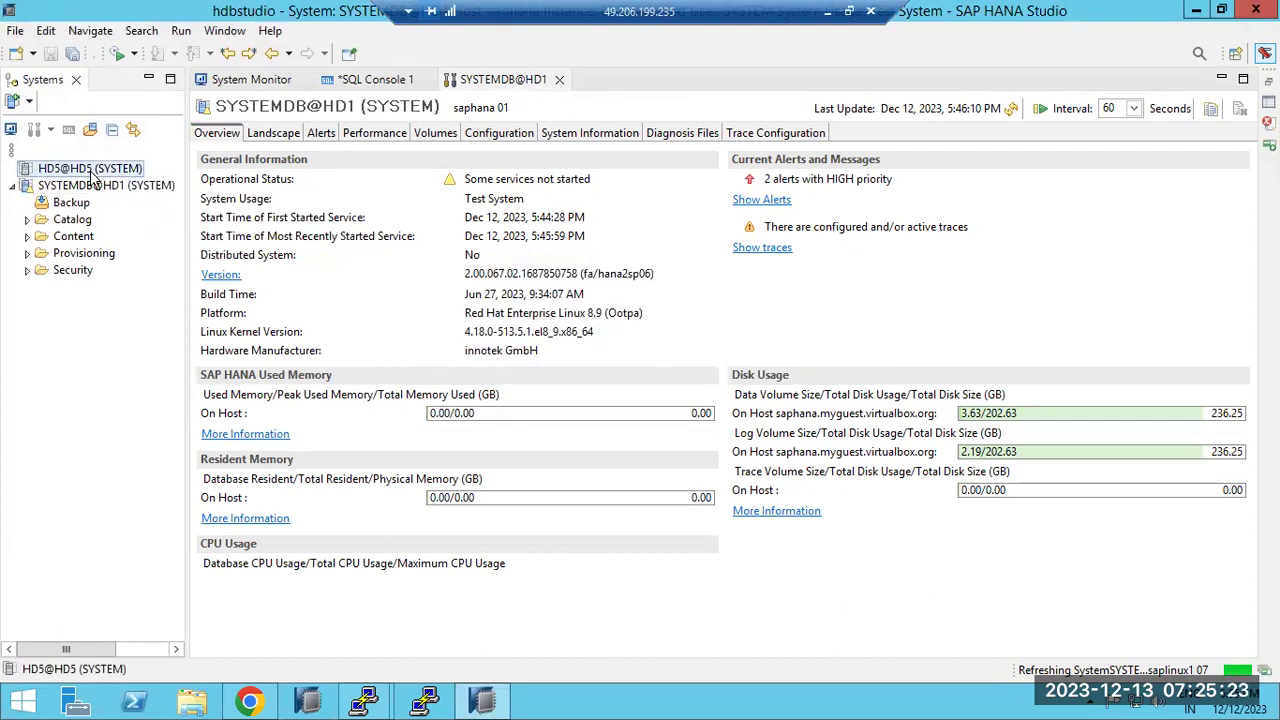
{"action": "right_click", "coordinate": [92, 170]}
{"action": "left_click", "coordinate": [148, 210]}
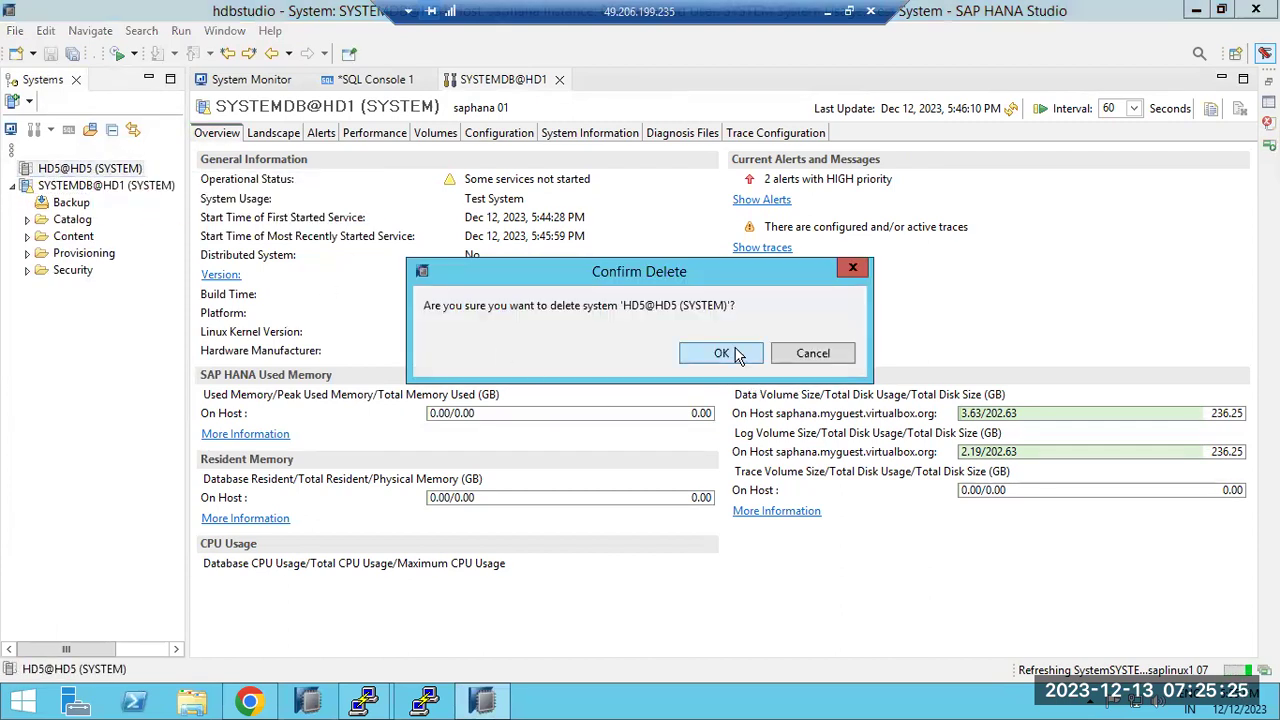
{"action": "left_click", "coordinate": [733, 352]}
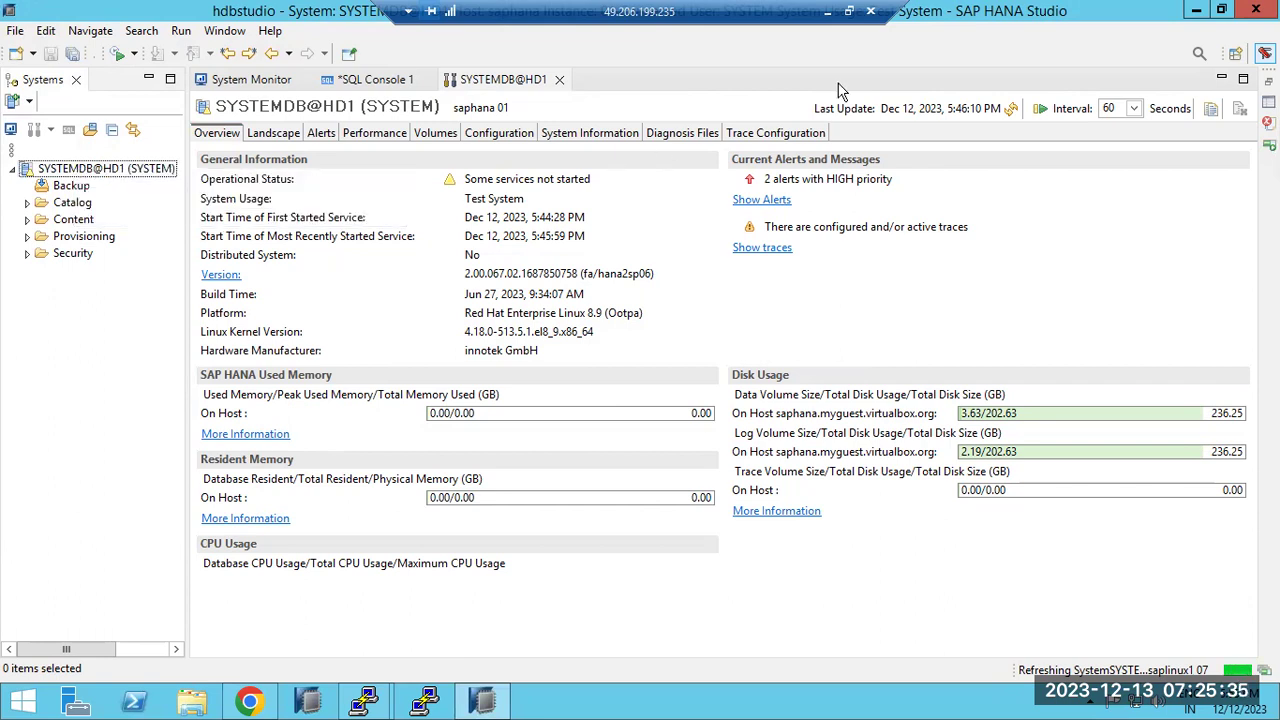
{"action": "left_click", "coordinate": [827, 11]}
{"action": "left_click", "coordinate": [626, 191]}
Add a text box beside the steps reading 'PRIMARY : SAPHANA' and 'SECNDARY : SAPLINUX1', then return to HANA Studio
{"action": "left_click", "coordinate": [1262, 465]}
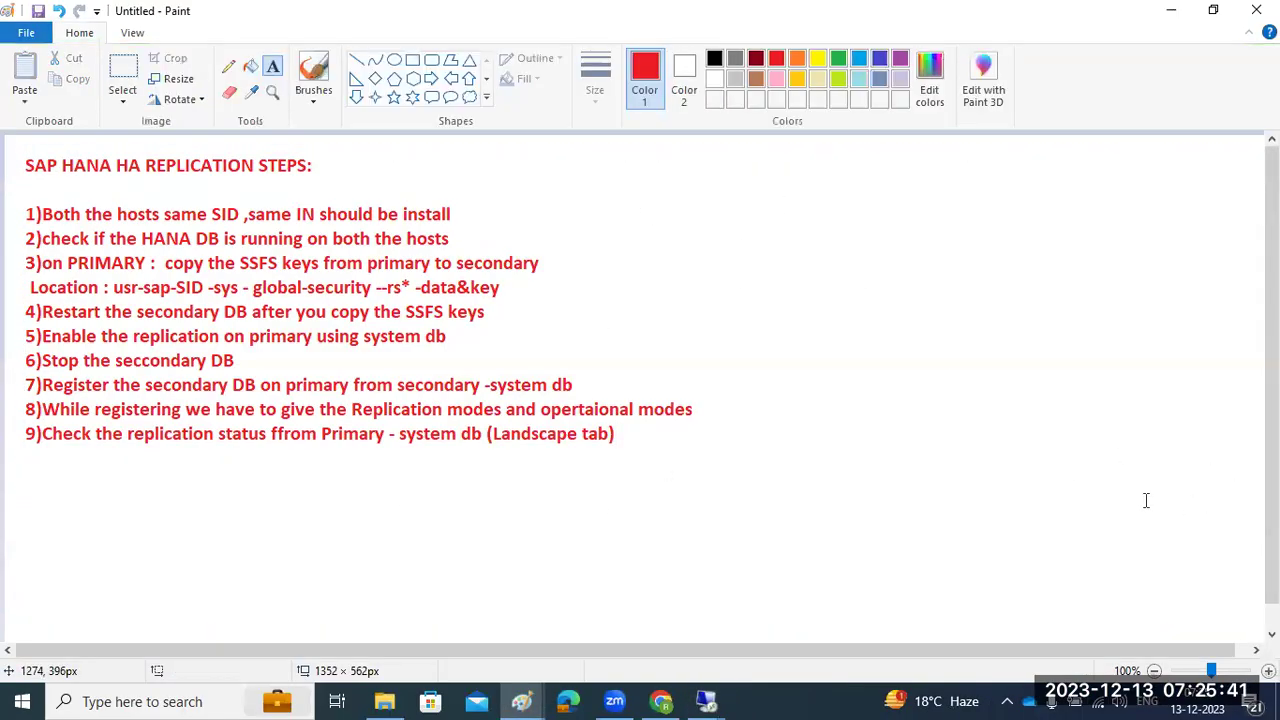
{"action": "left_click_drag", "start_coordinate": [672, 190], "coordinate": [1208, 342]}
{"action": "type", "text": "PRI"}
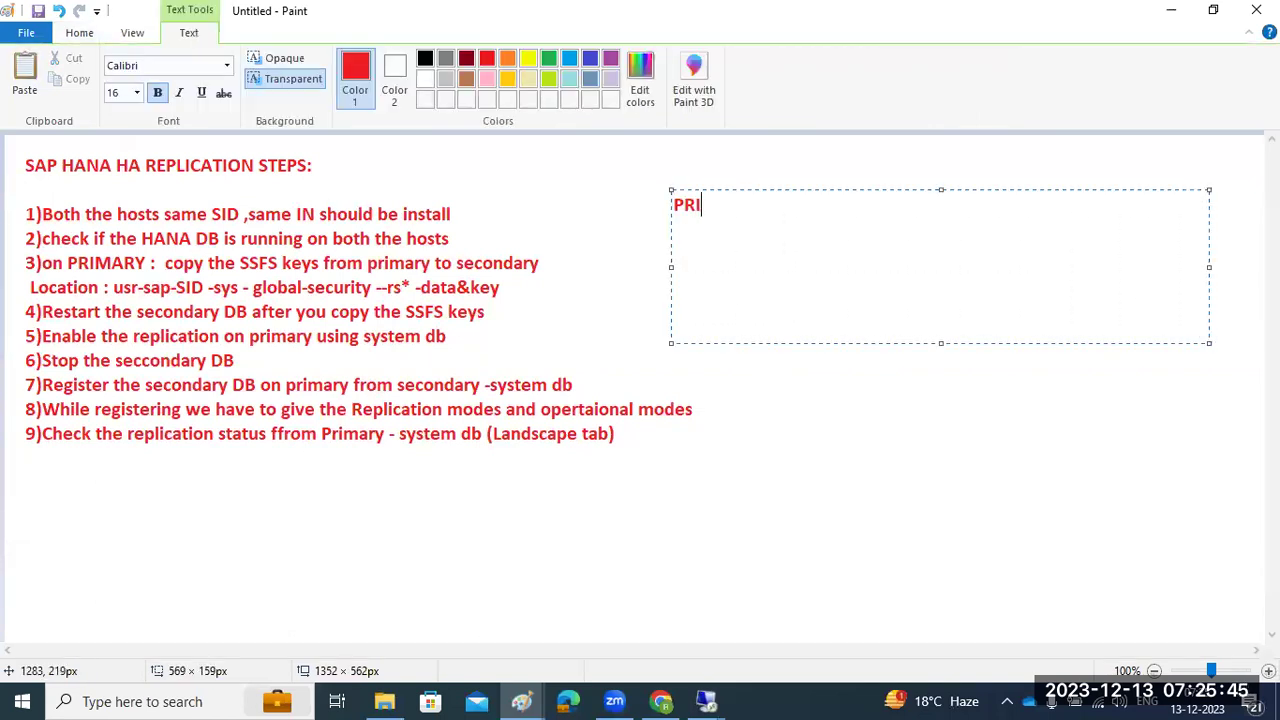
{"action": "type", "text": "MARY : SAPHANA"}
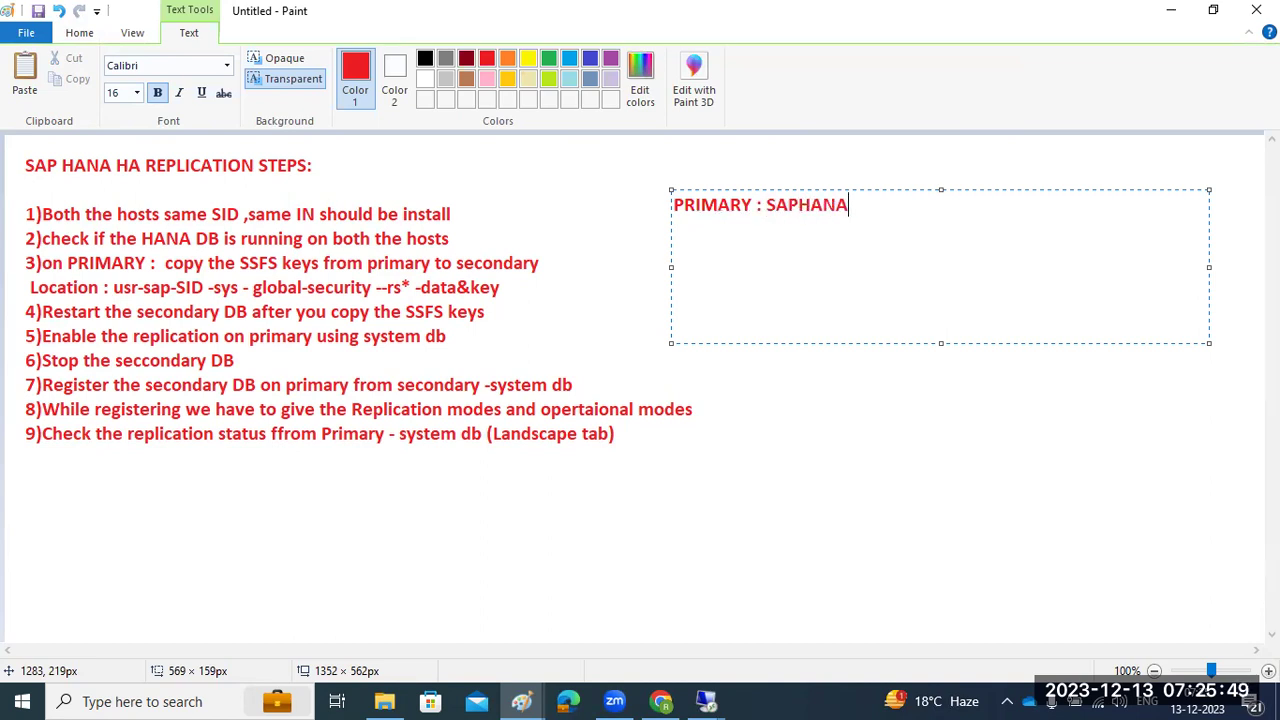
{"action": "key", "text": "Return"}
{"action": "type", "text": "SECNDARY"}
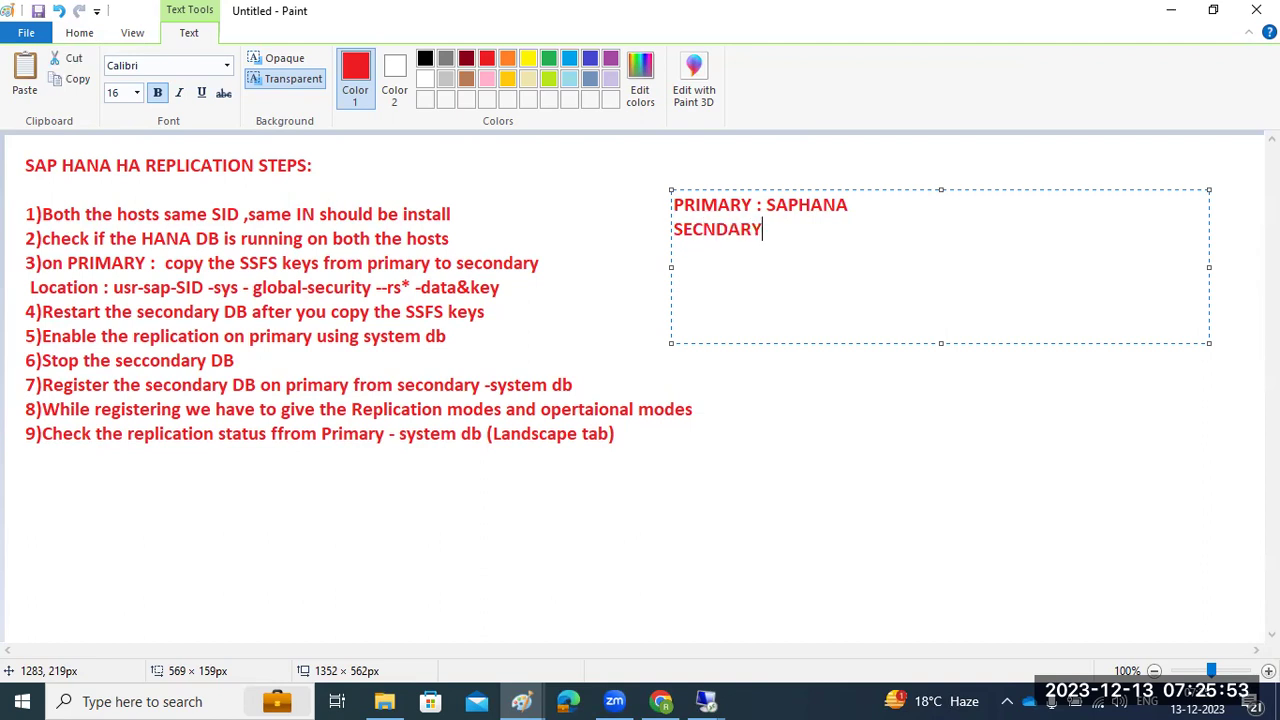
{"action": "type", "text": " : SAPLINUX1"}
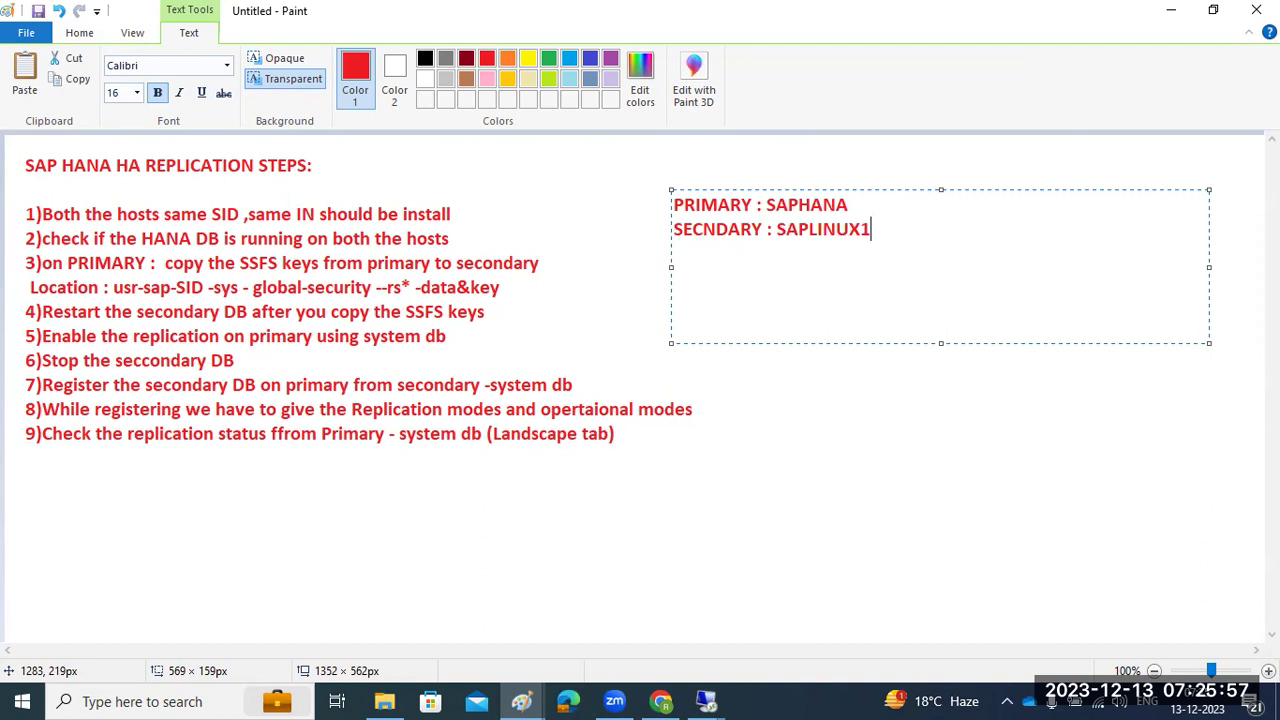
{"action": "left_click", "coordinate": [706, 701]}
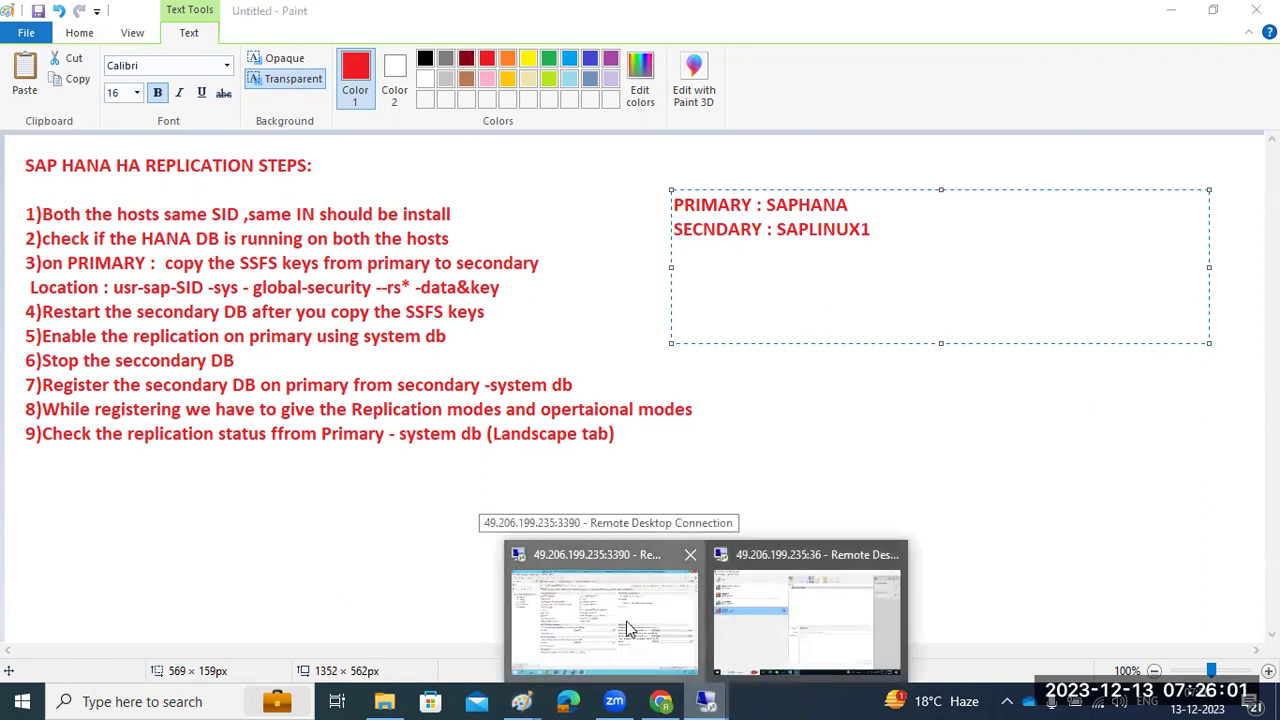
{"action": "left_click", "coordinate": [680, 653]}
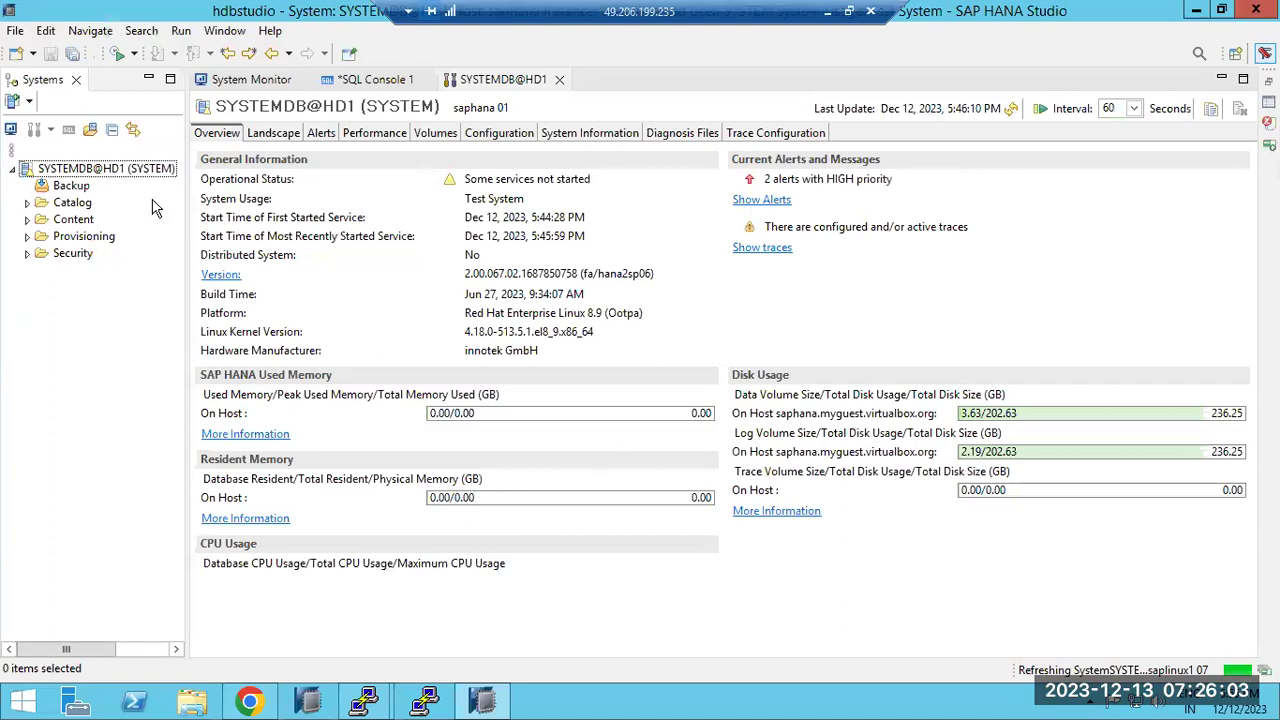
In SYSTEMDB@HD1 Properties, browse the pages and set the Resource description to PRIMARY
{"action": "left_click", "coordinate": [100, 172]}
{"action": "right_click", "coordinate": [100, 172]}
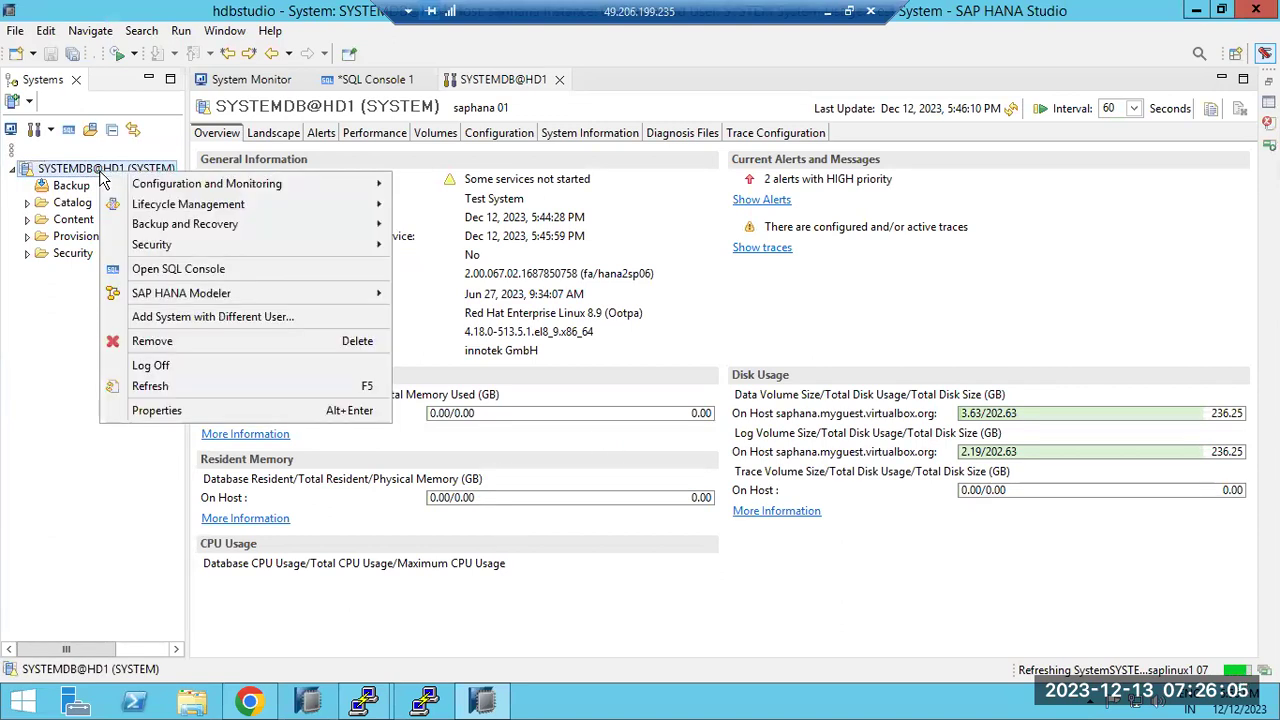
{"action": "left_click", "coordinate": [174, 407]}
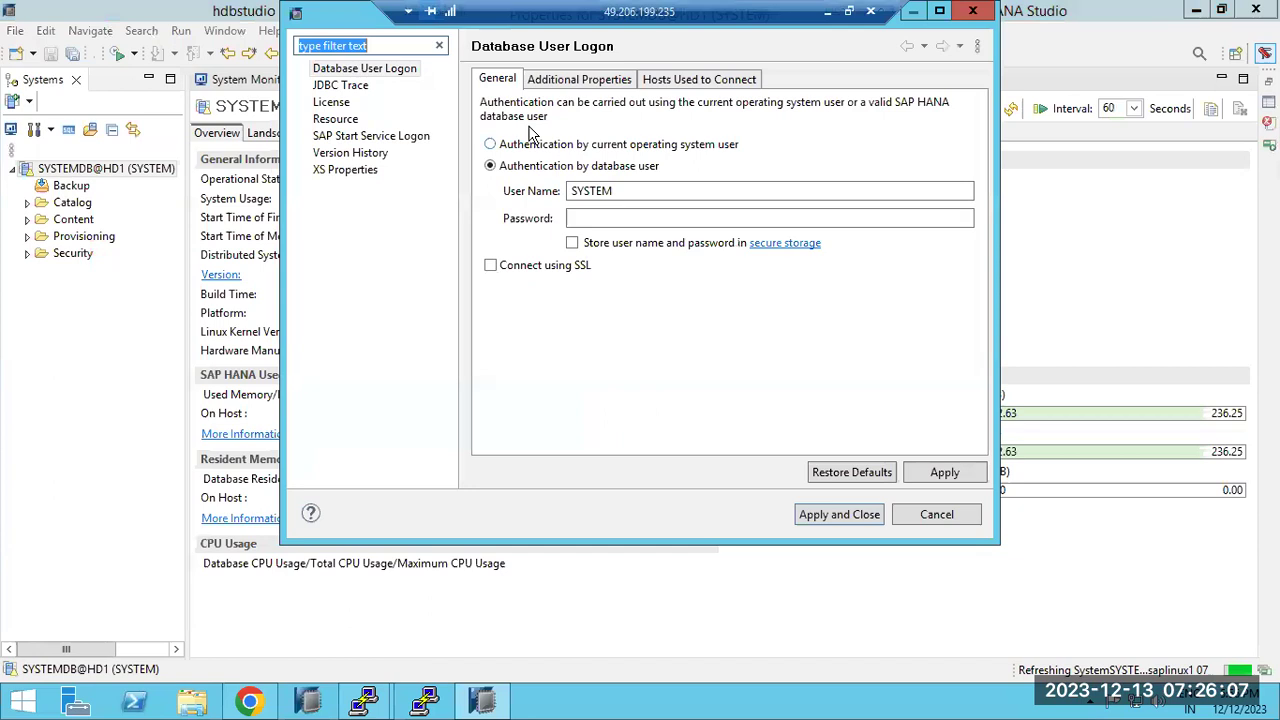
{"action": "left_click", "coordinate": [547, 82]}
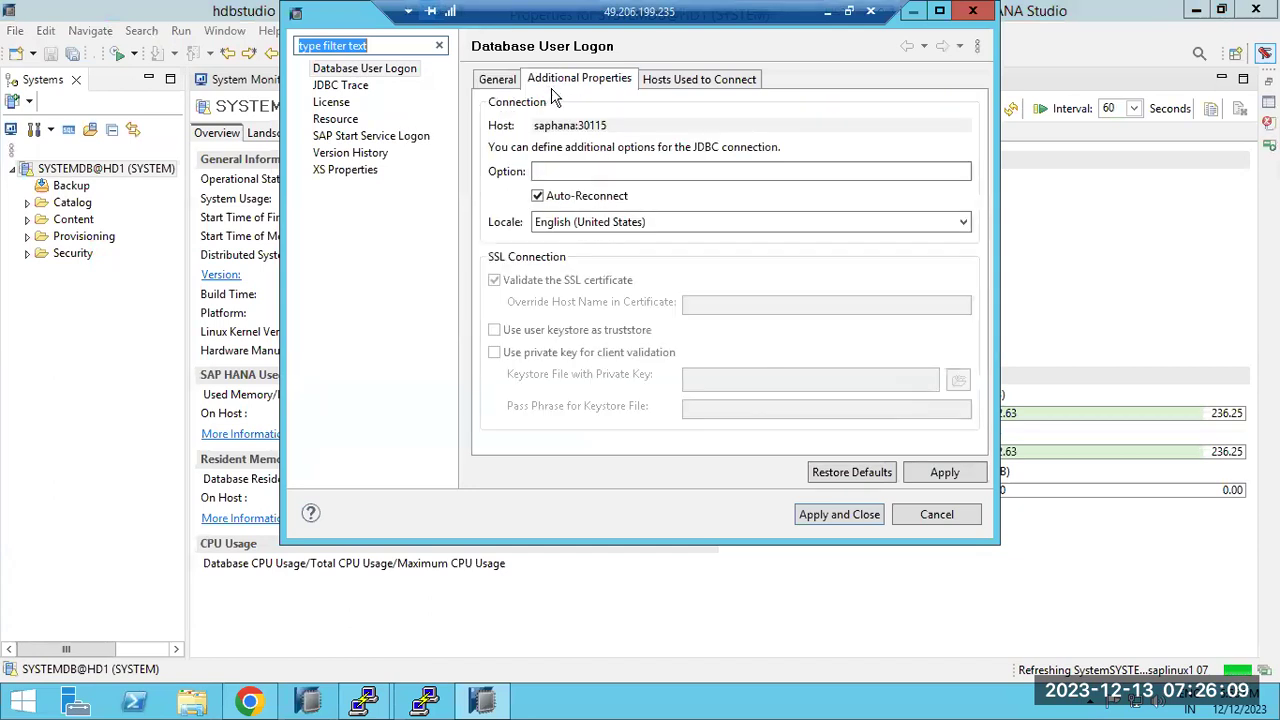
{"action": "left_click", "coordinate": [657, 80]}
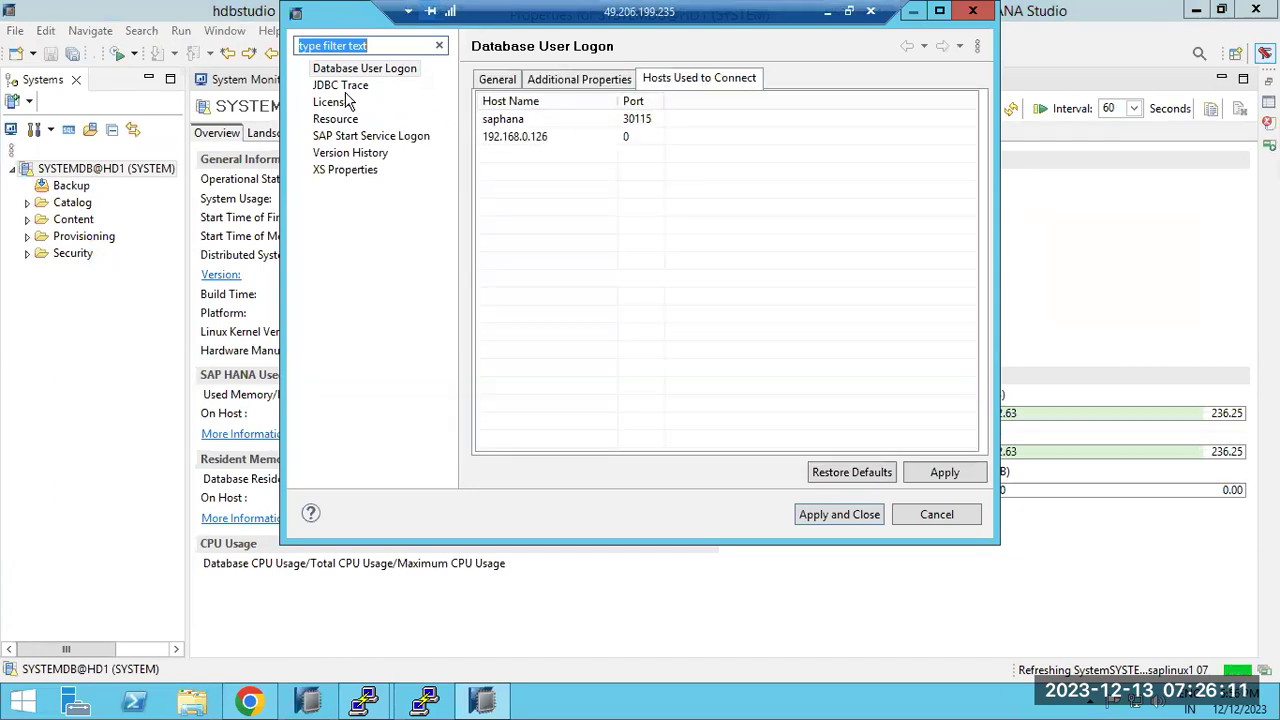
{"action": "left_click", "coordinate": [341, 87]}
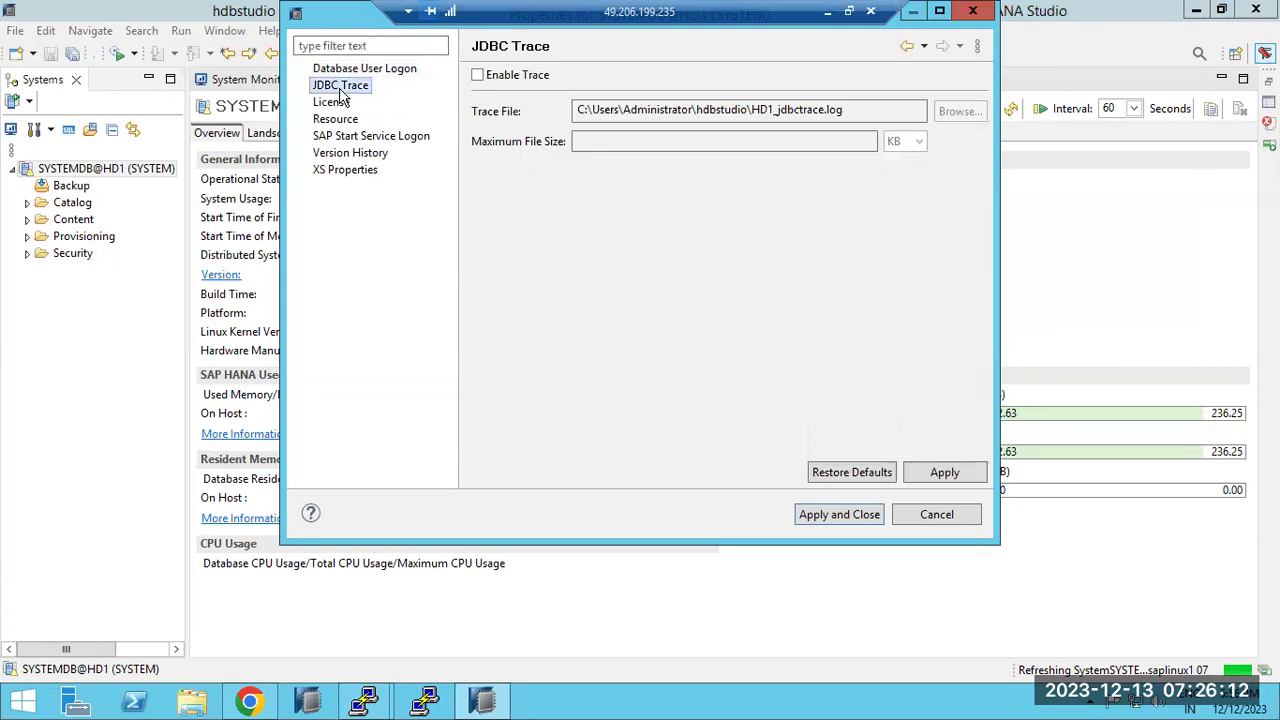
{"action": "left_click", "coordinate": [350, 171]}
{"action": "left_click", "coordinate": [345, 152]}
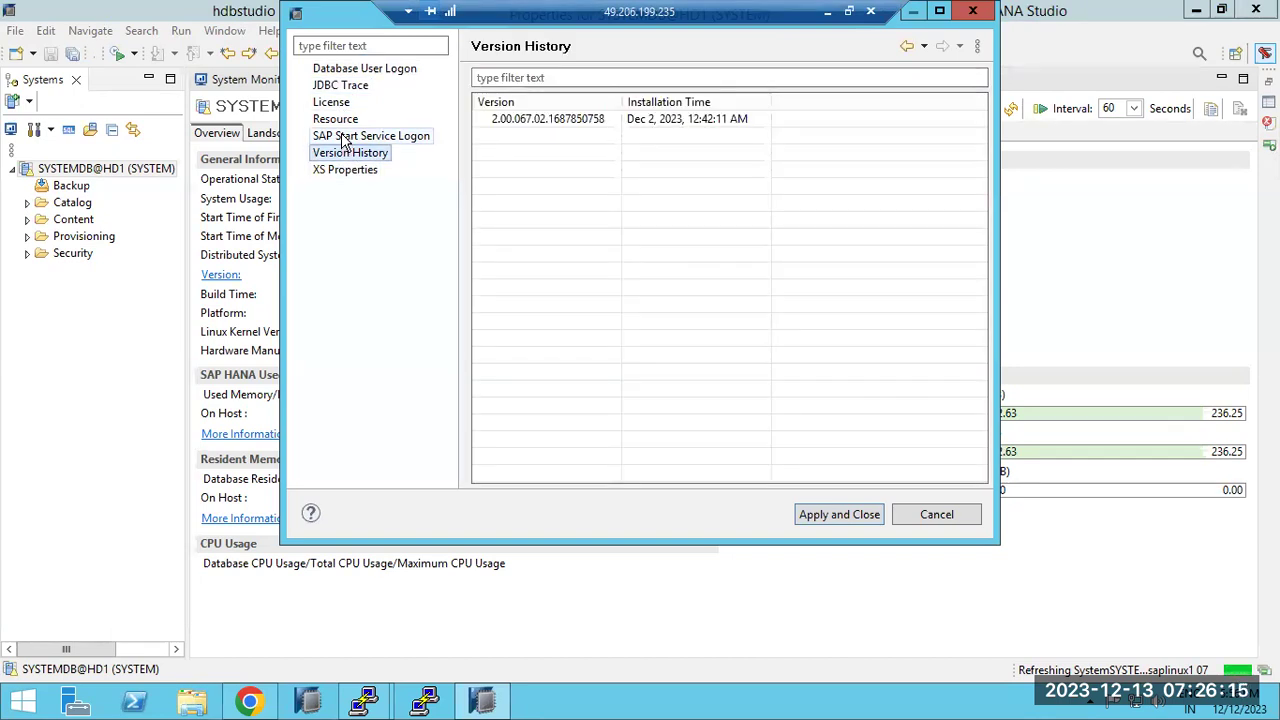
{"action": "left_click", "coordinate": [340, 135]}
{"action": "left_click", "coordinate": [335, 119]}
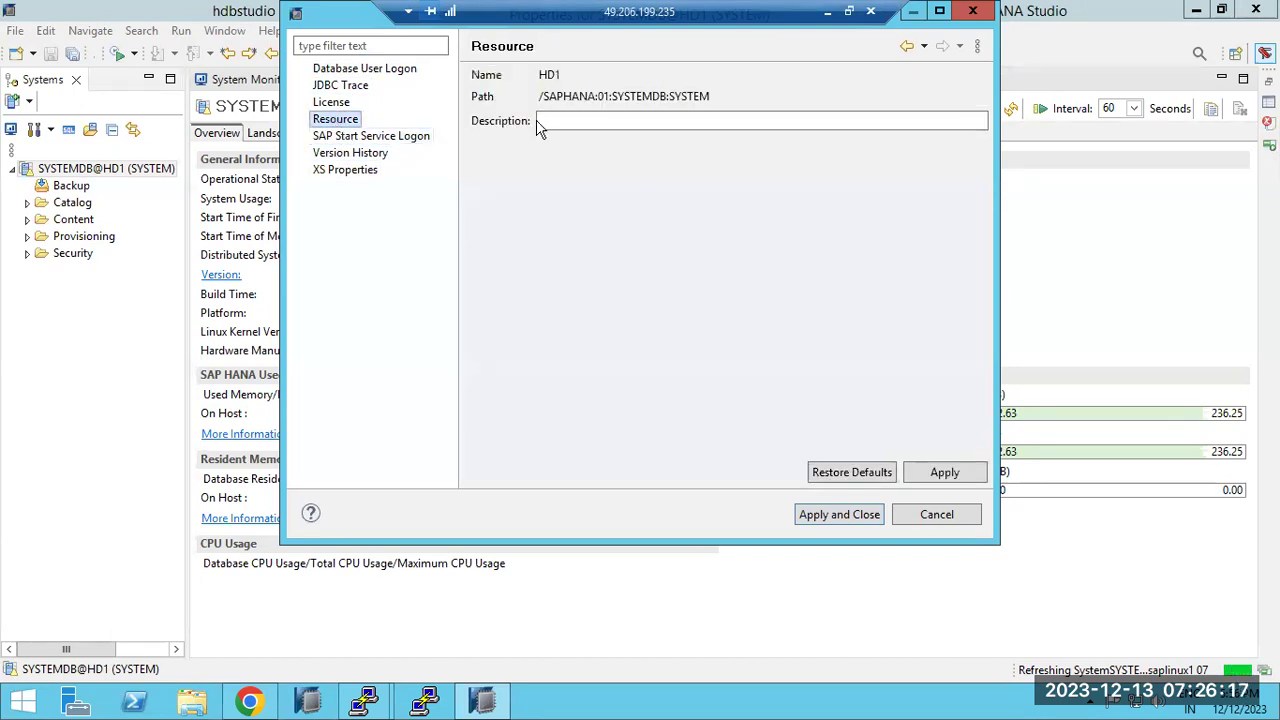
{"action": "type", "text": "PRIMARY"}
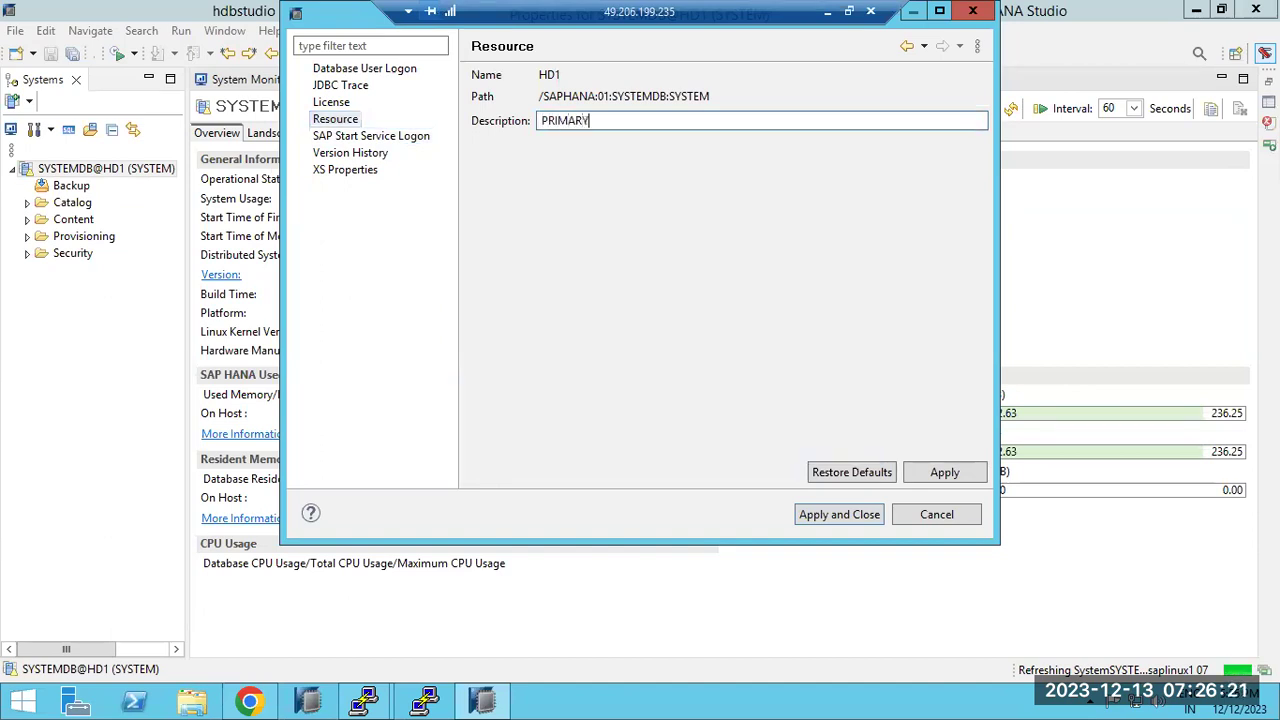
{"action": "left_click", "coordinate": [817, 513]}
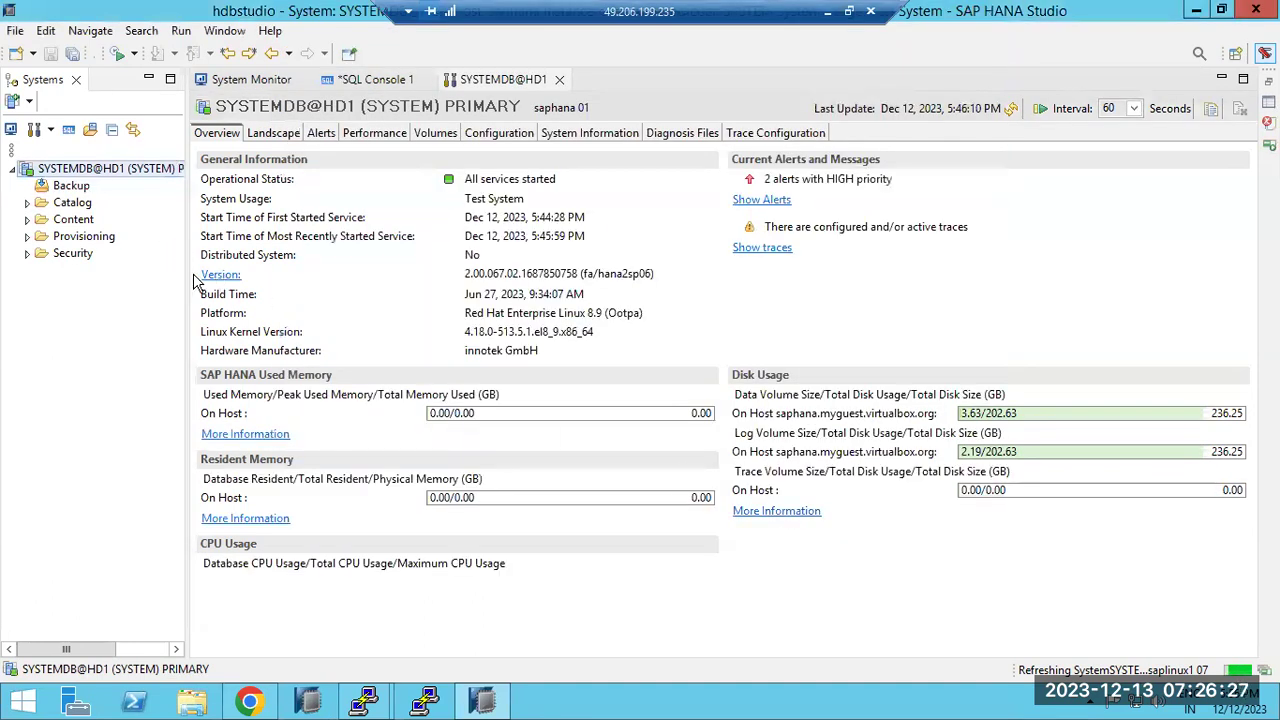
Define a new system: host saphana, instance 01, multiple containers, tenant HD1, description PRIMARY_TENANT
{"action": "left_click_drag", "start_coordinate": [188, 276], "coordinate": [249, 266]}
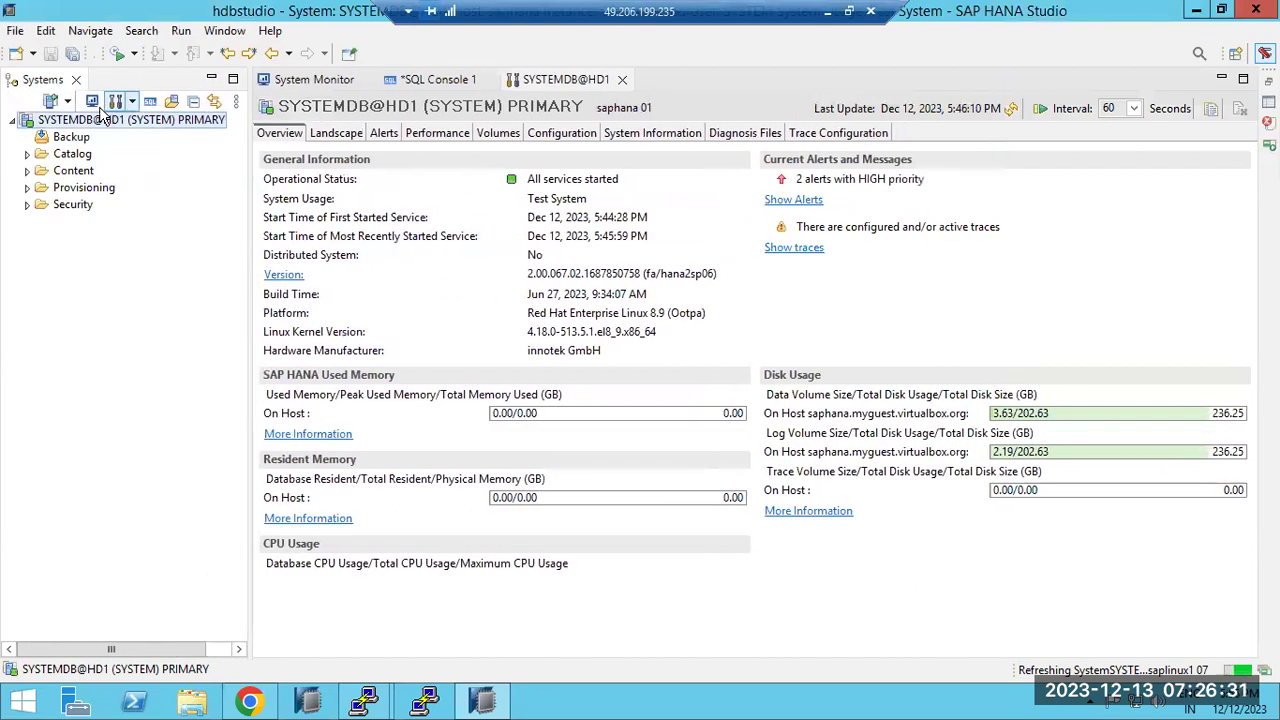
{"action": "left_click", "coordinate": [52, 102]}
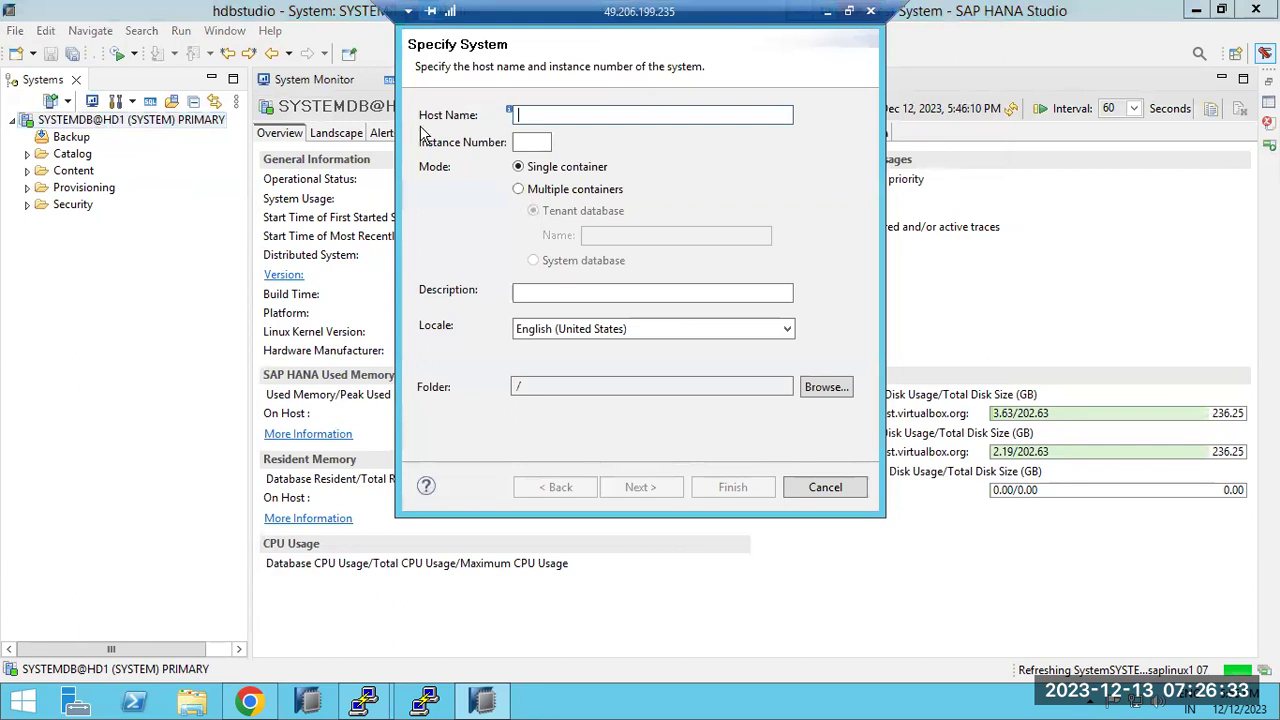
{"action": "type", "text": "sa"}
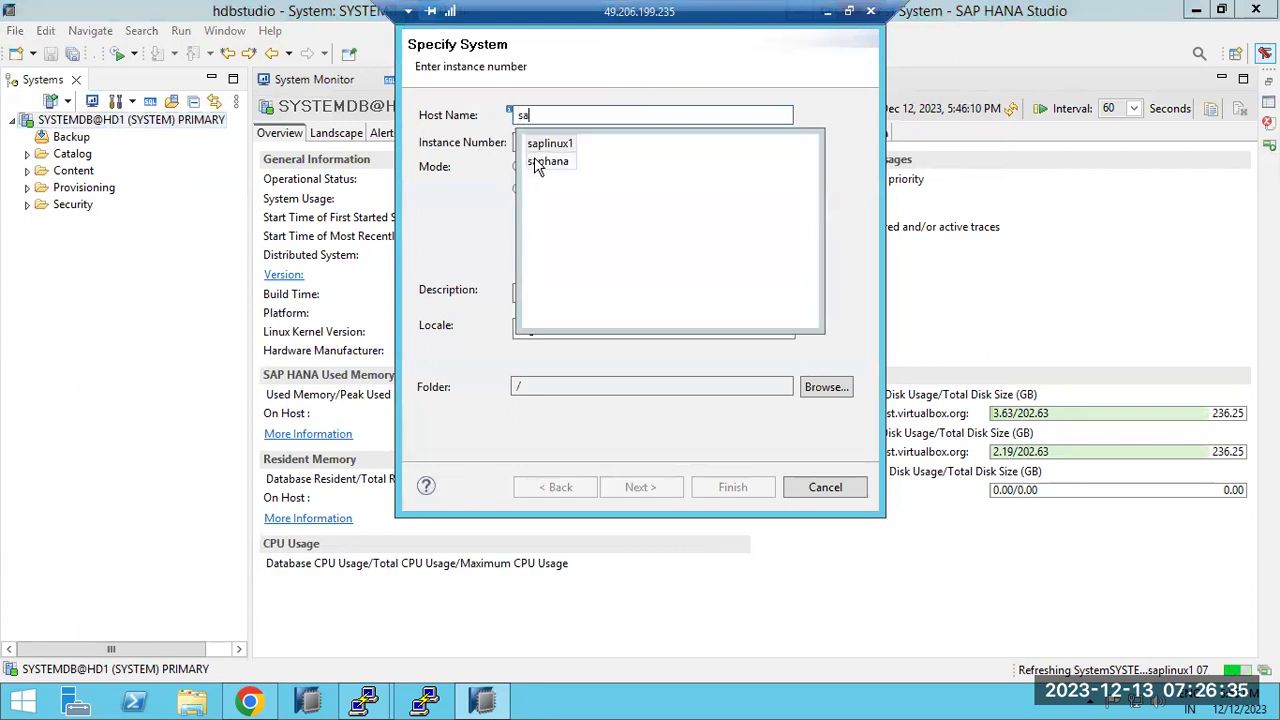
{"action": "left_click", "coordinate": [540, 161]}
{"action": "left_click", "coordinate": [530, 143]}
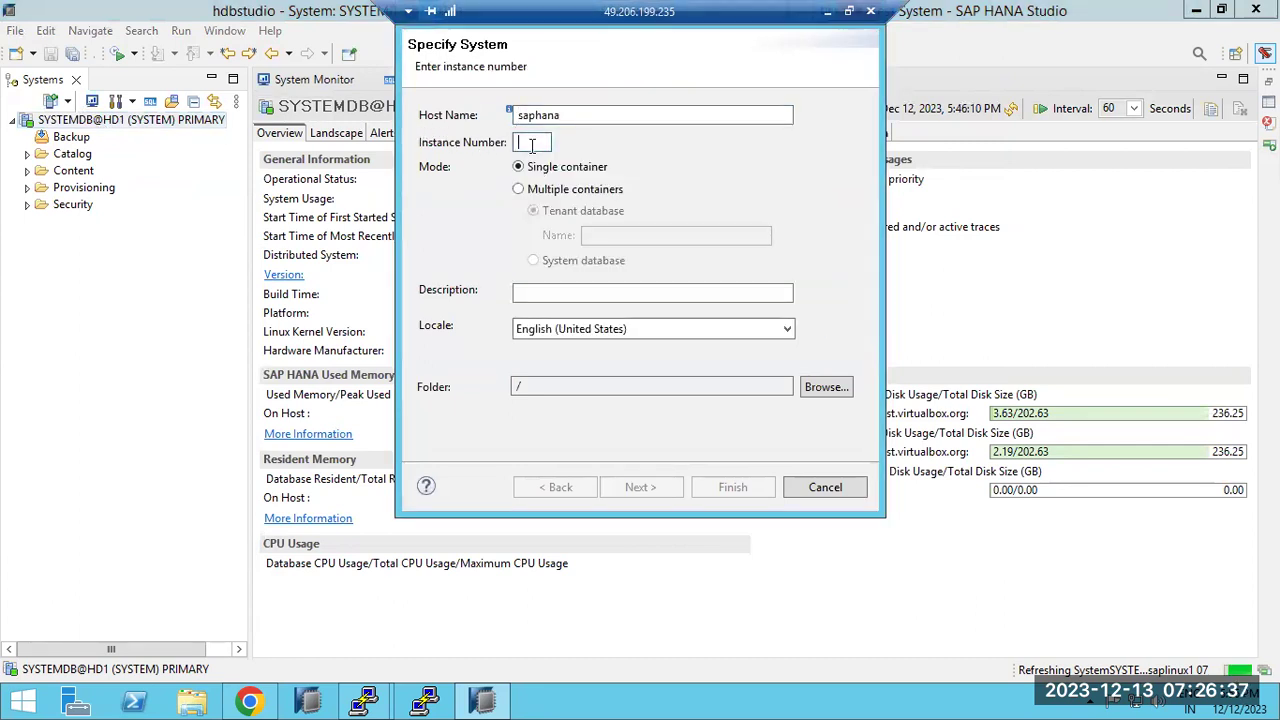
{"action": "type", "text": "01"}
{"action": "left_click", "coordinate": [528, 189]}
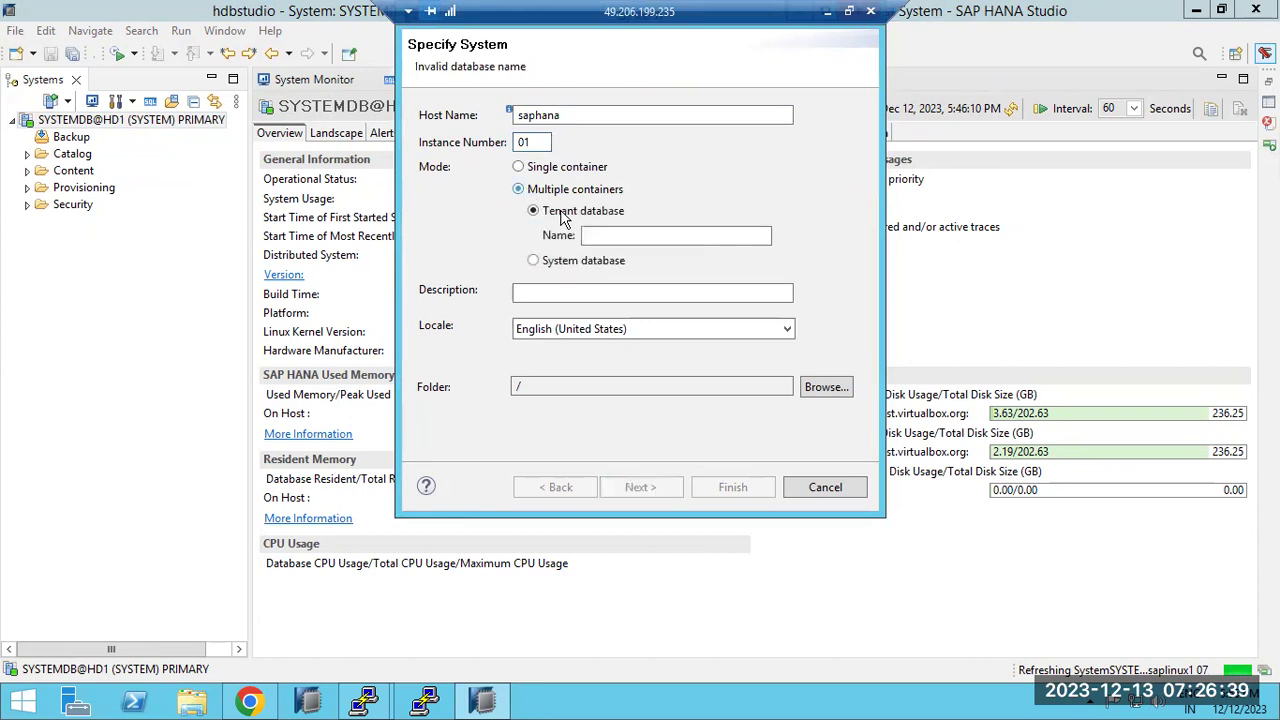
{"action": "left_click", "coordinate": [599, 232]}
{"action": "type", "text": "H"}
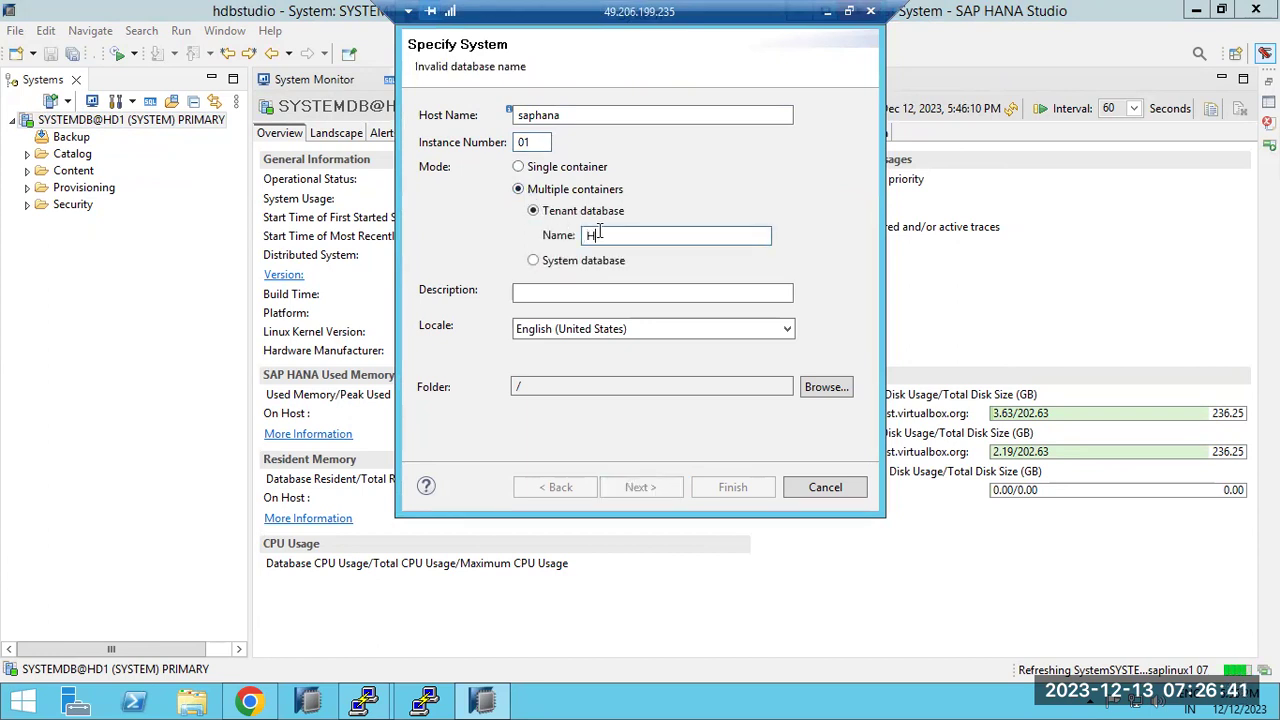
{"action": "type", "text": "D"}
{"action": "left_click", "coordinate": [545, 294]}
{"action": "type", "text": "PRIMARY_TENANT"}
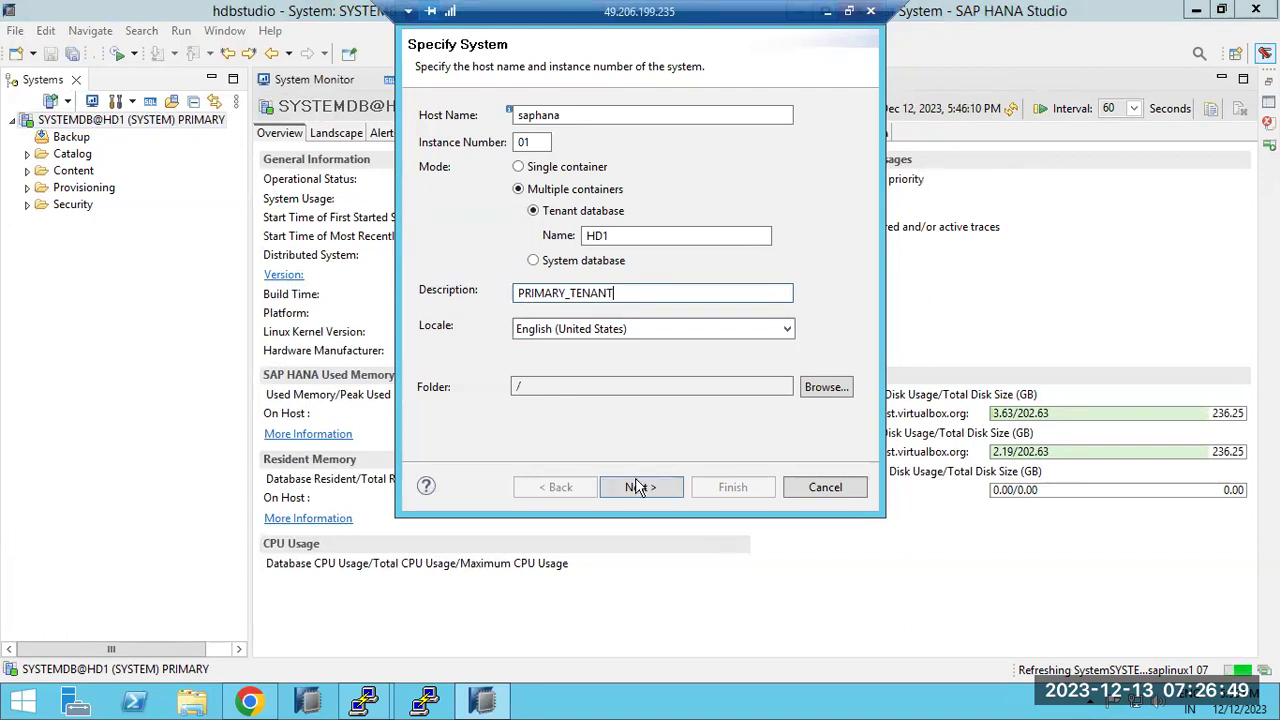
{"action": "left_click", "coordinate": [637, 487]}
Log on as user SYSTEM with the account password to finish adding the HD1 tenant
{"action": "type", "text": "SYSTEM"}
{"action": "key", "text": "Tab"}
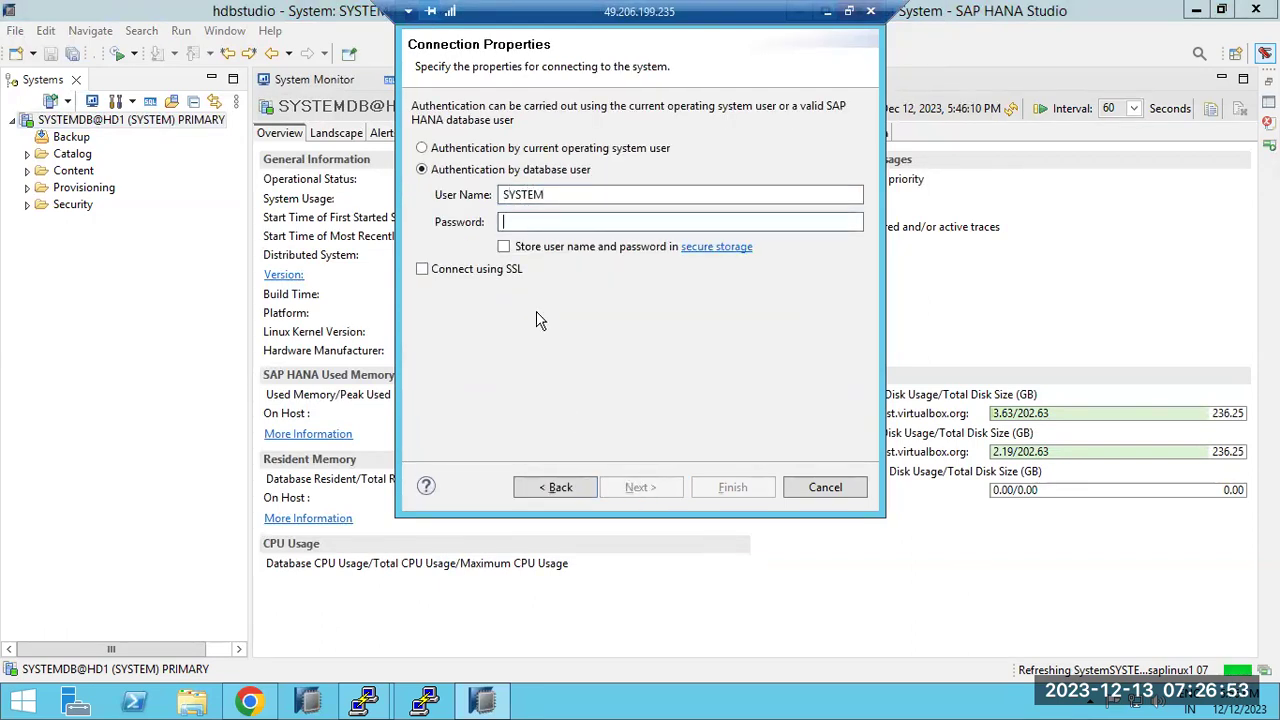
{"action": "type", "text": "***"}
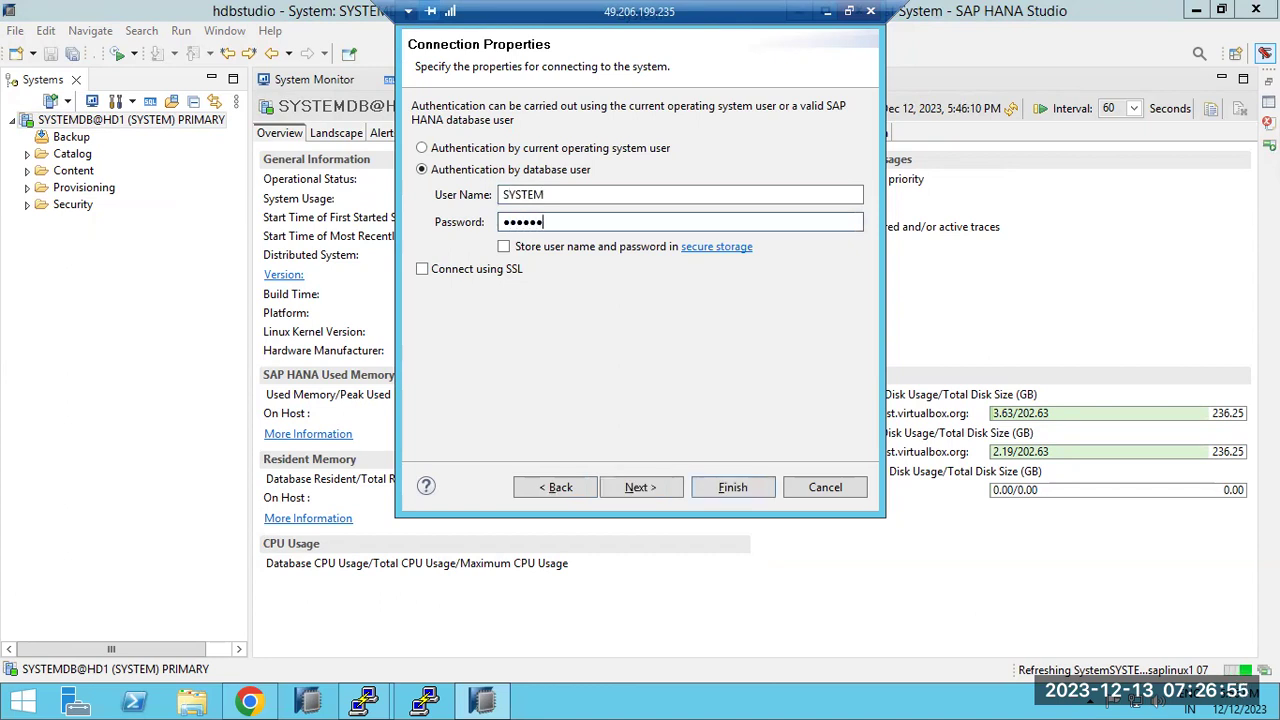
{"action": "type", "text": "******"}
{"action": "key", "text": "Return"}
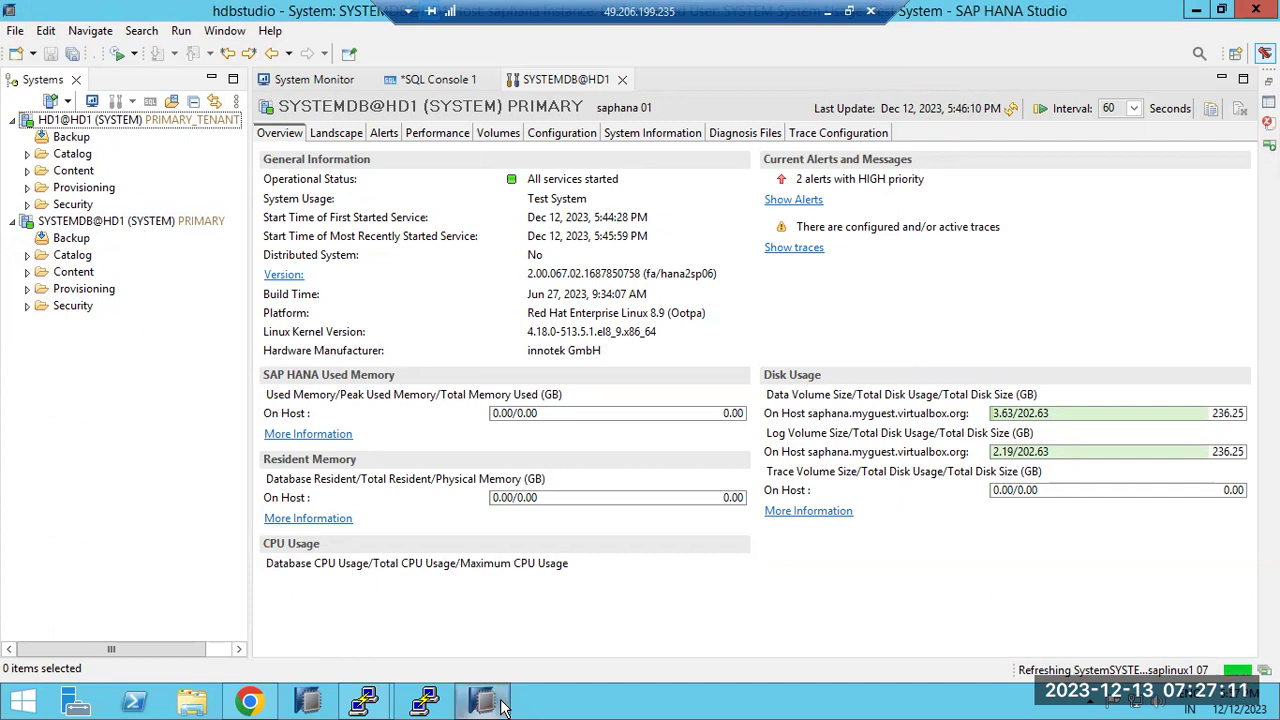
{"action": "left_click", "coordinate": [422, 700]}
From PuTTY, use the taskbar's Show the desktop to reveal the remote server desktop
{"action": "mouse_move", "coordinate": [378, 700]}
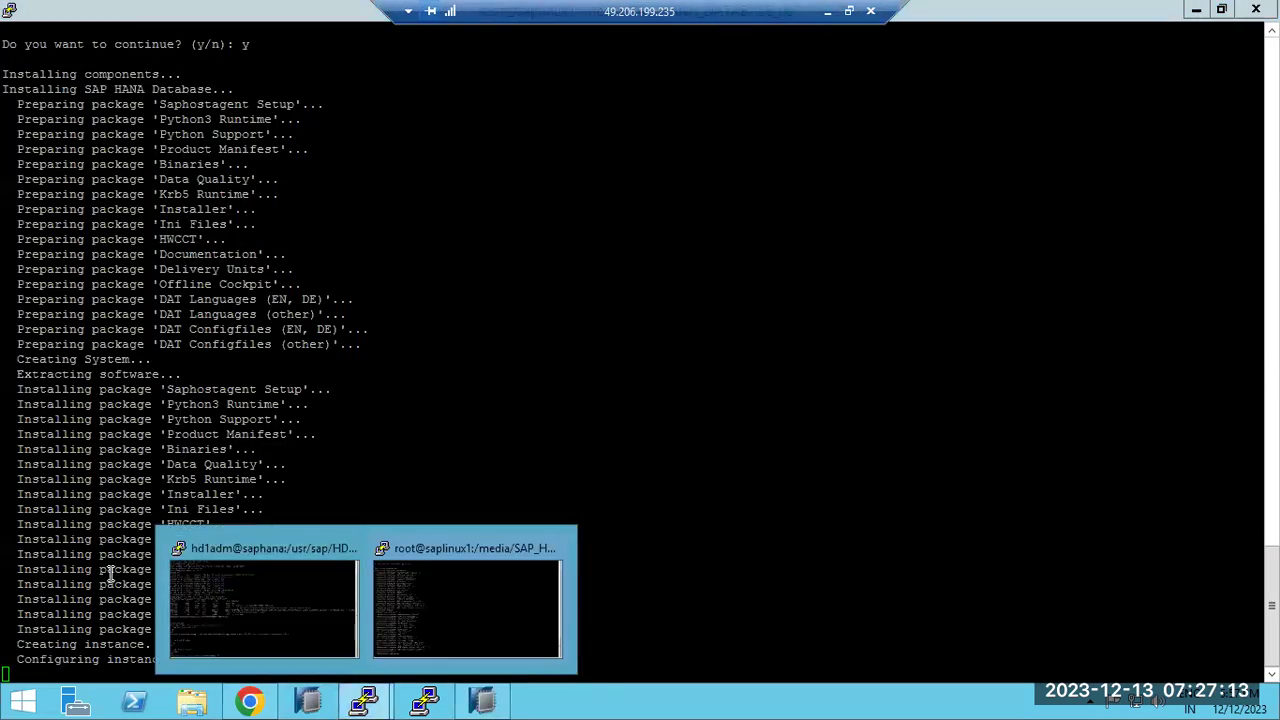
{"action": "left_click_drag", "start_coordinate": [128, 584], "coordinate": [60, 482]}
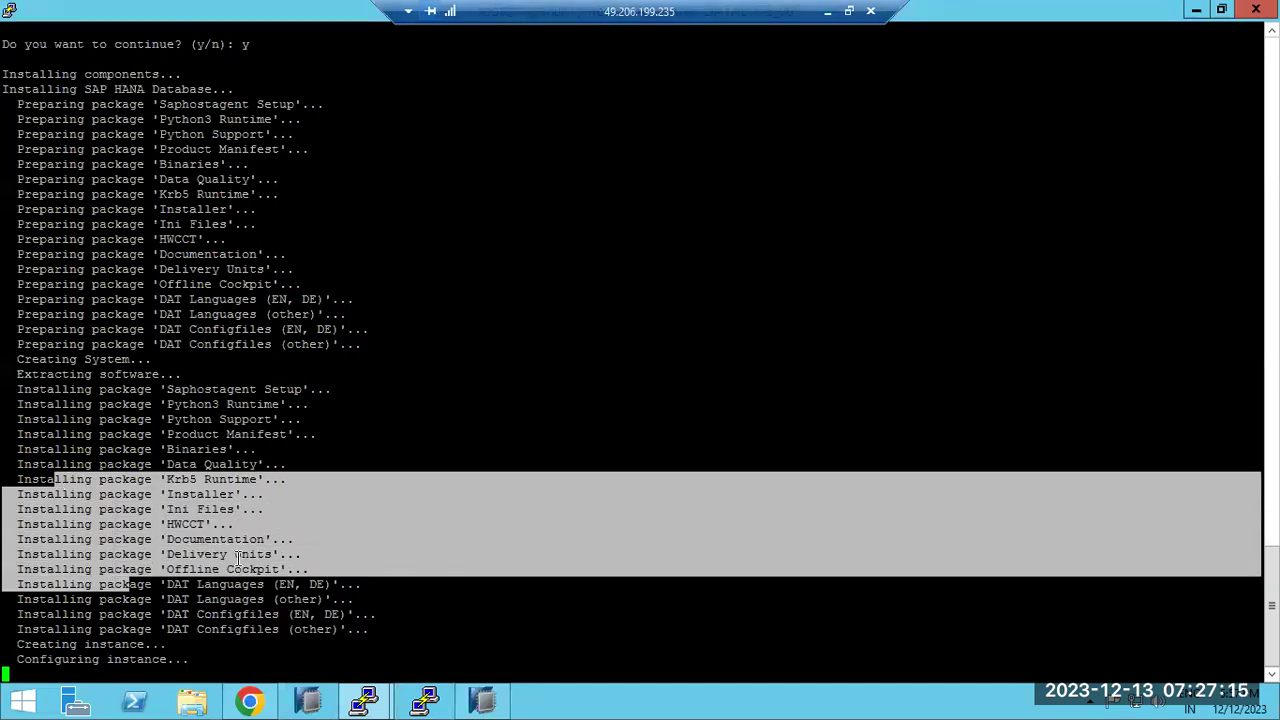
{"action": "left_click", "coordinate": [560, 706]}
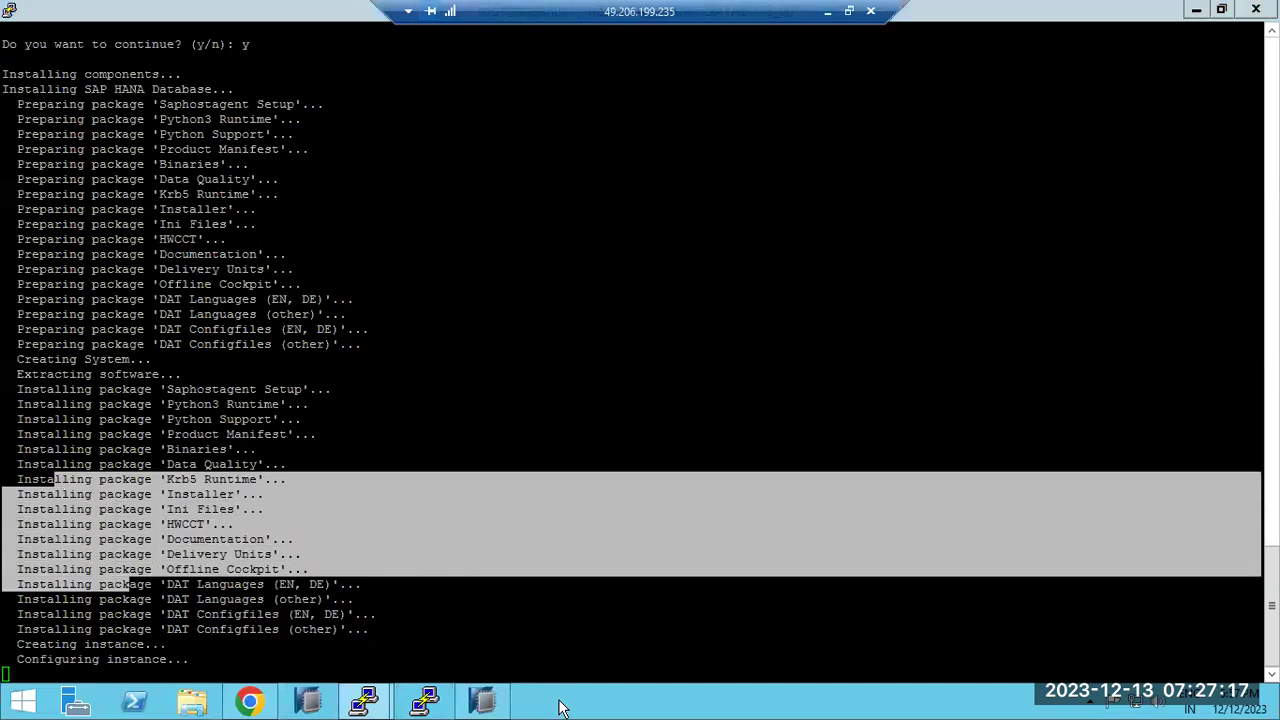
{"action": "right_click", "coordinate": [560, 706]}
{"action": "left_click", "coordinate": [592, 636]}
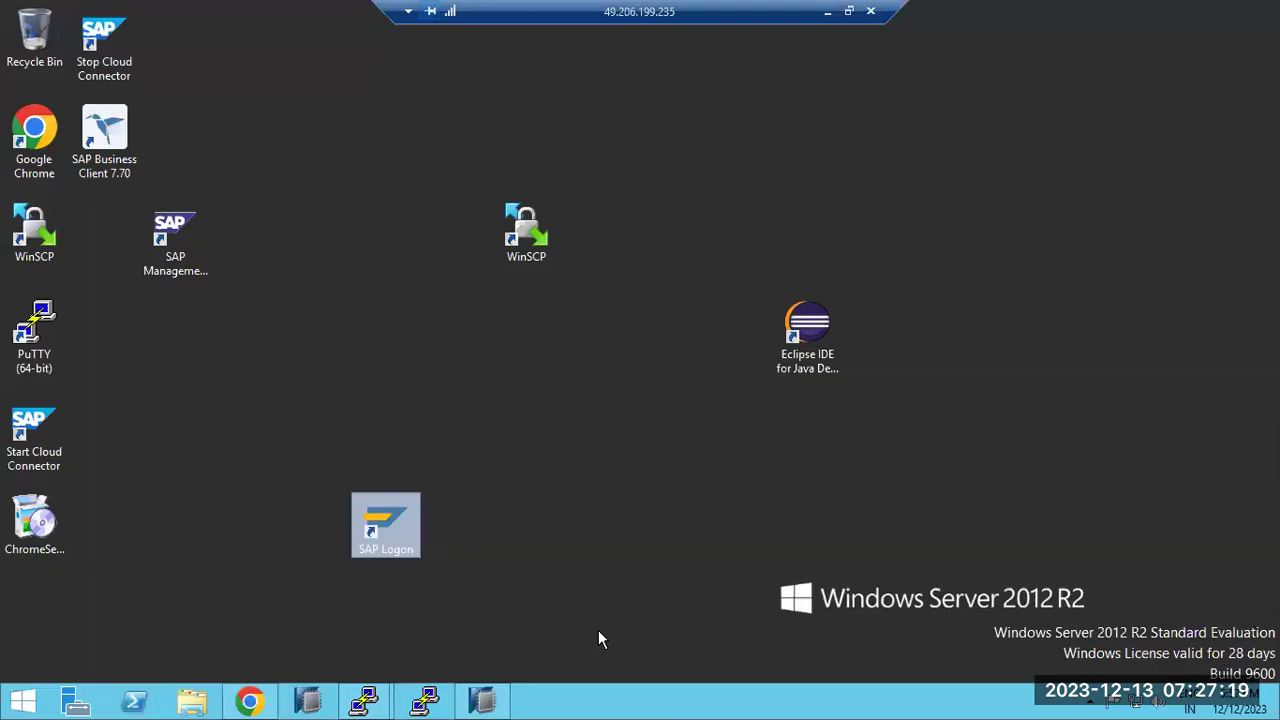
{"action": "left_click", "coordinate": [517, 229]}
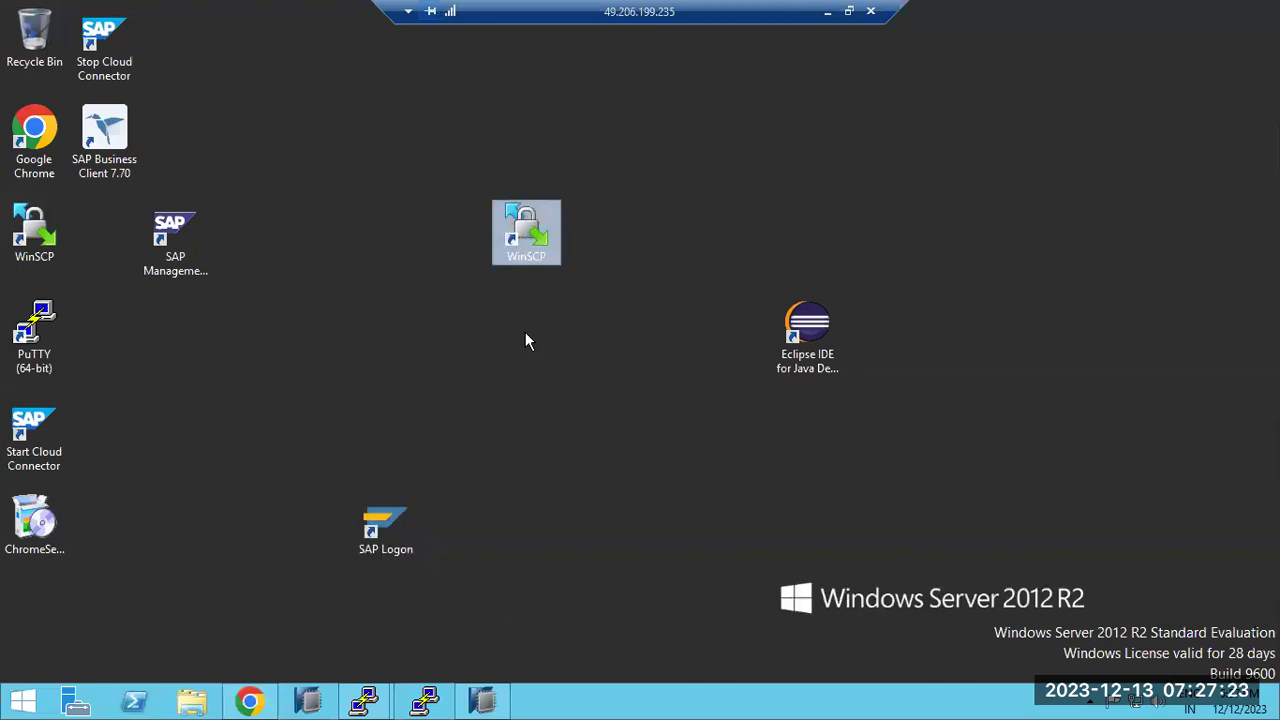
Glance at the Paint notes, then go back to the remote desktop and launch WinSCP
{"action": "left_click", "coordinate": [828, 12]}
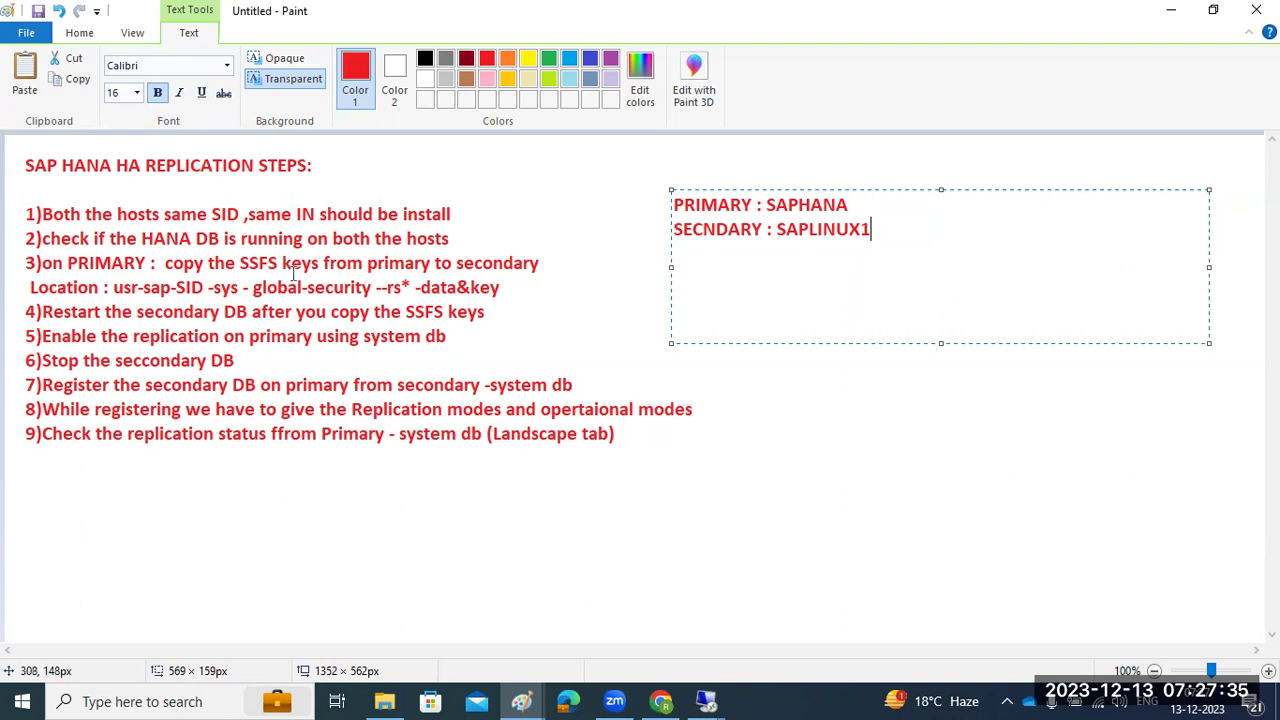
{"action": "left_click", "coordinate": [706, 701]}
{"action": "left_click", "coordinate": [632, 610]}
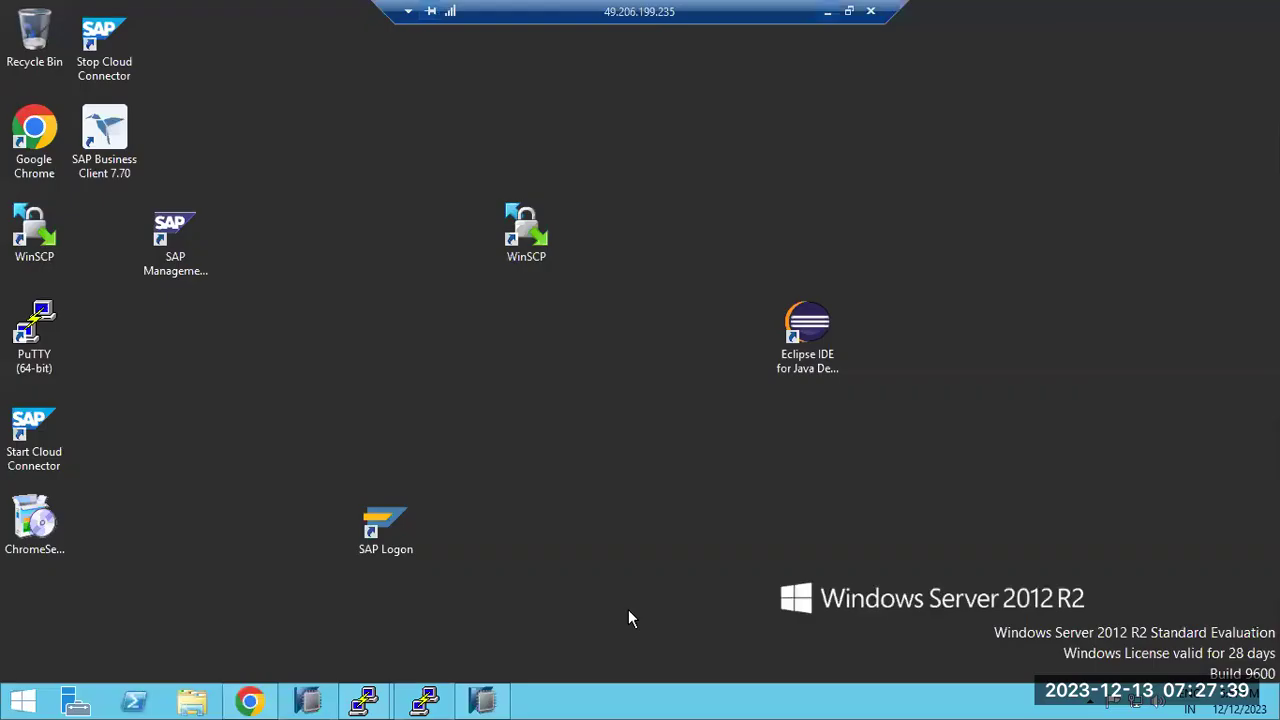
{"action": "double_click", "coordinate": [538, 228]}
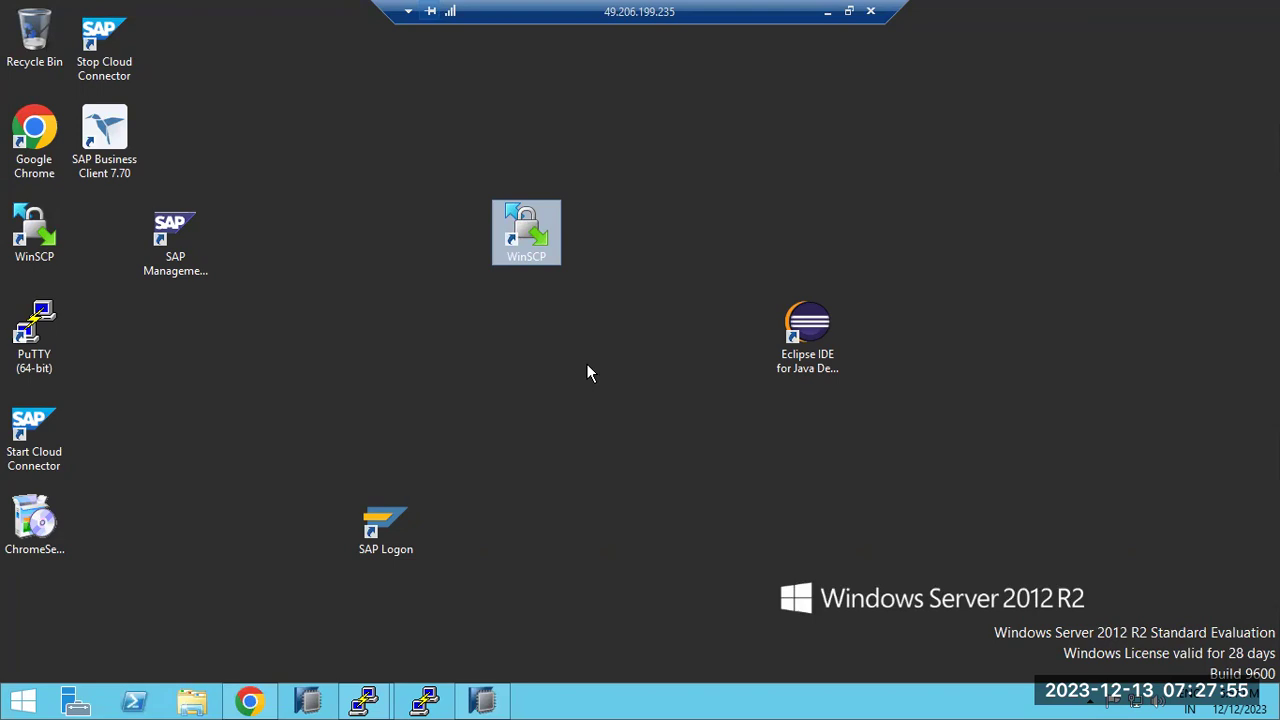
Launch WinSCP, keep waiting while it is not responding, and dismiss the login prompt
{"action": "double_click", "coordinate": [522, 240]}
{"action": "left_click", "coordinate": [557, 328]}
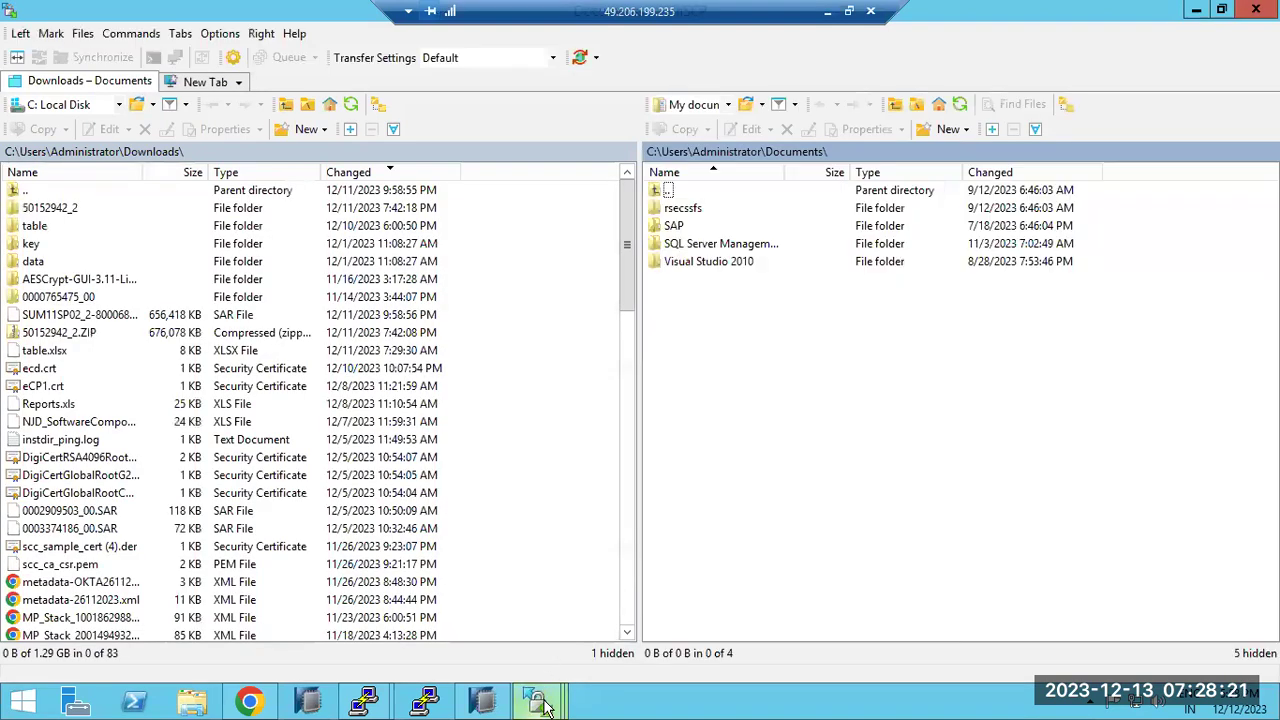
{"action": "mouse_move", "coordinate": [537, 700]}
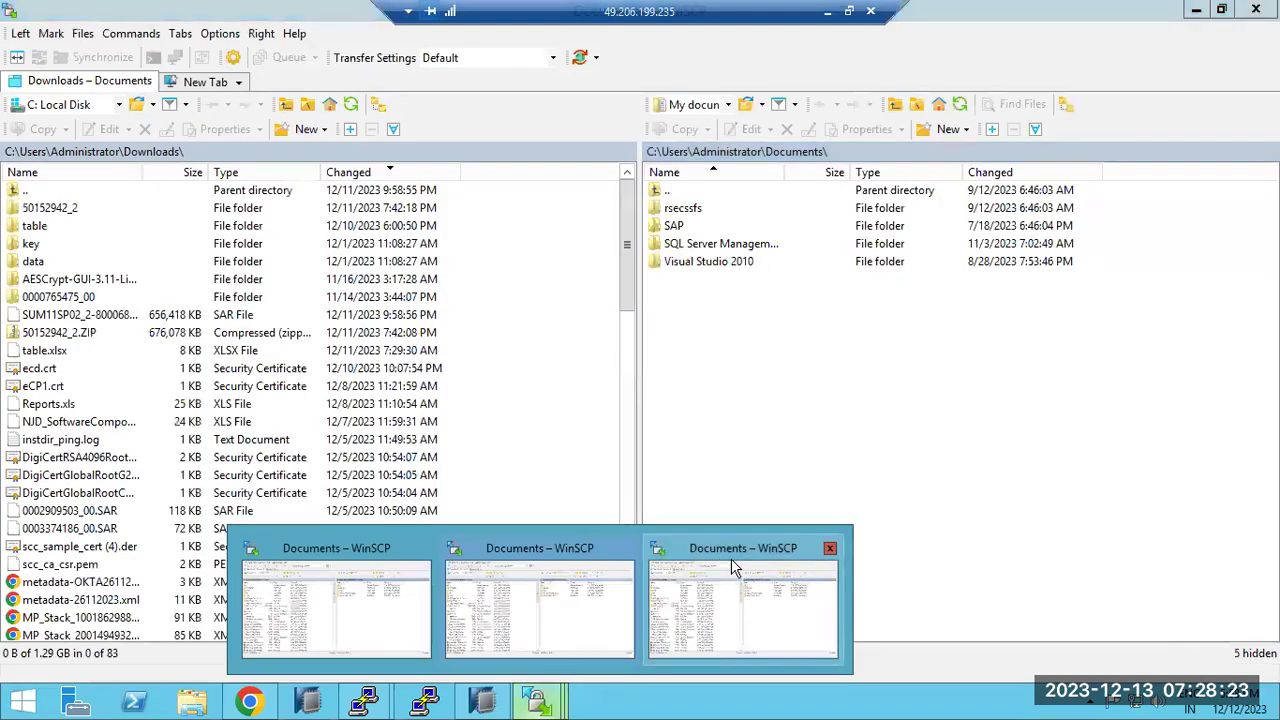
{"action": "left_click", "coordinate": [566, 588]}
{"action": "mouse_move", "coordinate": [537, 700]}
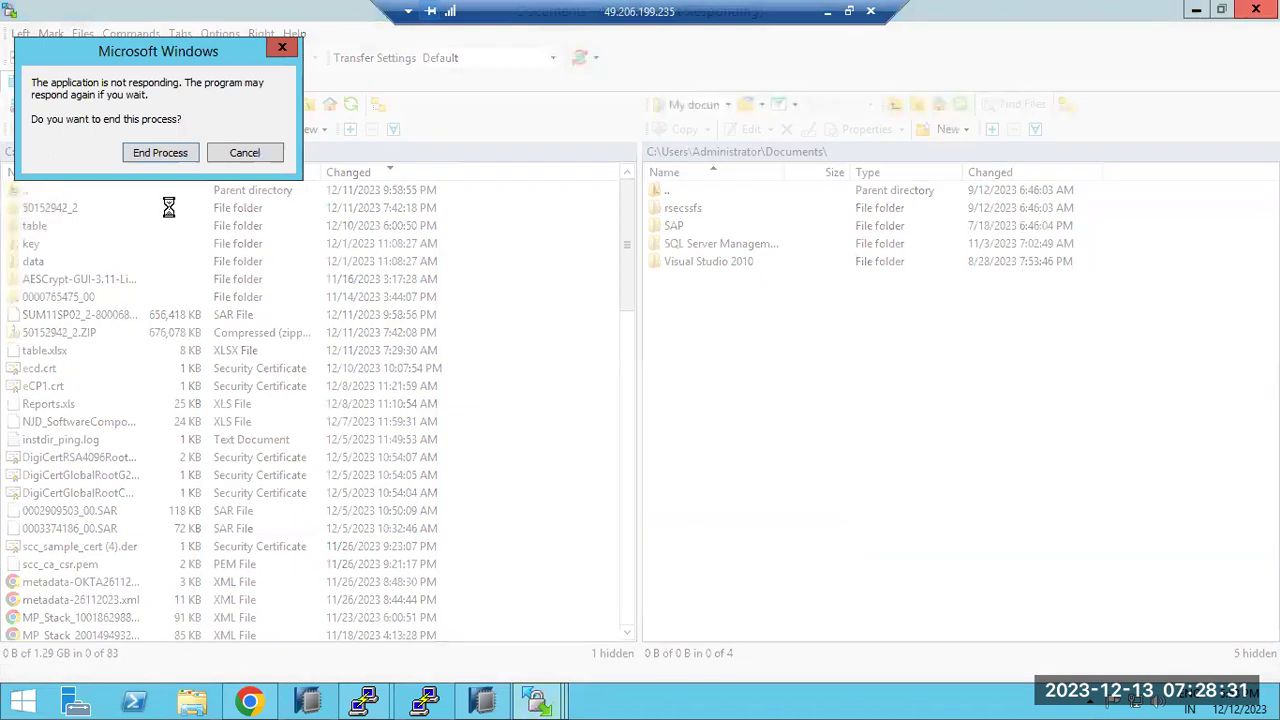
{"action": "left_click", "coordinate": [258, 160]}
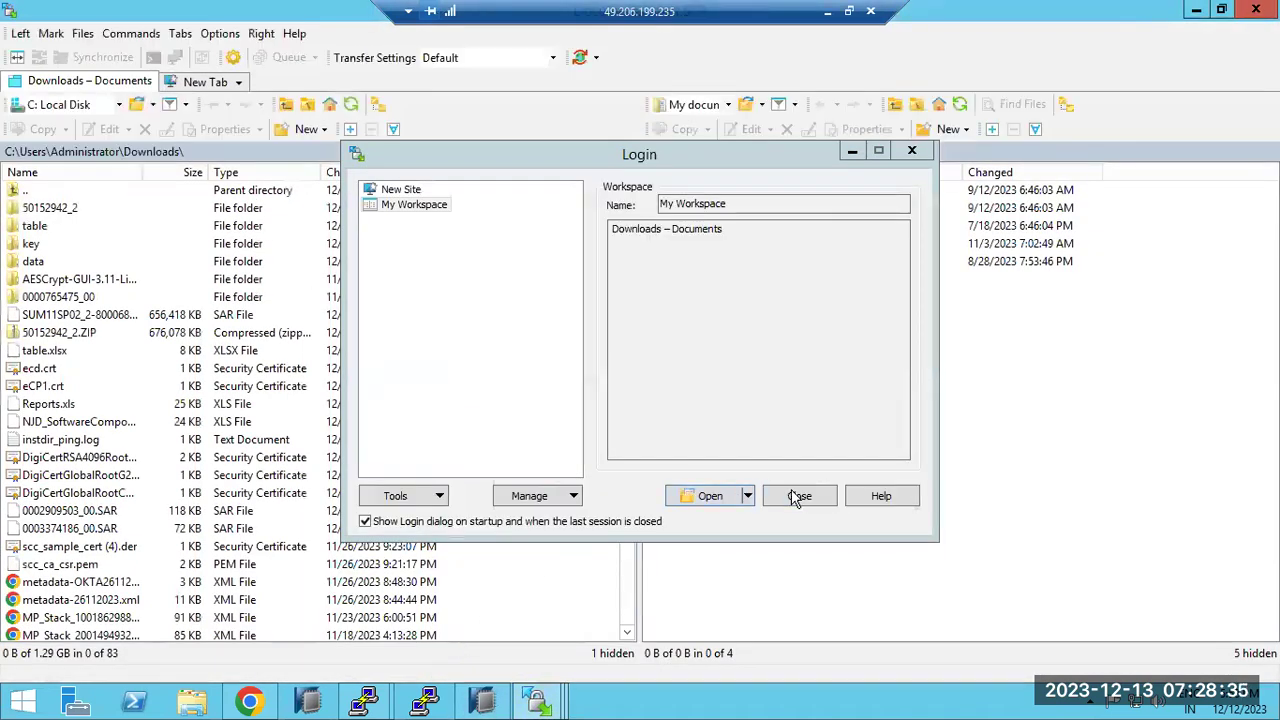
{"action": "left_click", "coordinate": [797, 495]}
Close the duplicate WinSCP windows one by one, dismissing each reappearing login prompt
{"action": "mouse_move", "coordinate": [545, 700]}
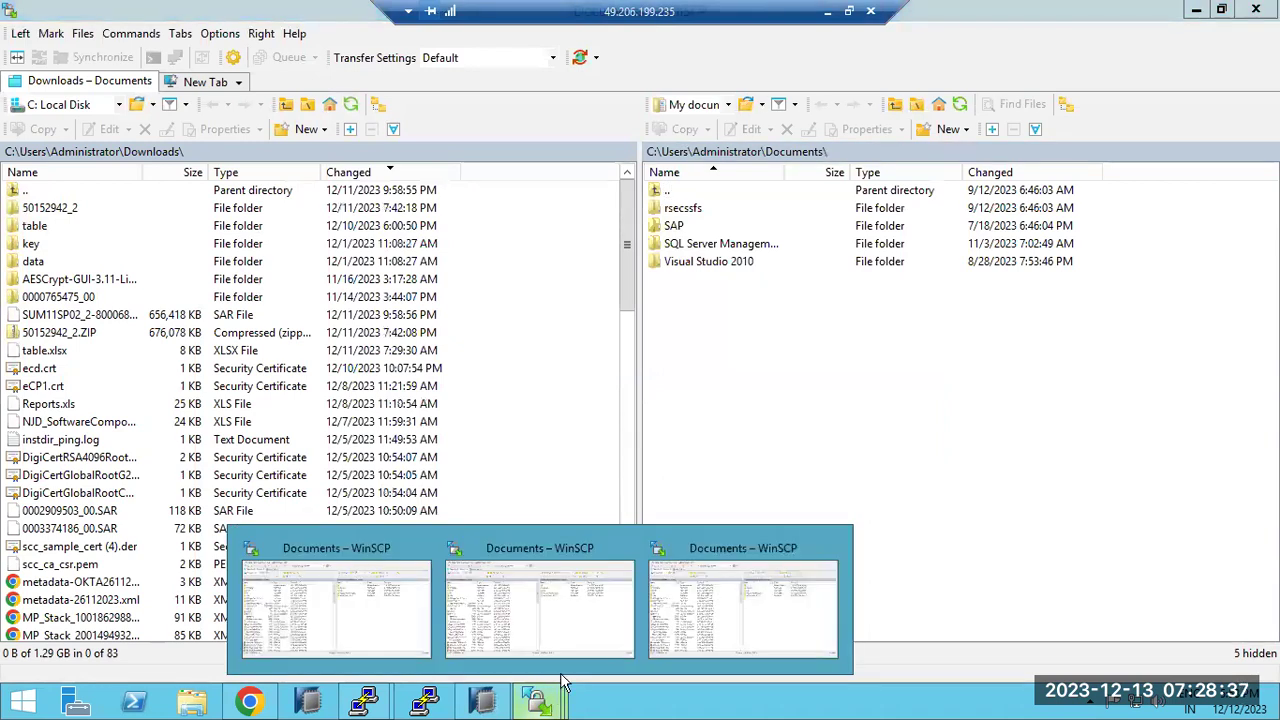
{"action": "left_click", "coordinate": [830, 550]}
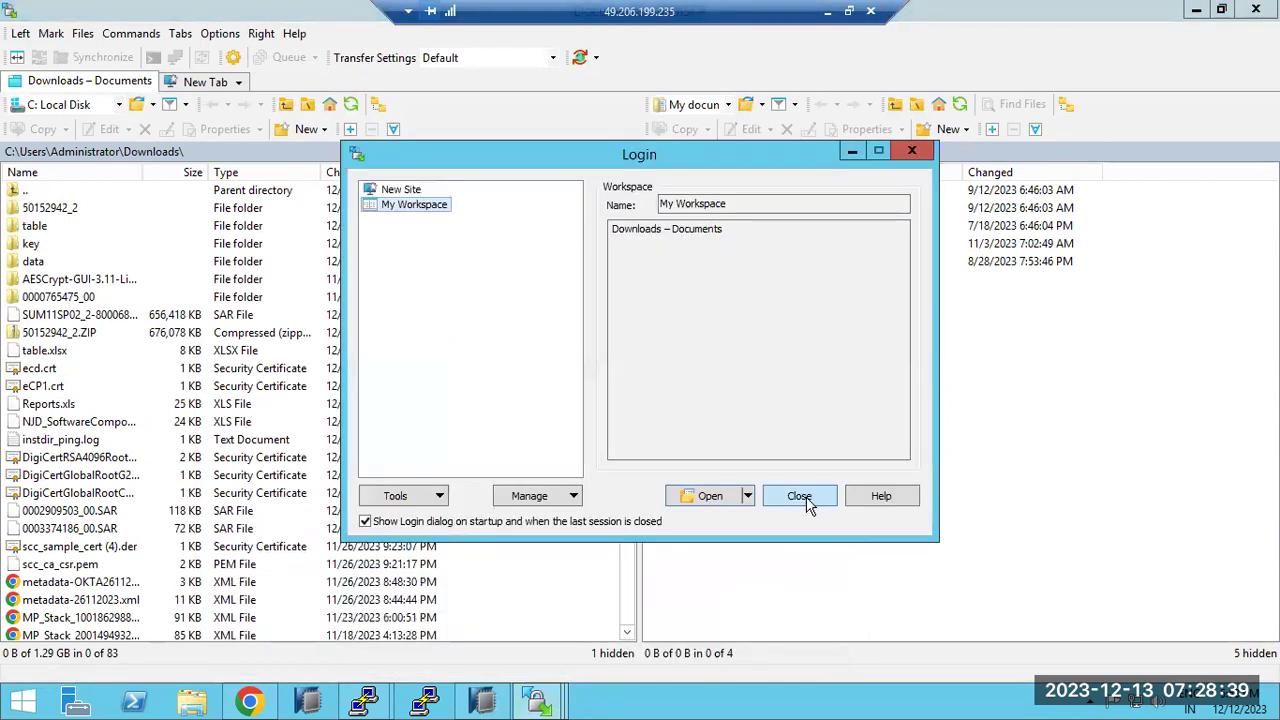
{"action": "left_click", "coordinate": [808, 500]}
{"action": "mouse_move", "coordinate": [558, 704]}
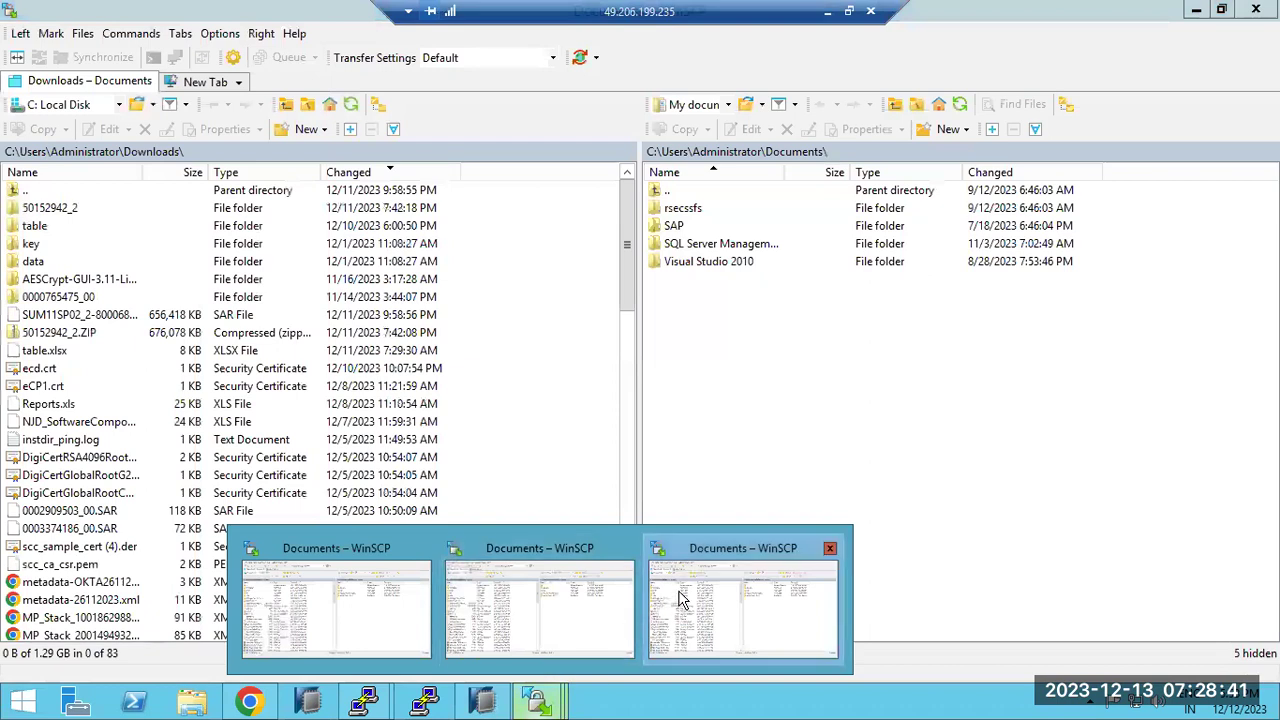
{"action": "left_click", "coordinate": [627, 551]}
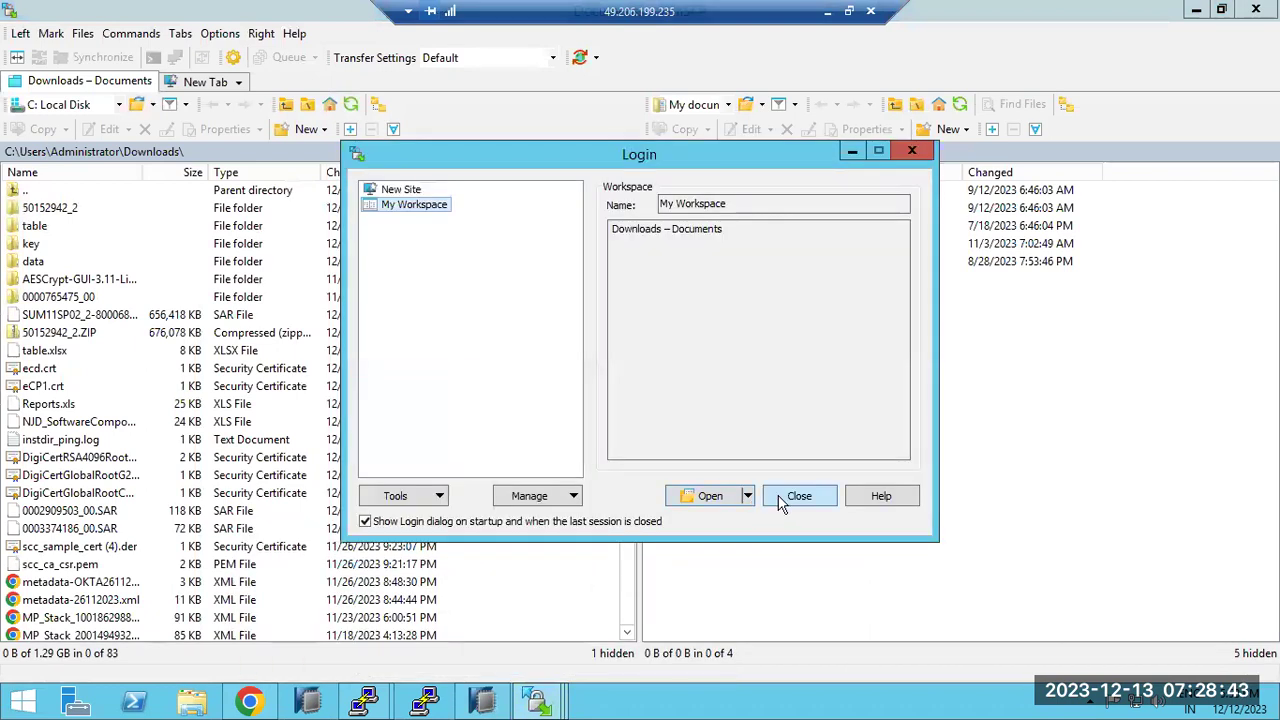
{"action": "left_click", "coordinate": [788, 500]}
{"action": "mouse_move", "coordinate": [530, 700]}
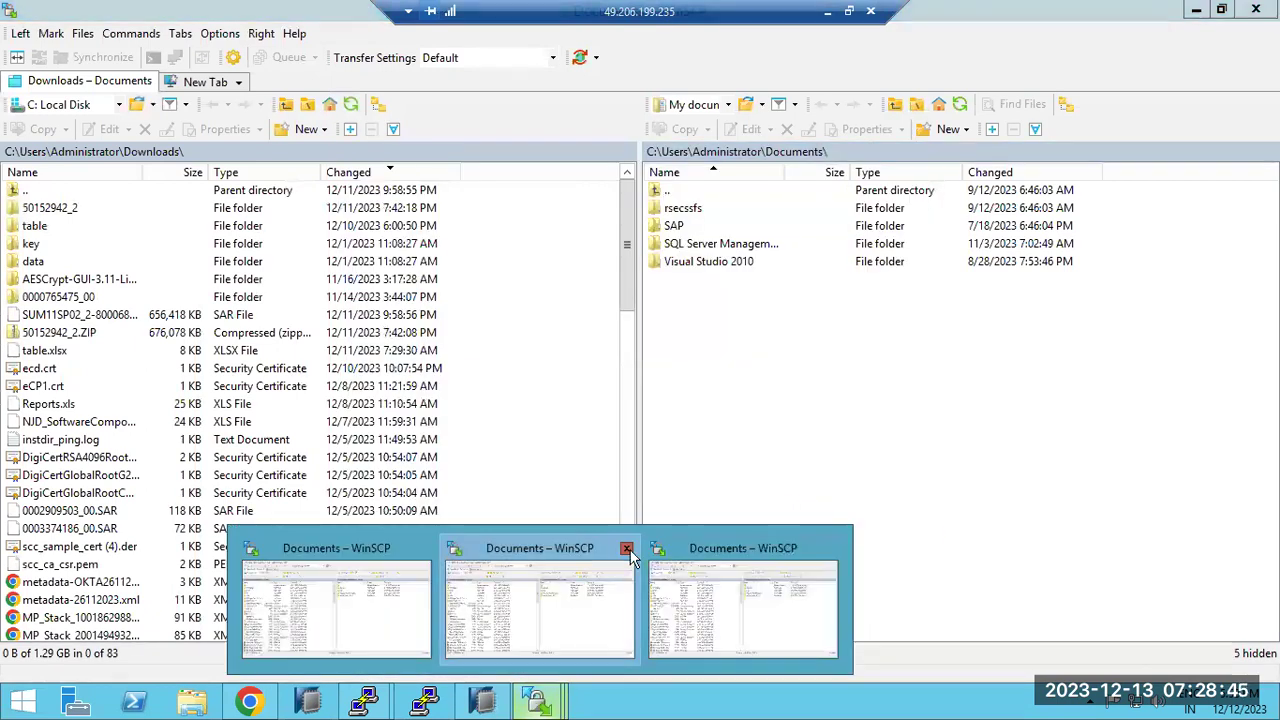
{"action": "left_click", "coordinate": [626, 549]}
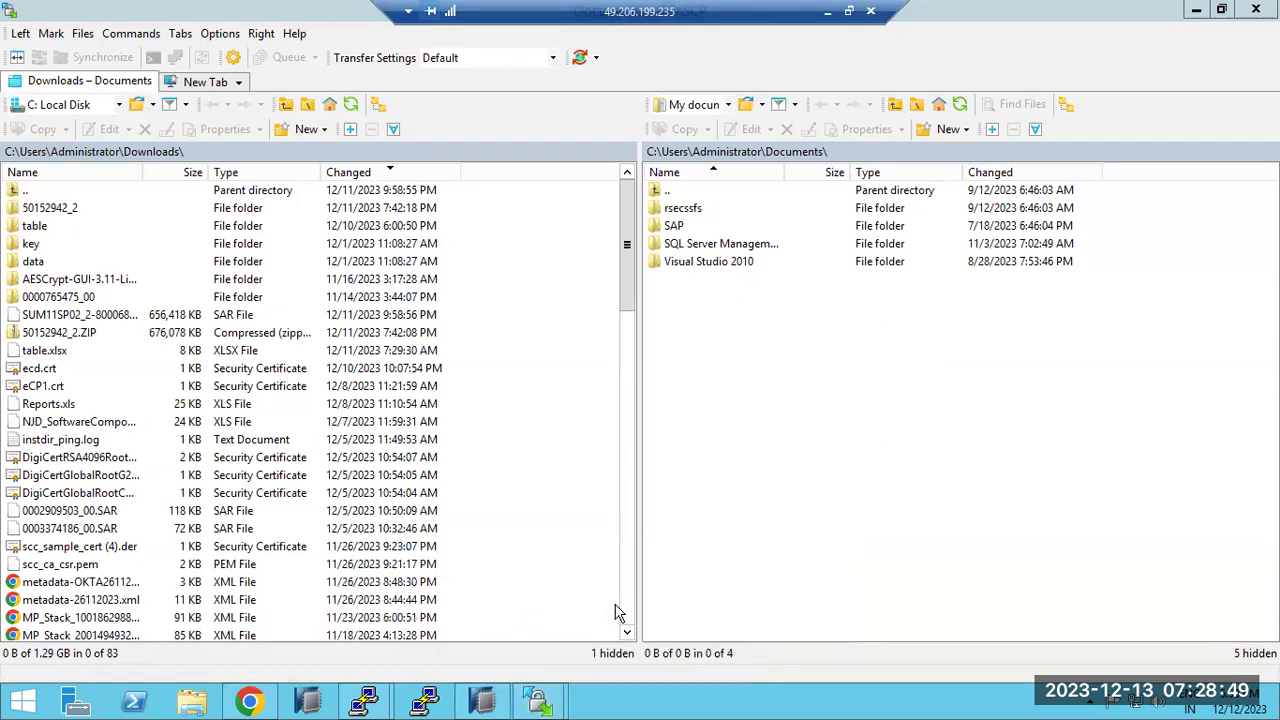
{"action": "left_click", "coordinate": [553, 704]}
Check the saplinux1 installation progress in its terminal, then return to WinSCP
{"action": "mouse_move", "coordinate": [388, 704]}
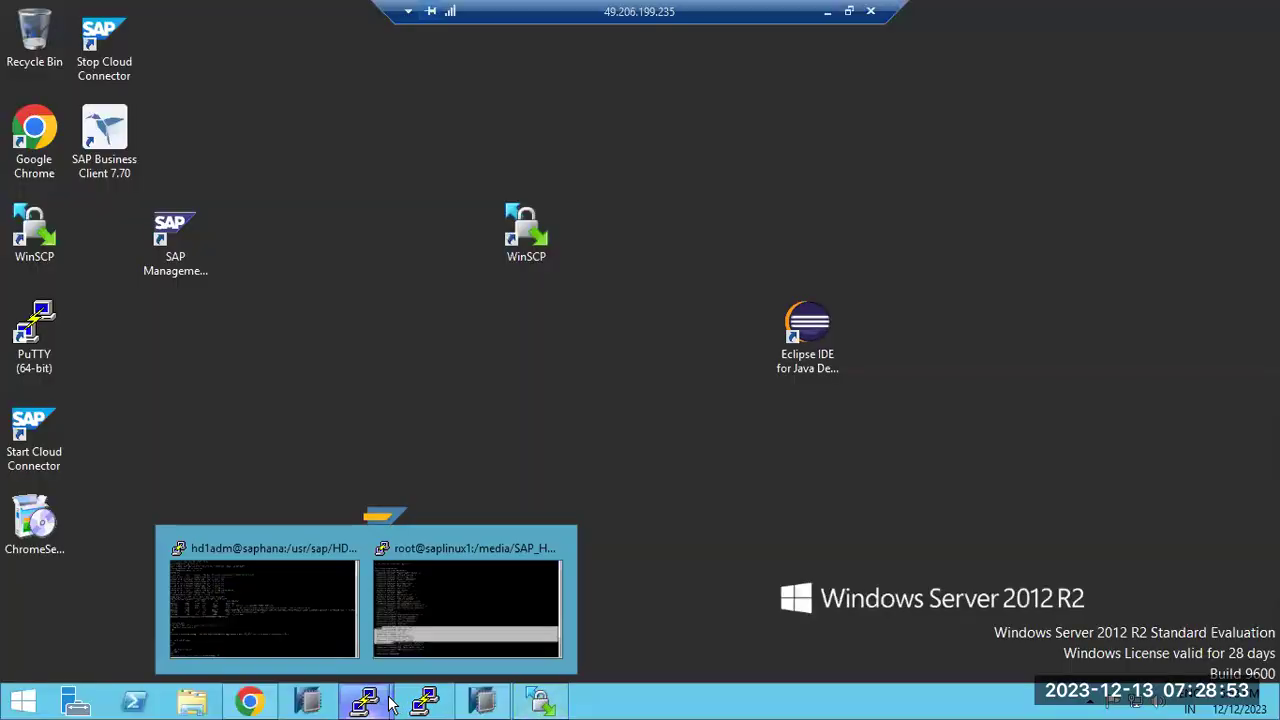
{"action": "left_click", "coordinate": [431, 617]}
{"action": "left_click", "coordinate": [400, 634]}
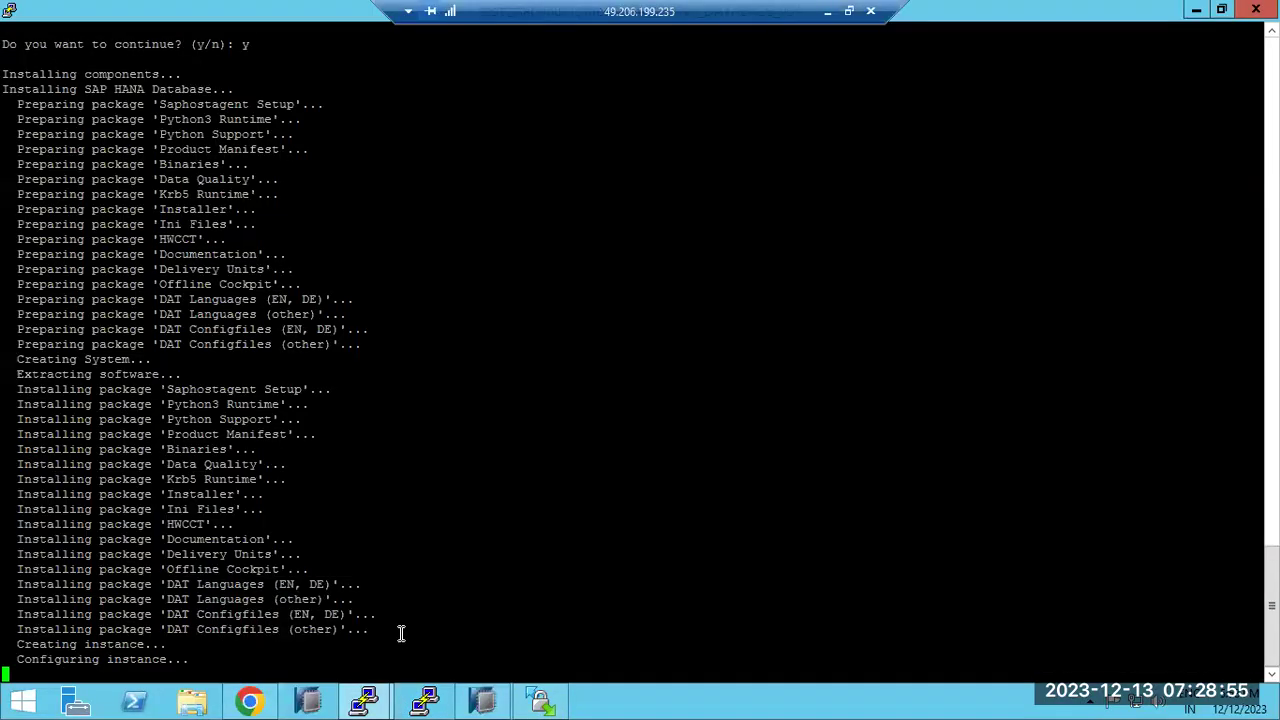
{"action": "left_click", "coordinate": [535, 704]}
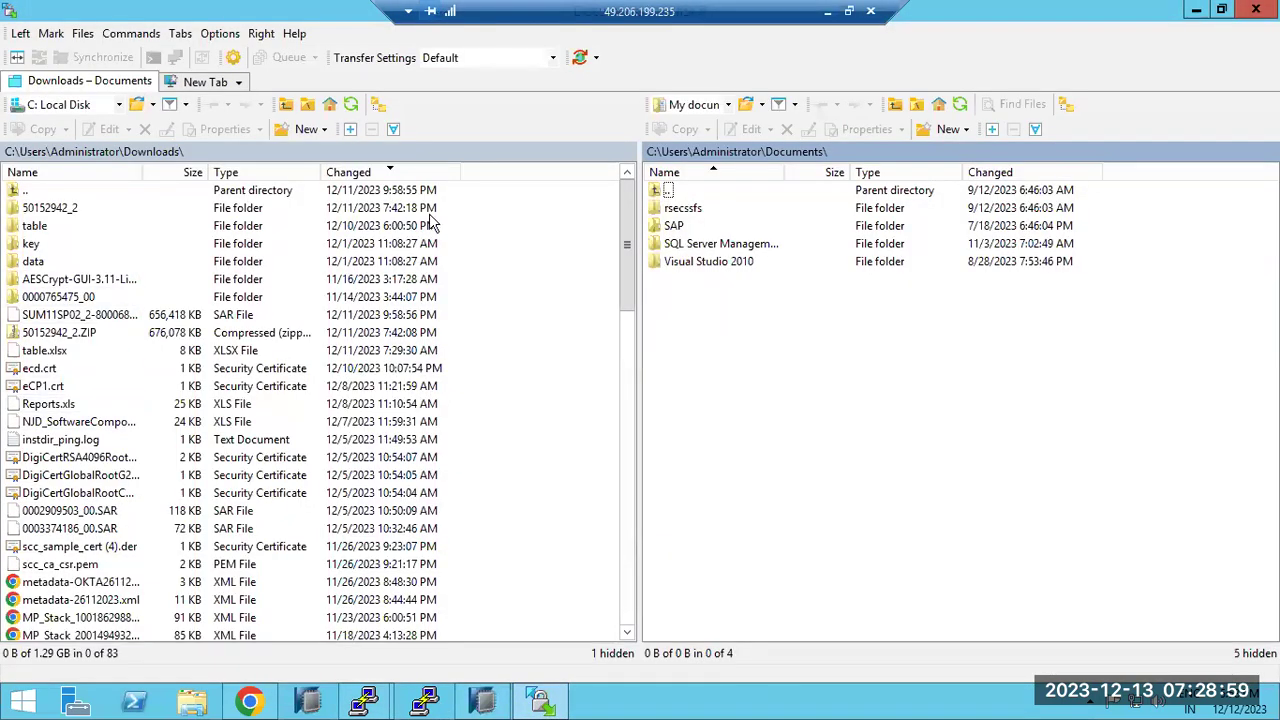
Create a new site session to host saphana as user root, entering the root password
{"action": "left_click", "coordinate": [201, 84]}
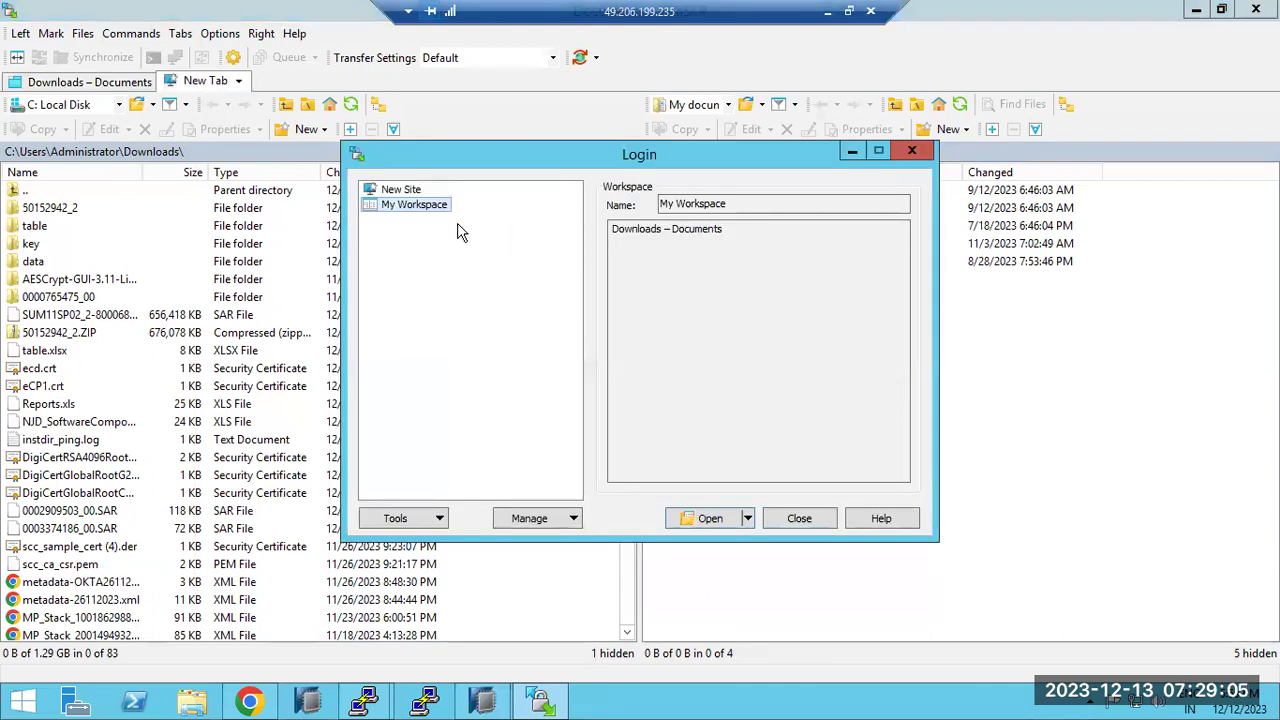
{"action": "left_click", "coordinate": [403, 190]}
{"action": "left_click", "coordinate": [629, 270]}
{"action": "type", "text": "saphana"}
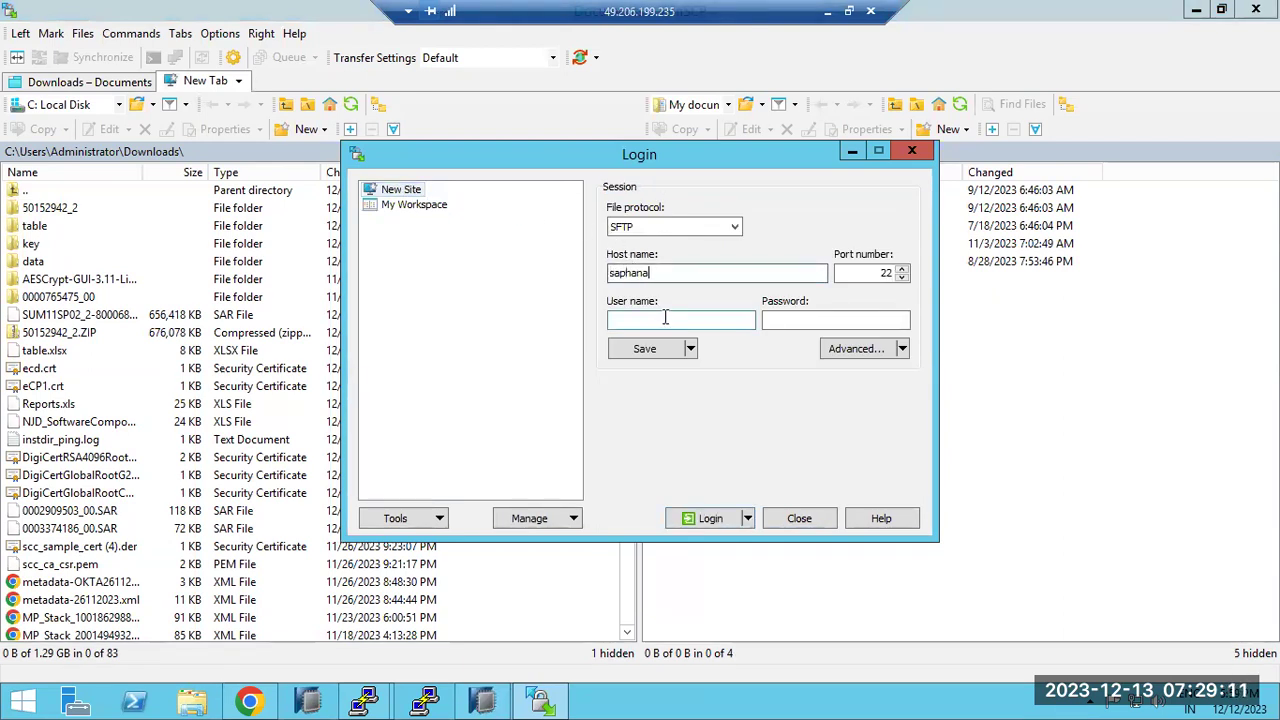
{"action": "left_click", "coordinate": [665, 318]}
{"action": "type", "text": "root"}
{"action": "key", "text": "Return"}
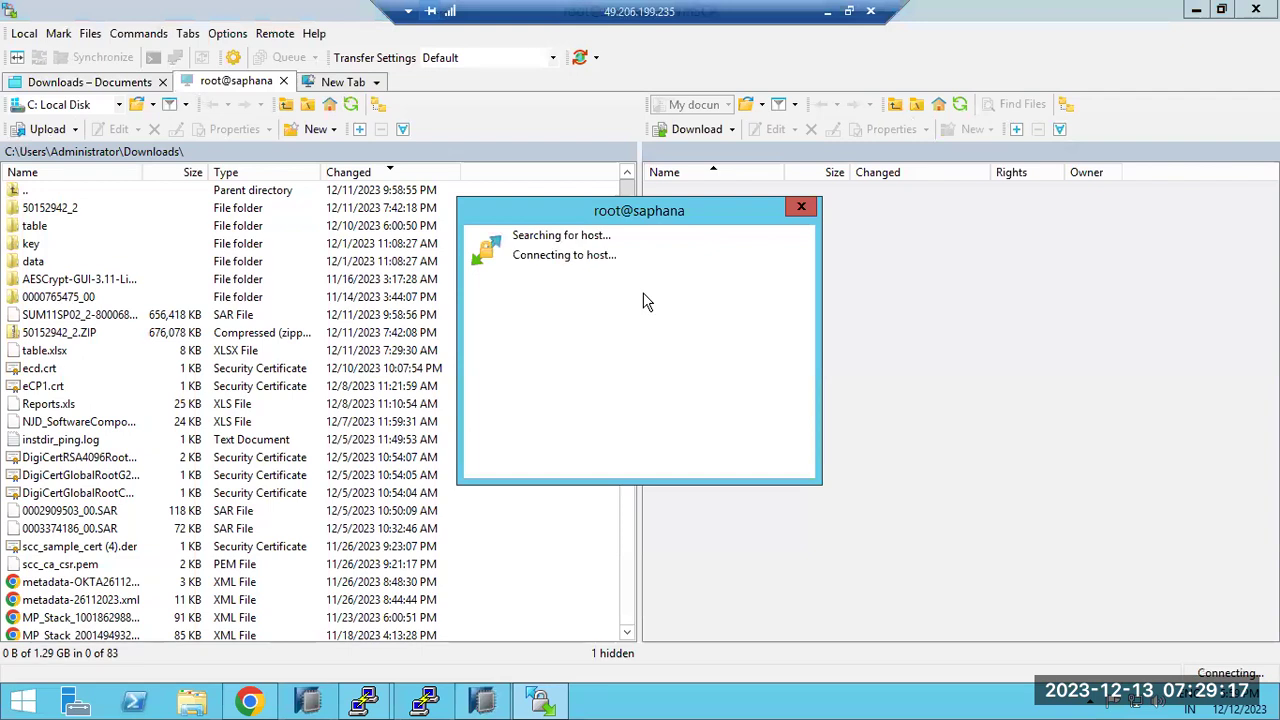
{"action": "type", "text": "•••"}
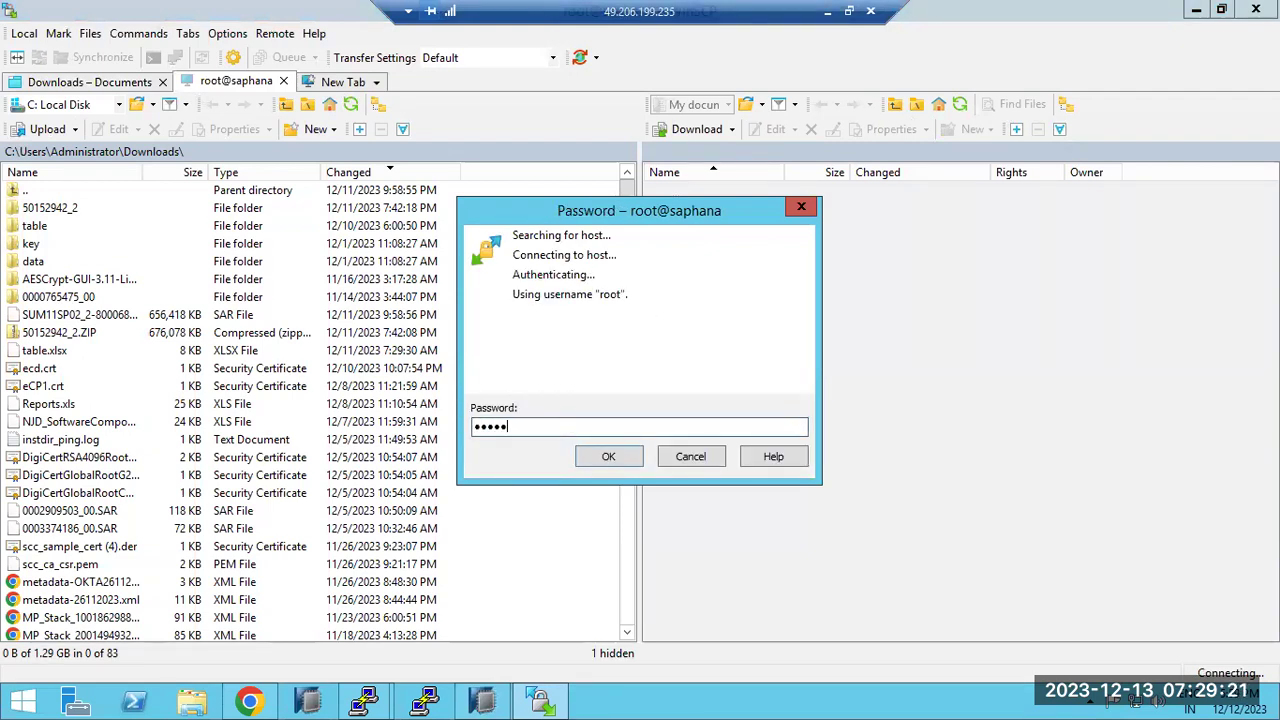
{"action": "type", "text": "•••••••"}
{"action": "key", "text": "Return"}
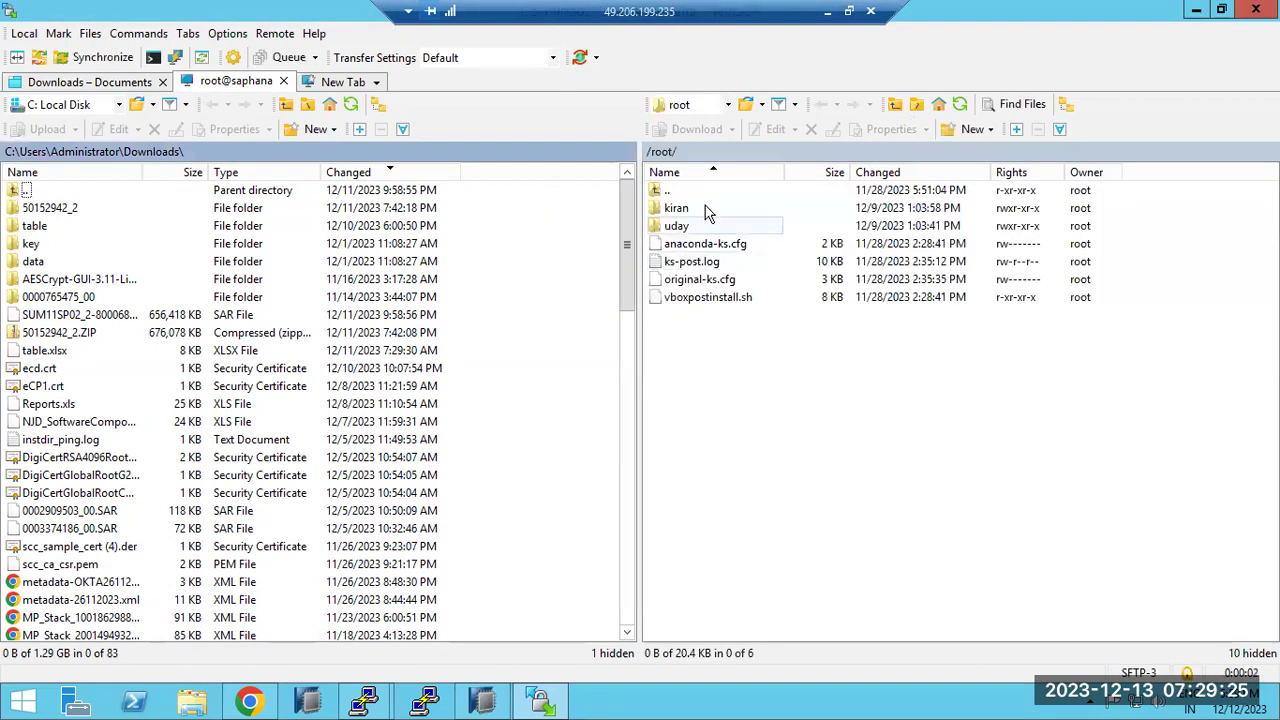
Jump to /usr/sap on saphana and drill through HD1, SYS, global, security into rsecssfs
{"action": "double_click", "coordinate": [774, 153]}
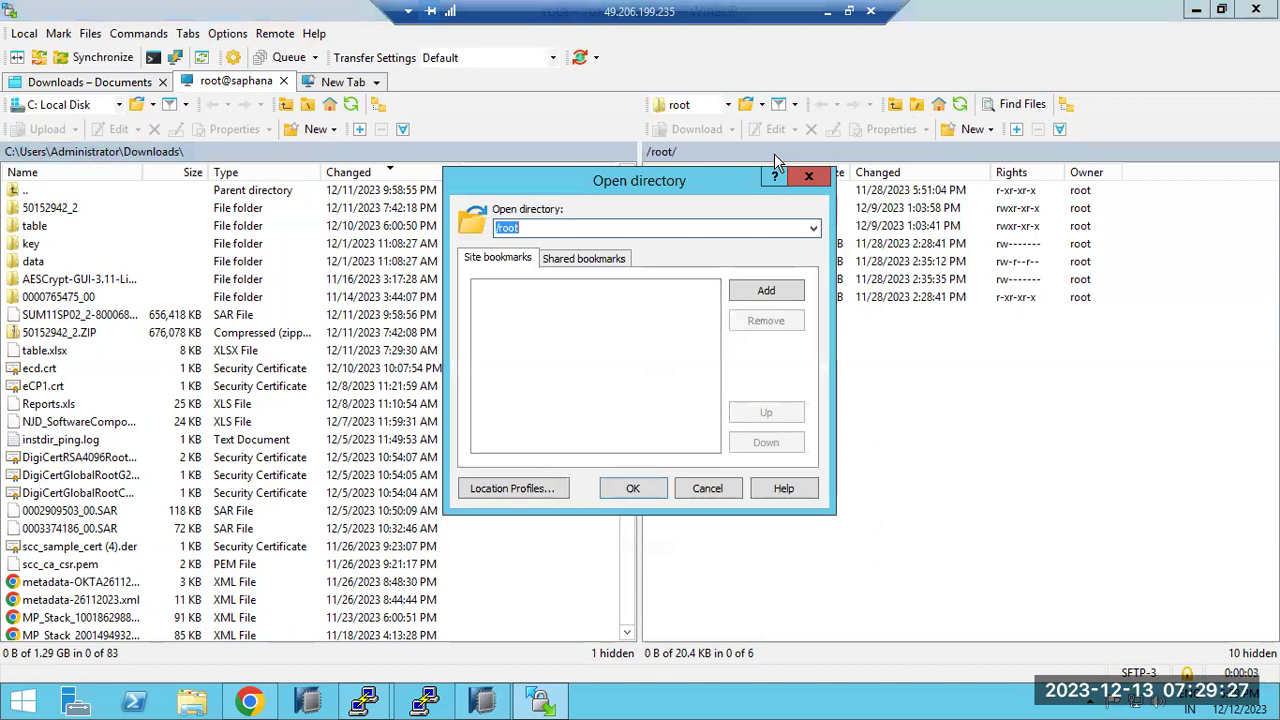
{"action": "type", "text": "/usr/sap"}
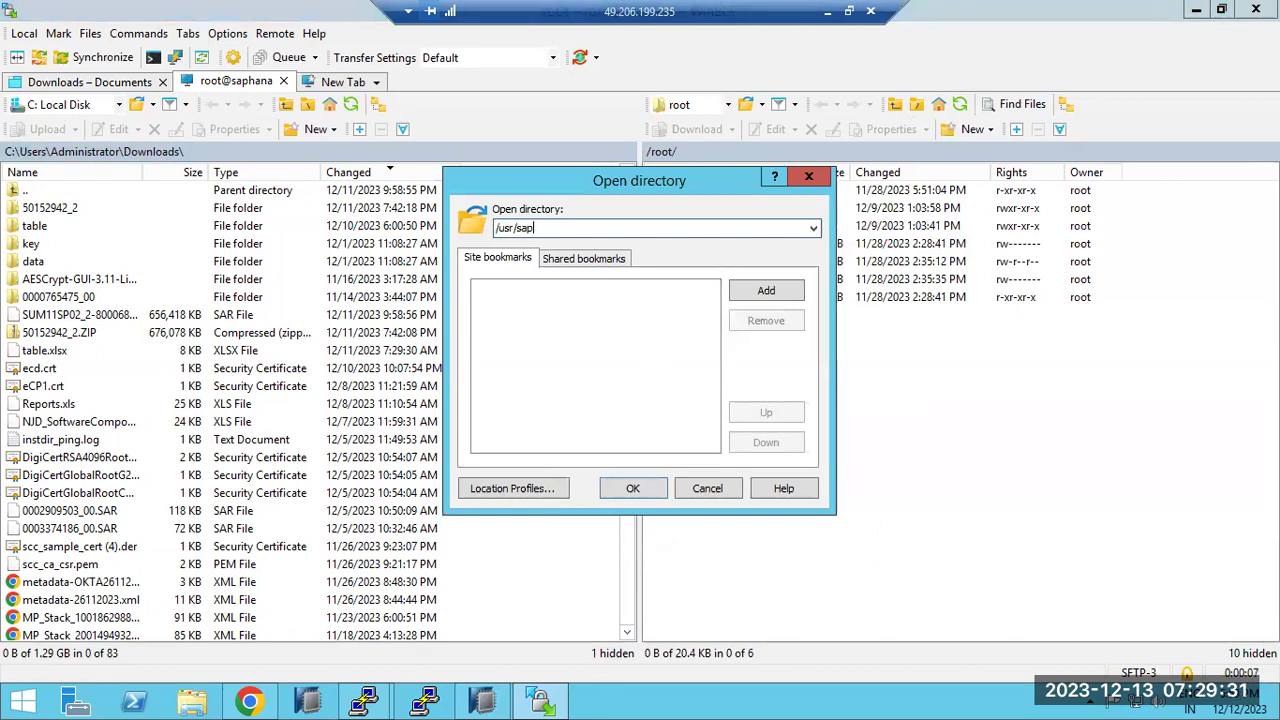
{"action": "key", "text": "Return"}
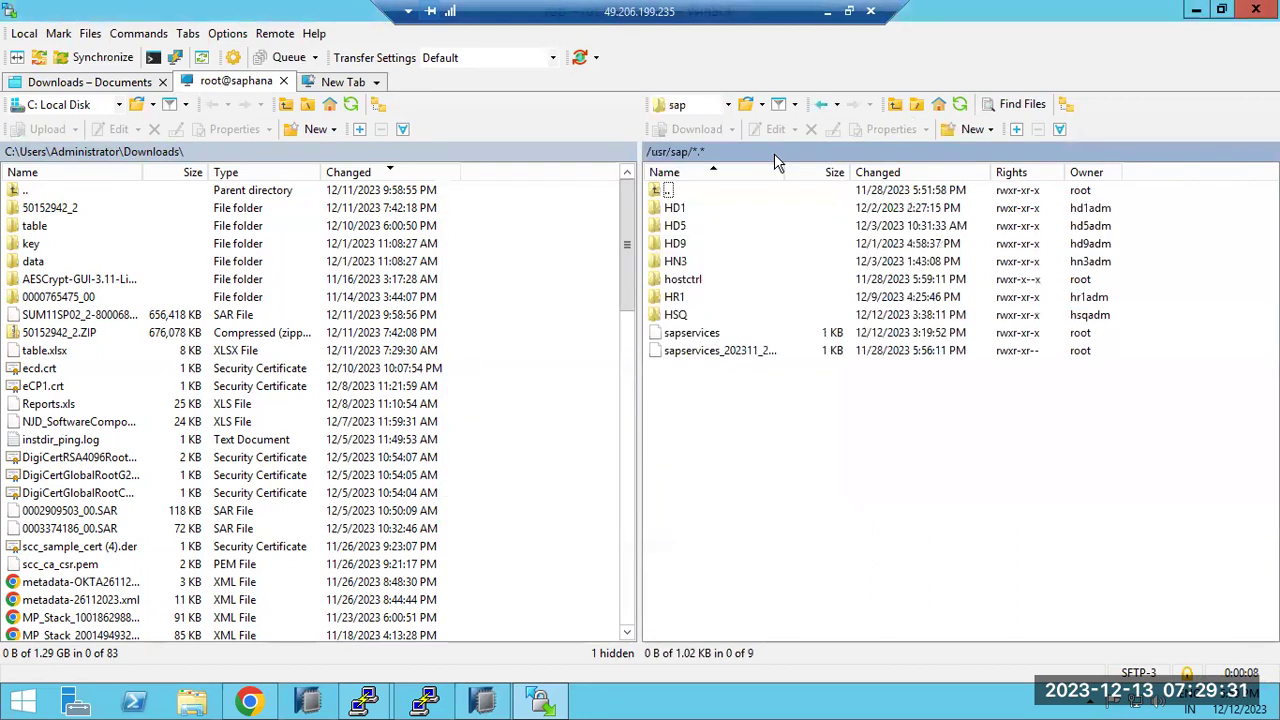
{"action": "double_click", "coordinate": [688, 212]}
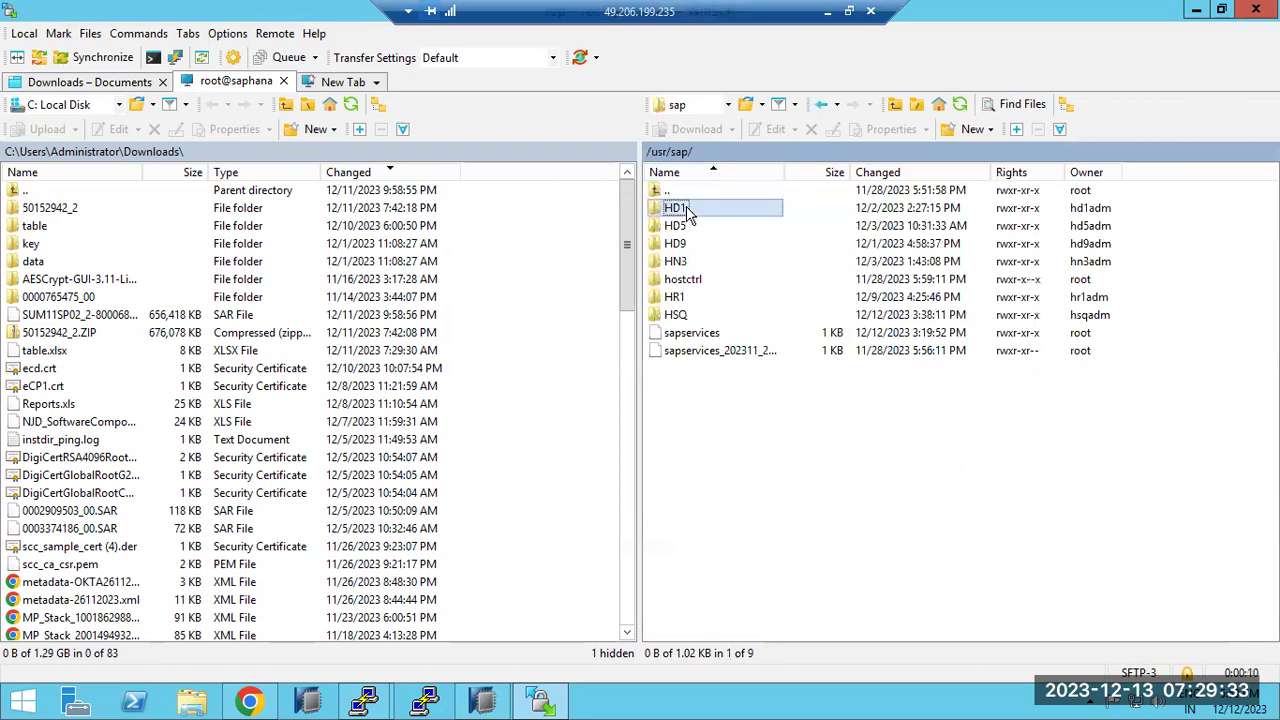
{"action": "double_click", "coordinate": [685, 261]}
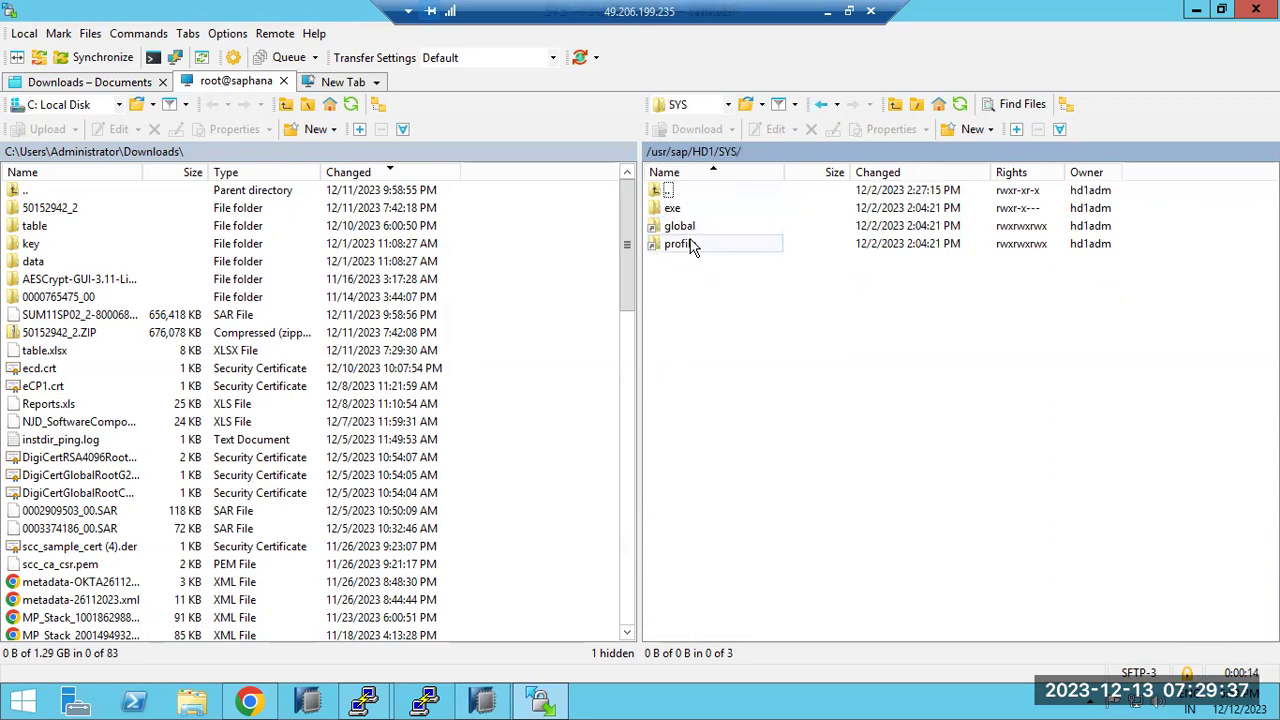
{"action": "double_click", "coordinate": [688, 228]}
{"action": "double_click", "coordinate": [686, 246]}
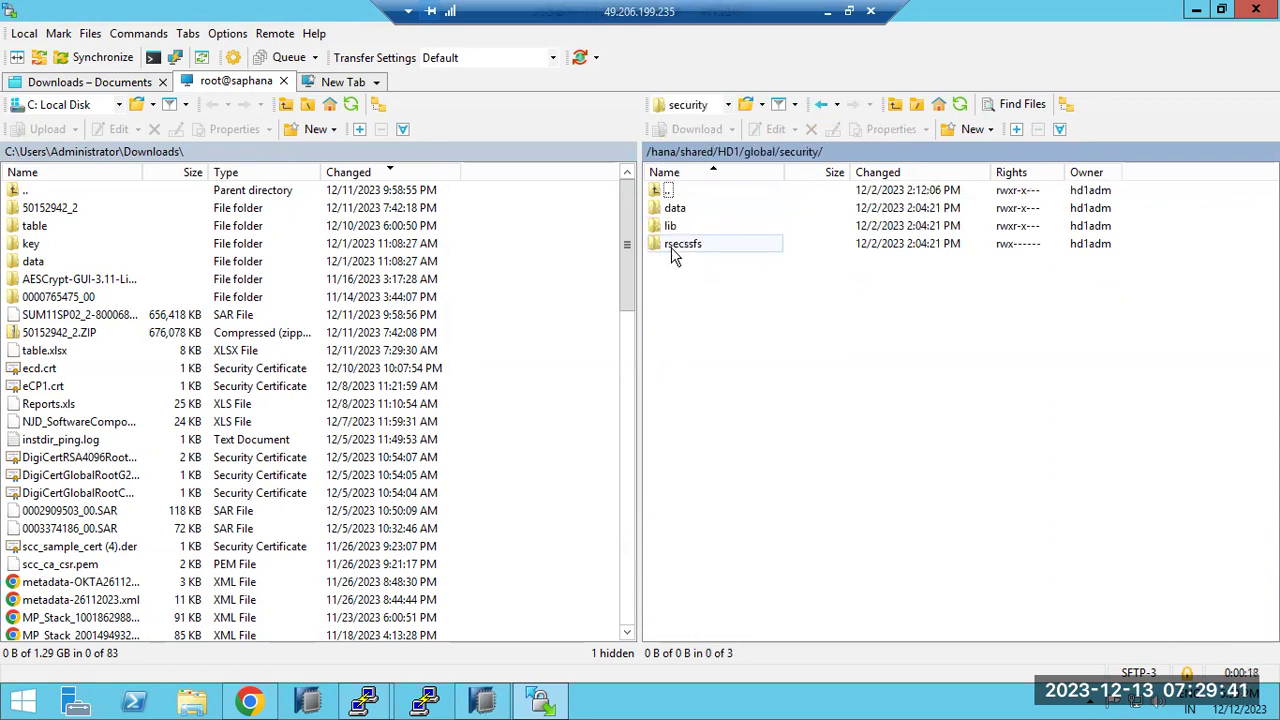
{"action": "double_click", "coordinate": [678, 250]}
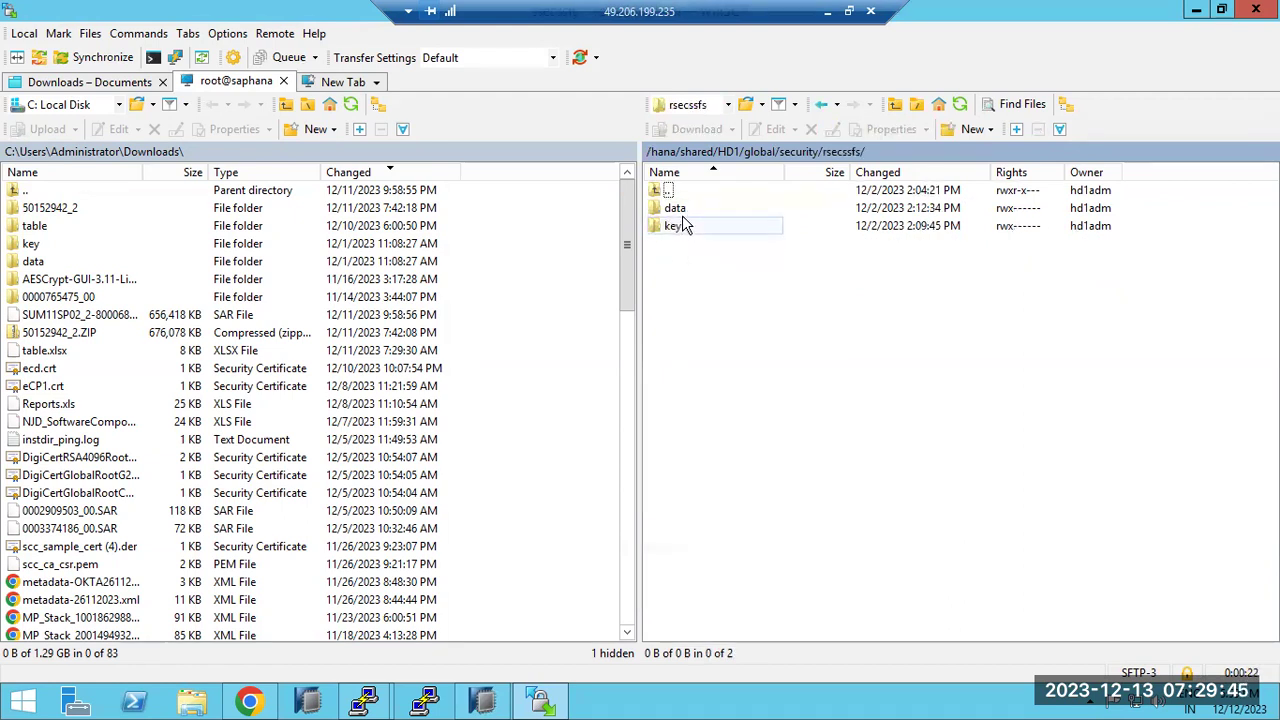
{"action": "double_click", "coordinate": [682, 213]}
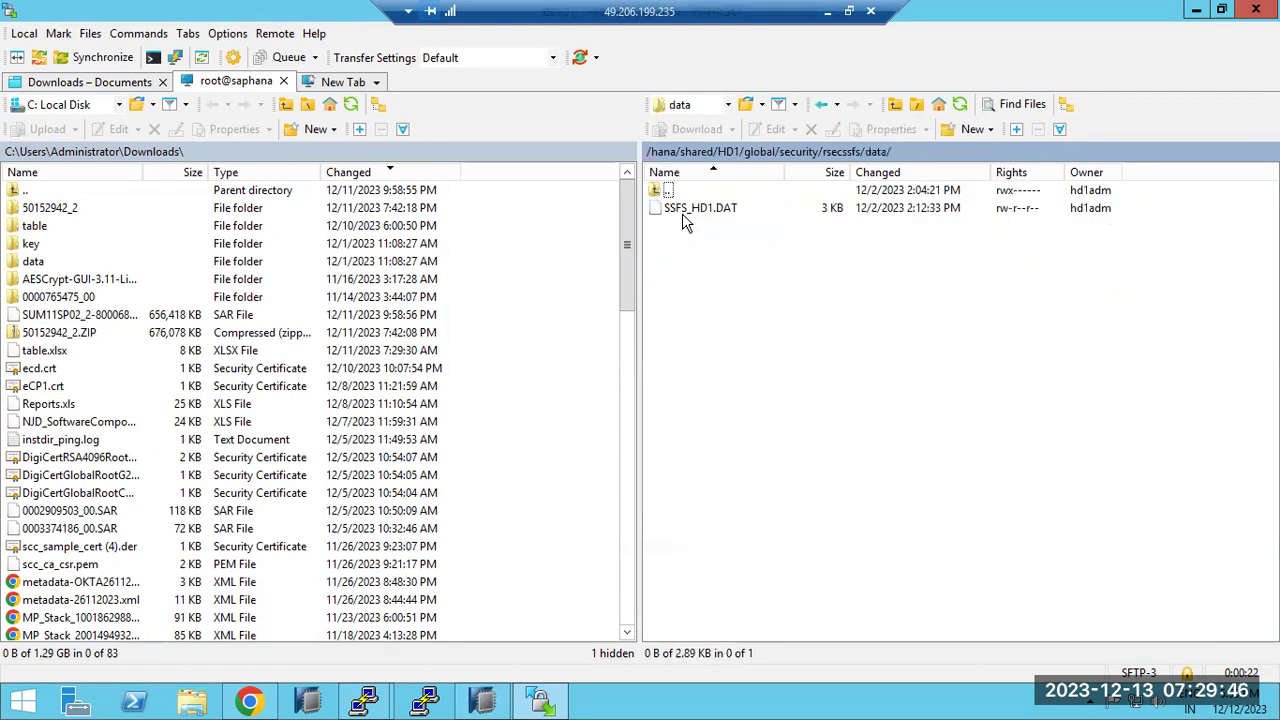
{"action": "left_click", "coordinate": [821, 104]}
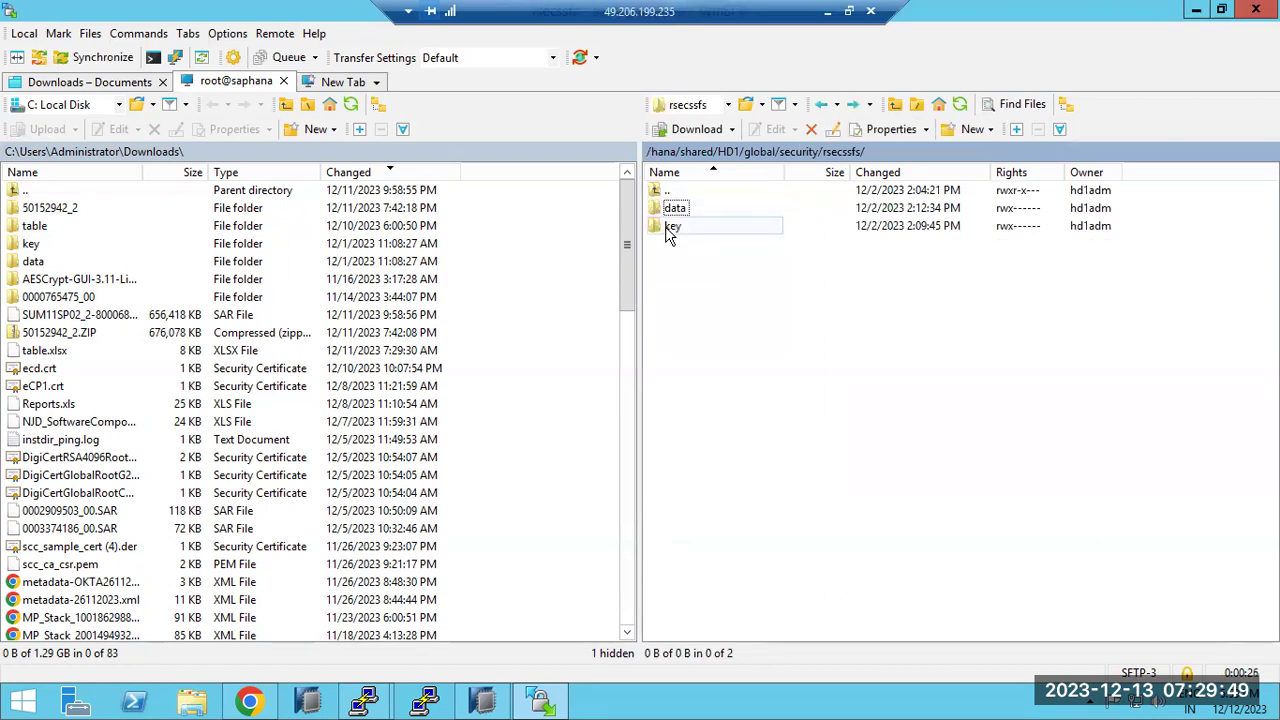
{"action": "left_click", "coordinate": [827, 11]}
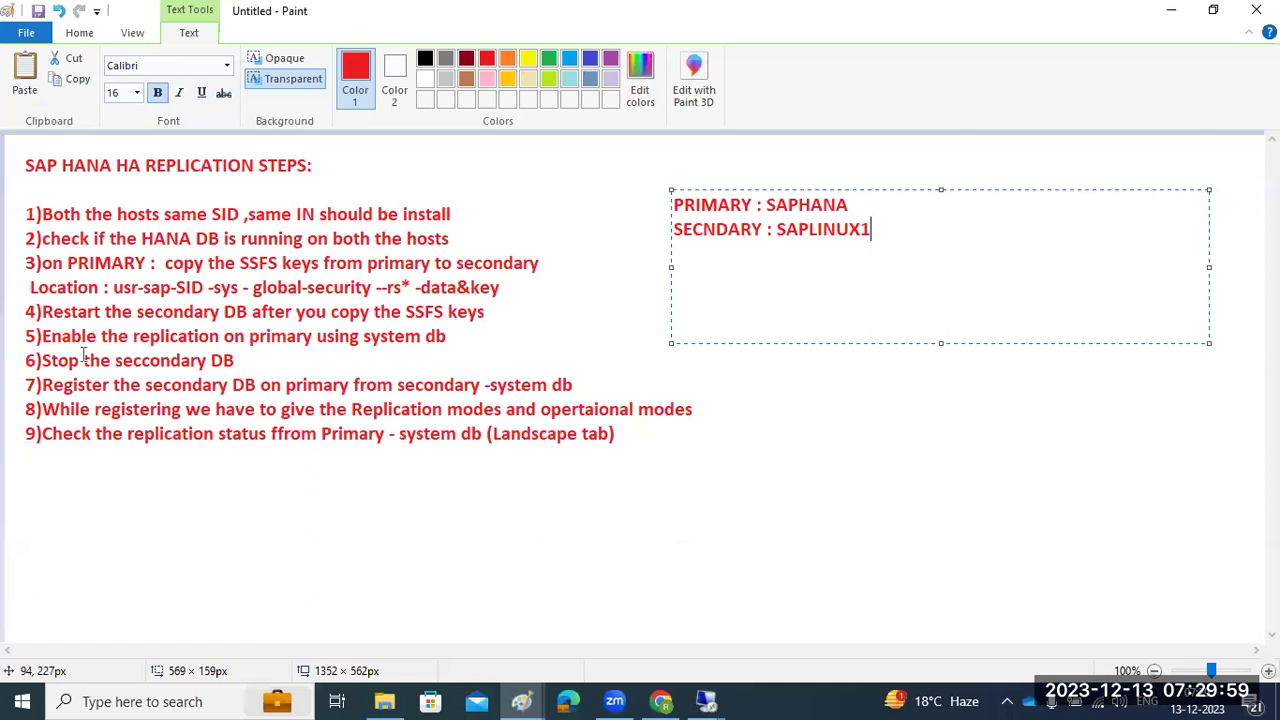
Commit the PRIMARY : SAPHANA and SECNDARY : SAPLINUX1 labels on the notes canvas
{"action": "left_click", "coordinate": [72, 384]}
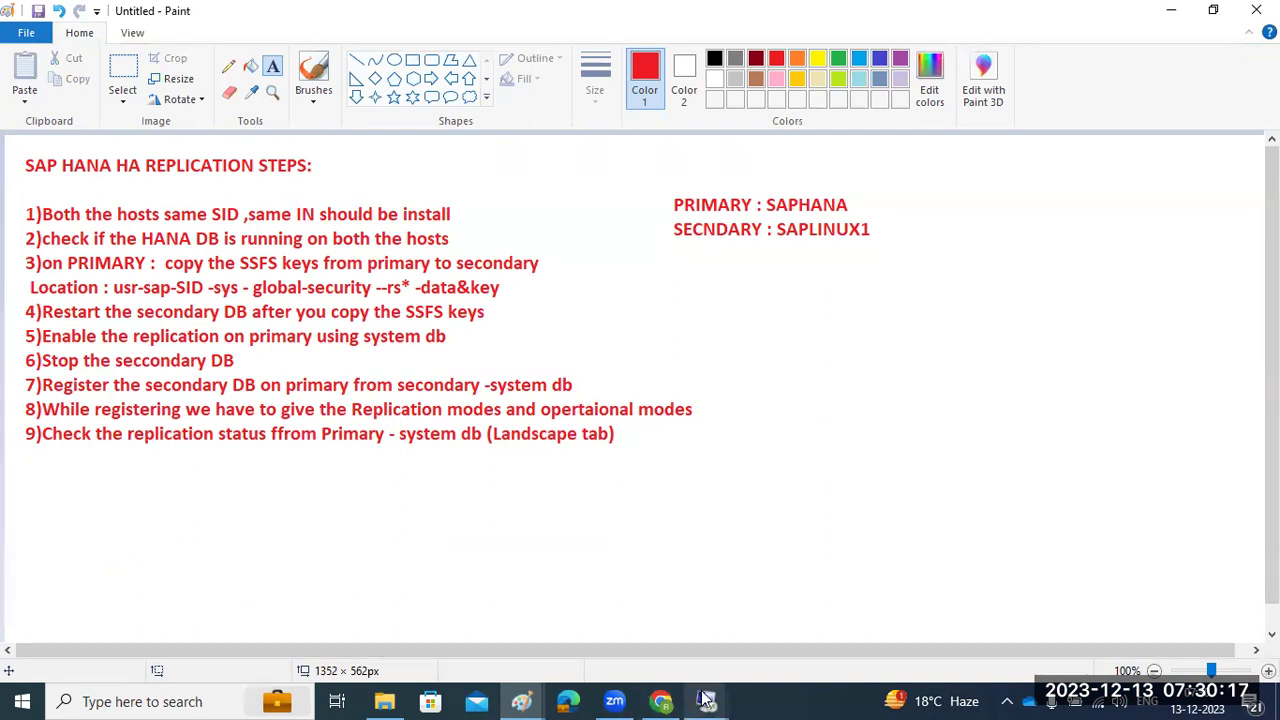
Delete the old local key and data folders from Downloads to the recycle bin
{"action": "mouse_move", "coordinate": [706, 698]}
{"action": "left_click", "coordinate": [628, 615]}
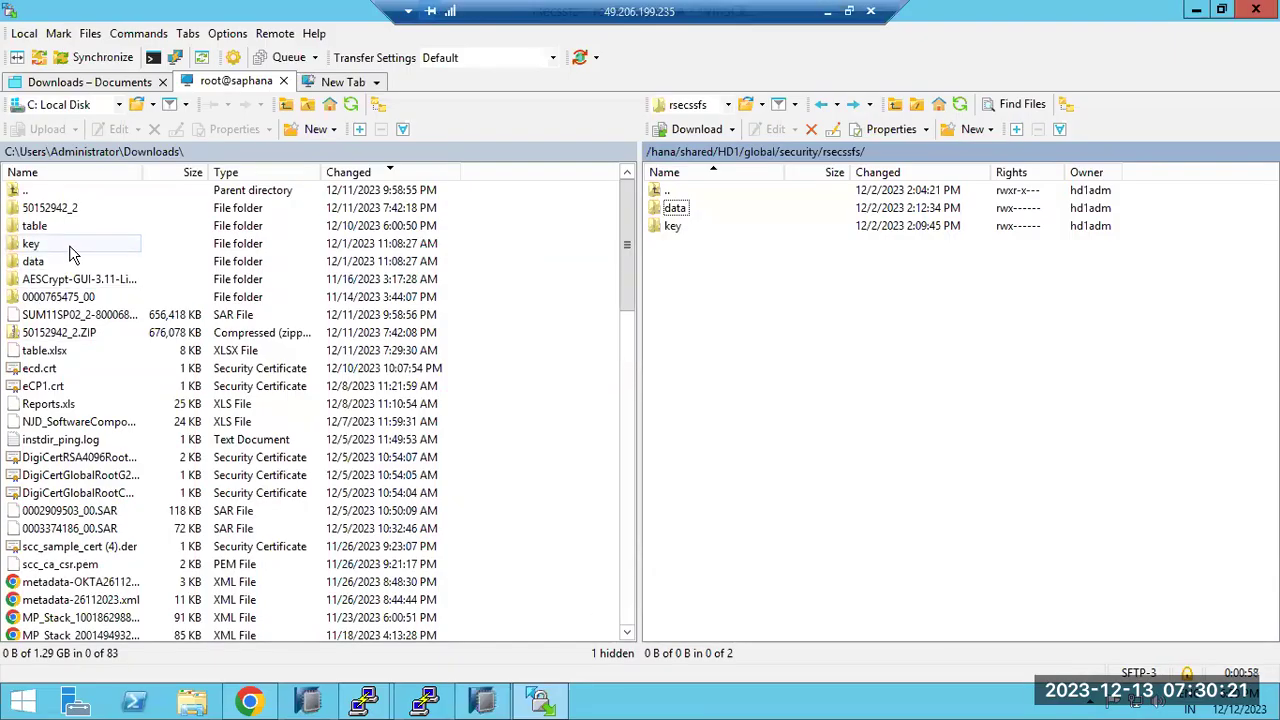
{"action": "left_click", "coordinate": [35, 259]}
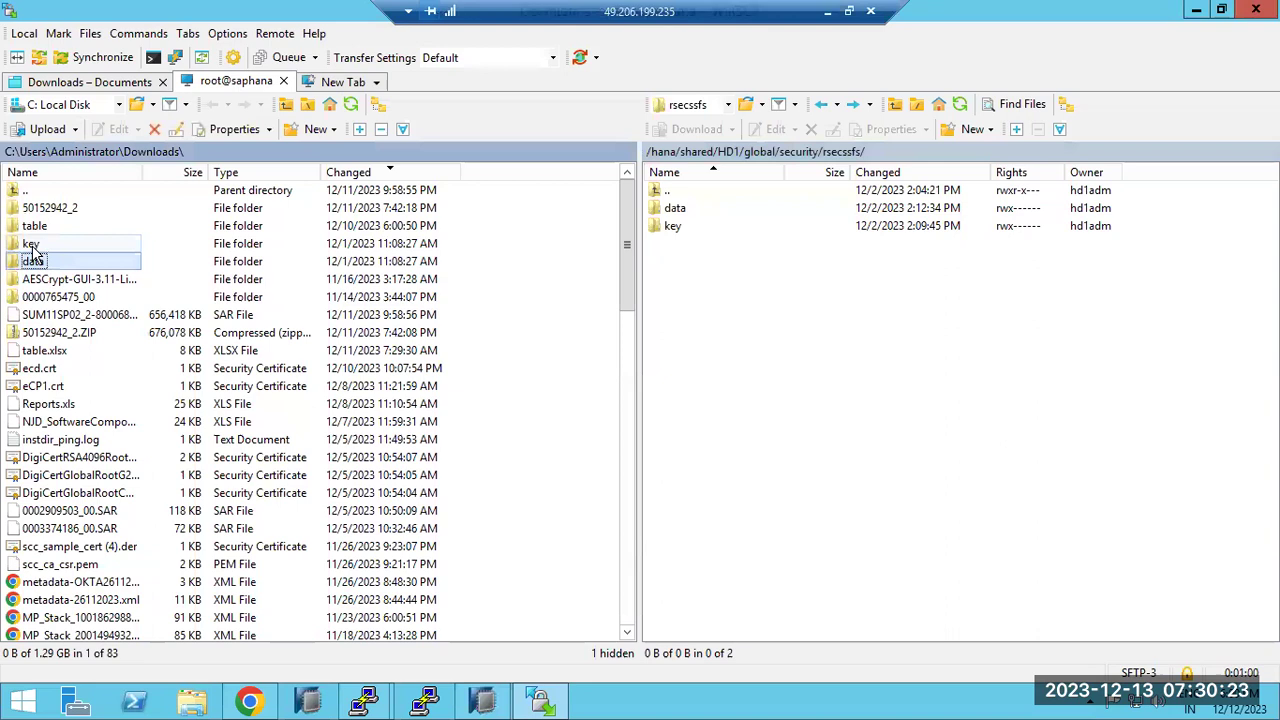
{"action": "left_click", "coordinate": [31, 246], "text": "ctrl"}
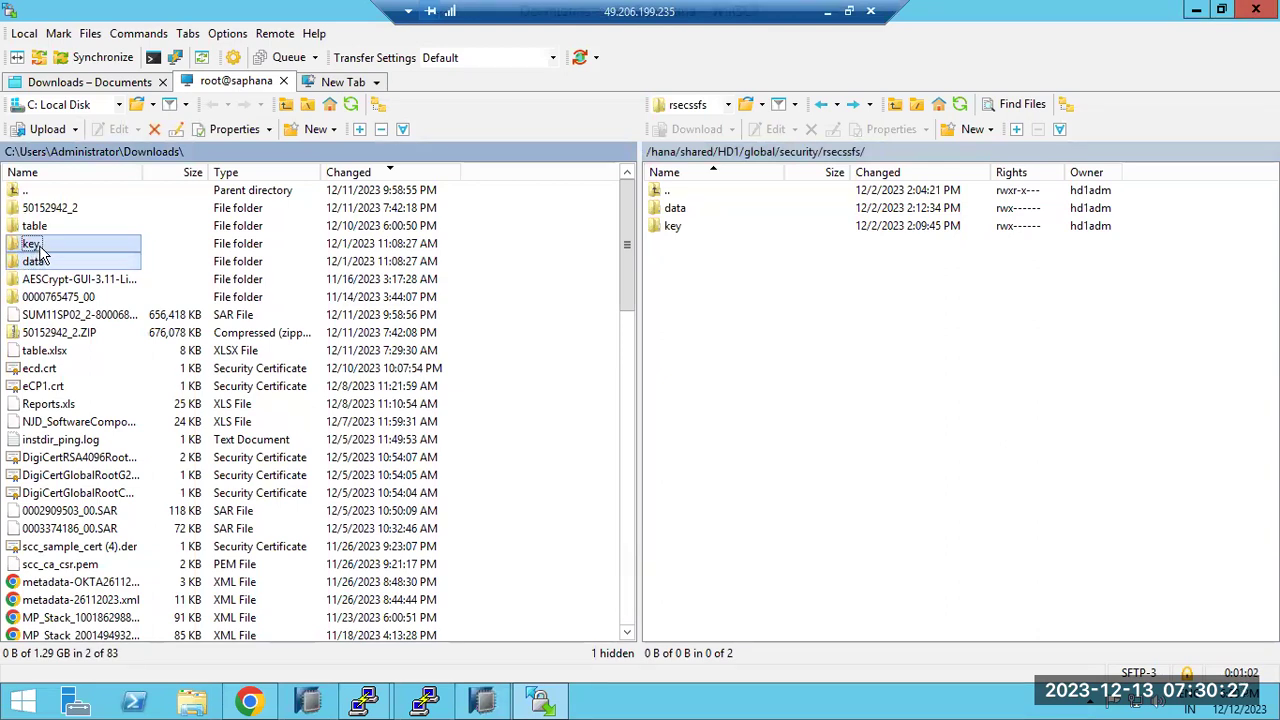
{"action": "left_click", "coordinate": [154, 129]}
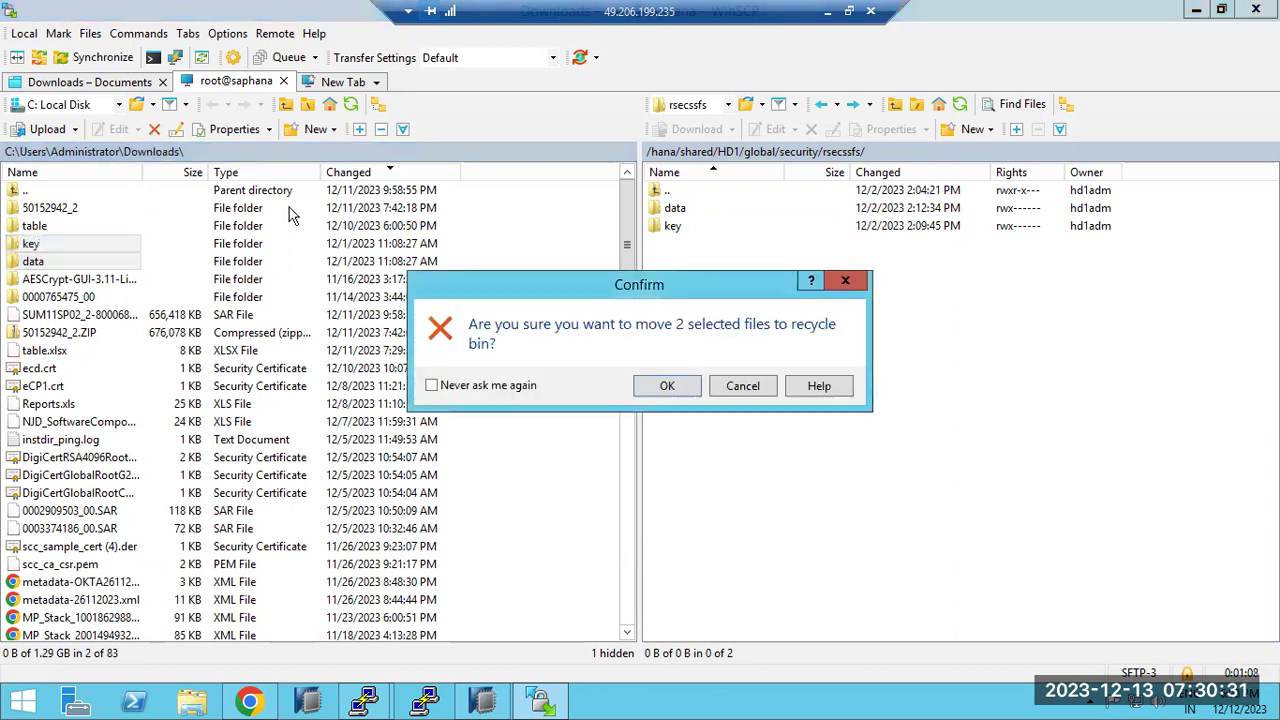
{"action": "left_click", "coordinate": [652, 386]}
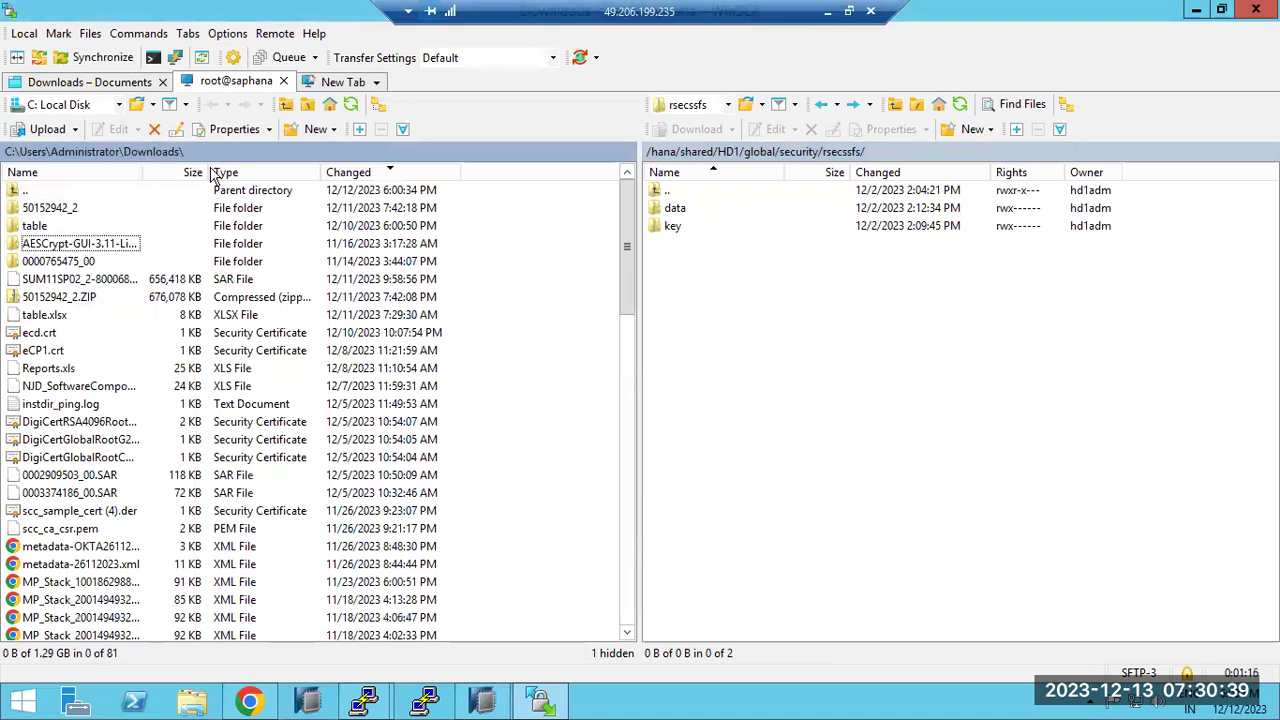
Copy the remote key and data folders from rsecssfs into local Downloads
{"action": "left_click", "coordinate": [703, 230]}
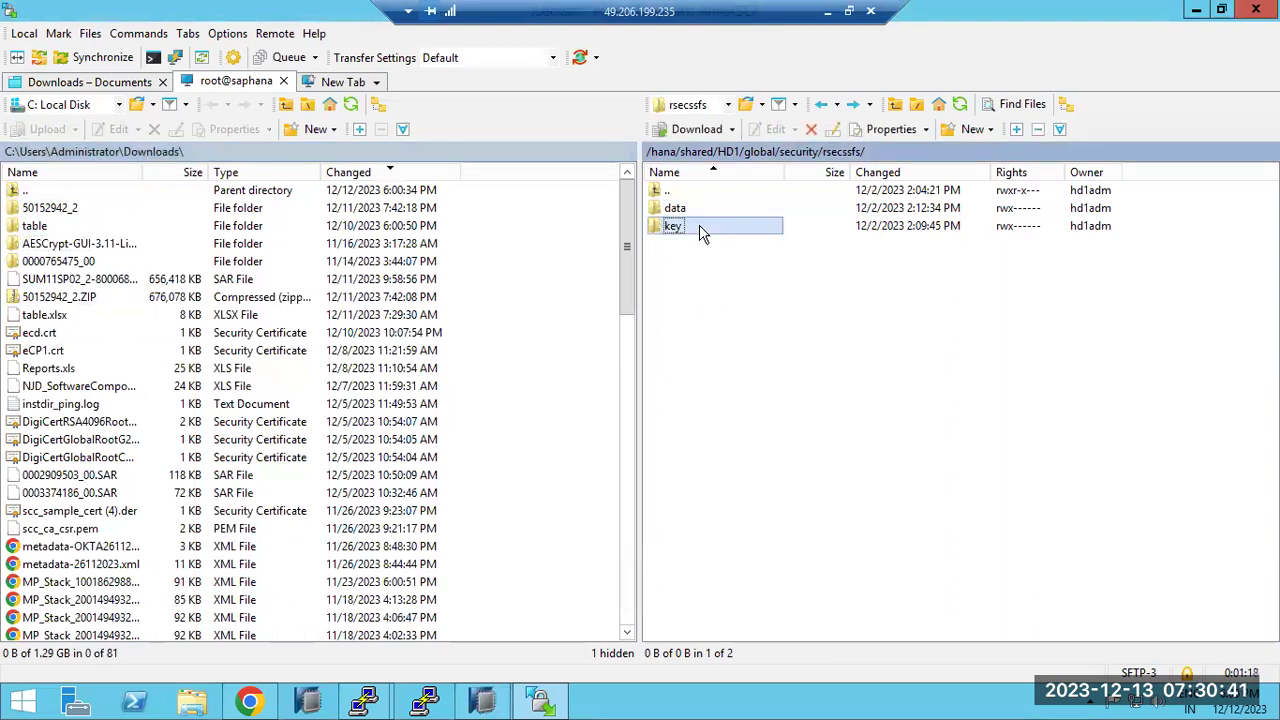
{"action": "left_click", "coordinate": [682, 206], "text": "shift"}
{"action": "left_click_drag", "start_coordinate": [682, 206], "coordinate": [138, 421]}
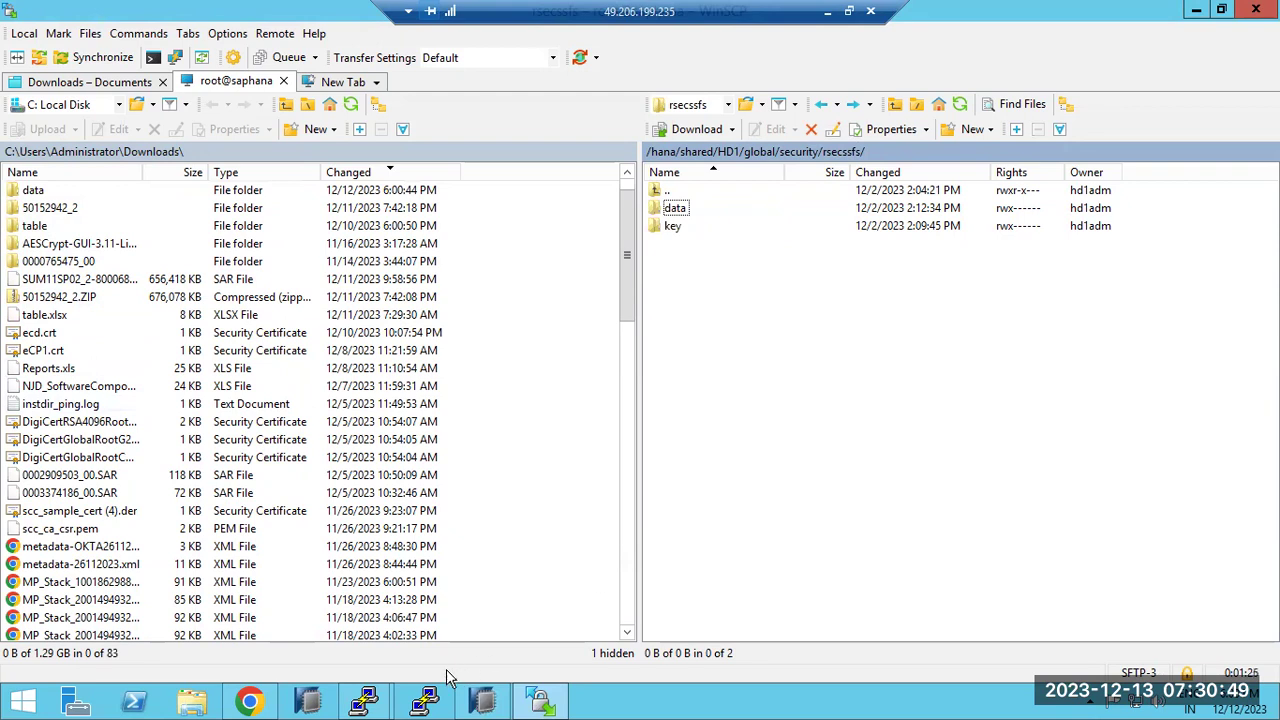
{"action": "left_click", "coordinate": [365, 700]}
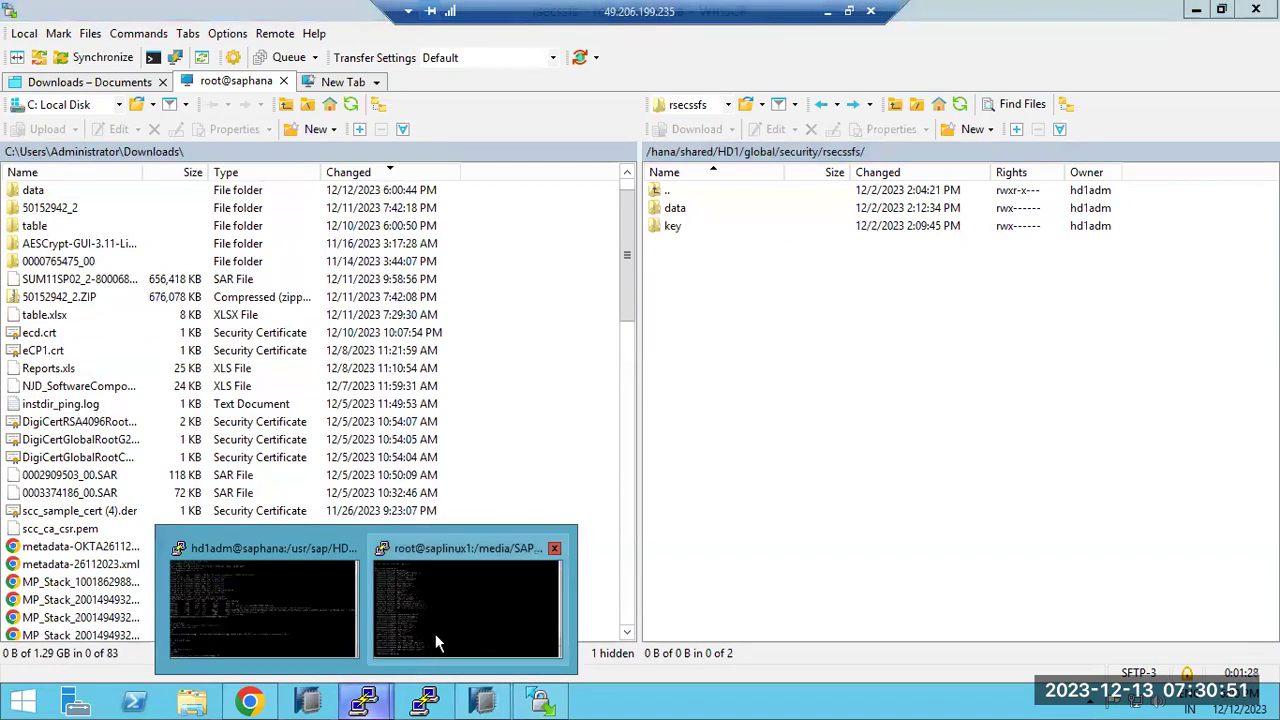
Log in to host saplinux1 as root with the root password in a new session
{"action": "left_click", "coordinate": [337, 88]}
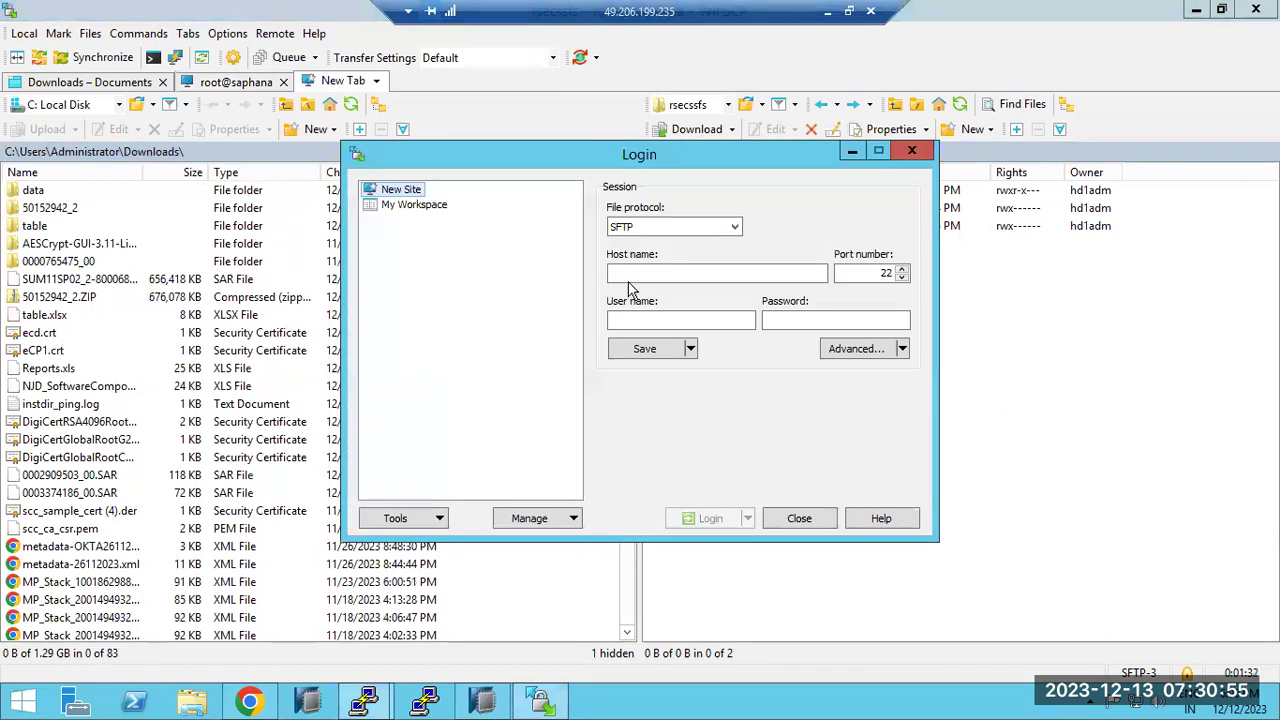
{"action": "type", "text": "saplinux1"}
{"action": "key", "text": "Return"}
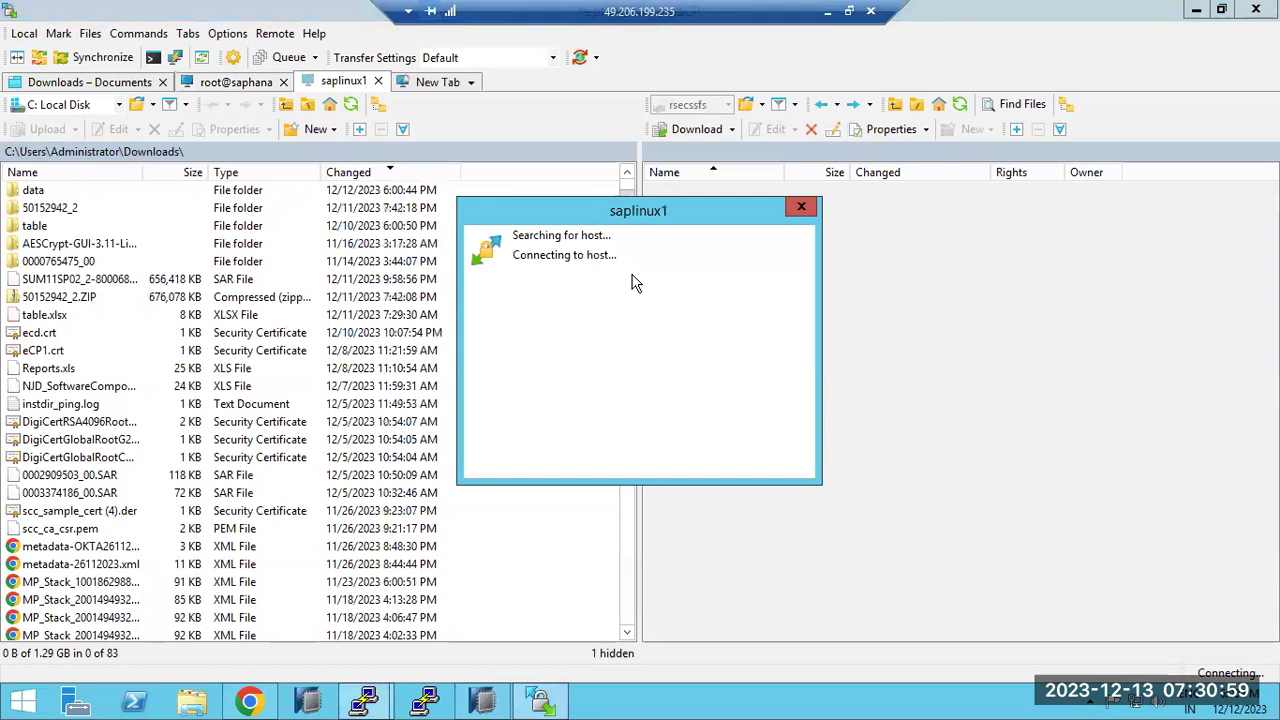
{"action": "type", "text": "root"}
{"action": "key", "text": "Return"}
{"action": "type", "text": "•••••••••"}
{"action": "key", "text": "Return"}
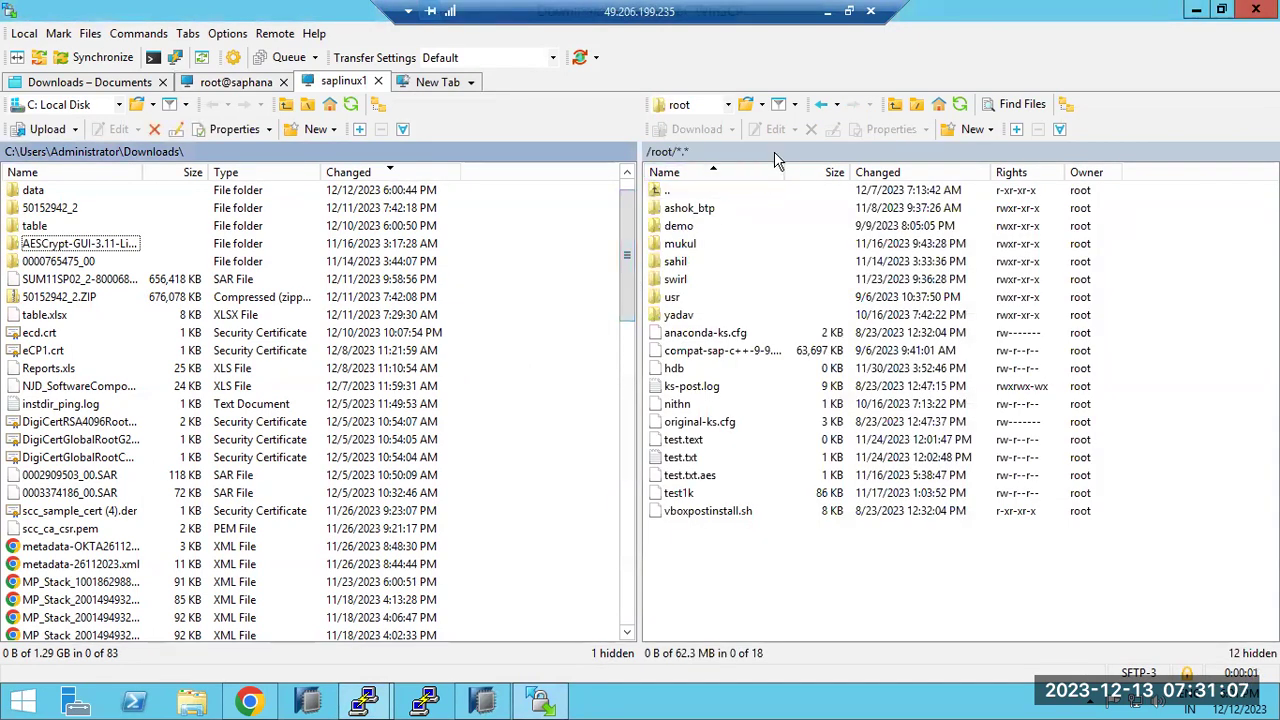
Change the remote directory to /usr/sap on saplinux1
{"action": "double_click", "coordinate": [774, 151]}
{"action": "type", "text": "/usr"}
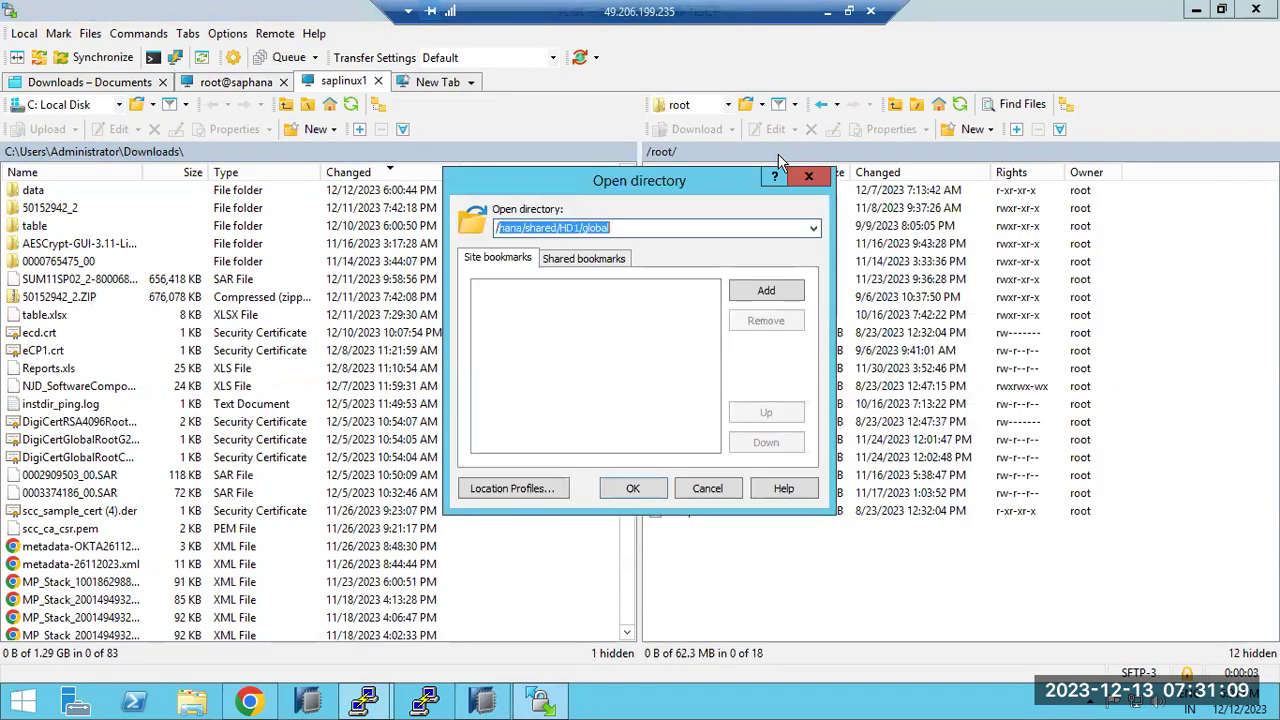
{"action": "type", "text": "/sap"}
{"action": "key", "text": "Return"}
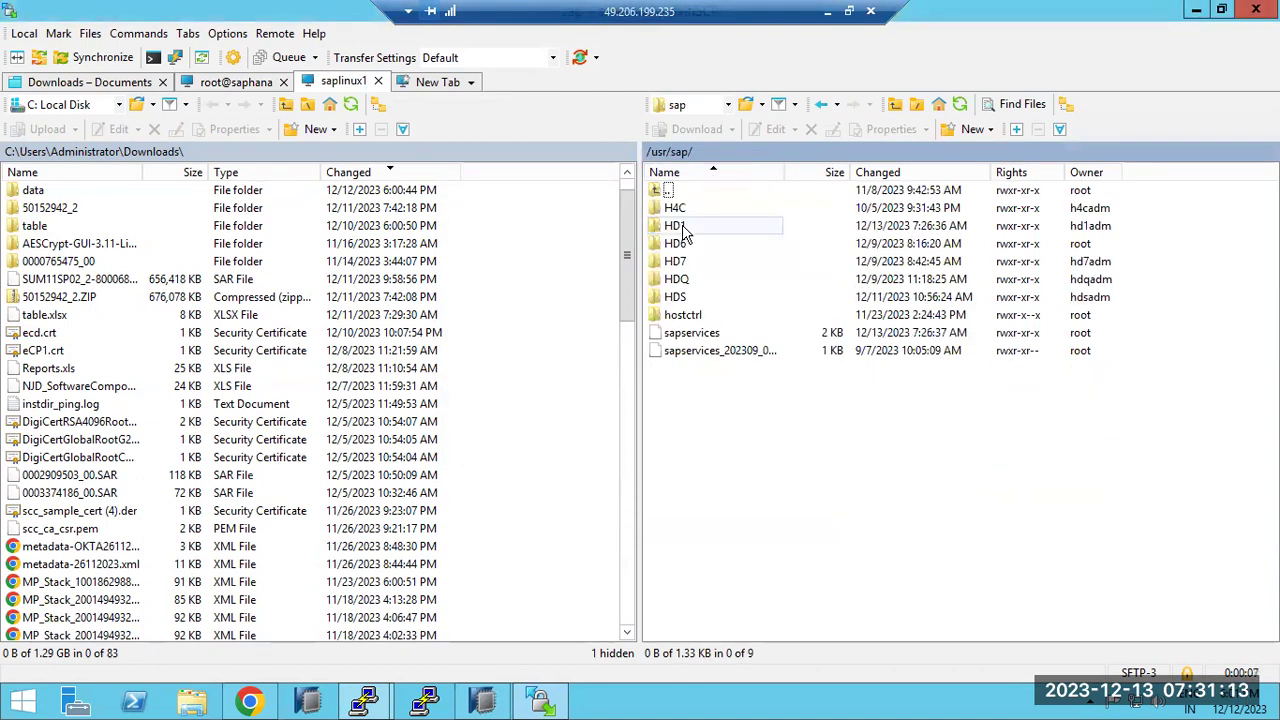
Check the installation terminal, then close WinSCP's Downloads - Documents session tab
{"action": "mouse_move", "coordinate": [362, 705]}
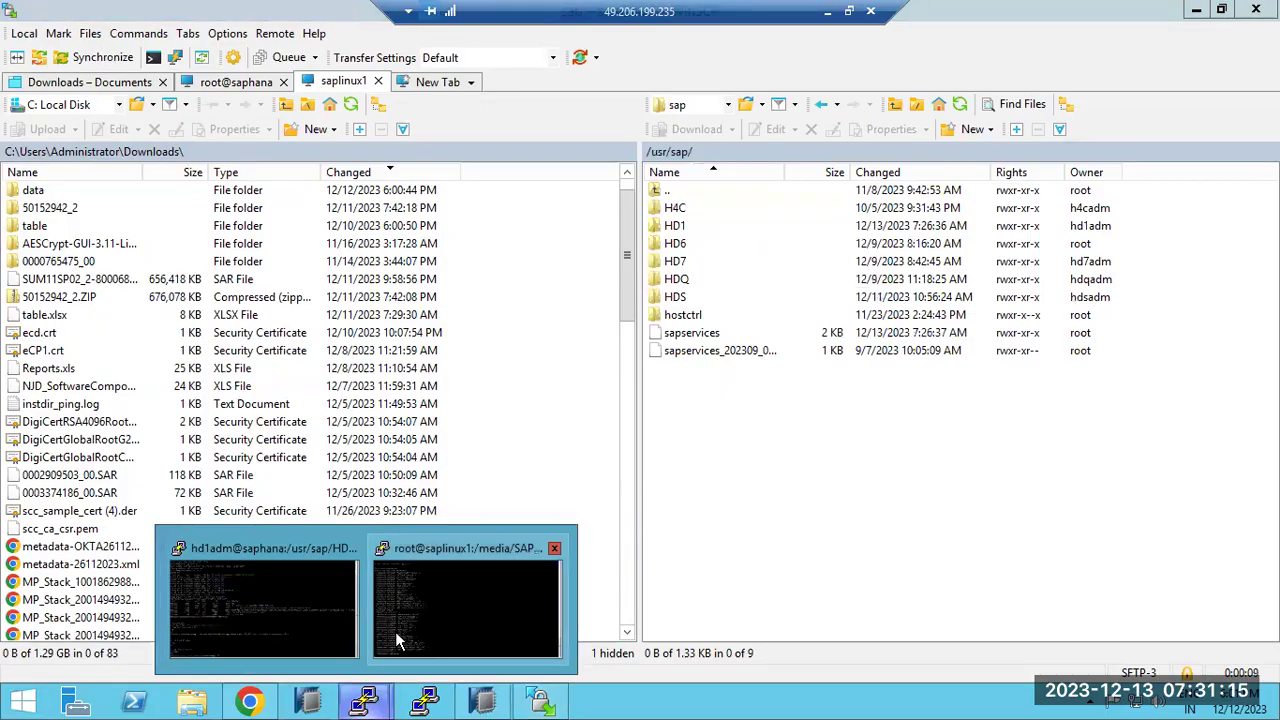
{"action": "left_click", "coordinate": [398, 630]}
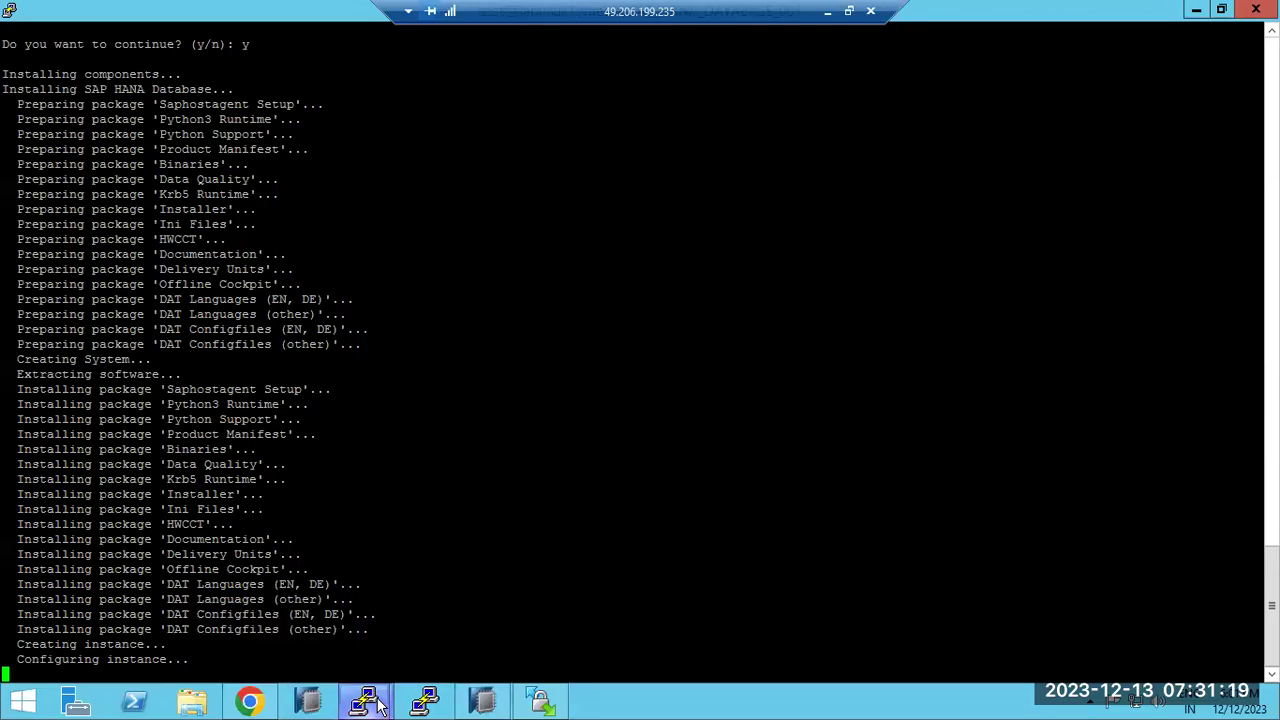
{"action": "left_click", "coordinate": [540, 703]}
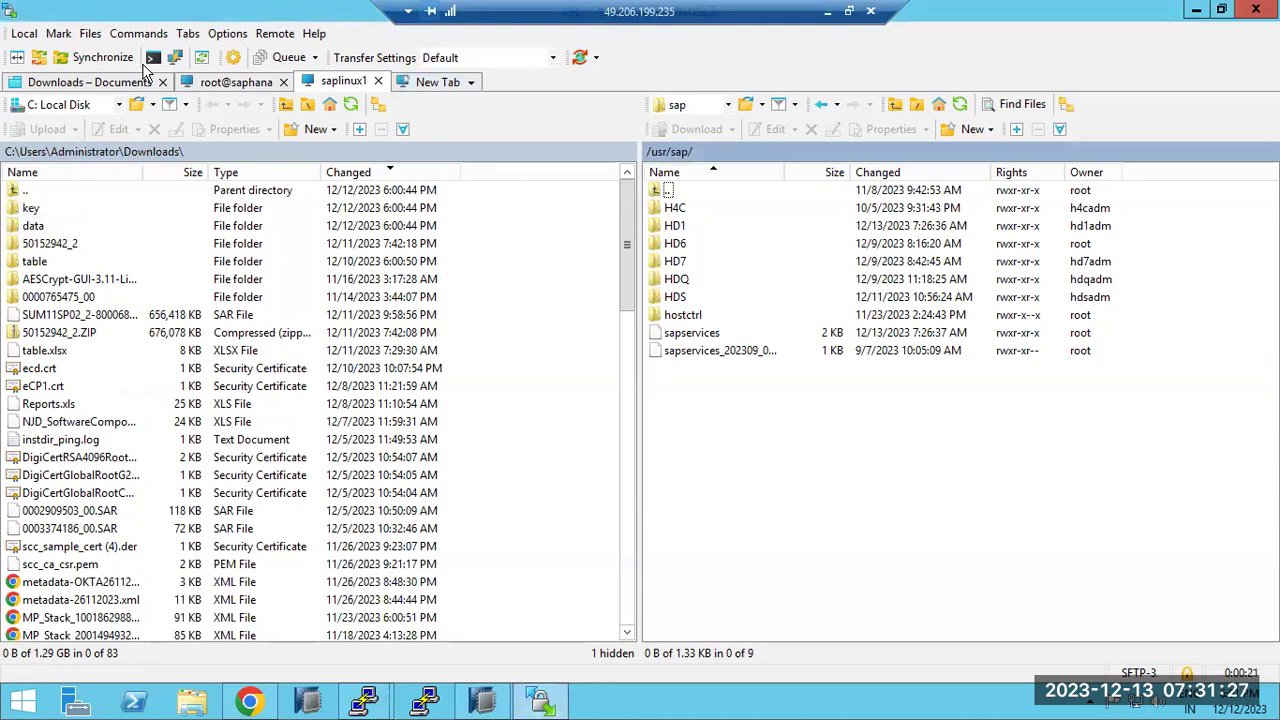
{"action": "left_click", "coordinate": [163, 84]}
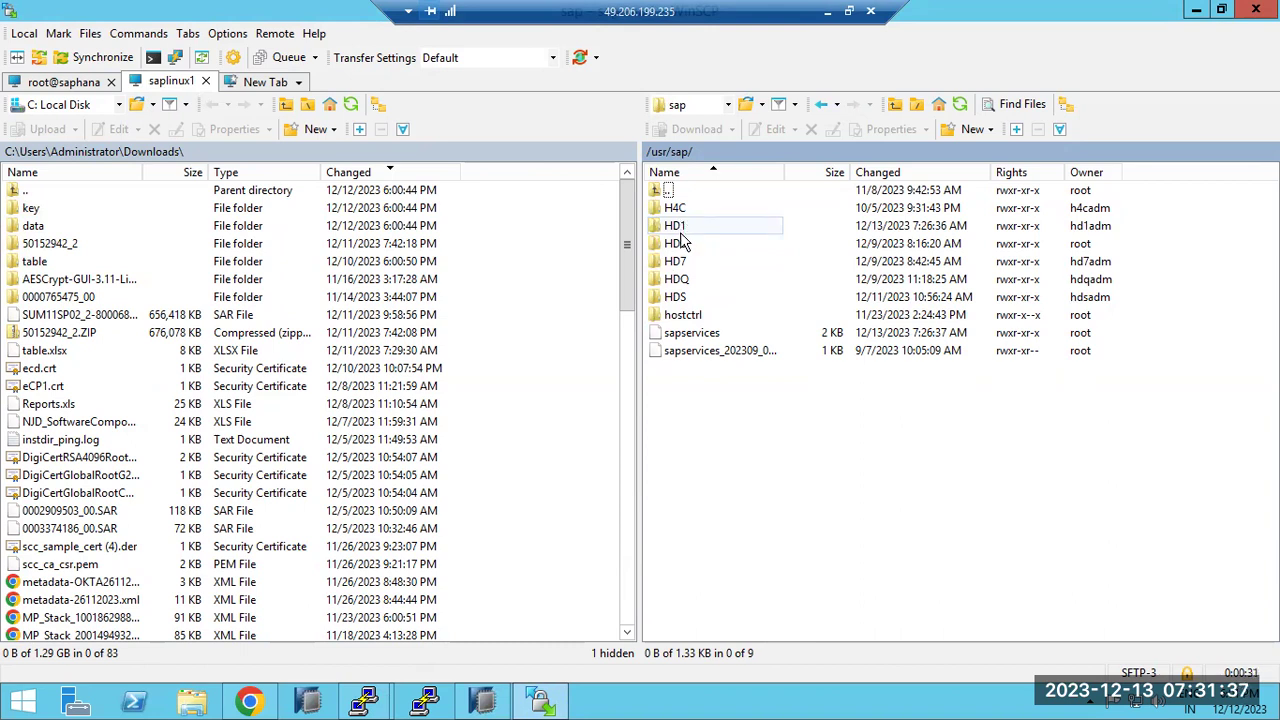
{"action": "left_click", "coordinate": [827, 11]}
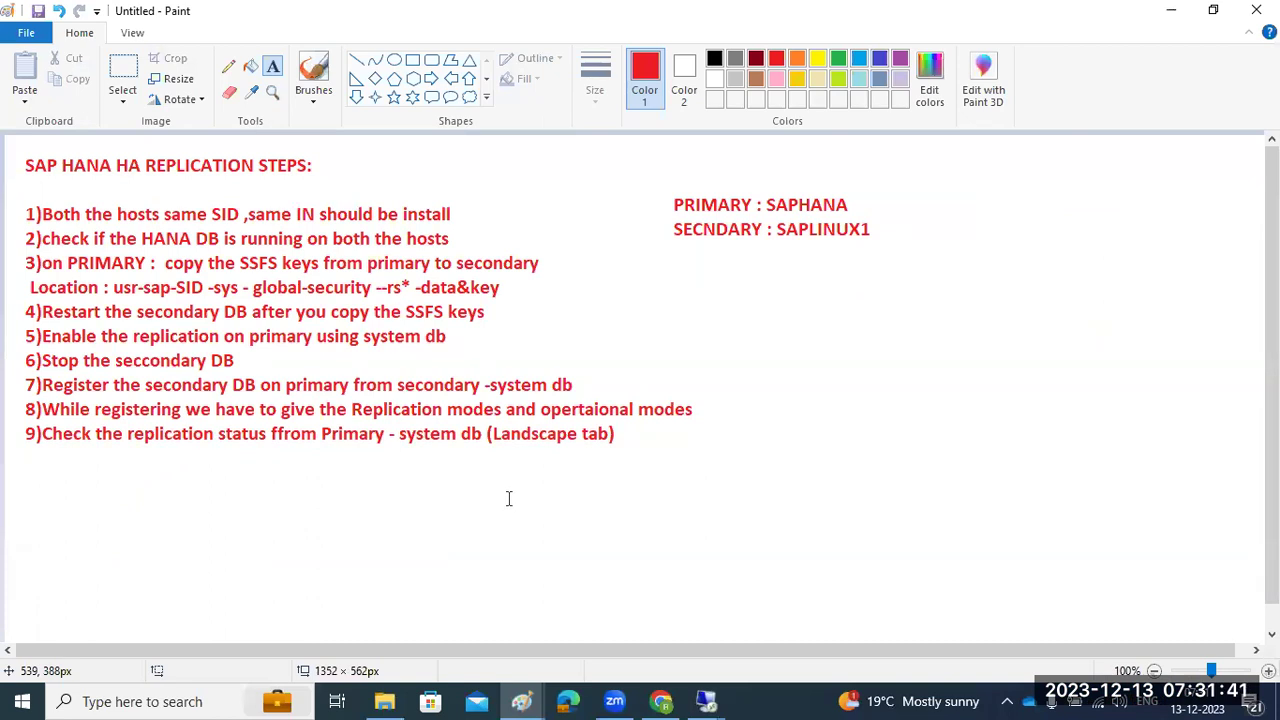
Look over the primary's hd1adm terminal and the installation terminal, then return to the notes
{"action": "left_click", "coordinate": [706, 701]}
{"action": "left_click", "coordinate": [639, 643]}
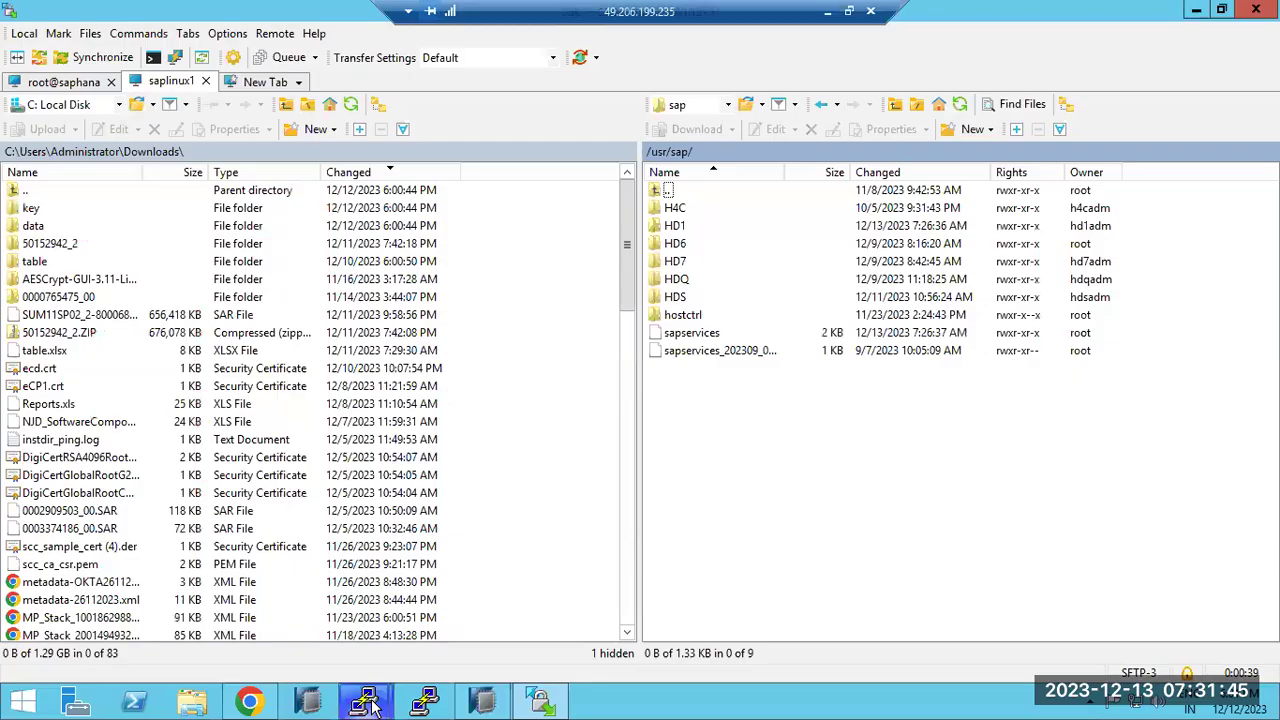
{"action": "left_click", "coordinate": [370, 703]}
{"action": "left_click", "coordinate": [345, 668]}
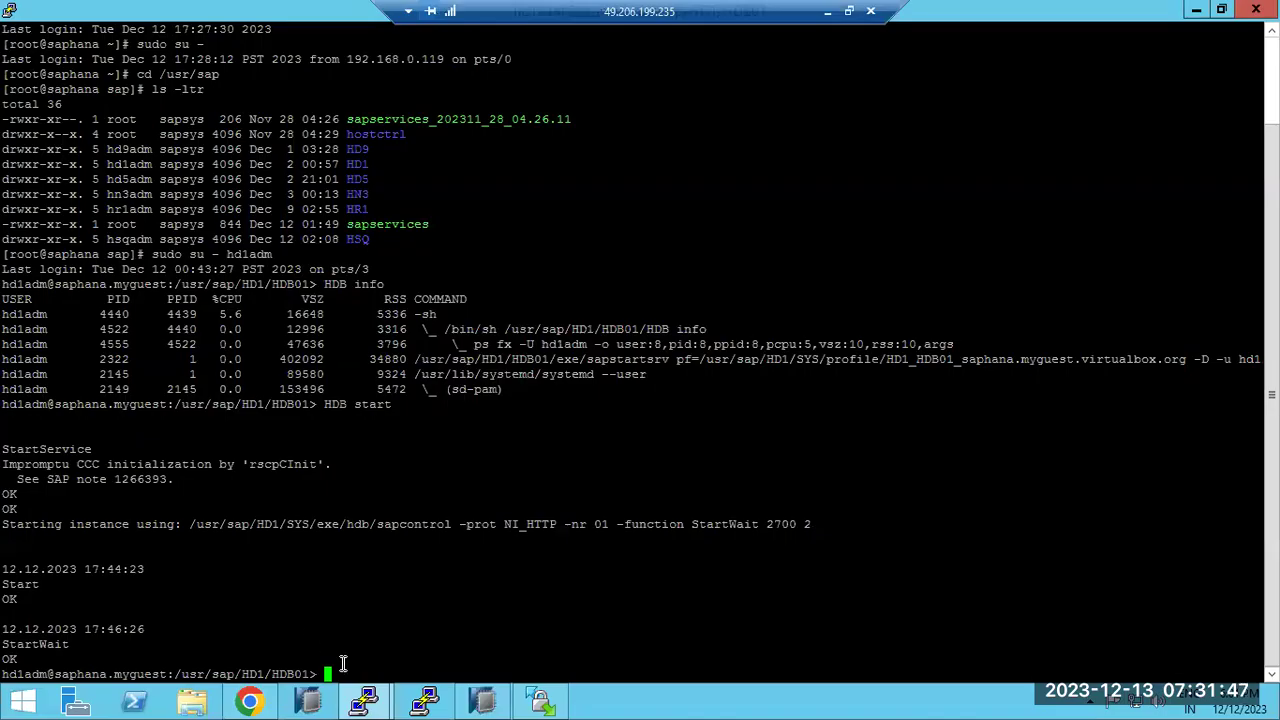
{"action": "left_click", "coordinate": [368, 702]}
{"action": "left_click", "coordinate": [440, 624]}
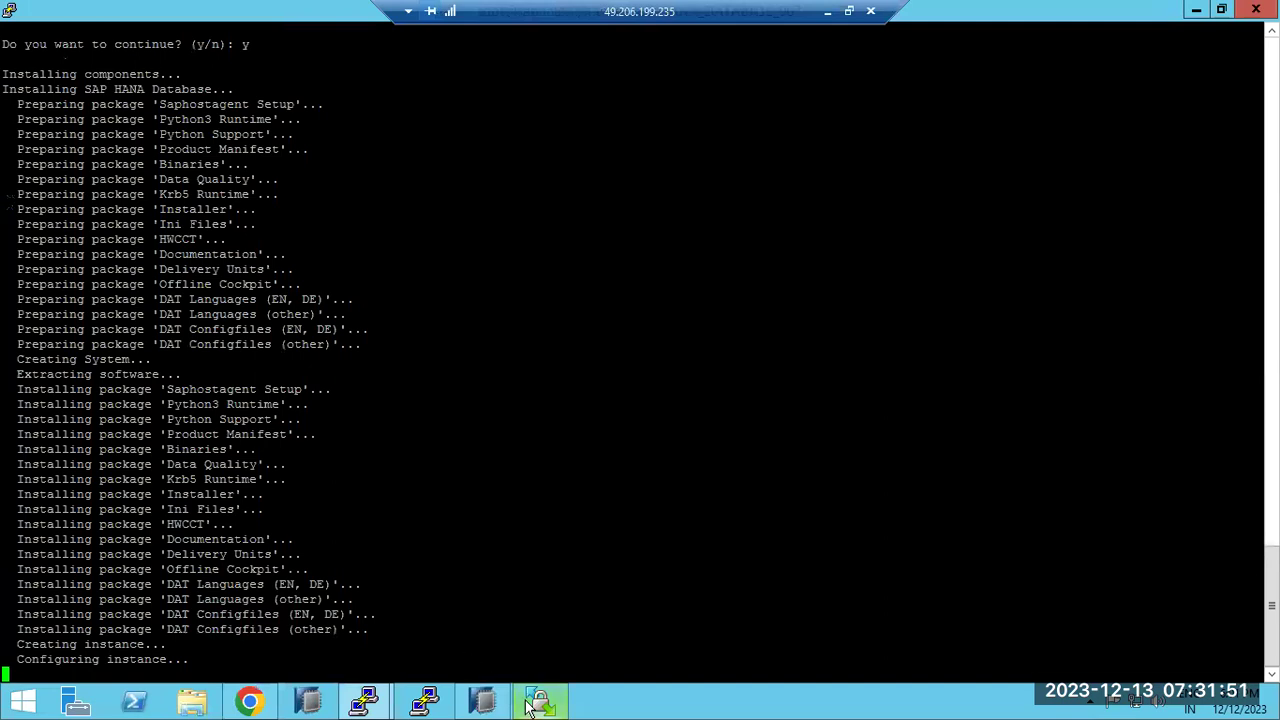
{"action": "mouse_move", "coordinate": [537, 704]}
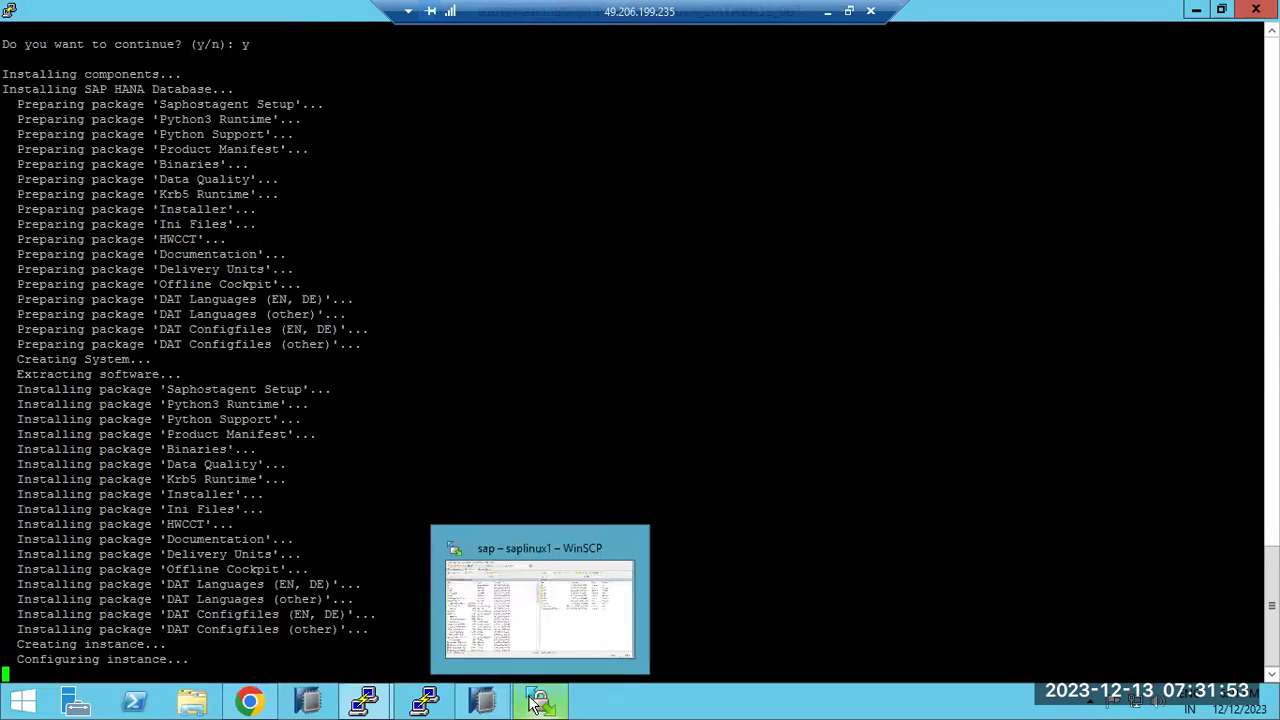
{"action": "left_click", "coordinate": [828, 12]}
{"action": "mouse_move", "coordinate": [680, 700]}
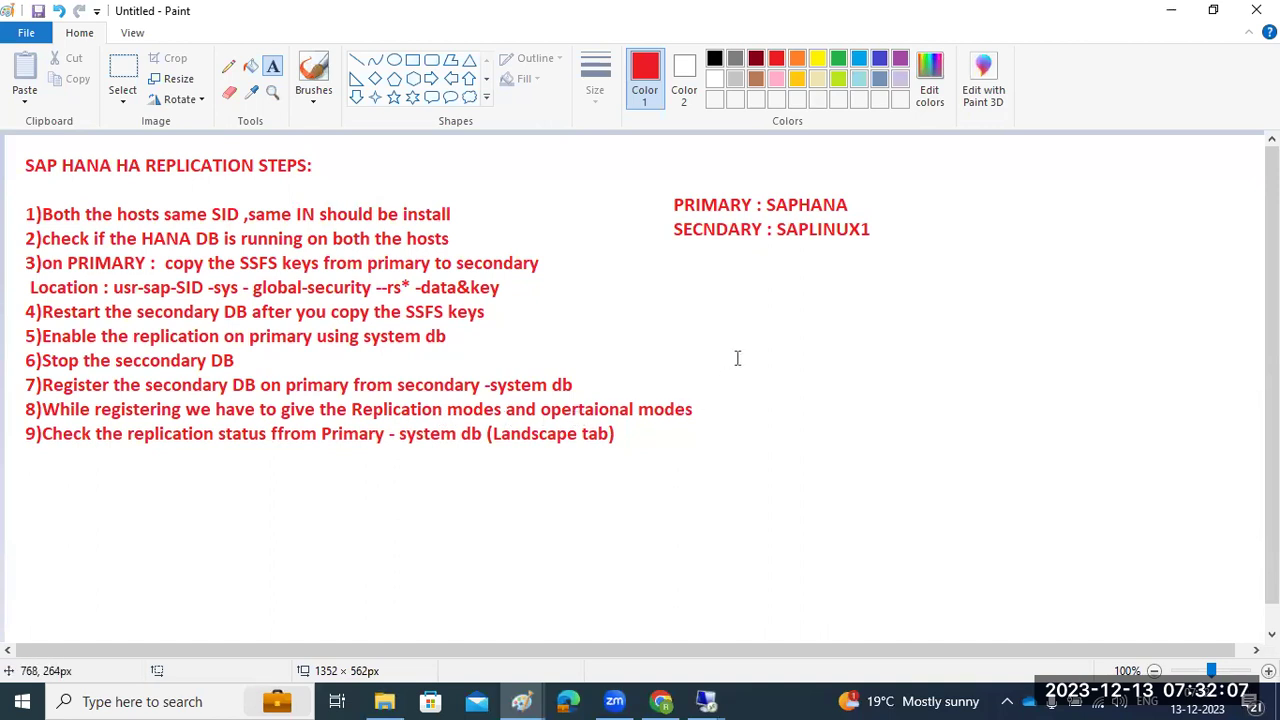
Draw a text box right of the numbered steps, below the PRIMARY and SECNDARY lines
{"action": "left_click_drag", "start_coordinate": [724, 255], "coordinate": [1226, 620]}
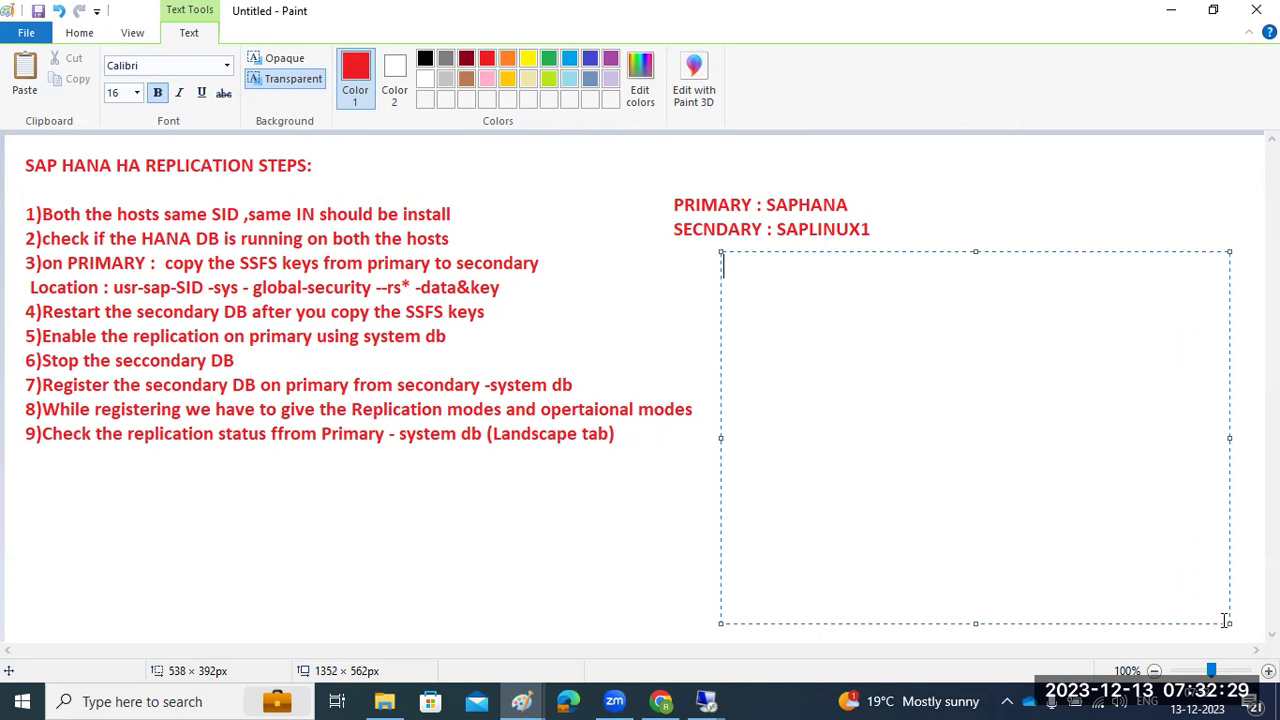
Glance at the installation log on the remote desktop, then return to Paint
{"action": "left_click", "coordinate": [706, 701]}
{"action": "left_click", "coordinate": [596, 620]}
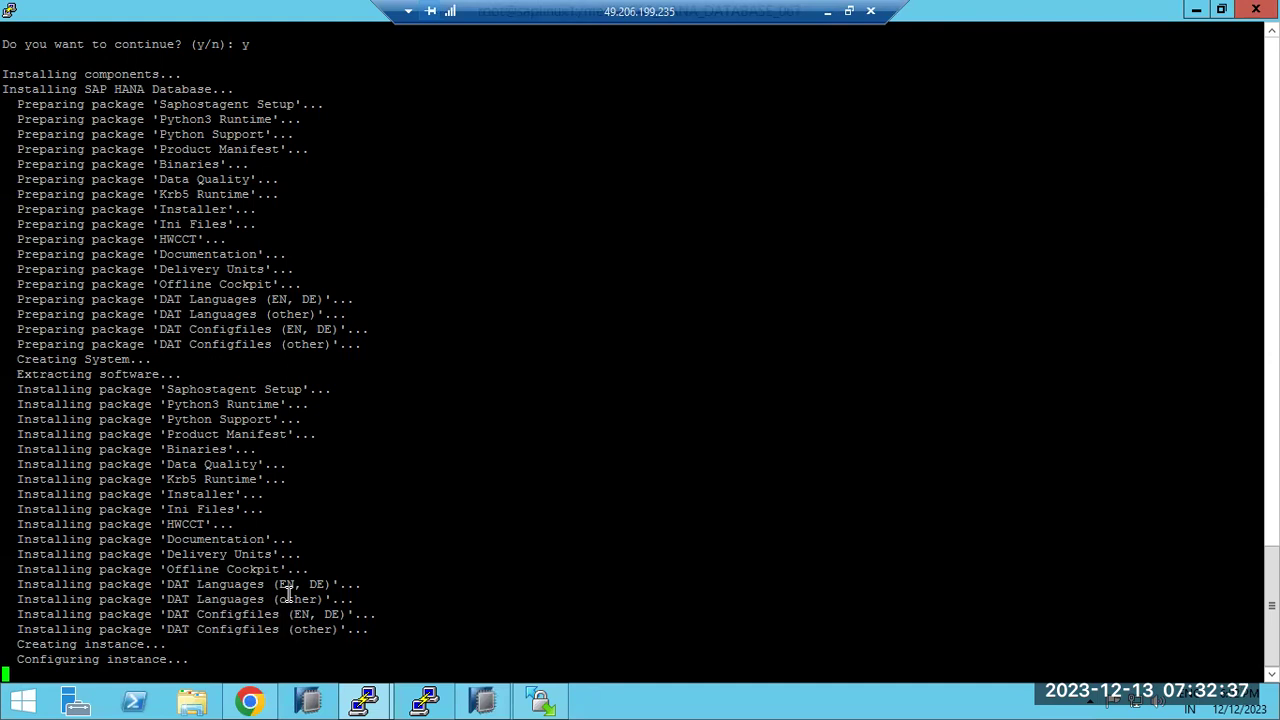
{"action": "left_click", "coordinate": [829, 13]}
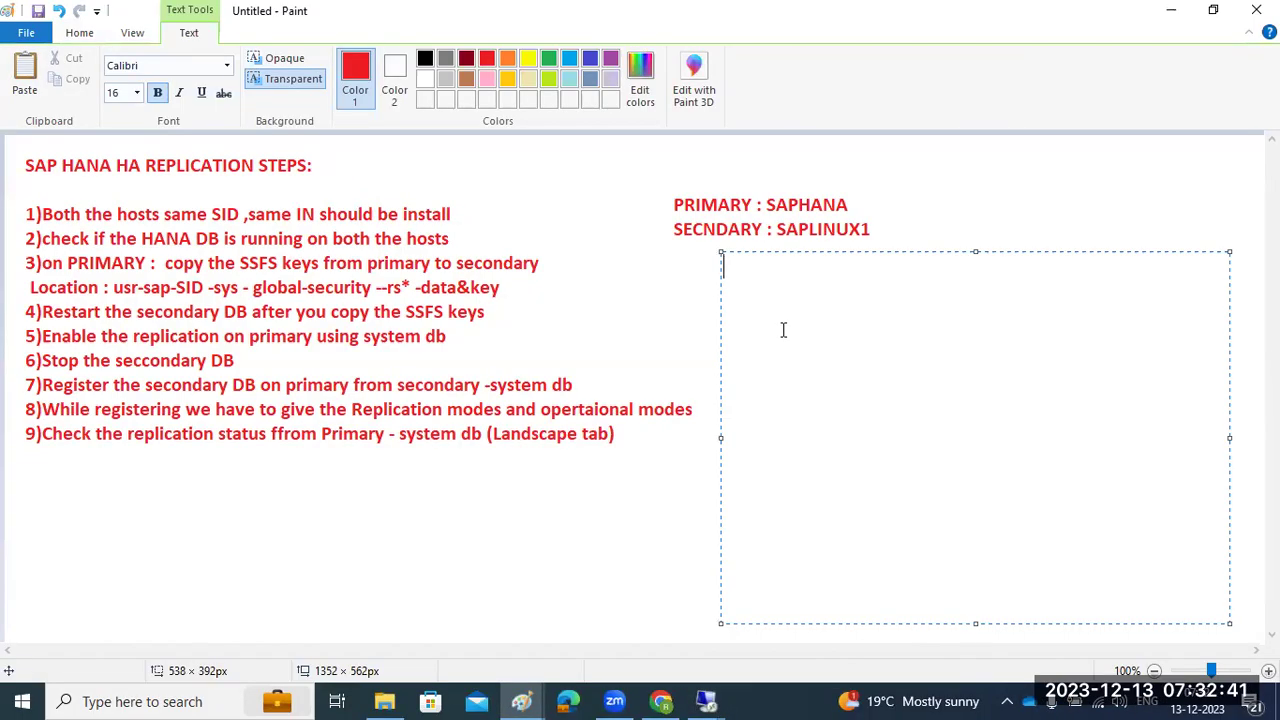
Type the heading '3 types of Replication Models' with modes 1)SYNCMEM, 2)SYNC, 3)AS below
{"action": "type", "text": "3 types o"}
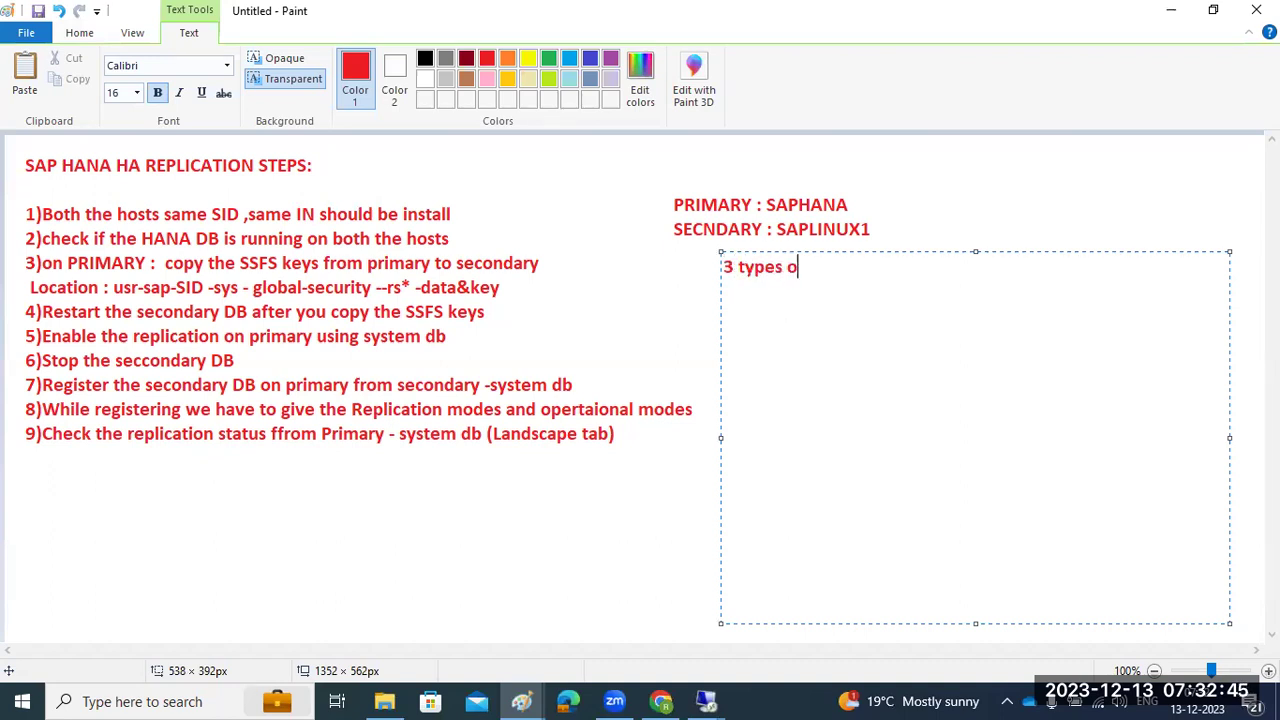
{"action": "type", "text": "f Rep"}
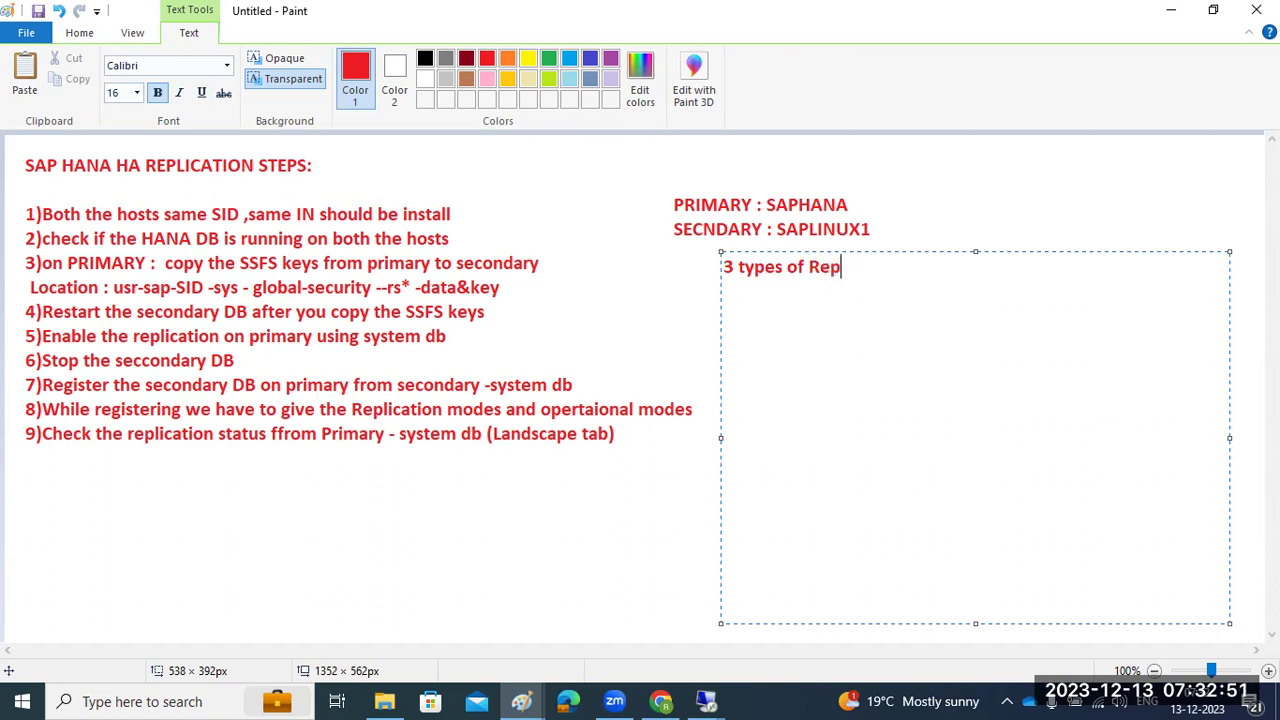
{"action": "type", "text": "lication Models"}
{"action": "key", "text": "Return"}
{"action": "type", "text": "1)"}
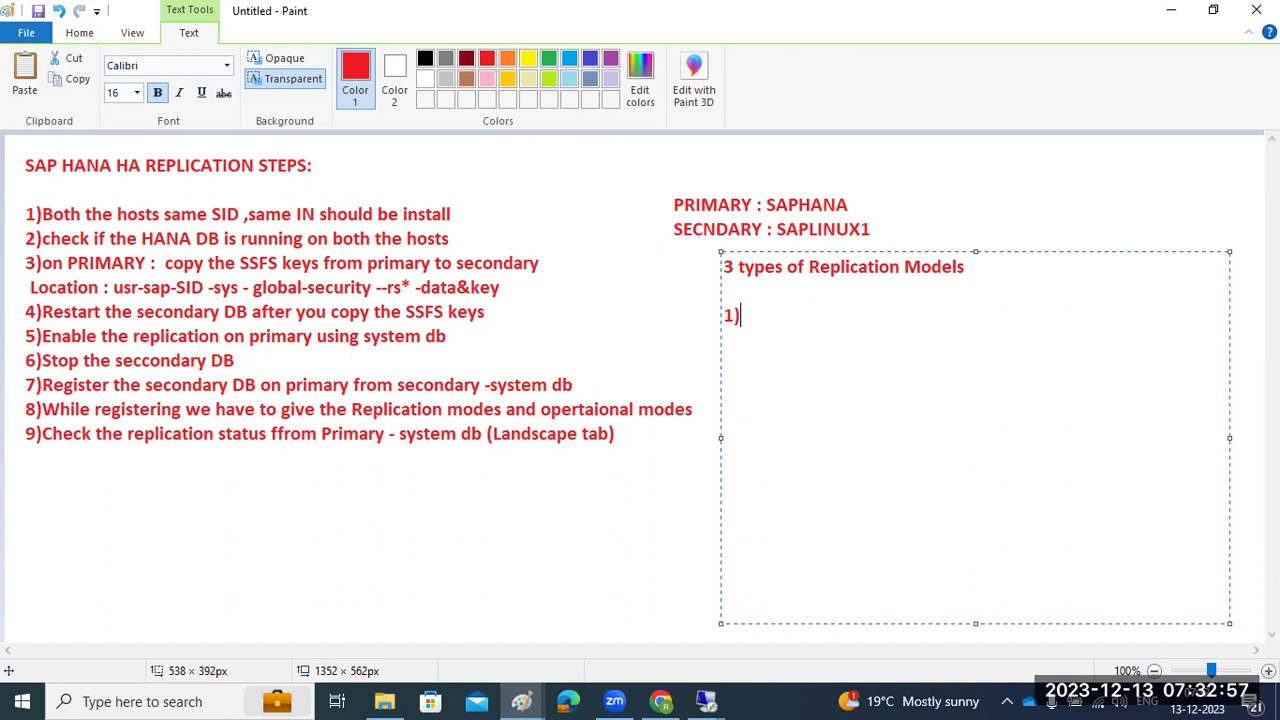
{"action": "type", "text": "SYNCME"}
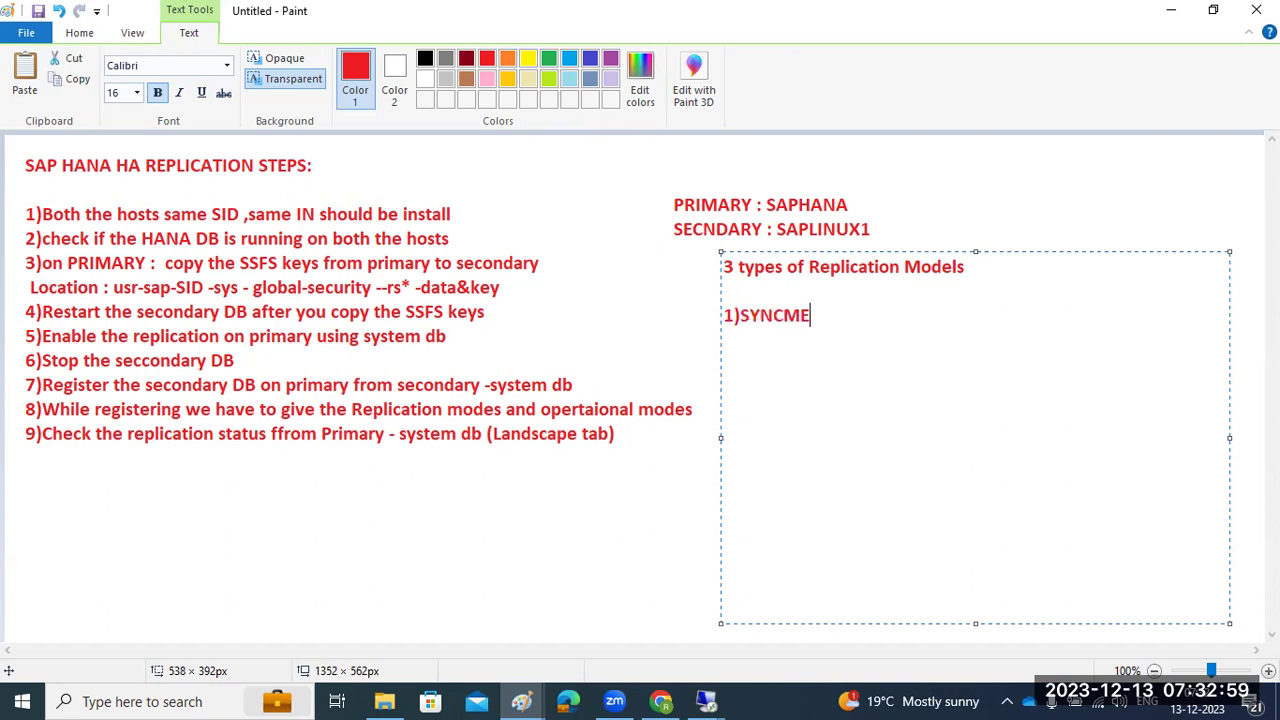
{"action": "type", "text": "M 2)SYNC "}
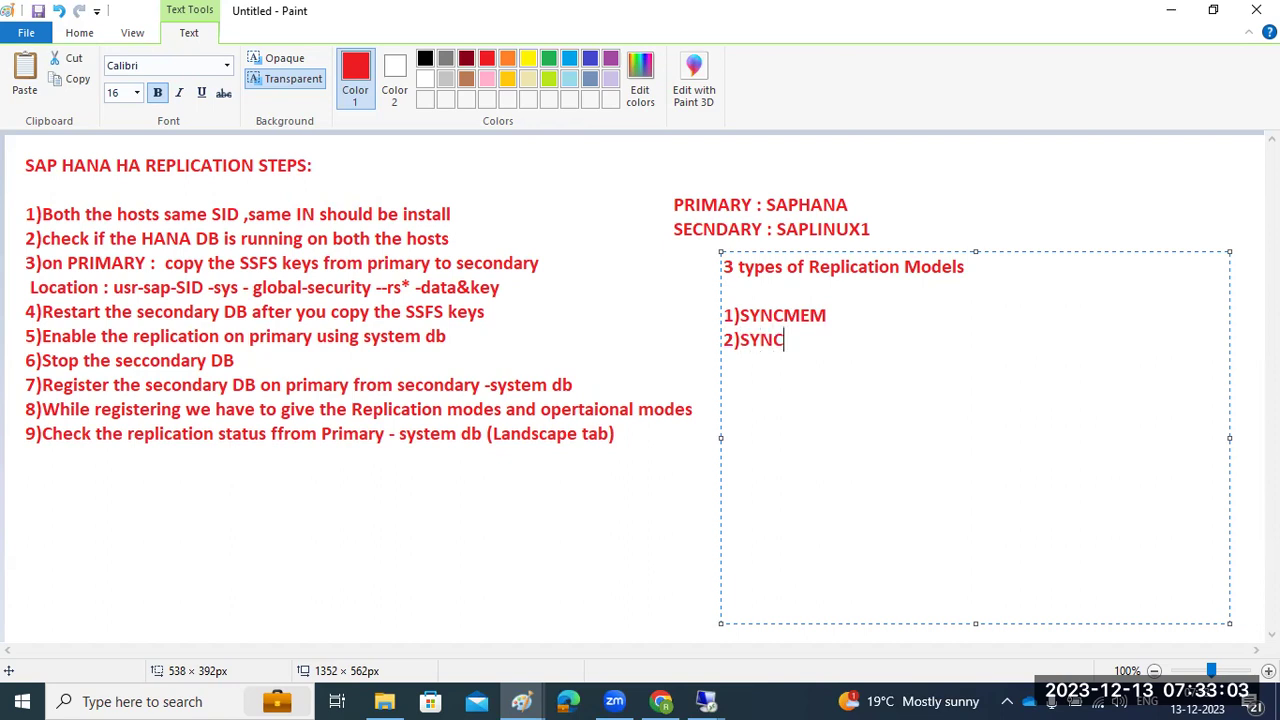
{"action": "type", "text": "3)"}
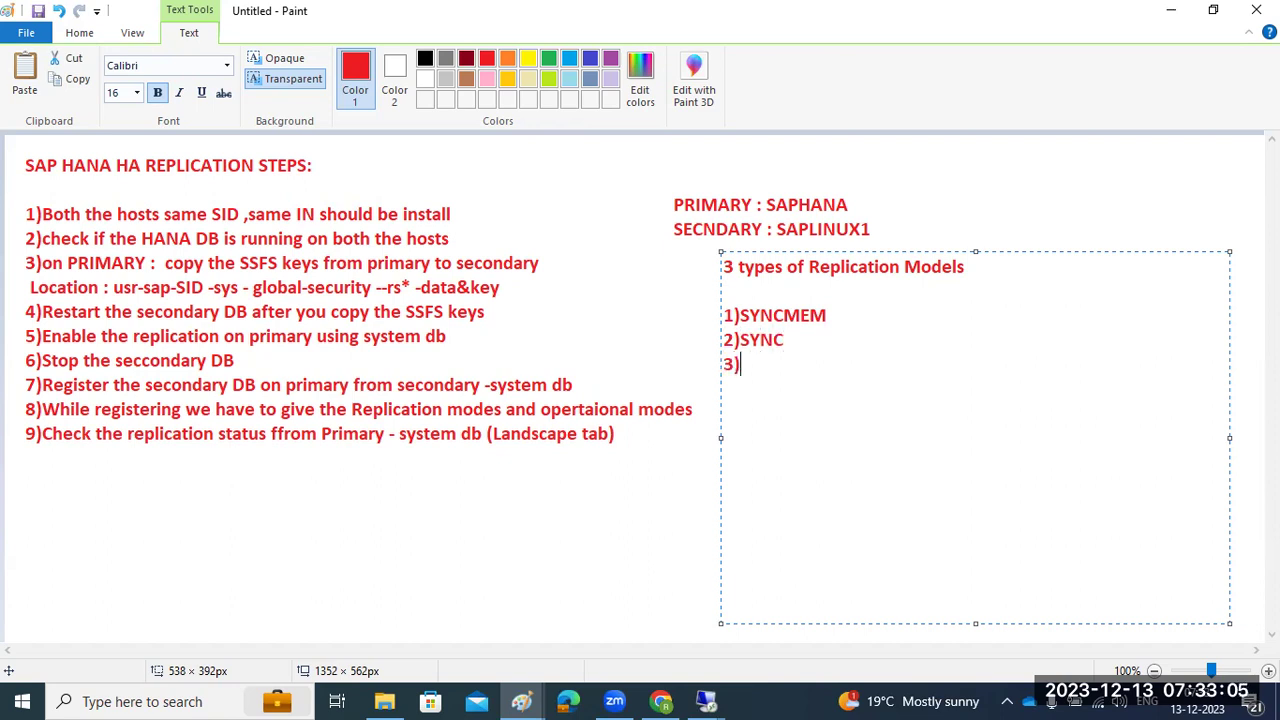
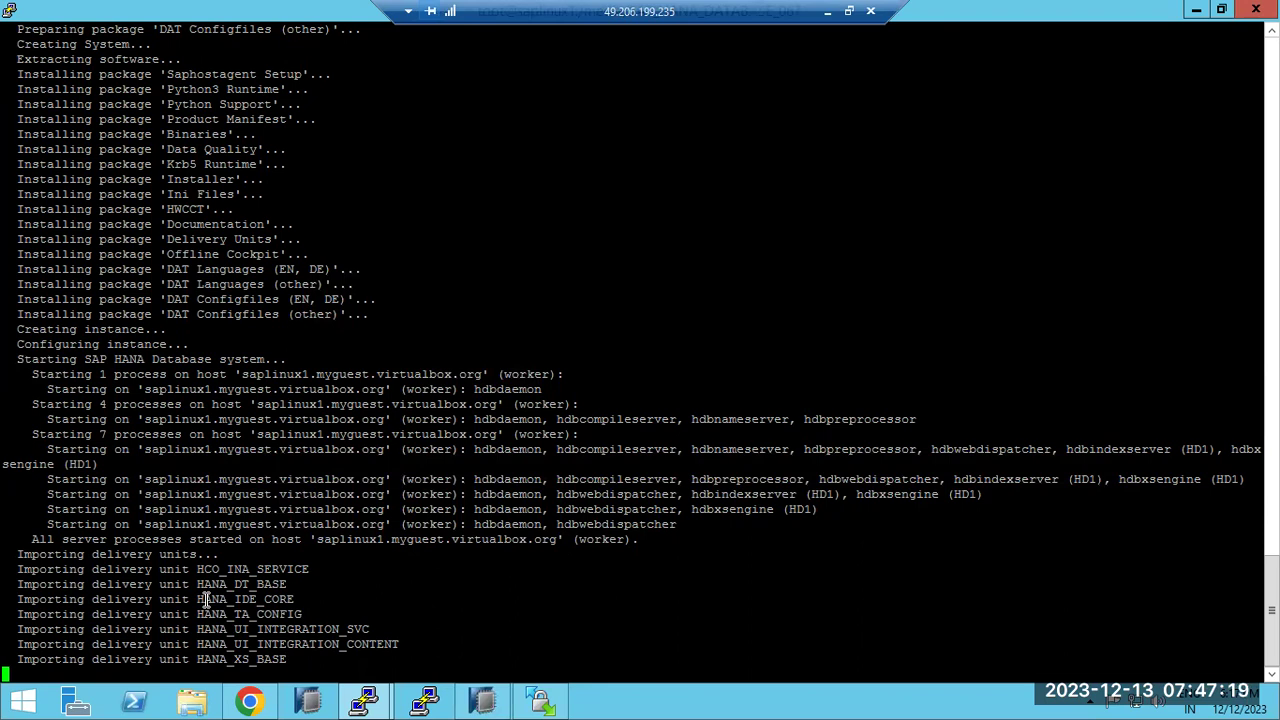
Select a block of the hdblcm installer output in PuTTY, then bring HANA Studio forward
{"action": "left_click_drag", "start_coordinate": [226, 629], "coordinate": [159, 584]}
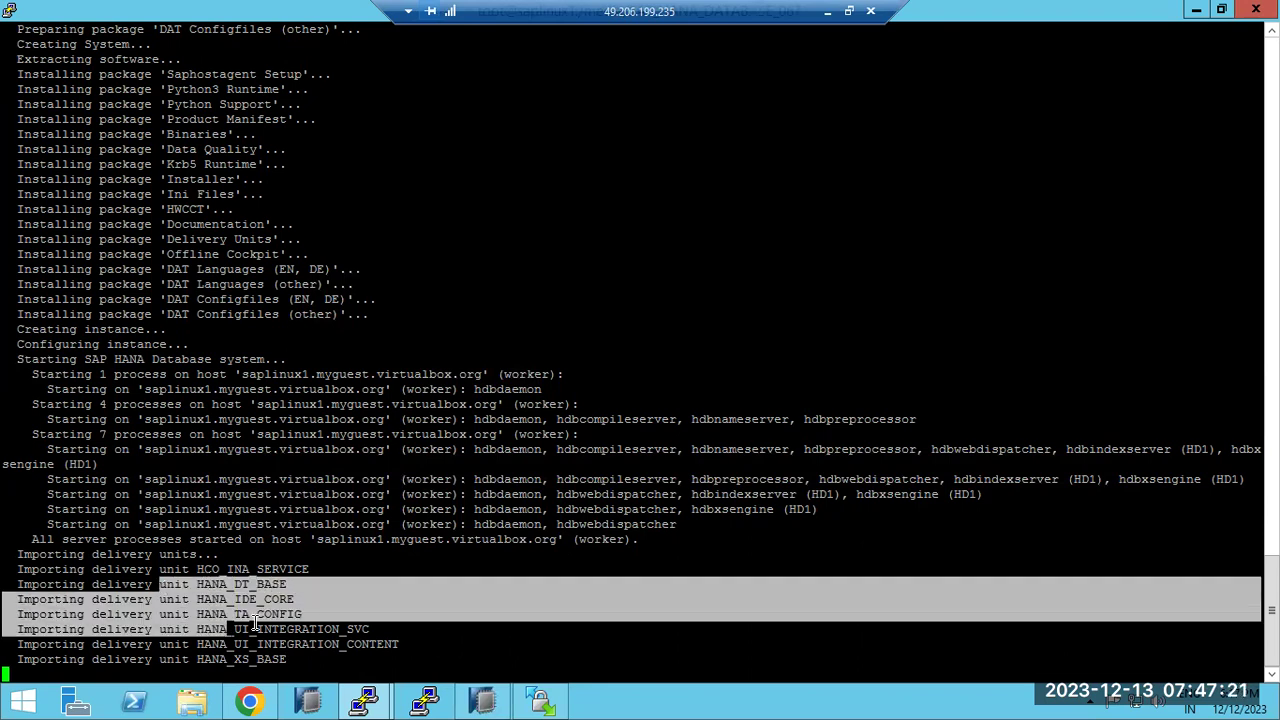
{"action": "left_click", "coordinate": [484, 703]}
Specify host saplinux1, instance 01, Multiple containers system database, description 'SECONDARY-SDB'
{"action": "left_click", "coordinate": [51, 102]}
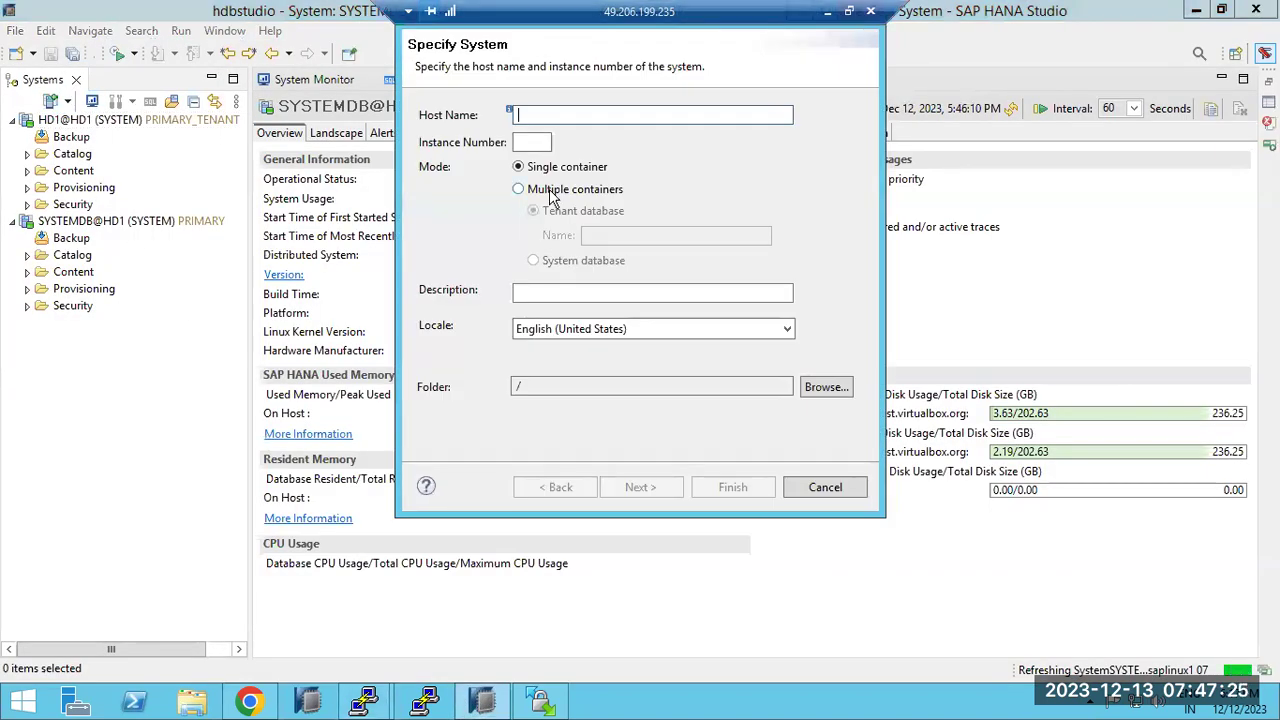
{"action": "type", "text": "saplinux1"}
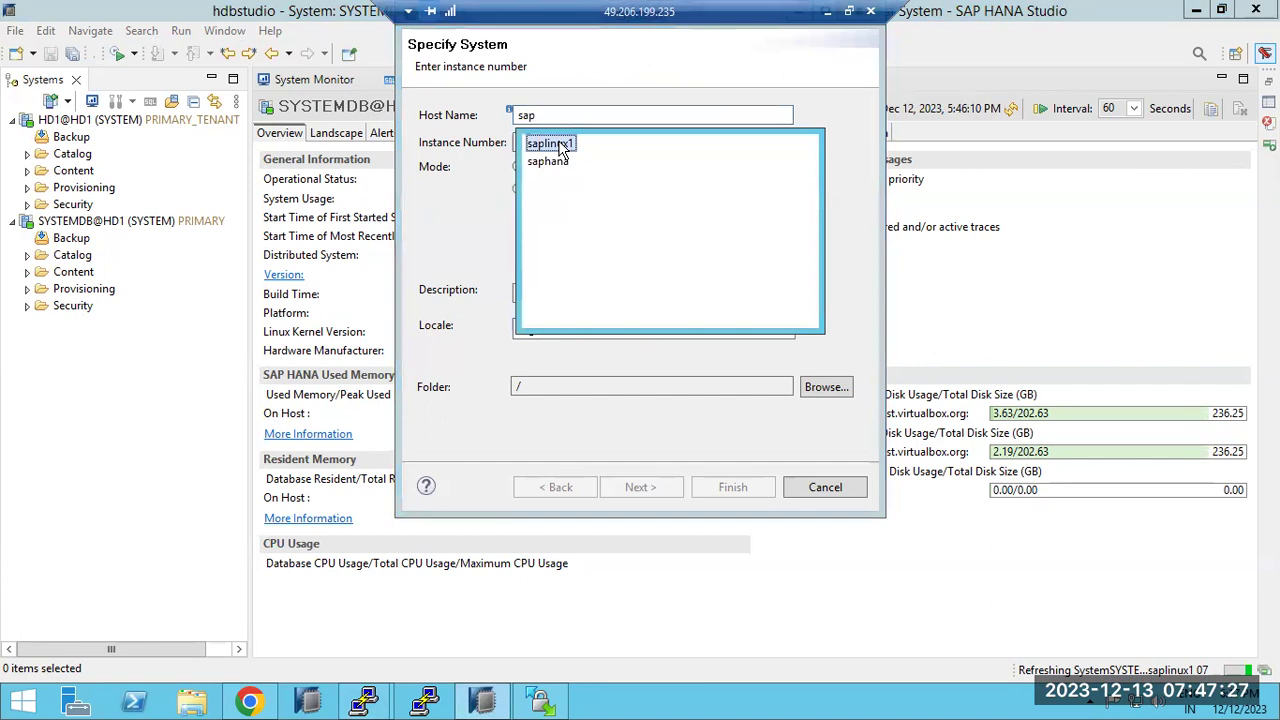
{"action": "left_click", "coordinate": [540, 143]}
{"action": "type", "text": "01"}
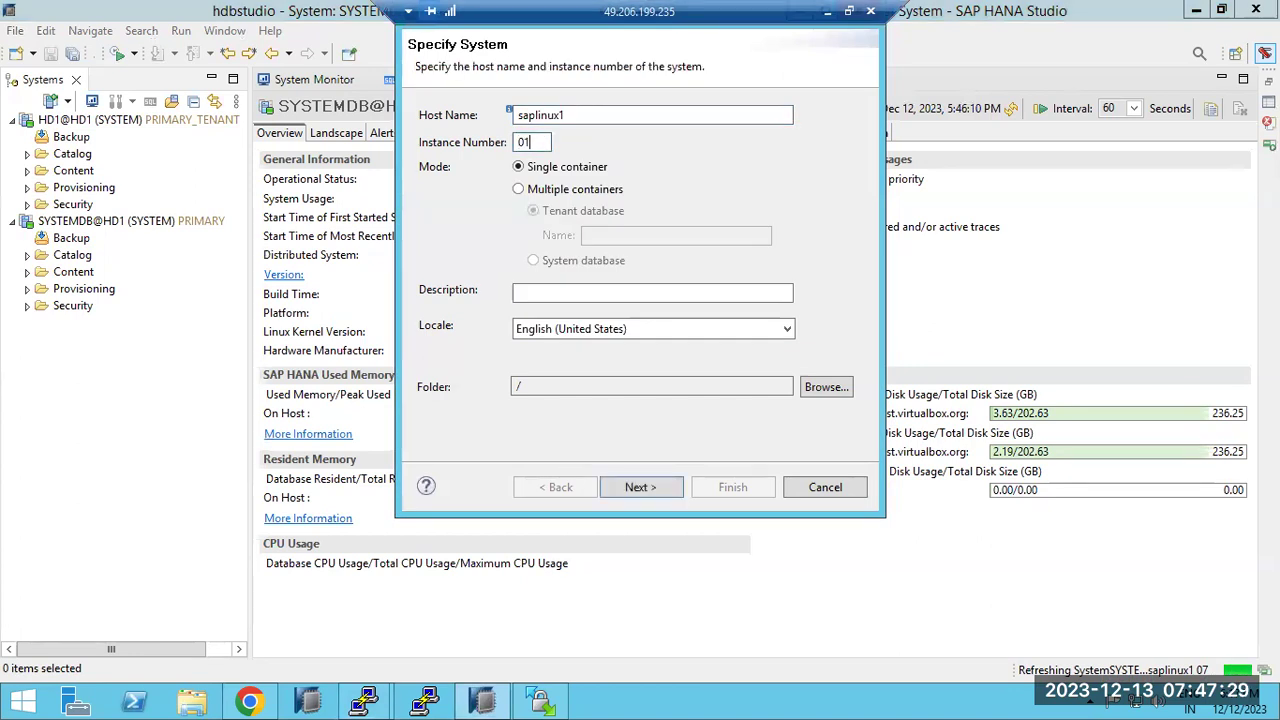
{"action": "left_click", "coordinate": [518, 189]}
{"action": "left_click", "coordinate": [533, 260]}
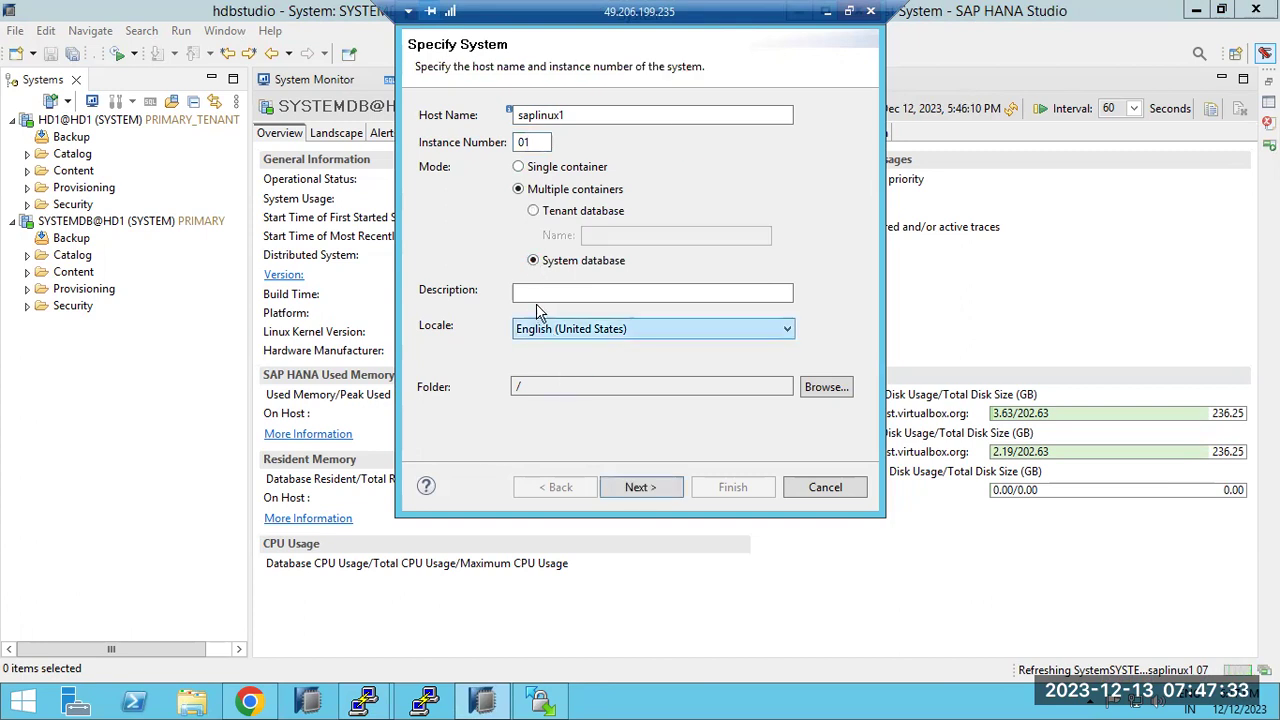
{"action": "left_click", "coordinate": [535, 295]}
{"action": "type", "text": "SECONDARY"}
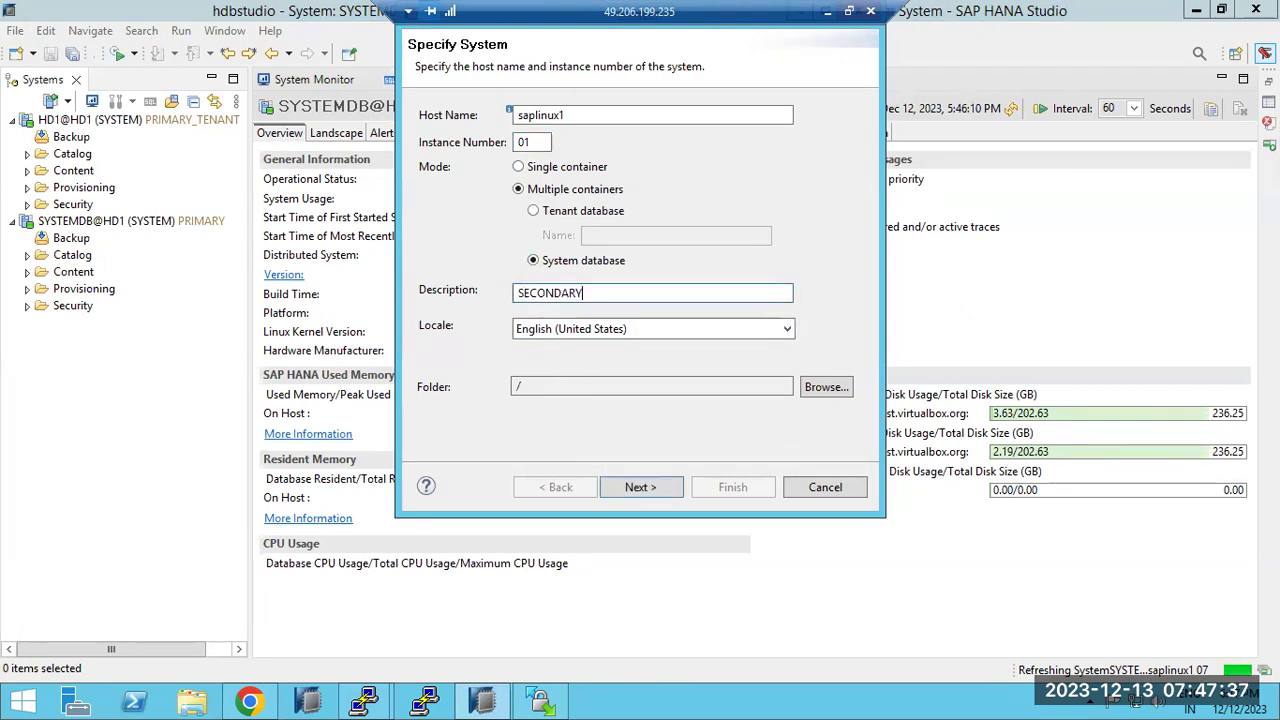
{"action": "type", "text": "-SDB"}
Log on as user SYSTEM with its password to finish adding SECONDARY-SDB
{"action": "left_click", "coordinate": [626, 486]}
{"action": "key", "text": "Tab"}
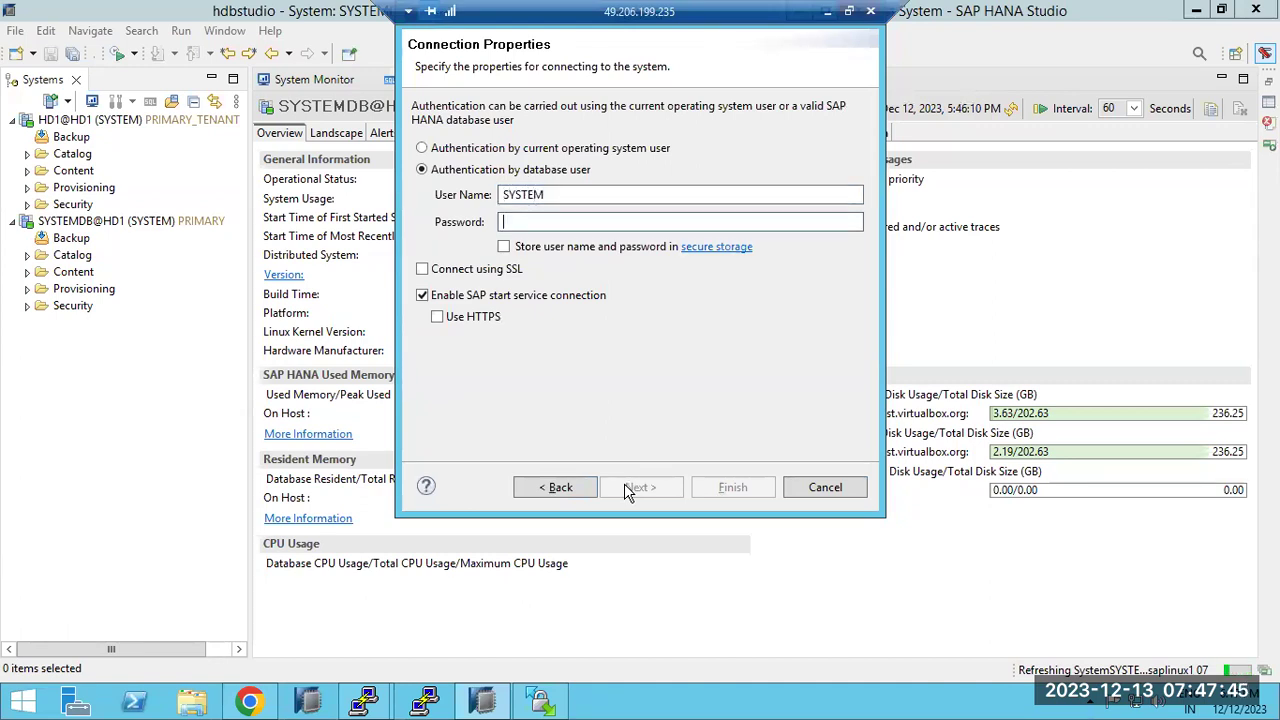
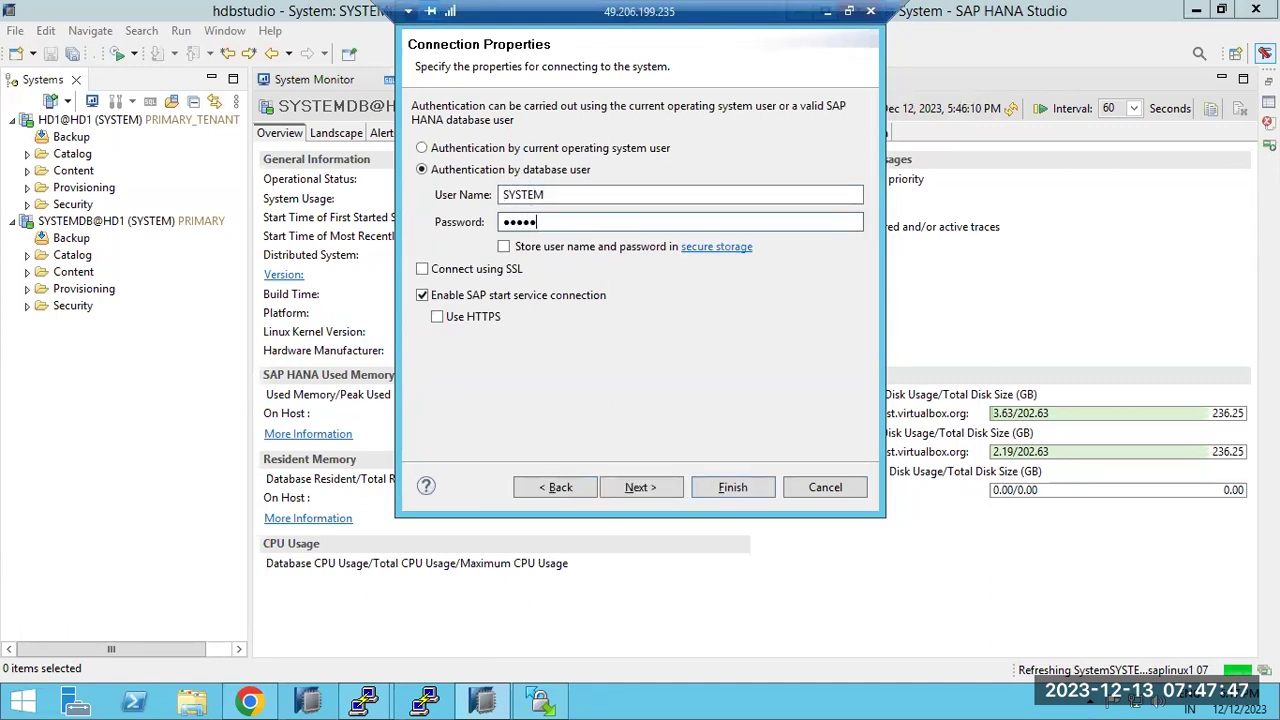
{"action": "key", "text": "Return"}
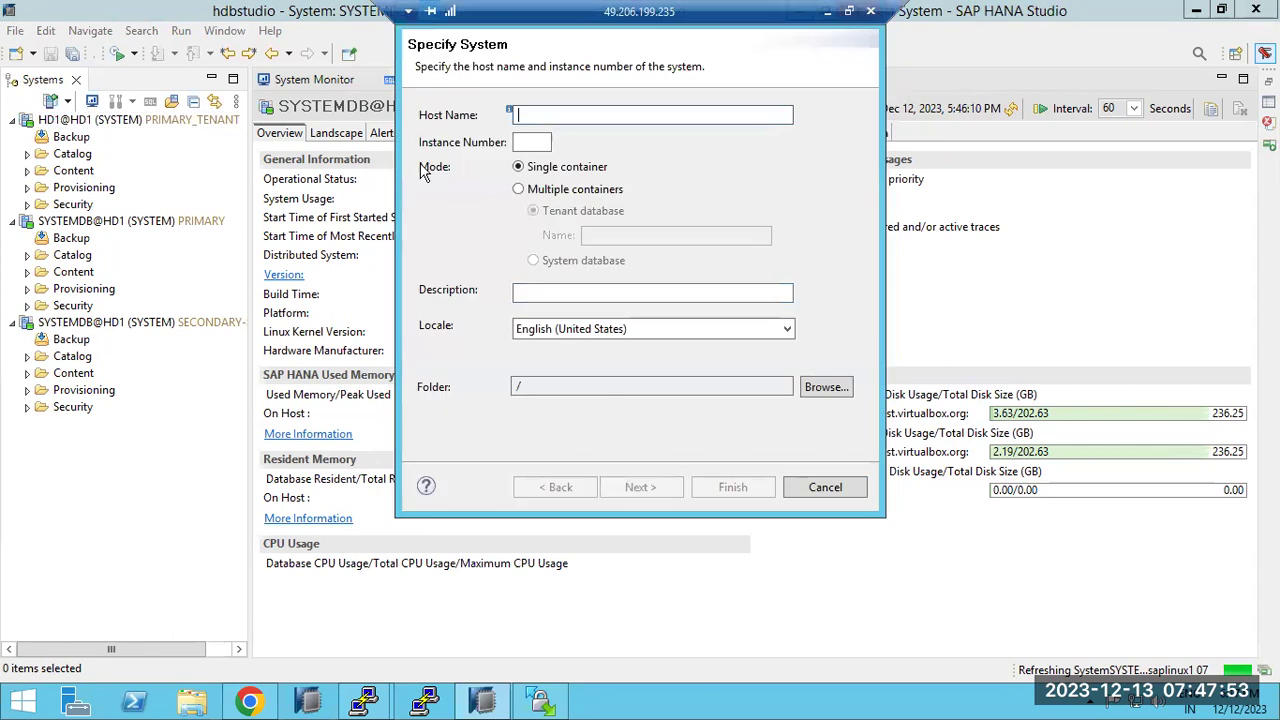
Specify host saplinux1, instance 01, tenant database HD1, description 'Secondary - TDB'
{"action": "type", "text": "sap"}
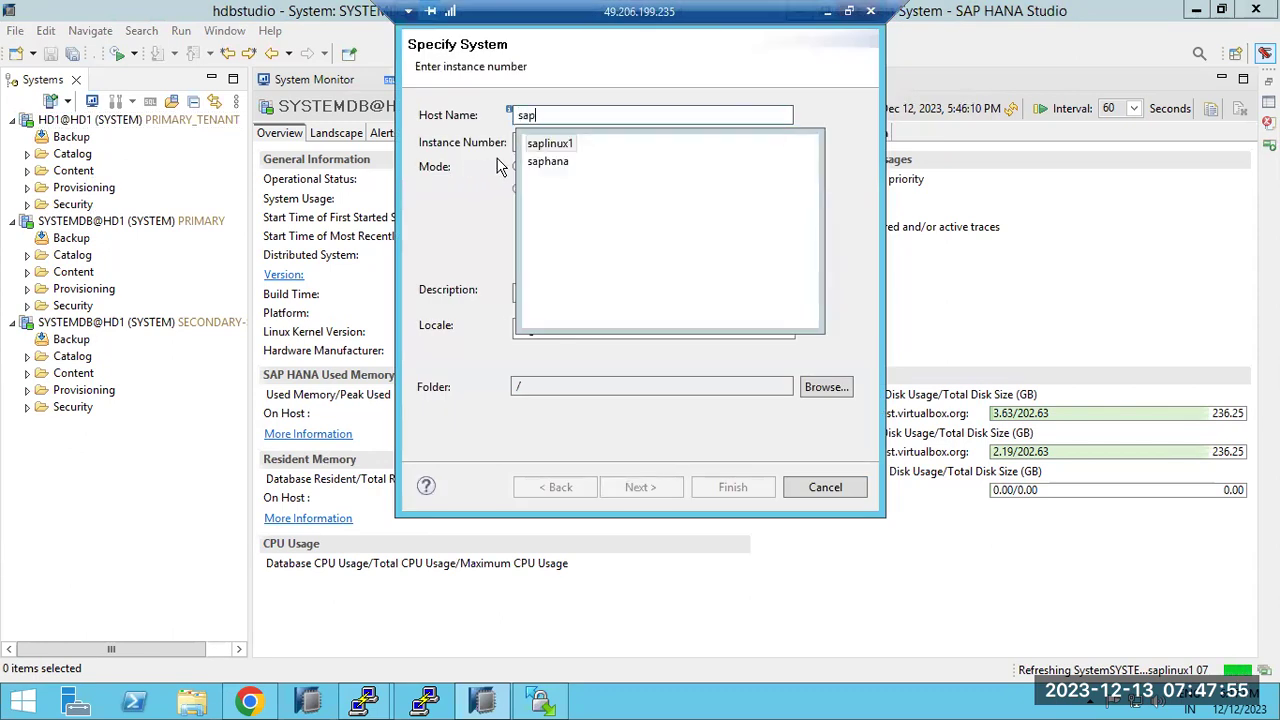
{"action": "left_click", "coordinate": [563, 145]}
{"action": "left_click", "coordinate": [527, 145]}
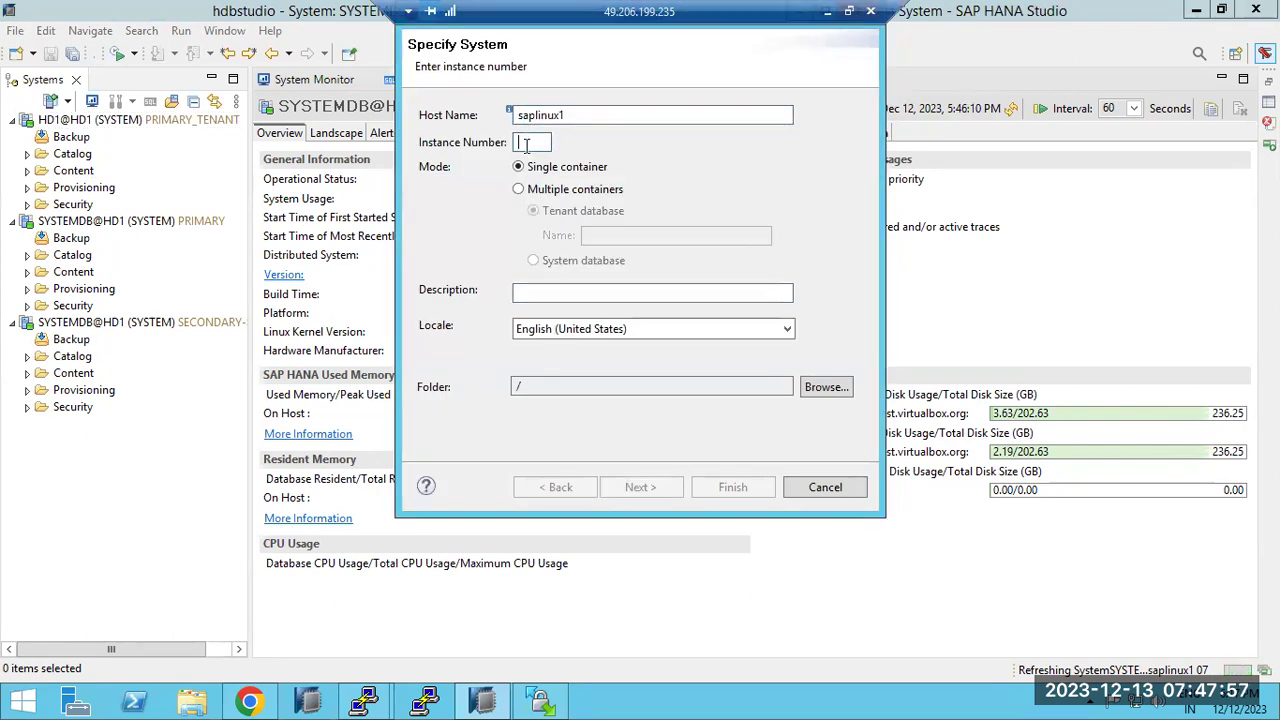
{"action": "type", "text": "01"}
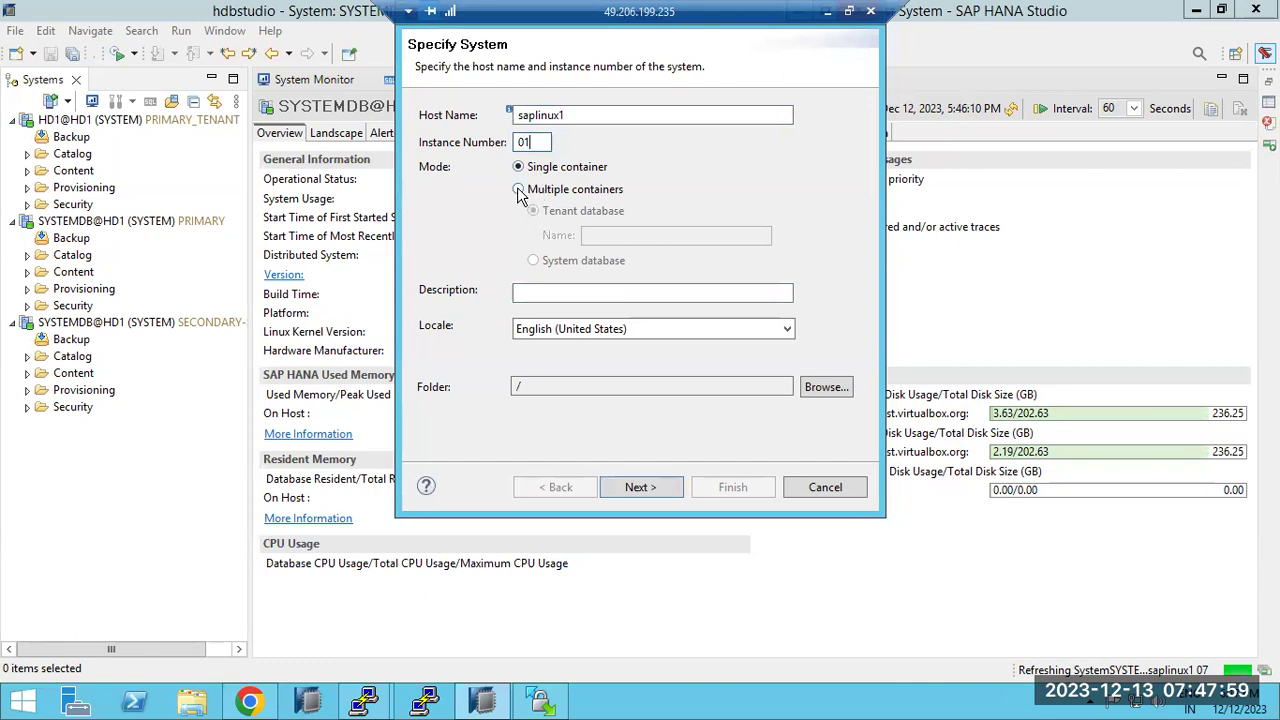
{"action": "left_click", "coordinate": [519, 190]}
{"action": "left_click", "coordinate": [606, 236]}
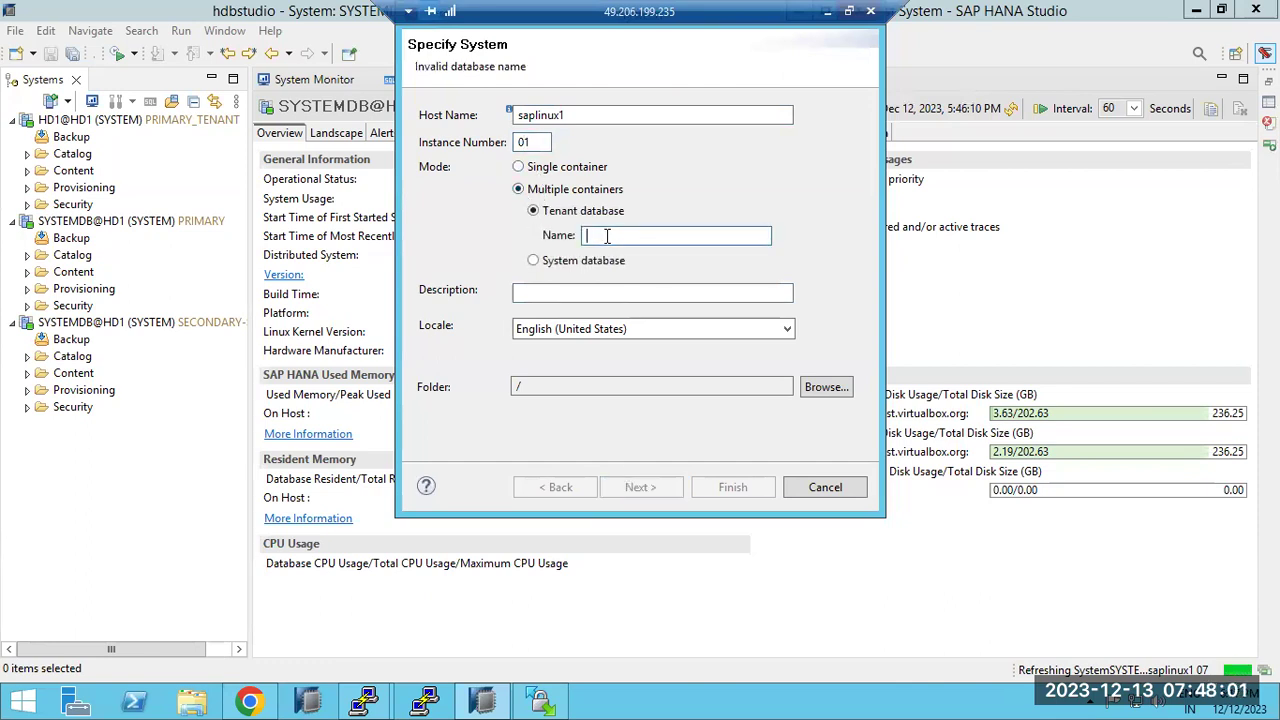
{"action": "type", "text": "HD1"}
{"action": "key", "text": "Return"}
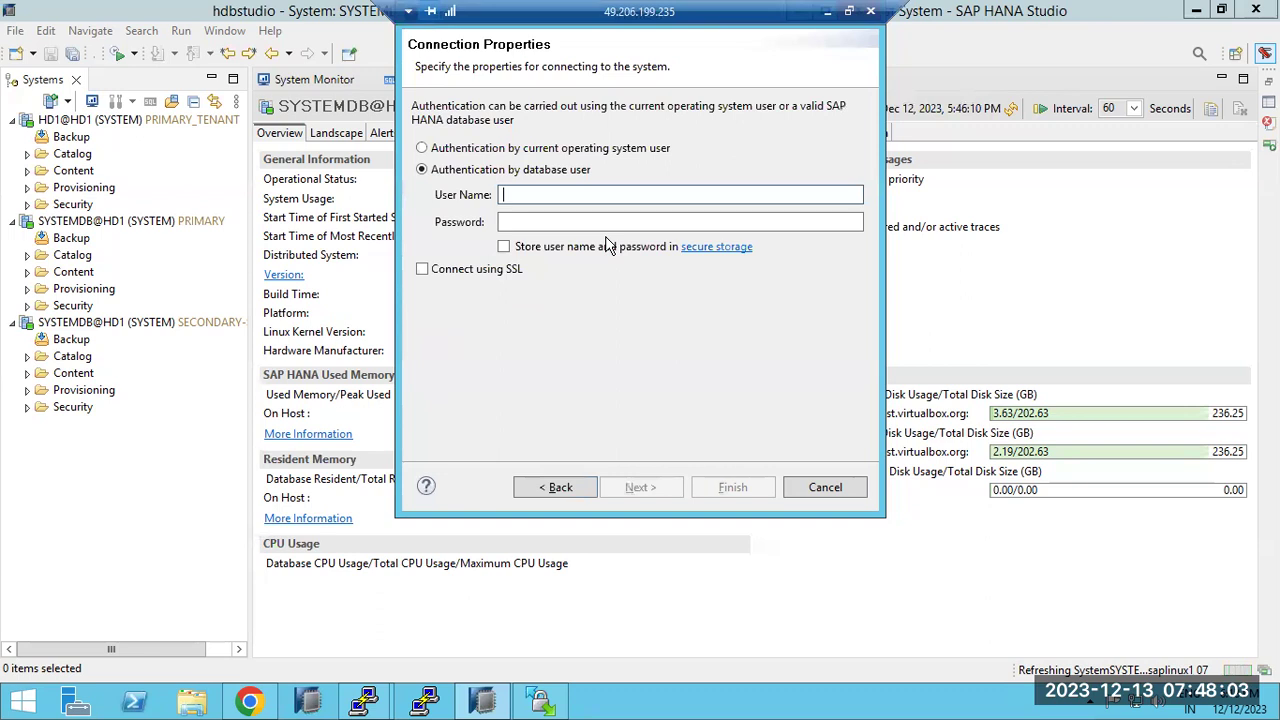
{"action": "left_click", "coordinate": [563, 487]}
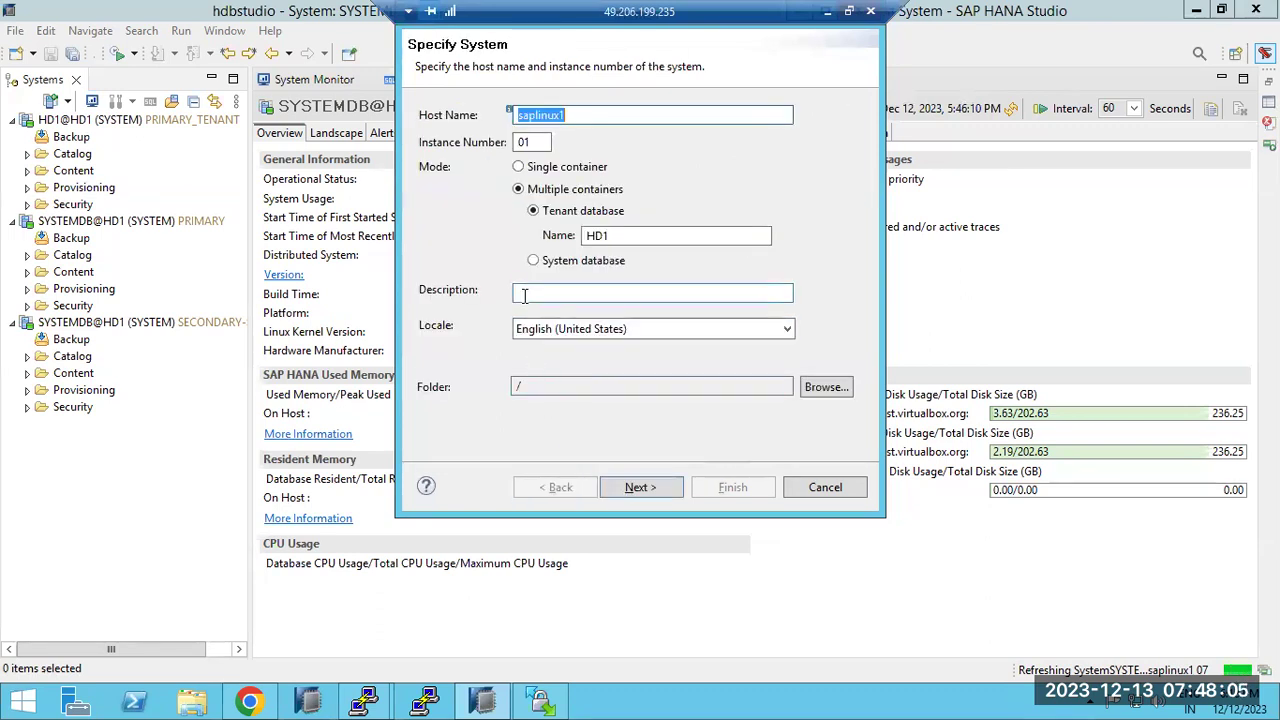
{"action": "left_click", "coordinate": [525, 296]}
{"action": "type", "text": "Secon"}
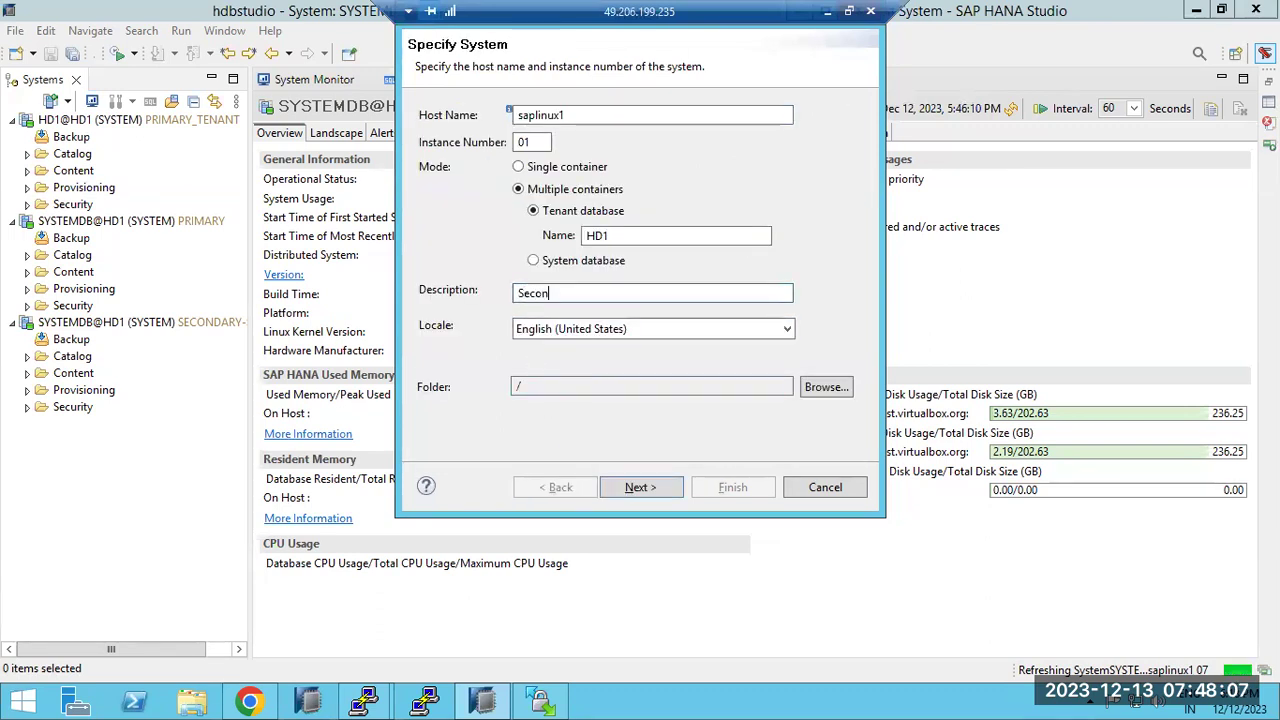
{"action": "type", "text": "dary - "}
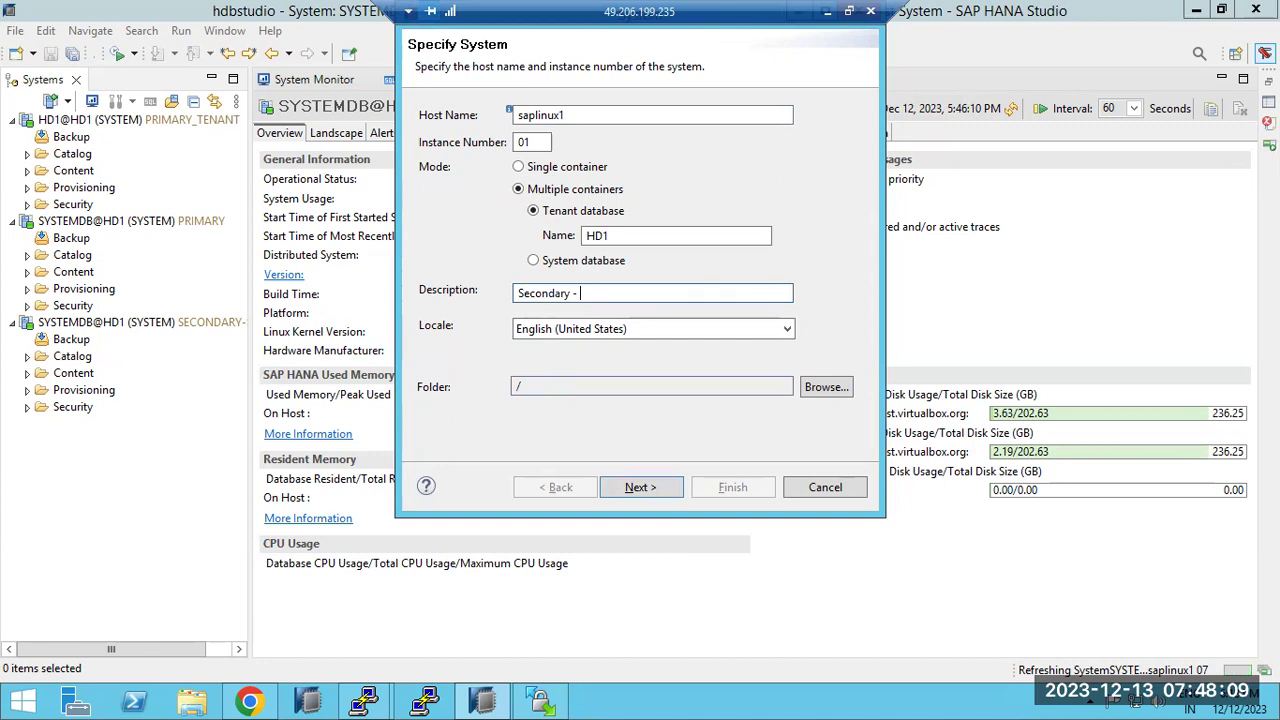
{"action": "type", "text": "TDB"}
Log on as user SYSTEM with its password to finish adding the tenant
{"action": "left_click", "coordinate": [632, 490]}
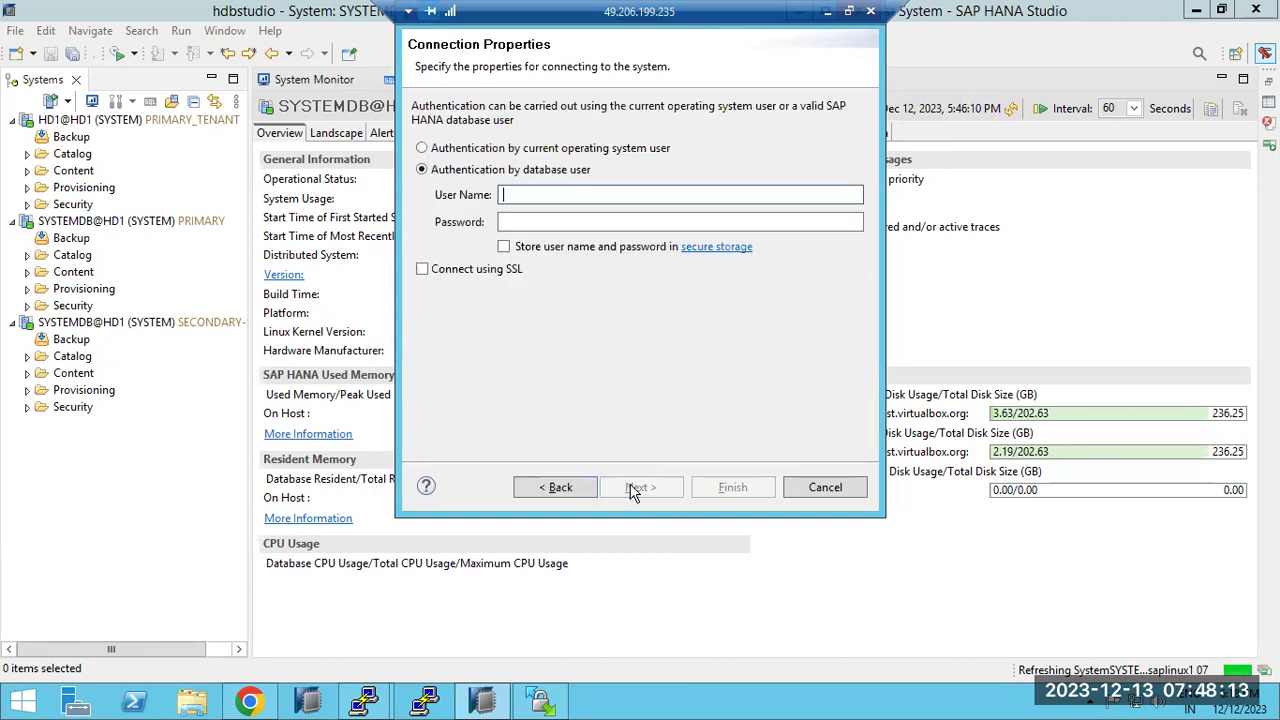
{"action": "type", "text": "SYSTEM"}
{"action": "key", "text": "Tab"}
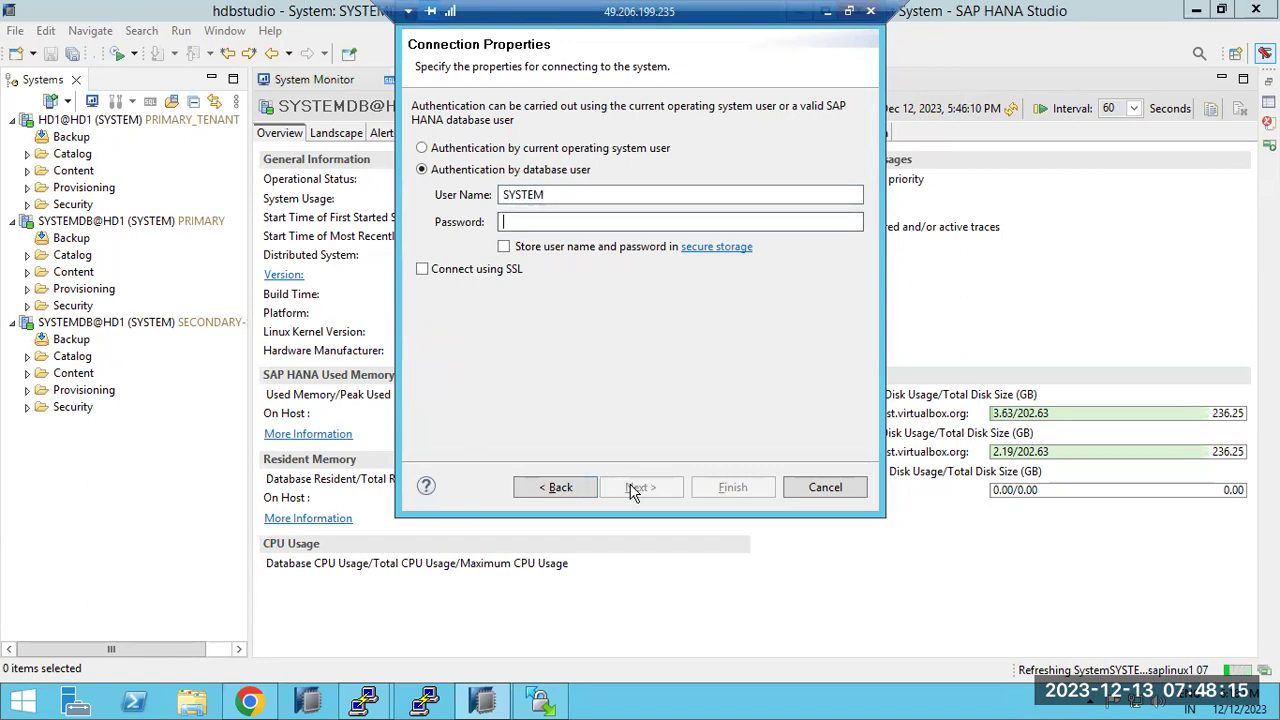
{"action": "type", "text": "••••••"}
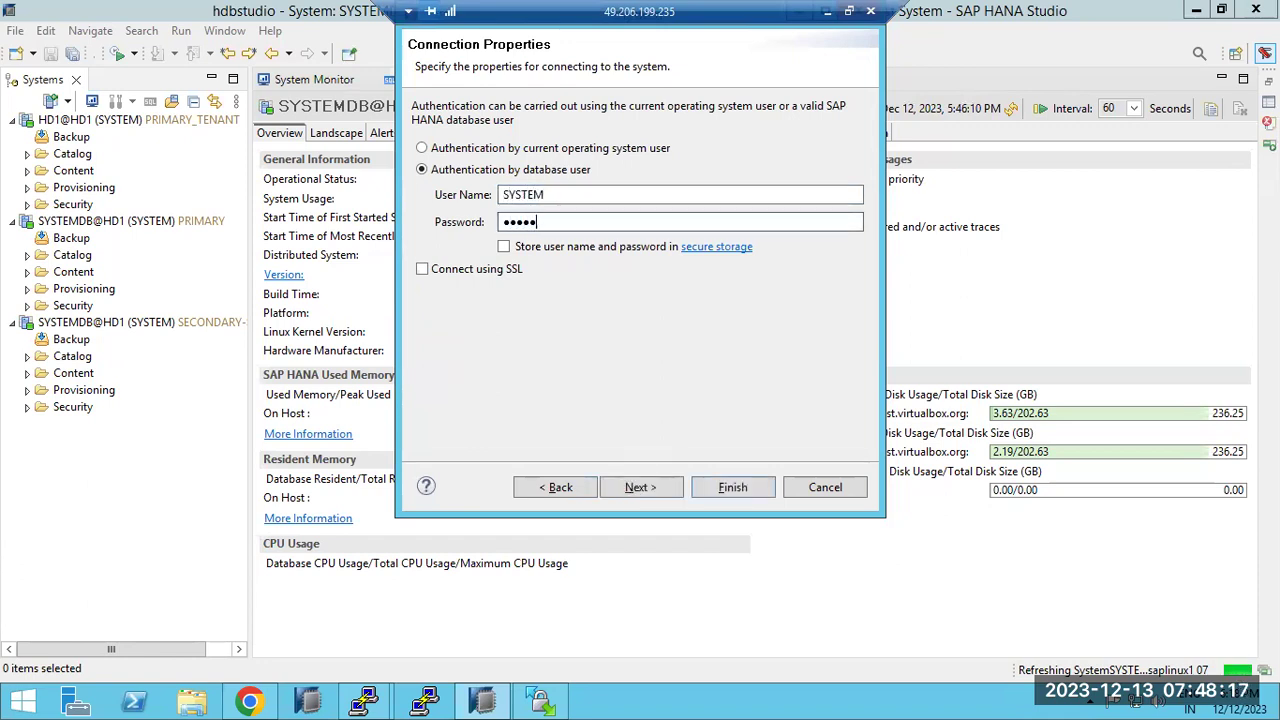
{"action": "type", "text": "••••"}
{"action": "left_click", "coordinate": [630, 485]}
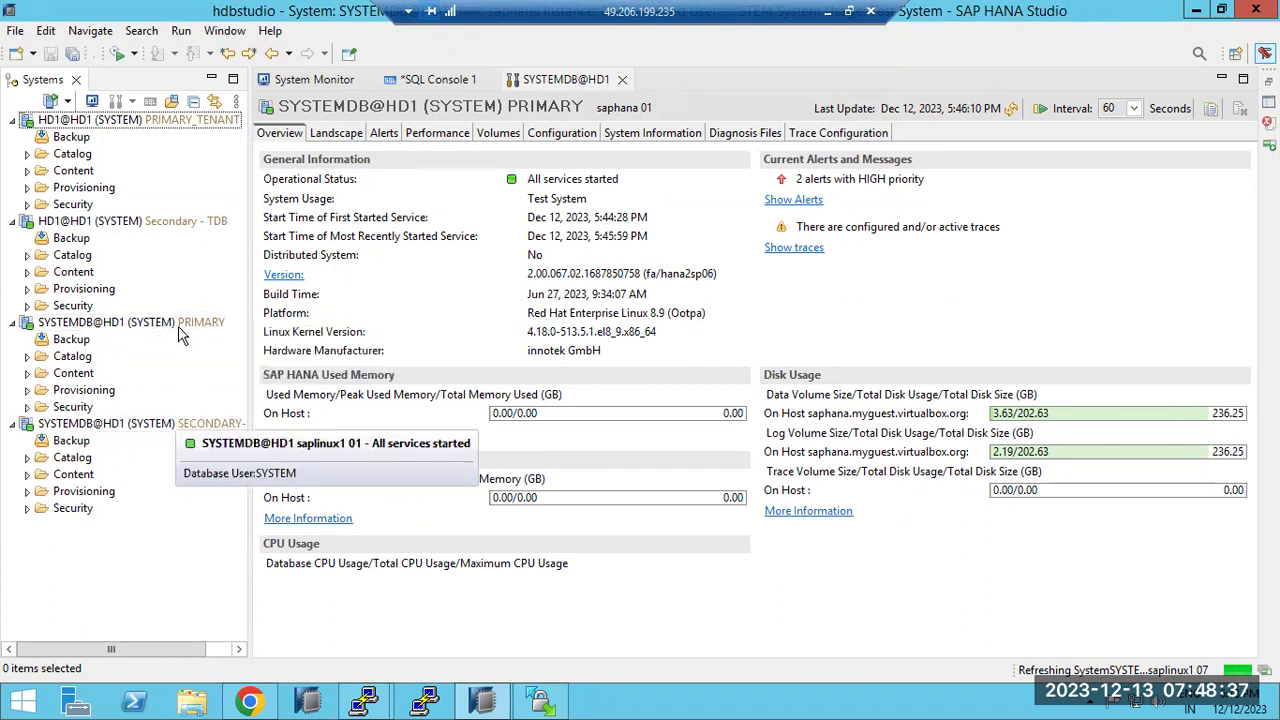
Check the four listed systems, including the new Secondary - TDB tenant
{"action": "left_click", "coordinate": [180, 324]}
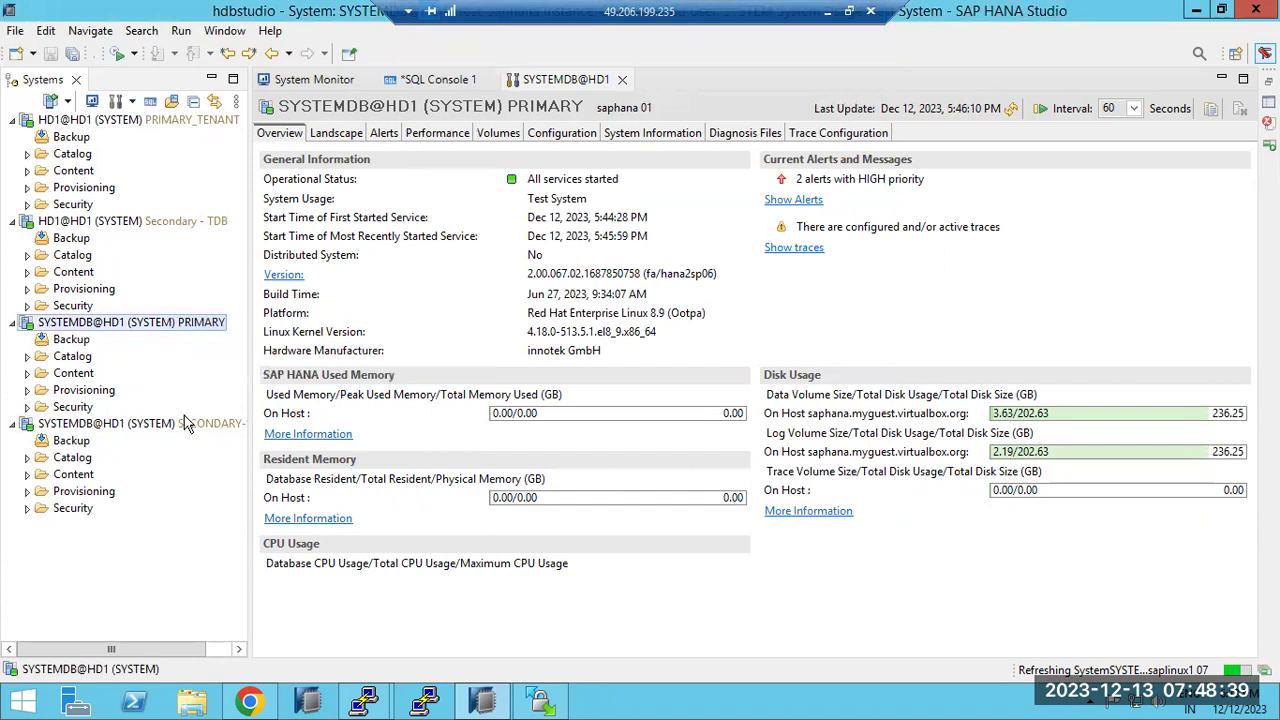
{"action": "left_click", "coordinate": [184, 423]}
{"action": "left_click", "coordinate": [190, 120]}
{"action": "left_click", "coordinate": [175, 222]}
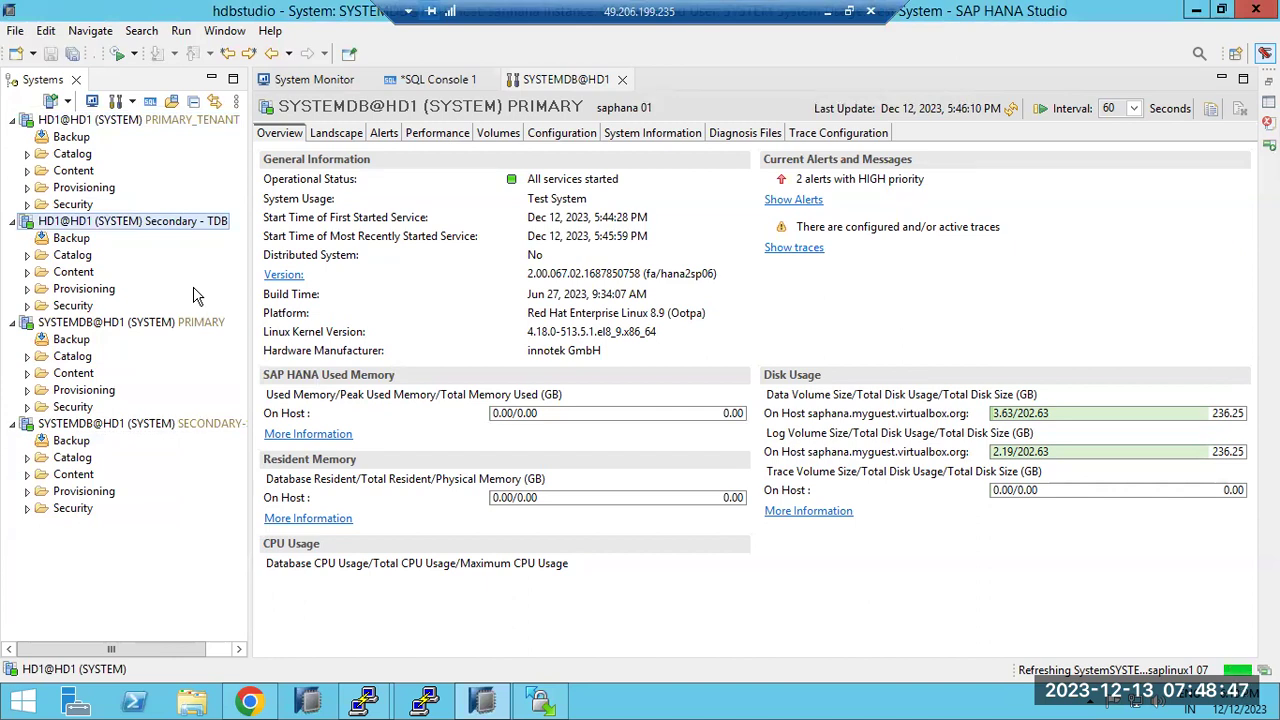
Bring the root@saplinux1 PuTTY terminal with the install output to the front
{"action": "left_click", "coordinate": [363, 700]}
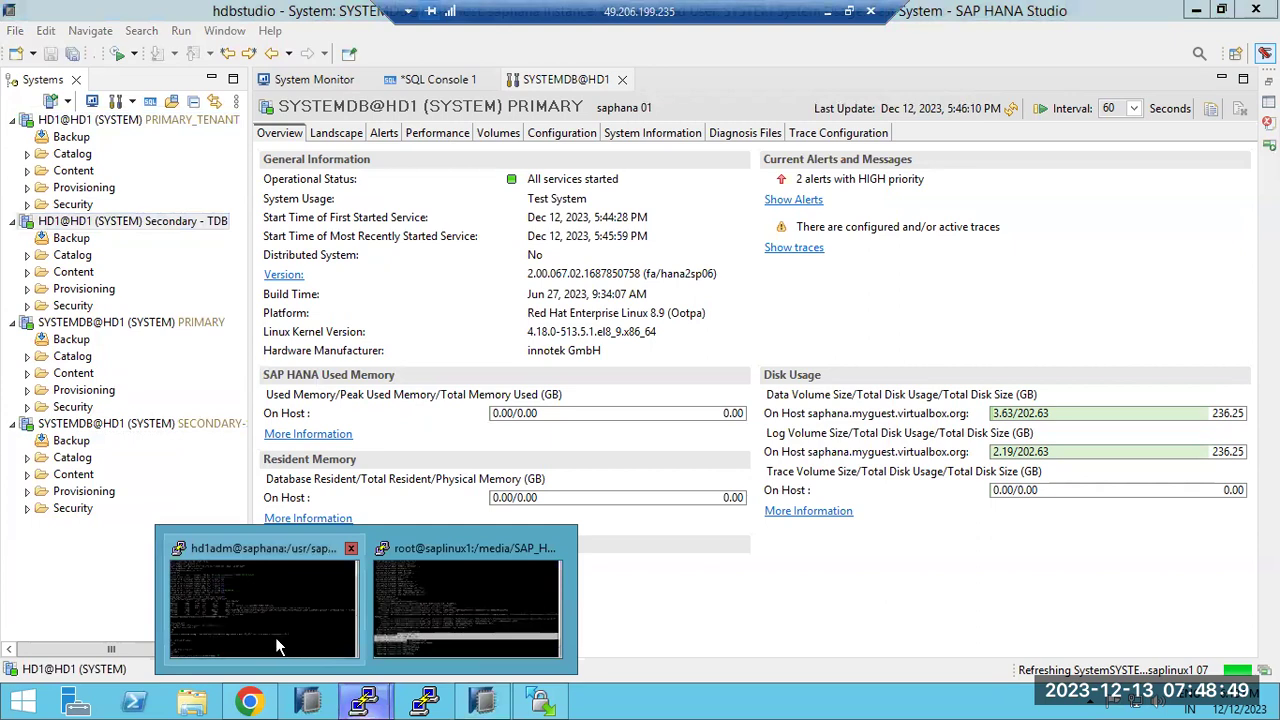
{"action": "left_click", "coordinate": [275, 637]}
{"action": "mouse_move", "coordinate": [363, 700]}
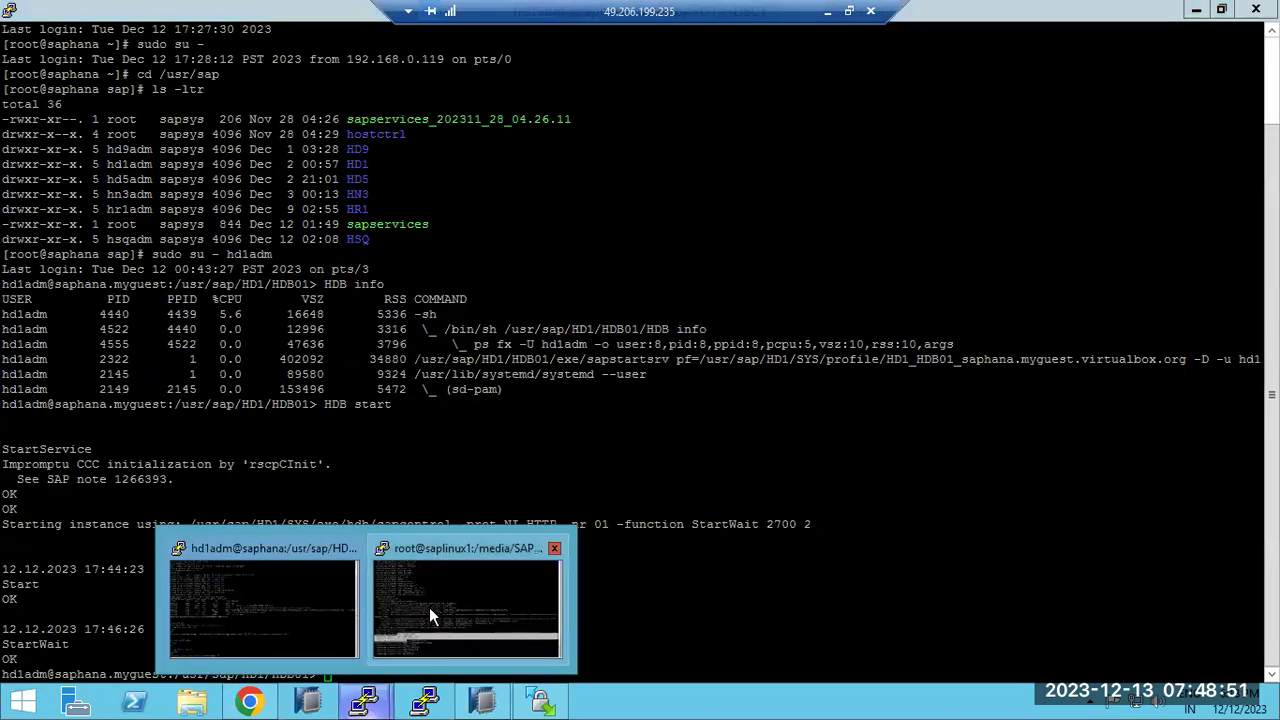
{"action": "left_click", "coordinate": [431, 612]}
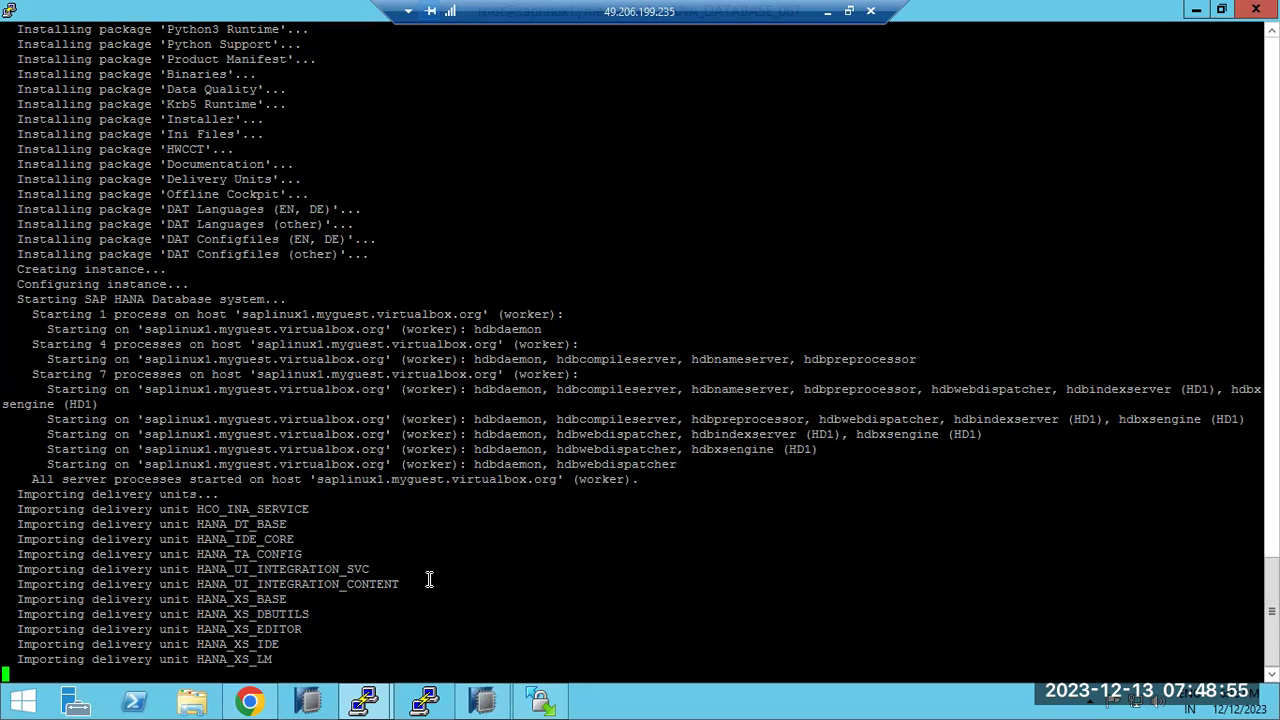
In the Paint replication-steps sketch, draw a red line under 'copy the SSFS' in step 3
{"action": "left_click", "coordinate": [827, 11]}
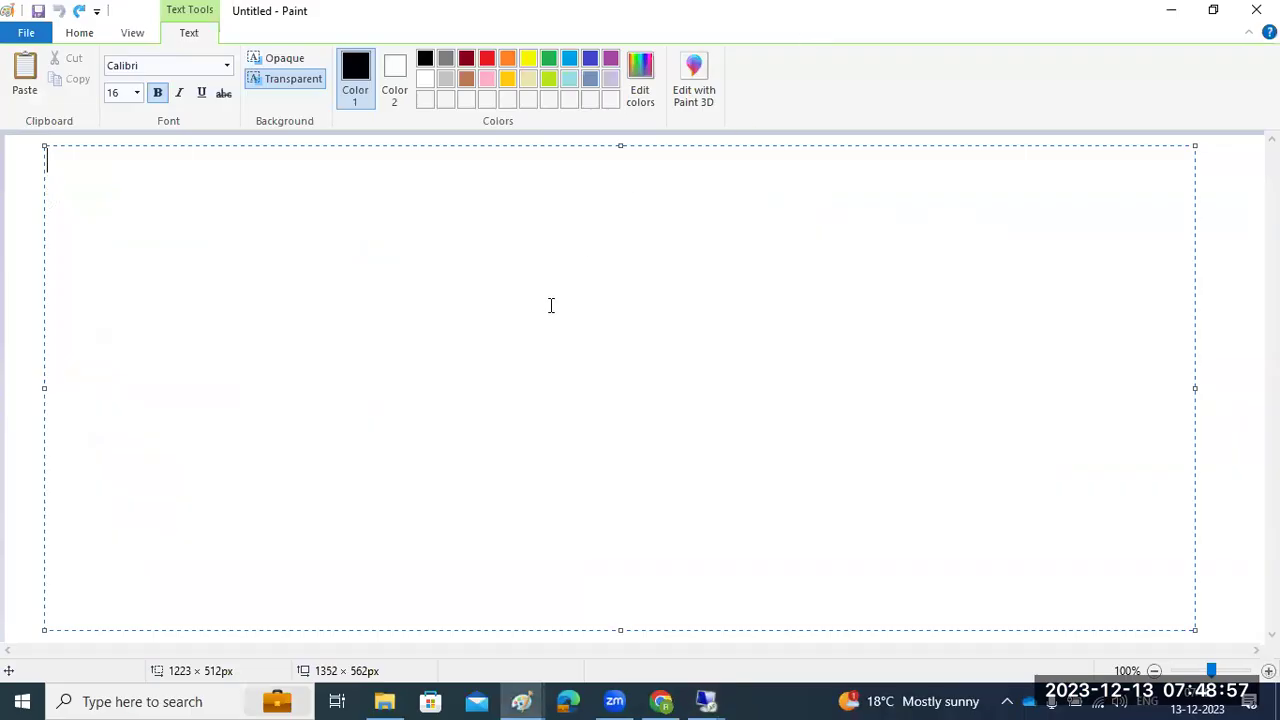
{"action": "mouse_move", "coordinate": [523, 700]}
{"action": "left_click", "coordinate": [409, 620]}
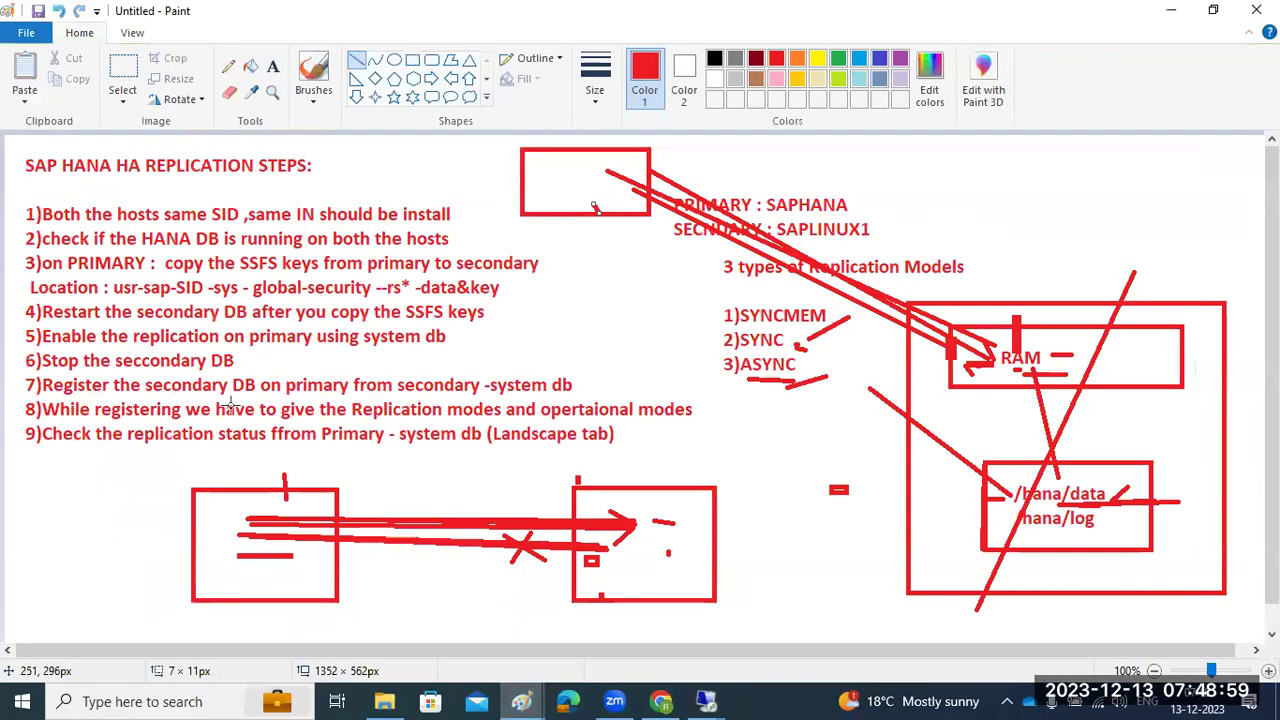
{"action": "left_click_drag", "start_coordinate": [79, 247], "coordinate": [82, 247]}
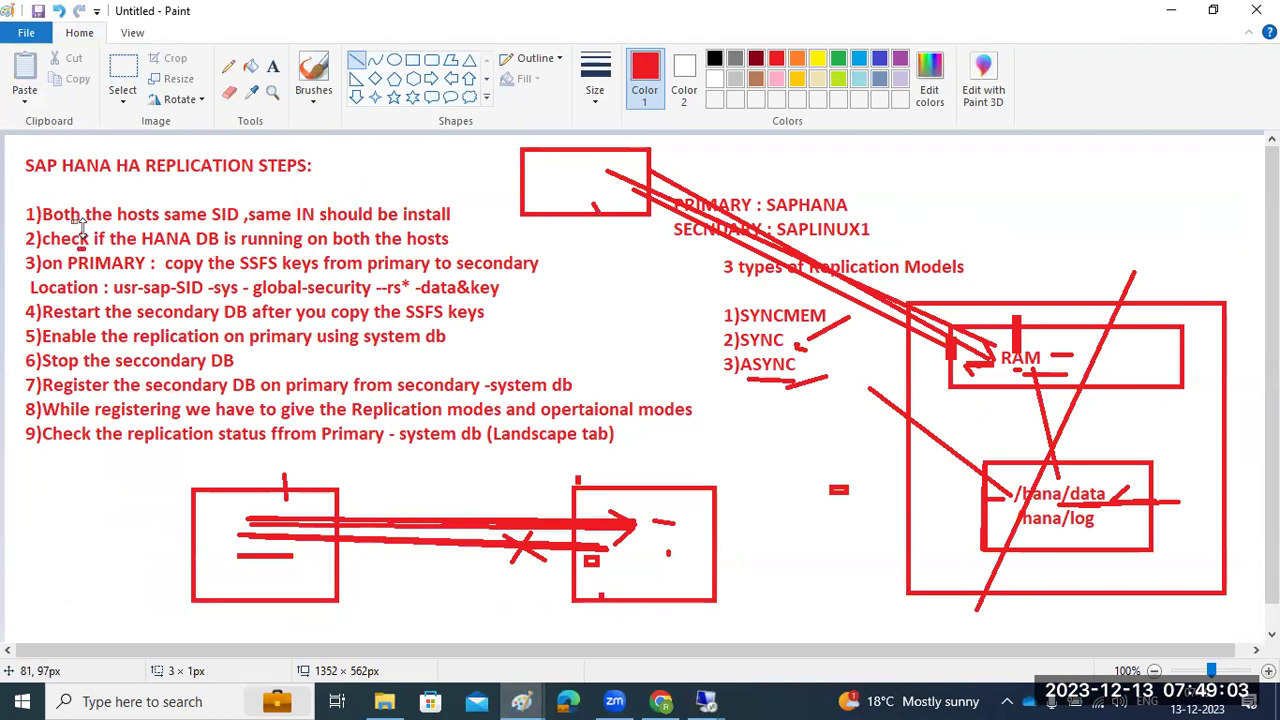
{"action": "left_click_drag", "start_coordinate": [183, 272], "coordinate": [262, 272]}
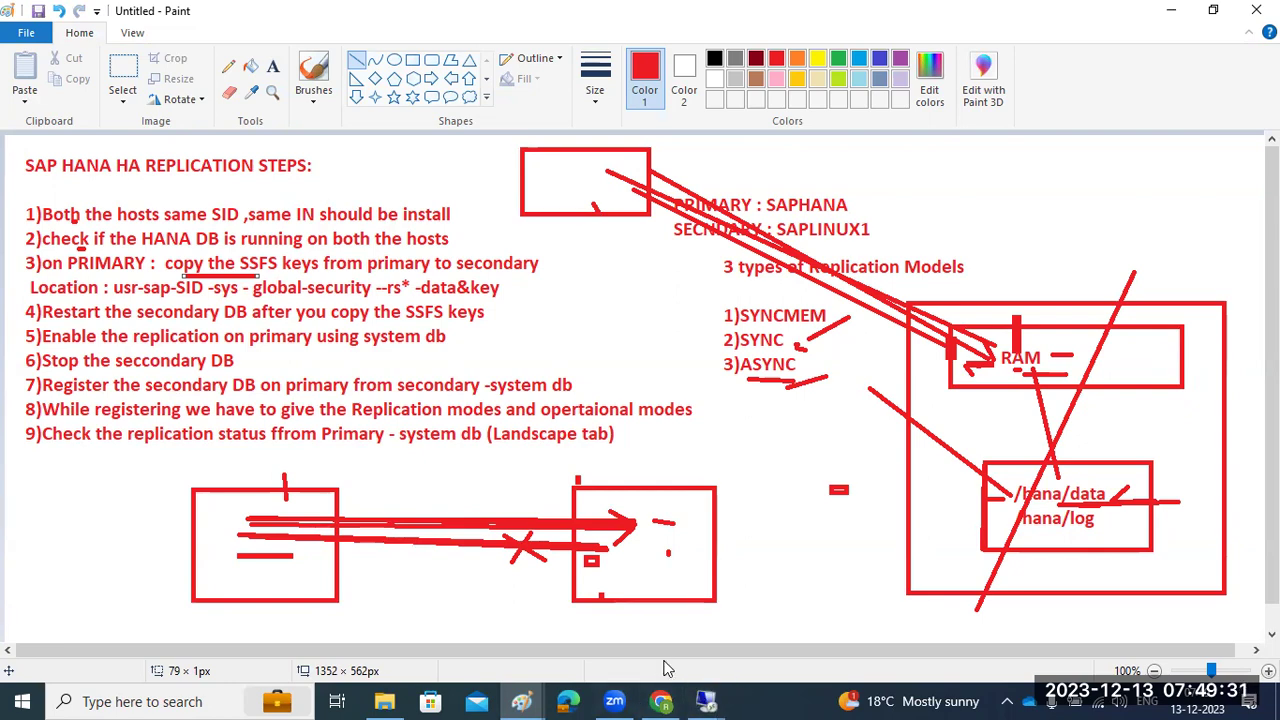
{"action": "mouse_move", "coordinate": [706, 701]}
{"action": "left_click", "coordinate": [600, 600]}
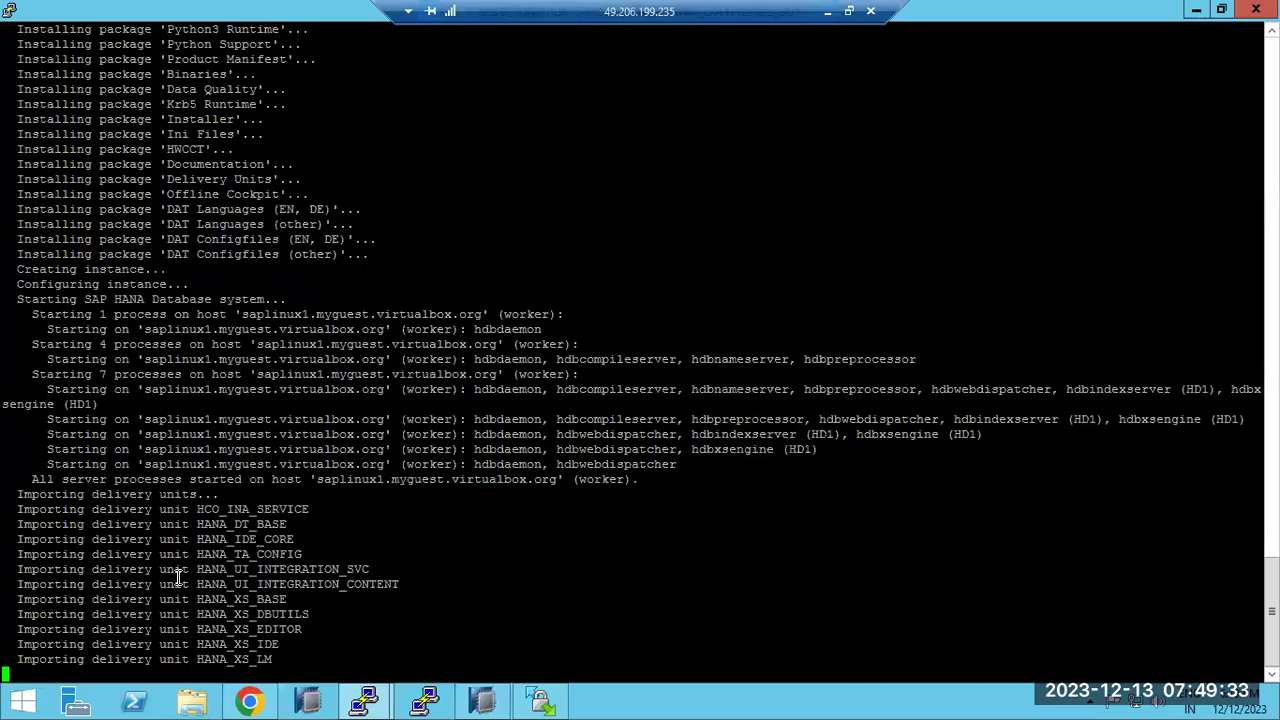
Highlight the 'Importing delivery unit' lines in the install output, then switch to WinSCP
{"action": "left_click_drag", "start_coordinate": [270, 659], "coordinate": [48, 509]}
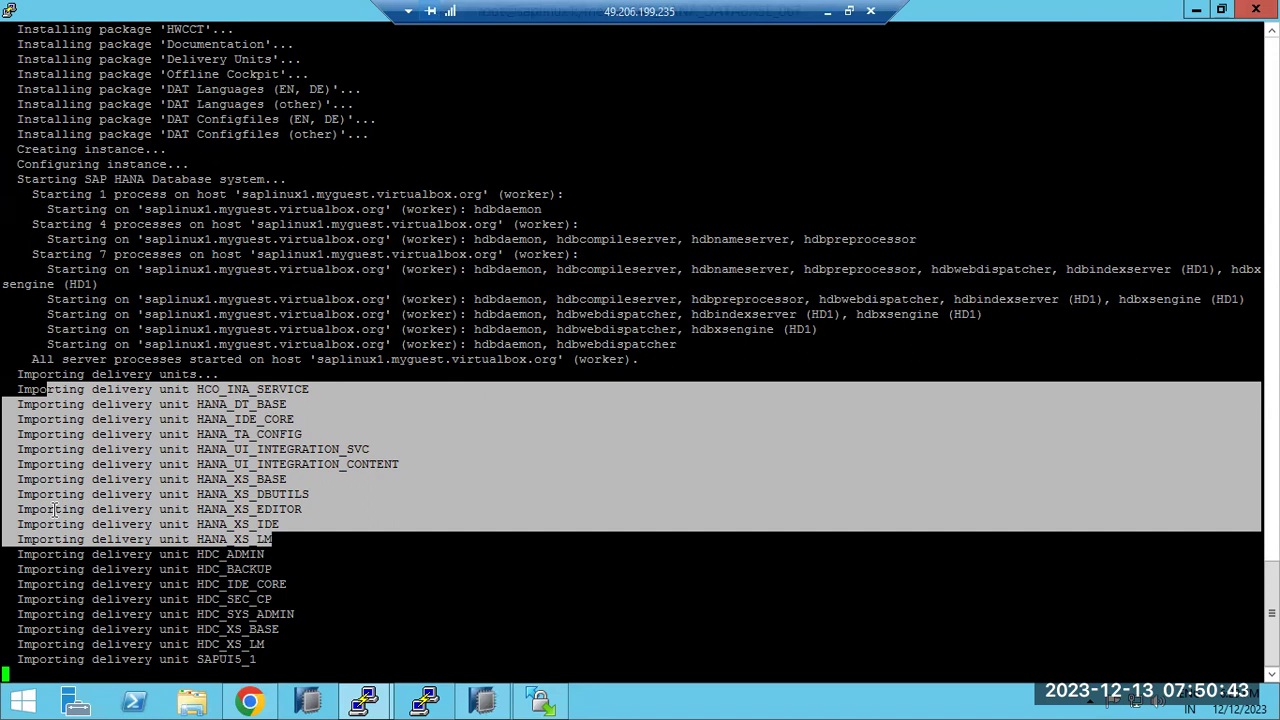
{"action": "left_click", "coordinate": [545, 703]}
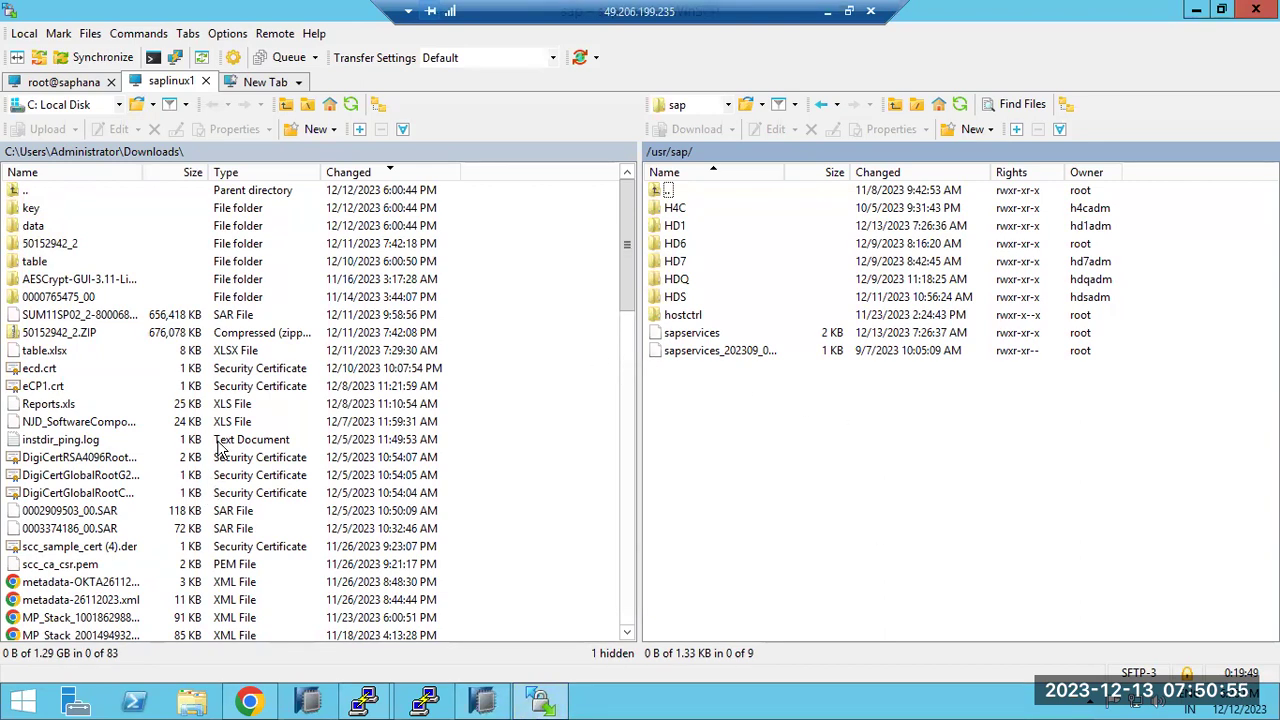
Open a new SFTP session to host saplinux1, logging in as root with its password
{"action": "left_click", "coordinate": [260, 84]}
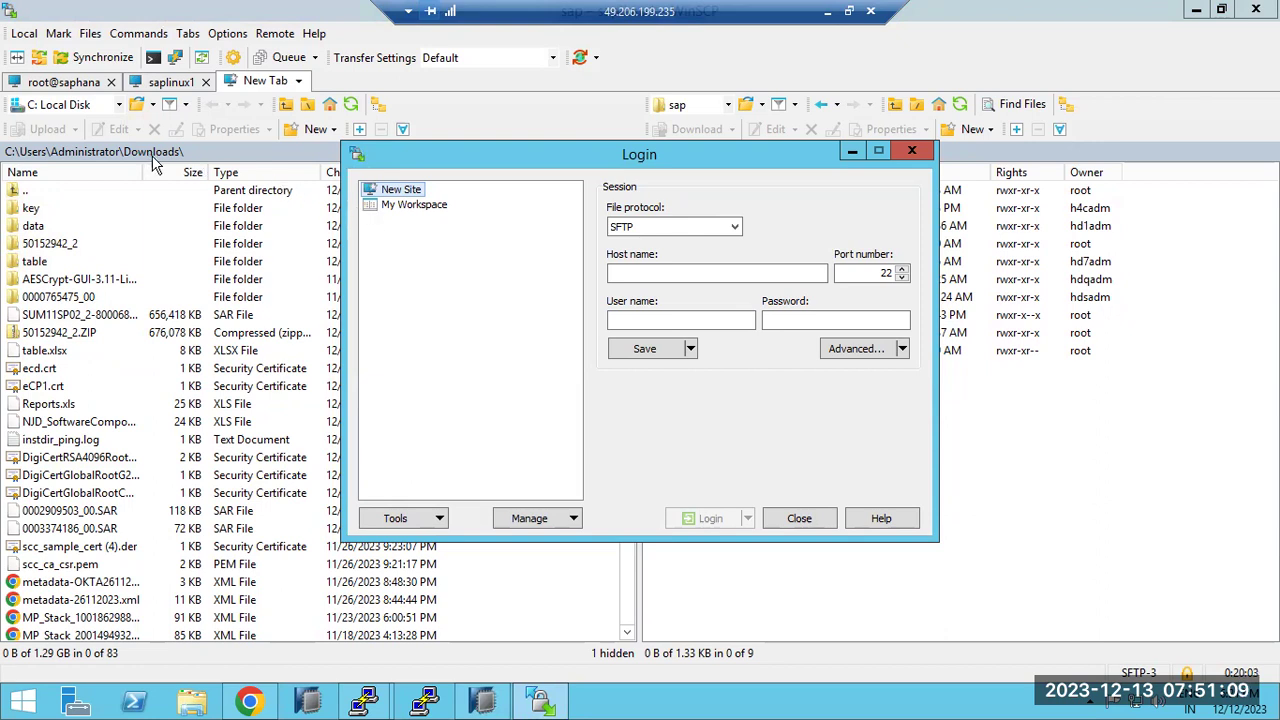
{"action": "left_click", "coordinate": [634, 272]}
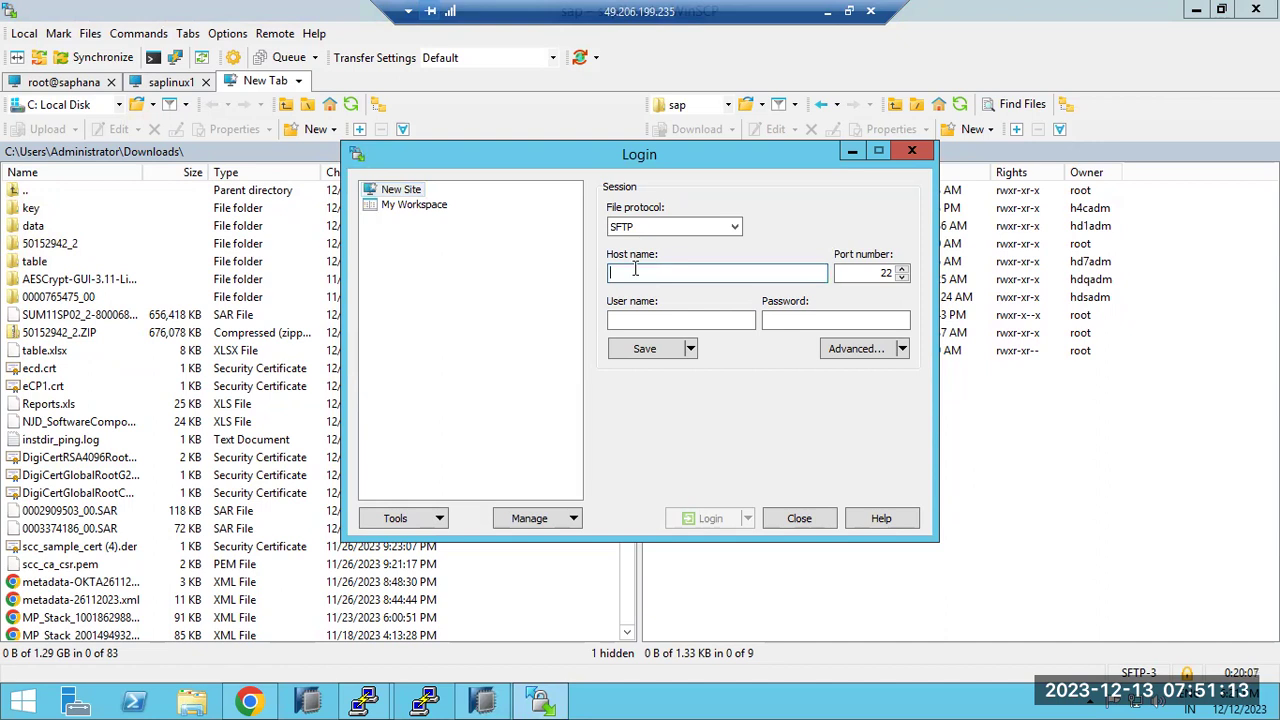
{"action": "type", "text": "saplinux1"}
{"action": "key", "text": "Tab"}
{"action": "key", "text": "Tab"}
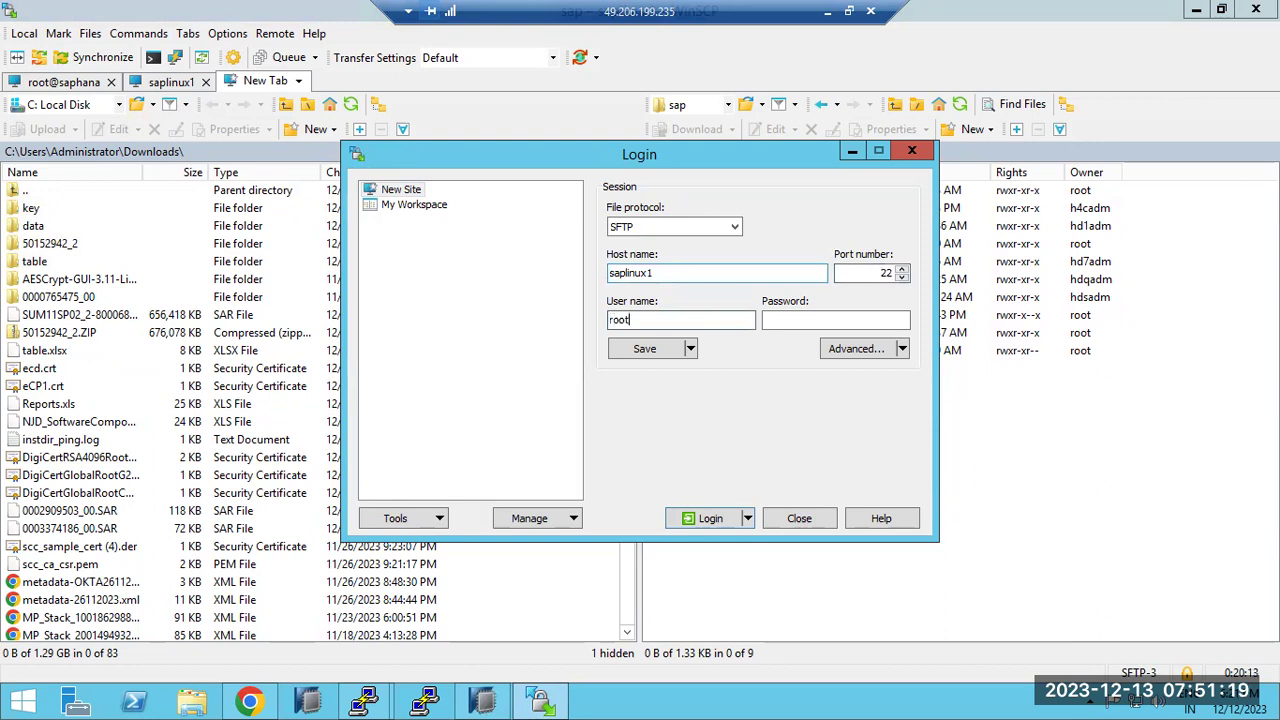
{"action": "key", "text": "Return"}
{"action": "type", "text": "•••"}
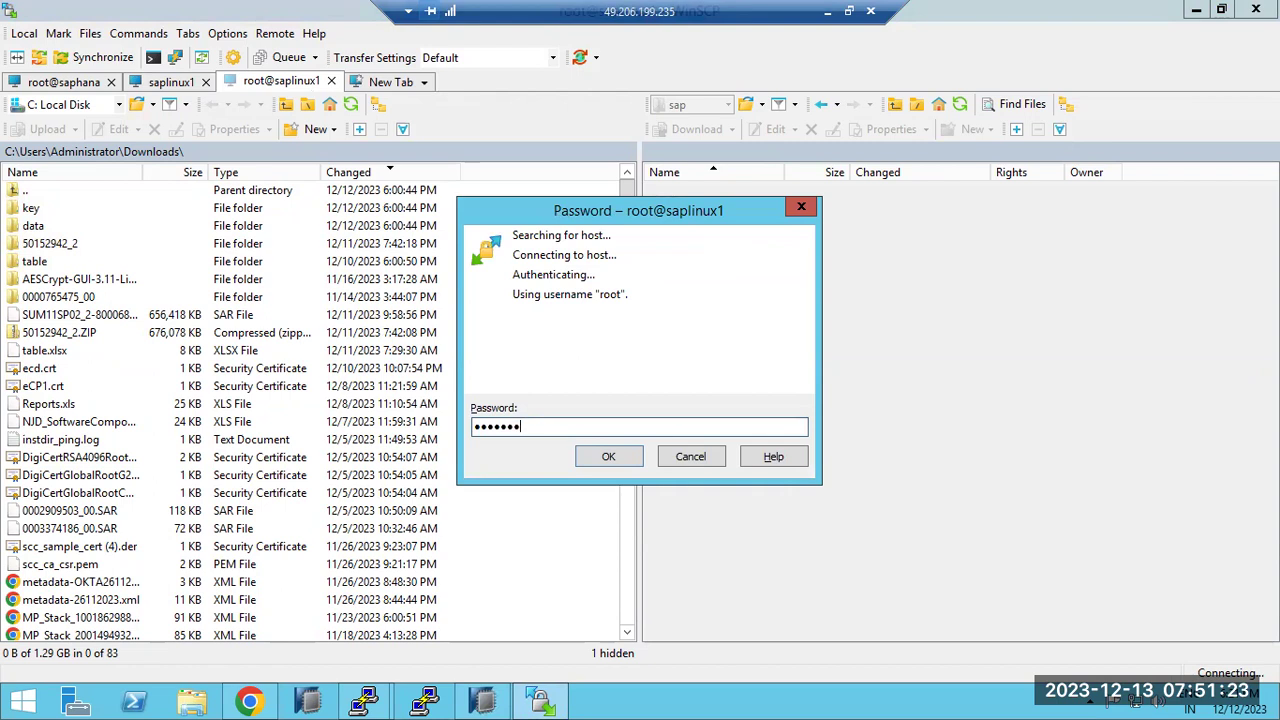
{"action": "key", "text": "Return"}
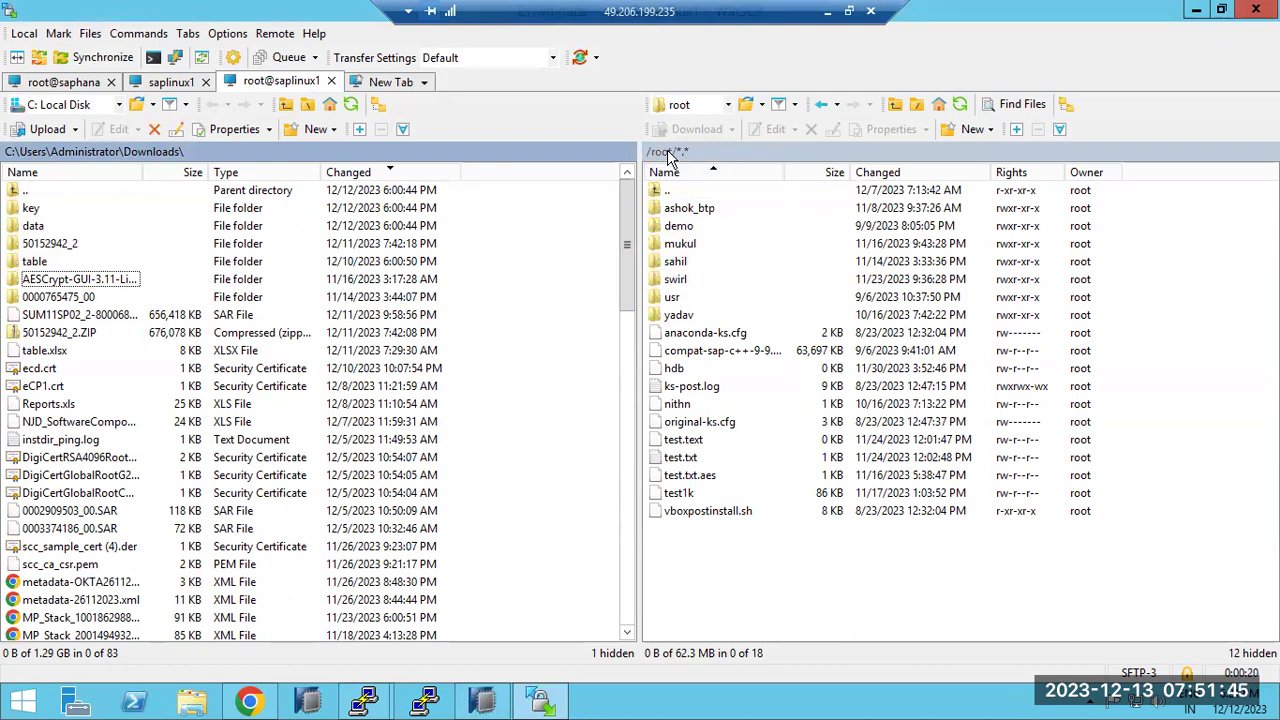
Navigate the remote panel from / into the /media folder
{"action": "double_click", "coordinate": [738, 152]}
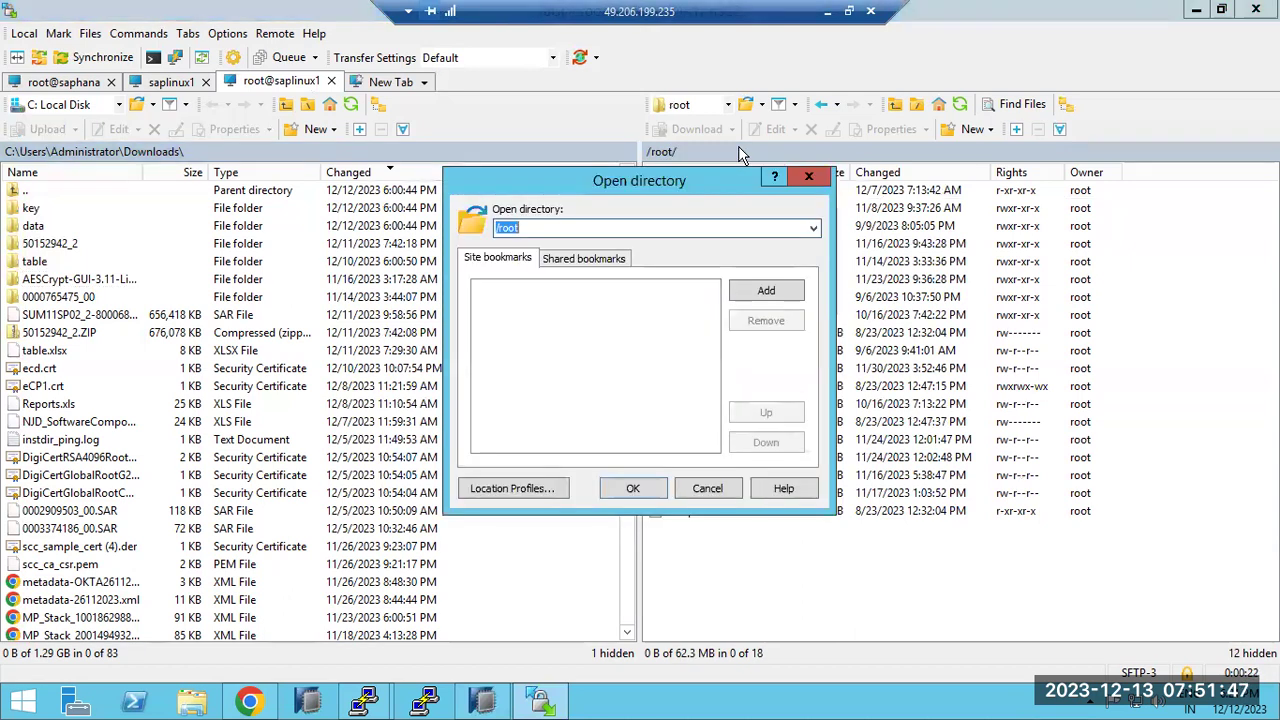
{"action": "type", "text": "/"}
{"action": "key", "text": "Return"}
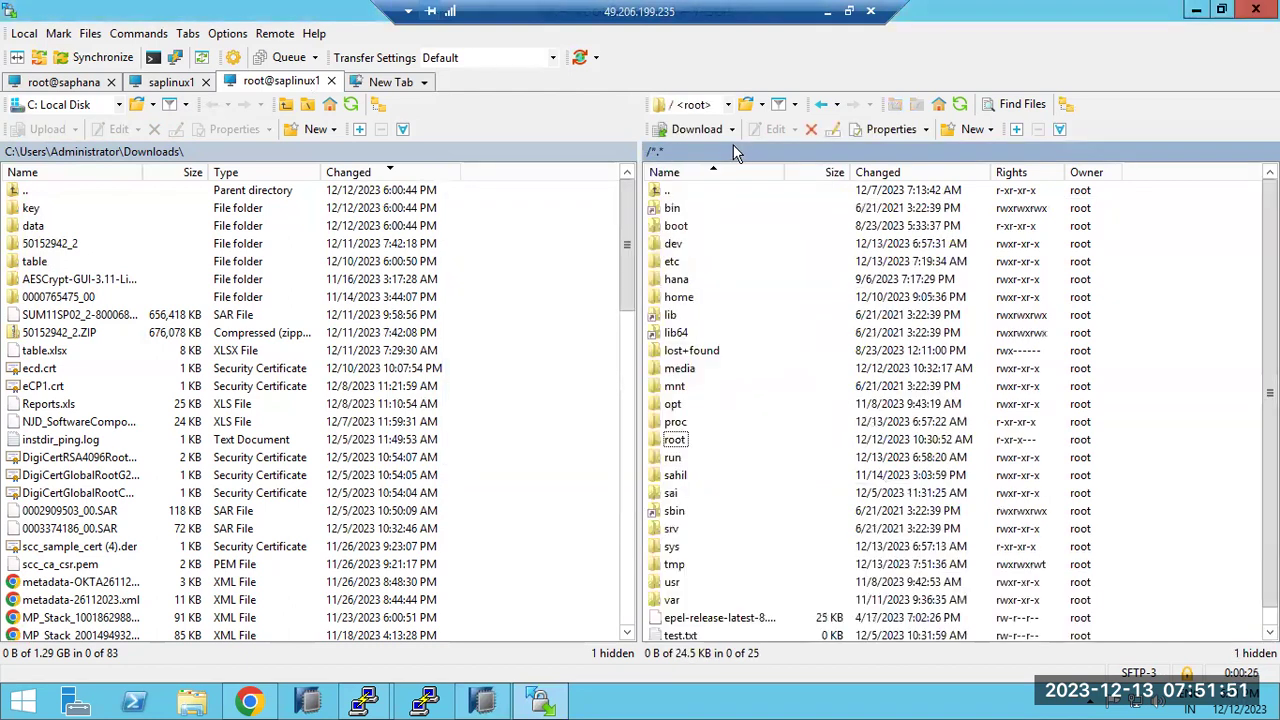
{"action": "double_click", "coordinate": [679, 369]}
{"action": "double_click", "coordinate": [673, 261]}
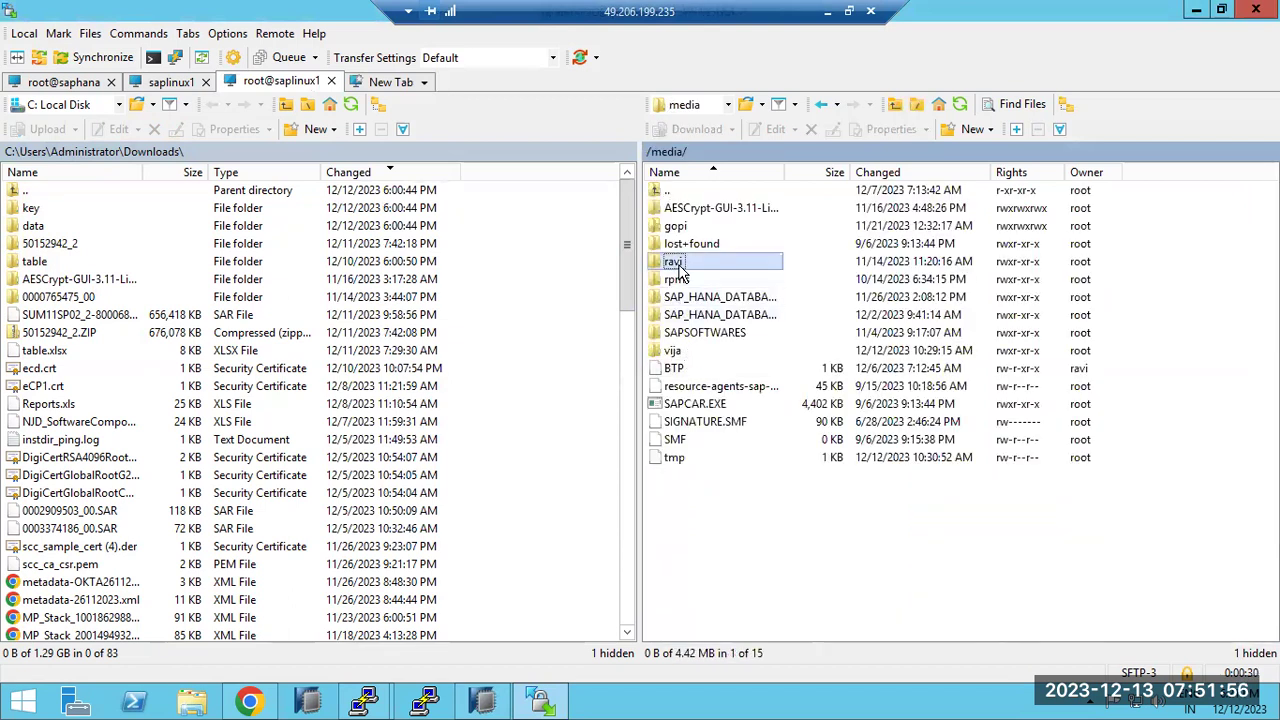
{"action": "left_click", "coordinate": [820, 105]}
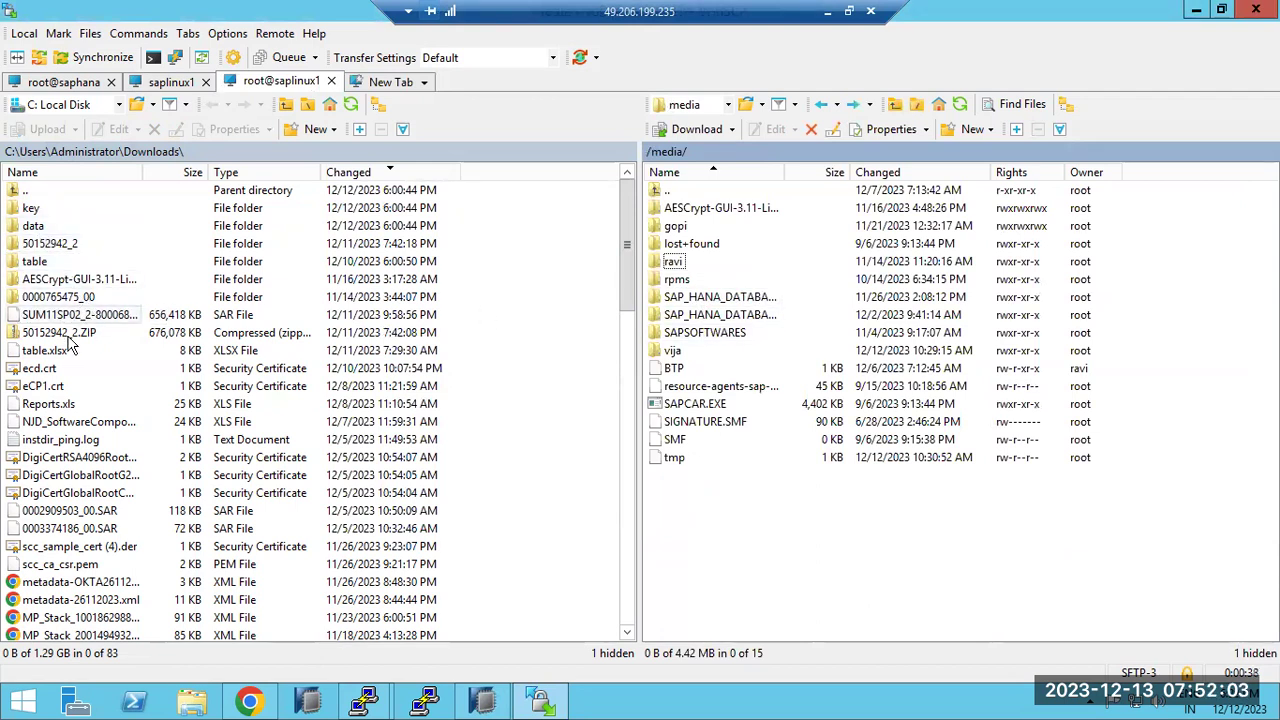
Upload table.xlsx to /media, then download it back, overwriting the local copy
{"action": "left_click_drag", "start_coordinate": [55, 352], "coordinate": [746, 543]}
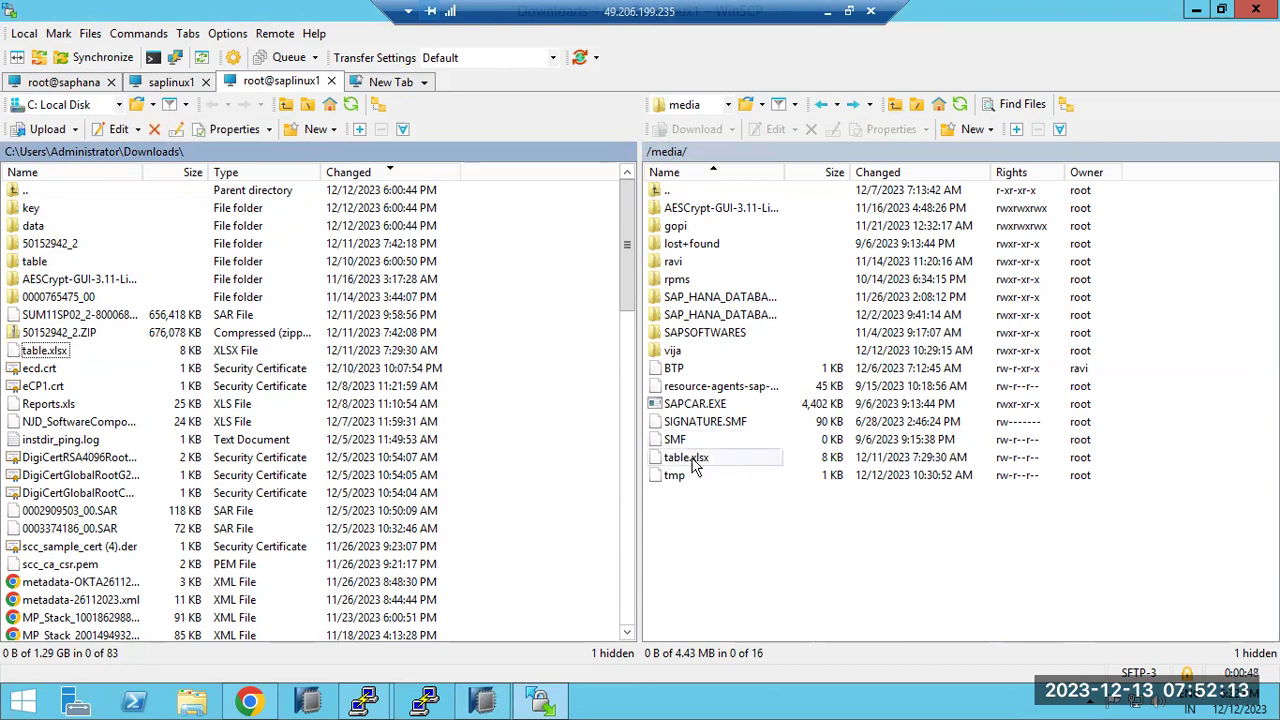
{"action": "left_click_drag", "start_coordinate": [710, 460], "coordinate": [70, 410]}
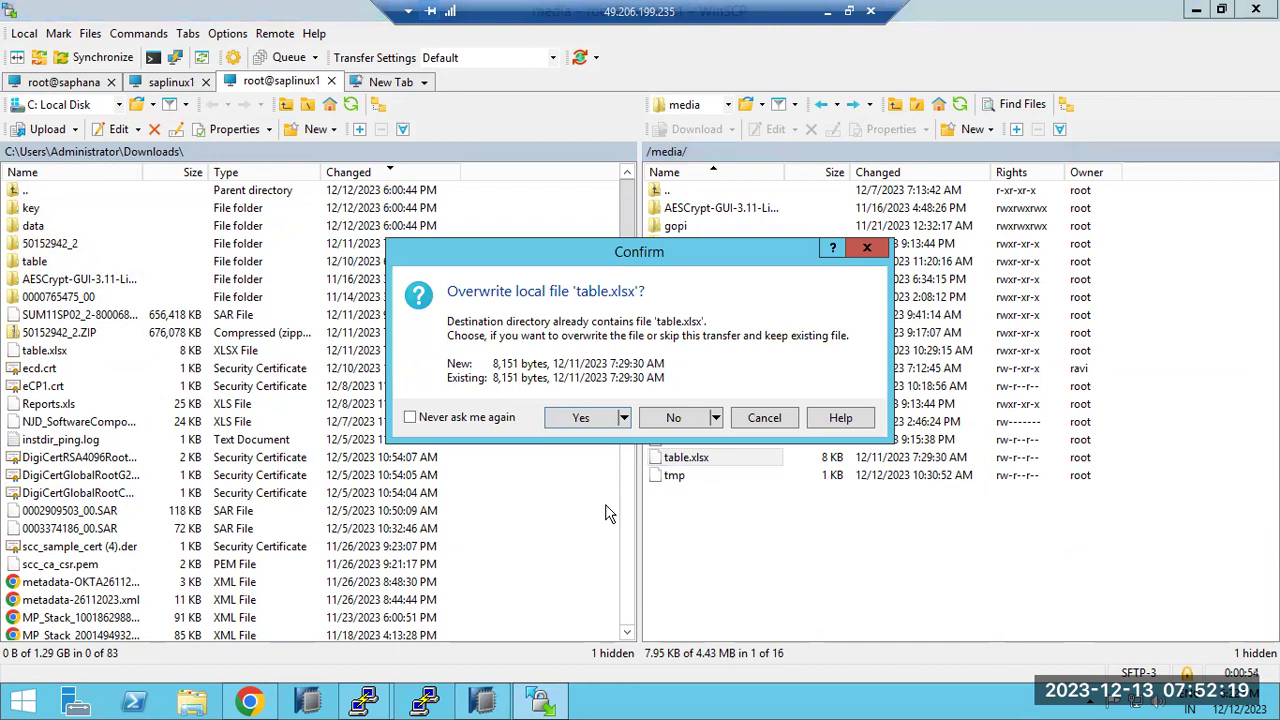
{"action": "left_click", "coordinate": [592, 420]}
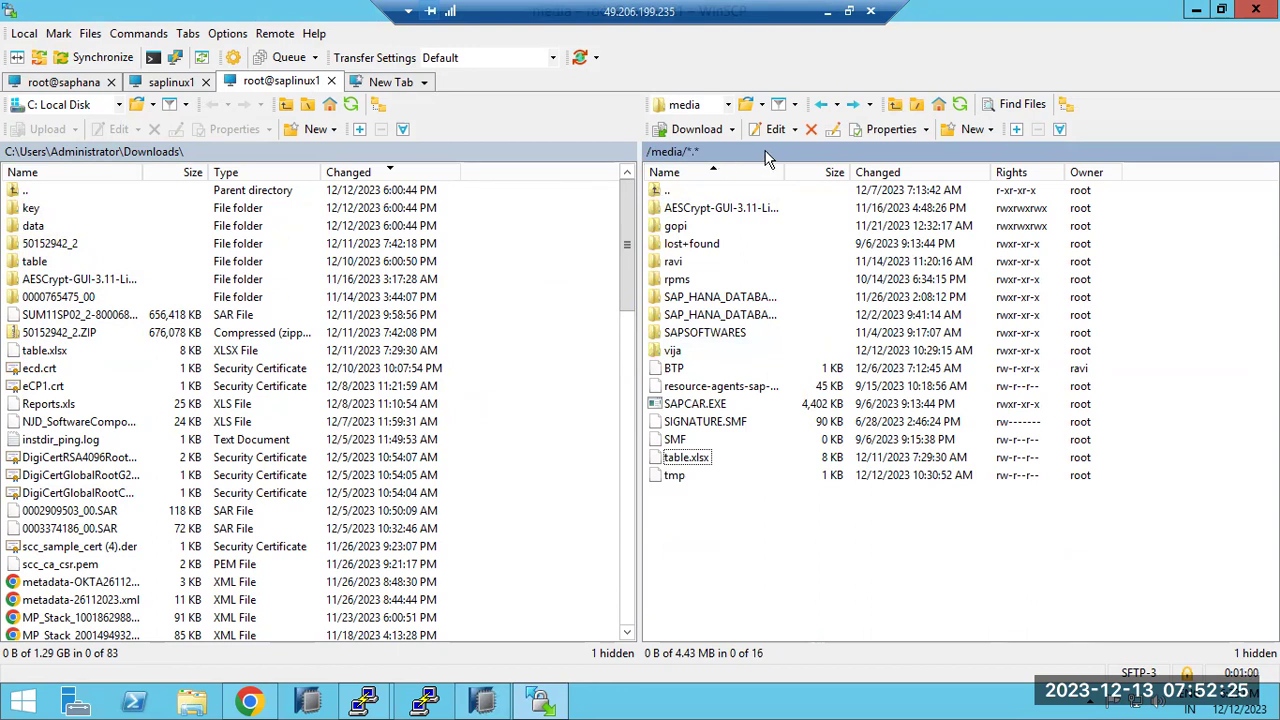
Jump the remote panel to the /hana/shared directory
{"action": "double_click", "coordinate": [884, 160]}
{"action": "type", "text": "/"}
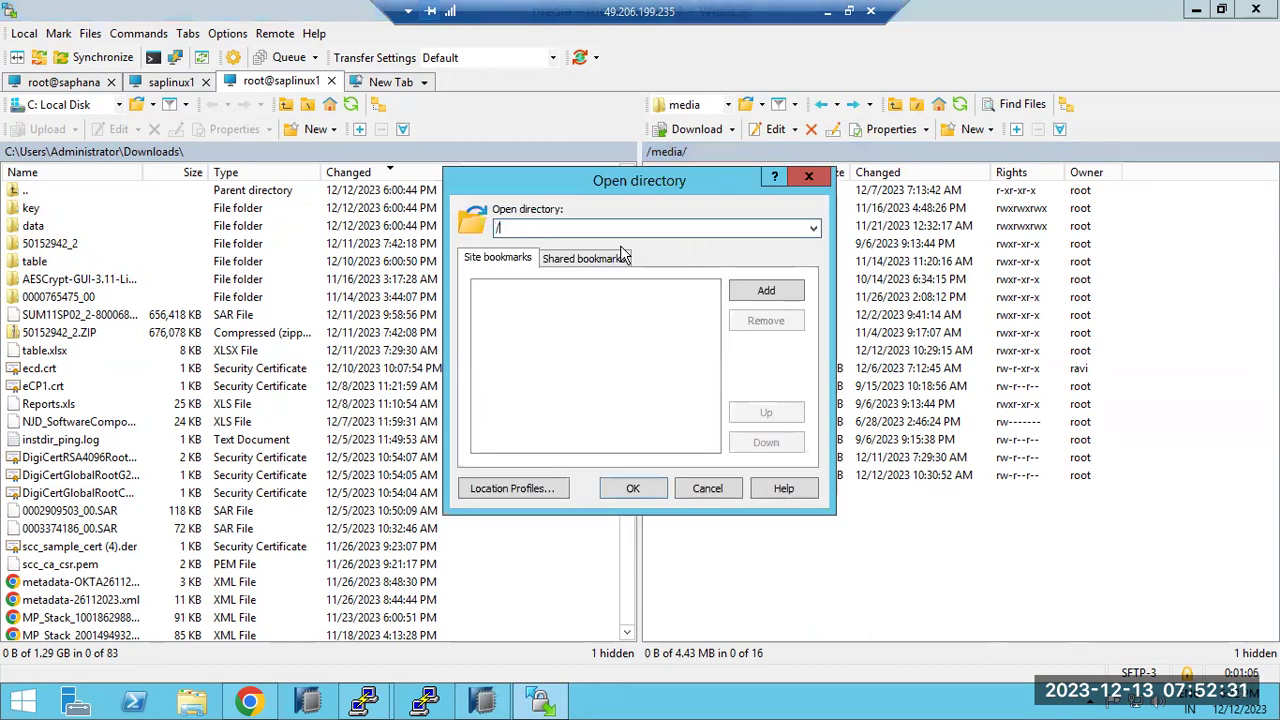
{"action": "type", "text": "hana/shared"}
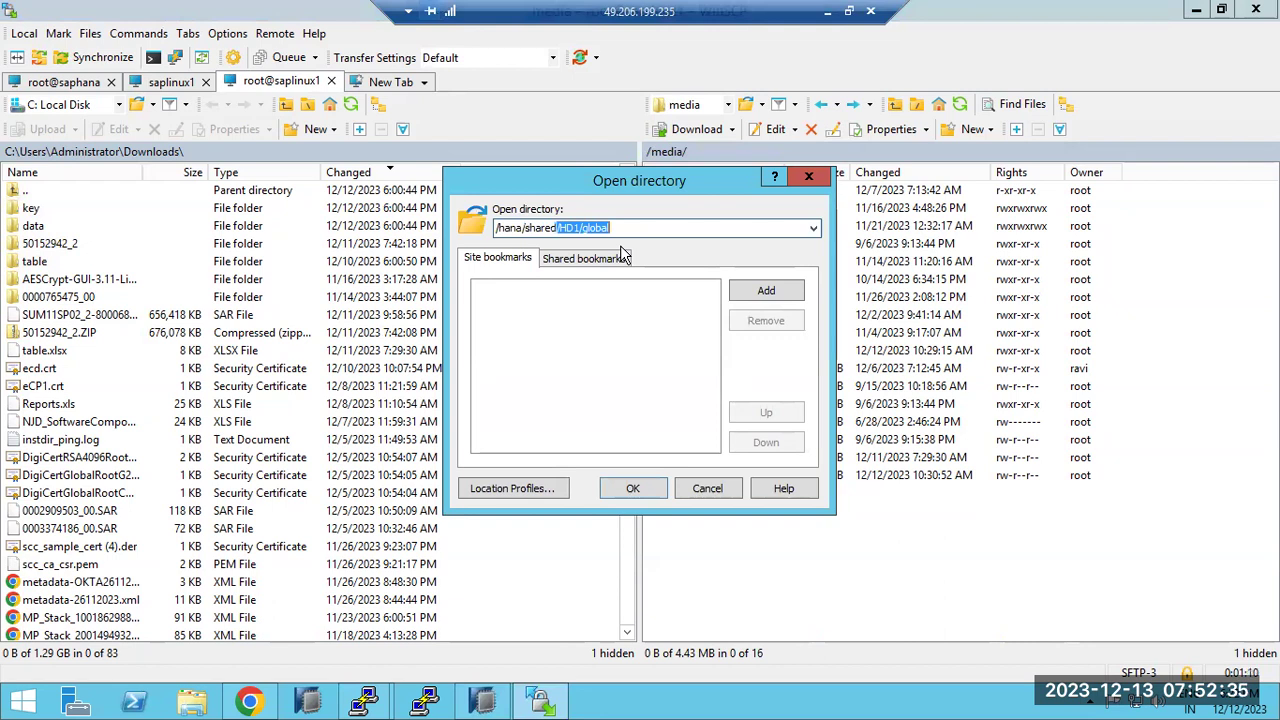
{"action": "key", "text": "Delete"}
{"action": "key", "text": "Return"}
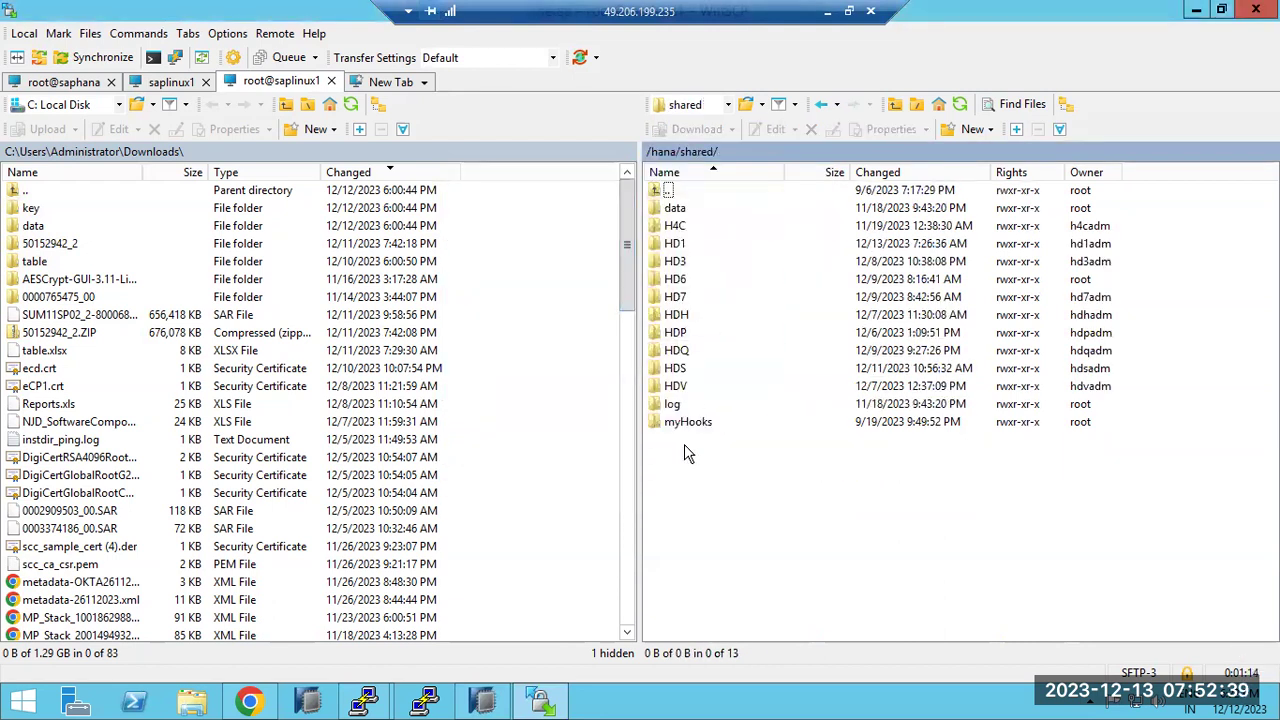
Return the remote panel to /media and start a new PuTTY session window
{"action": "left_click", "coordinate": [759, 152]}
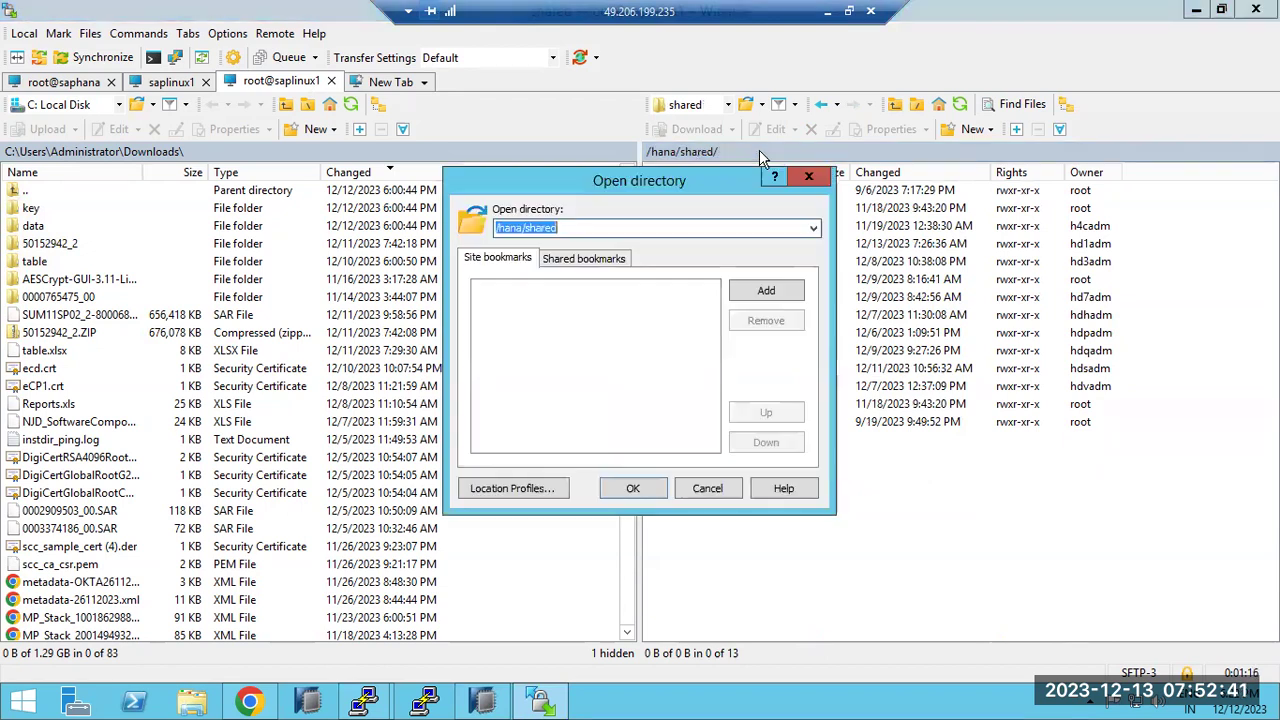
{"action": "left_click", "coordinate": [707, 488]}
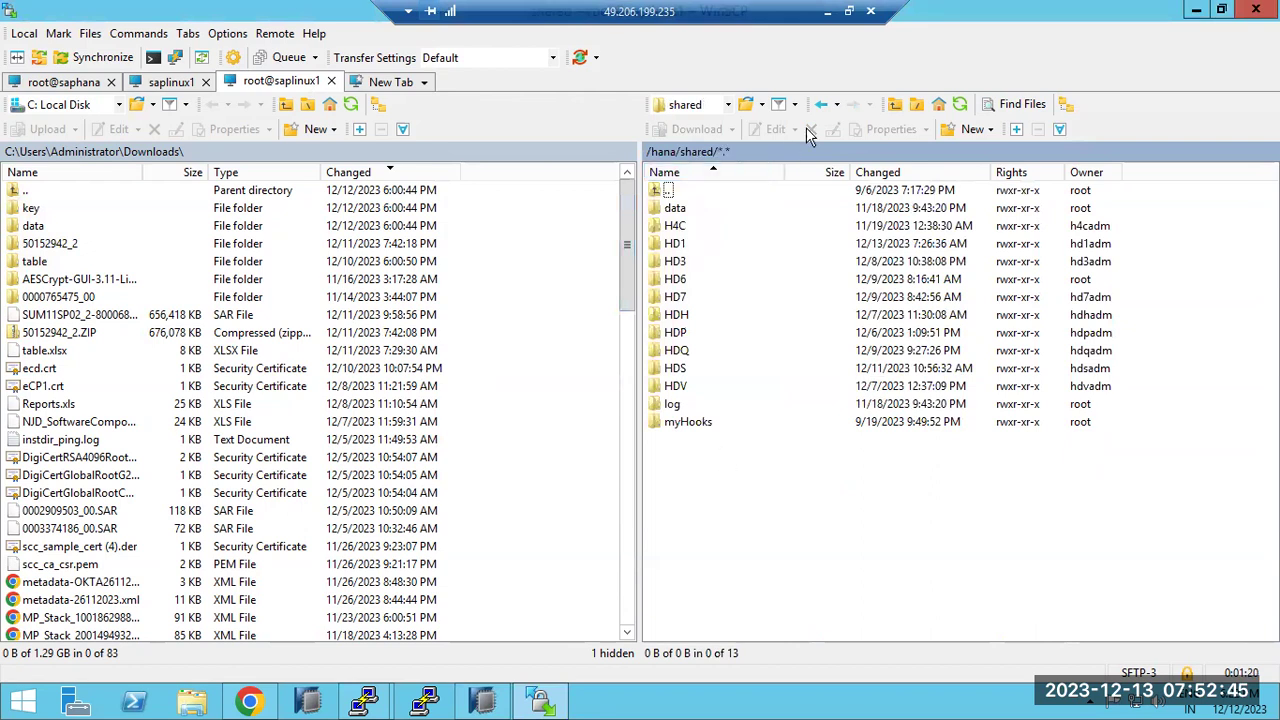
{"action": "left_click", "coordinate": [820, 104]}
{"action": "left_click", "coordinate": [483, 700]}
Bring the saplinux1 PuTTY terminal showing the delivery unit imports back to the front
{"action": "mouse_move", "coordinate": [357, 697]}
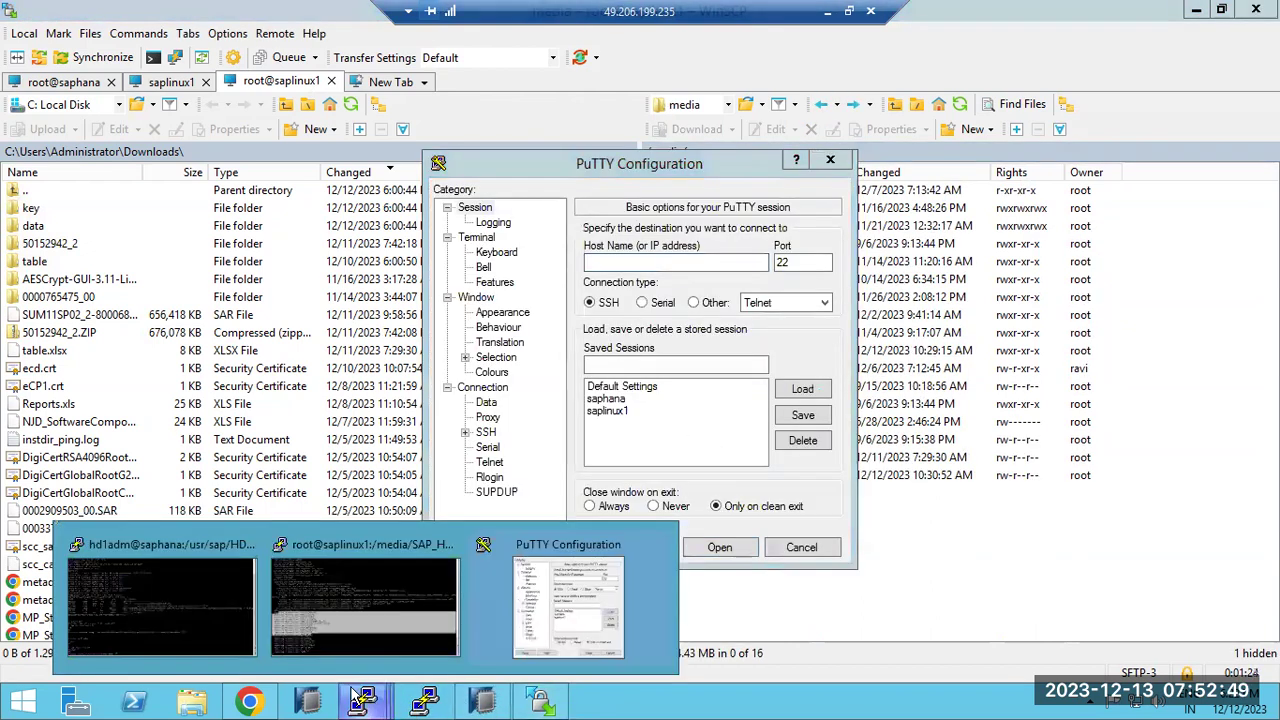
{"action": "left_click", "coordinate": [331, 603]}
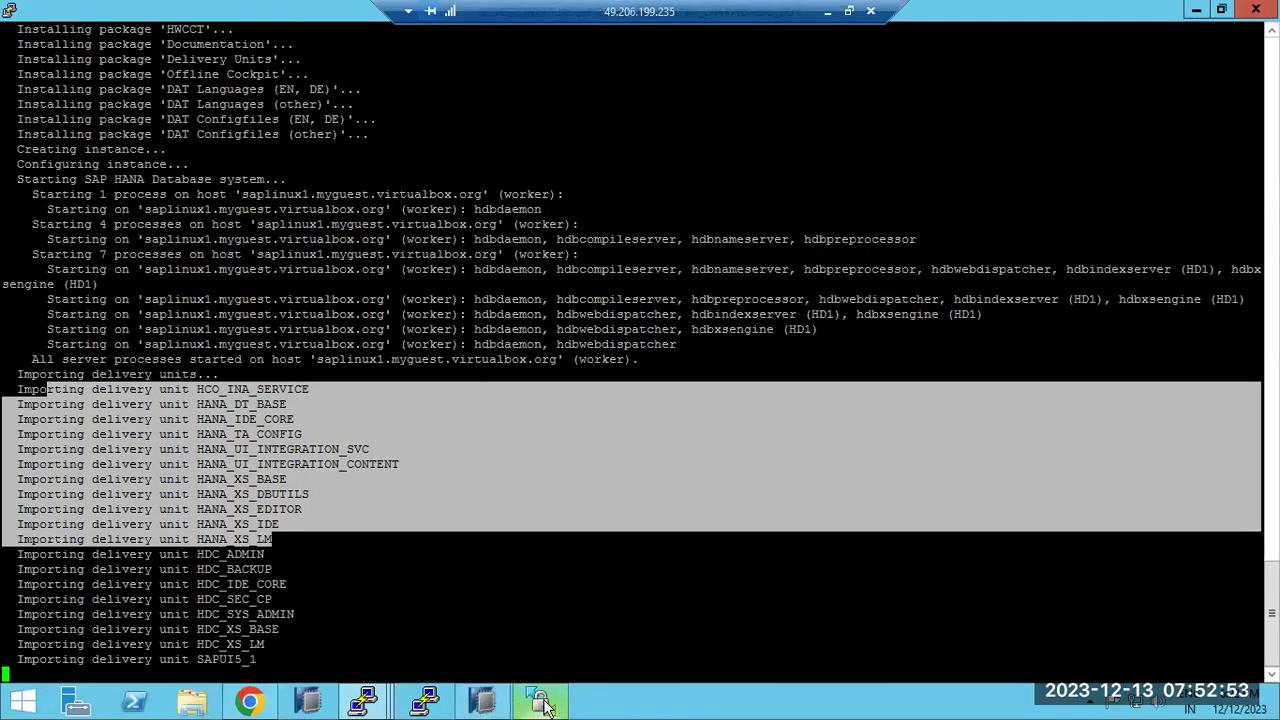
{"action": "mouse_move", "coordinate": [546, 706]}
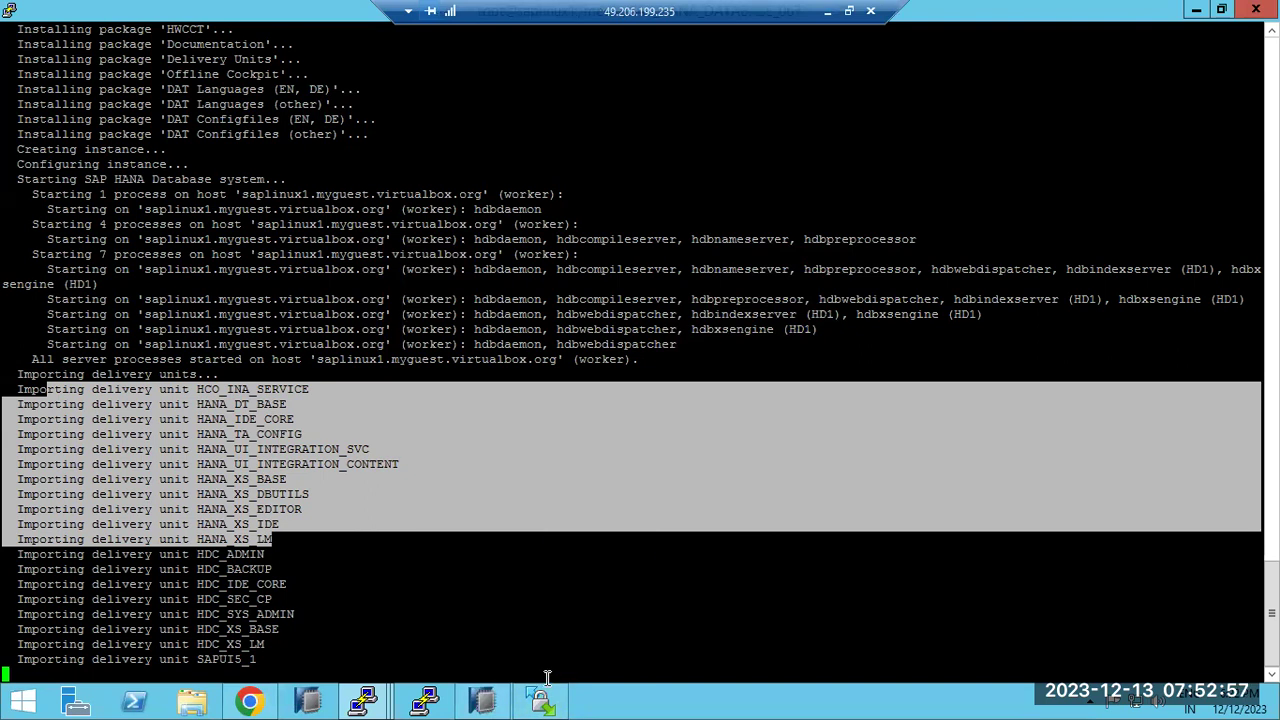
Underline 3)ASYNC with two red strokes, then switch to the blank Untitled - Paint canvas
{"action": "left_click", "coordinate": [827, 11]}
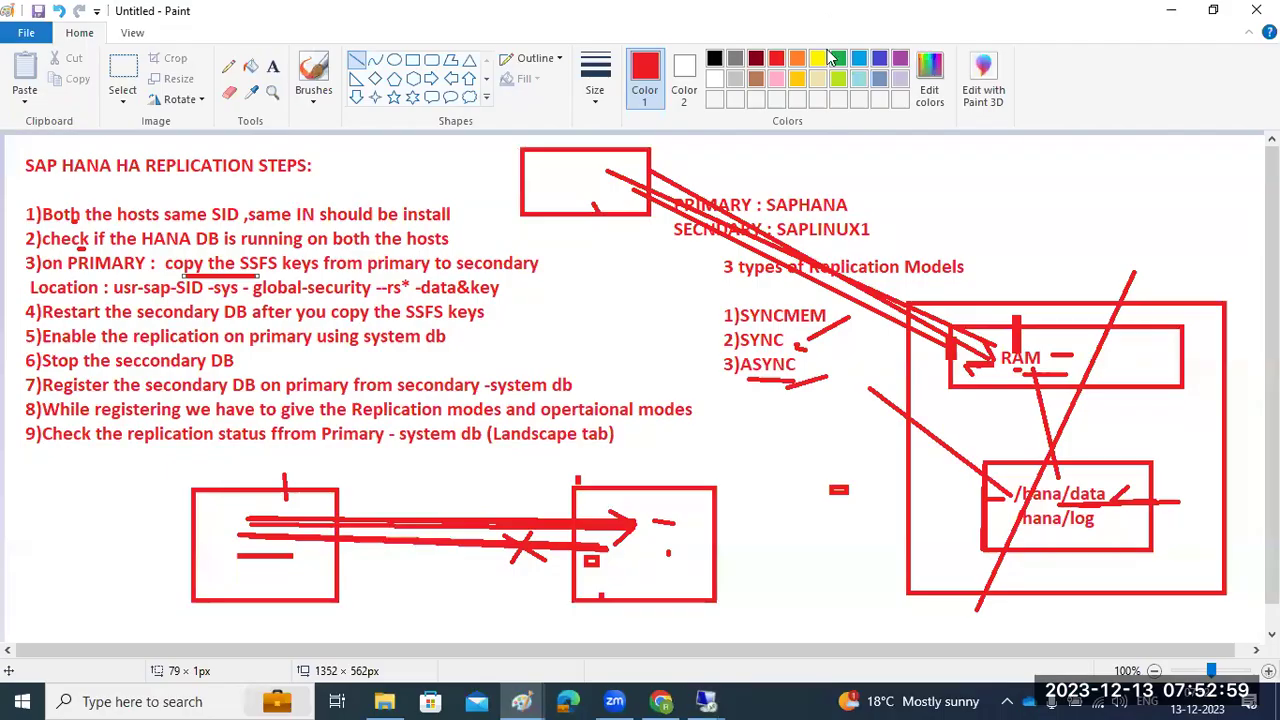
{"action": "left_click_drag", "start_coordinate": [742, 382], "coordinate": [798, 382]}
{"action": "left_click_drag", "start_coordinate": [720, 373], "coordinate": [815, 385]}
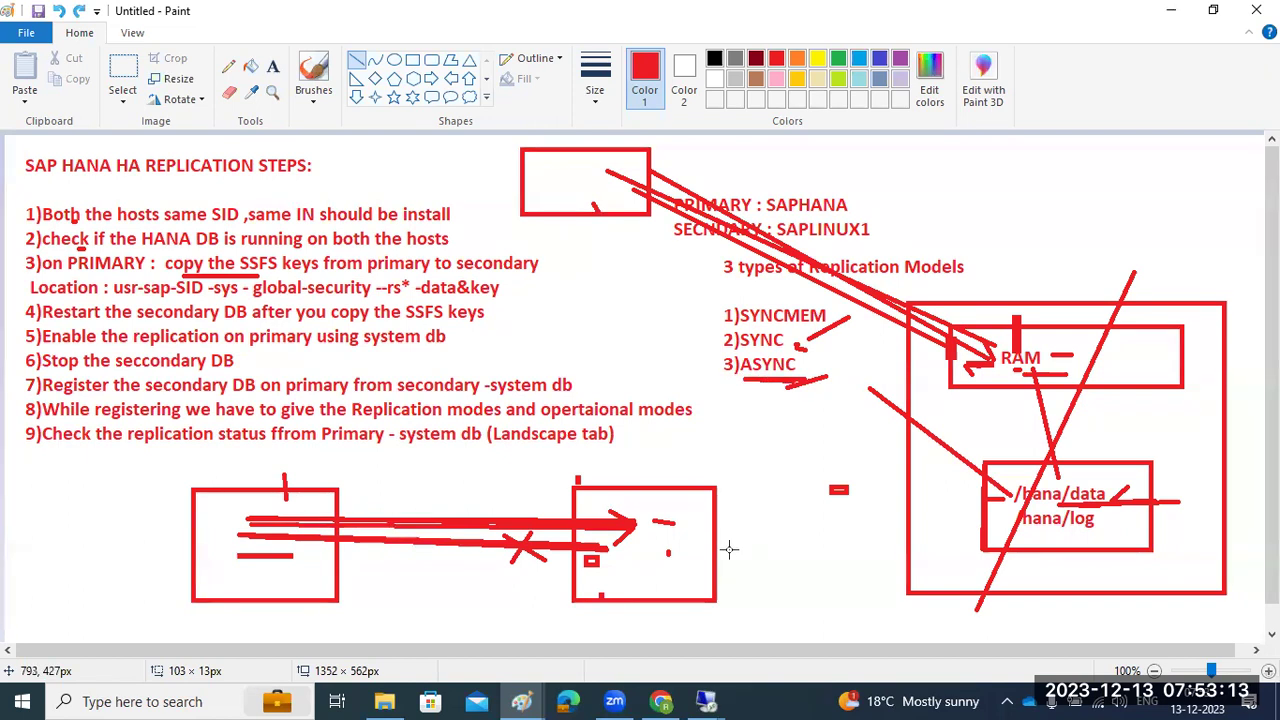
{"action": "left_click", "coordinate": [538, 690]}
{"action": "left_click", "coordinate": [560, 623]}
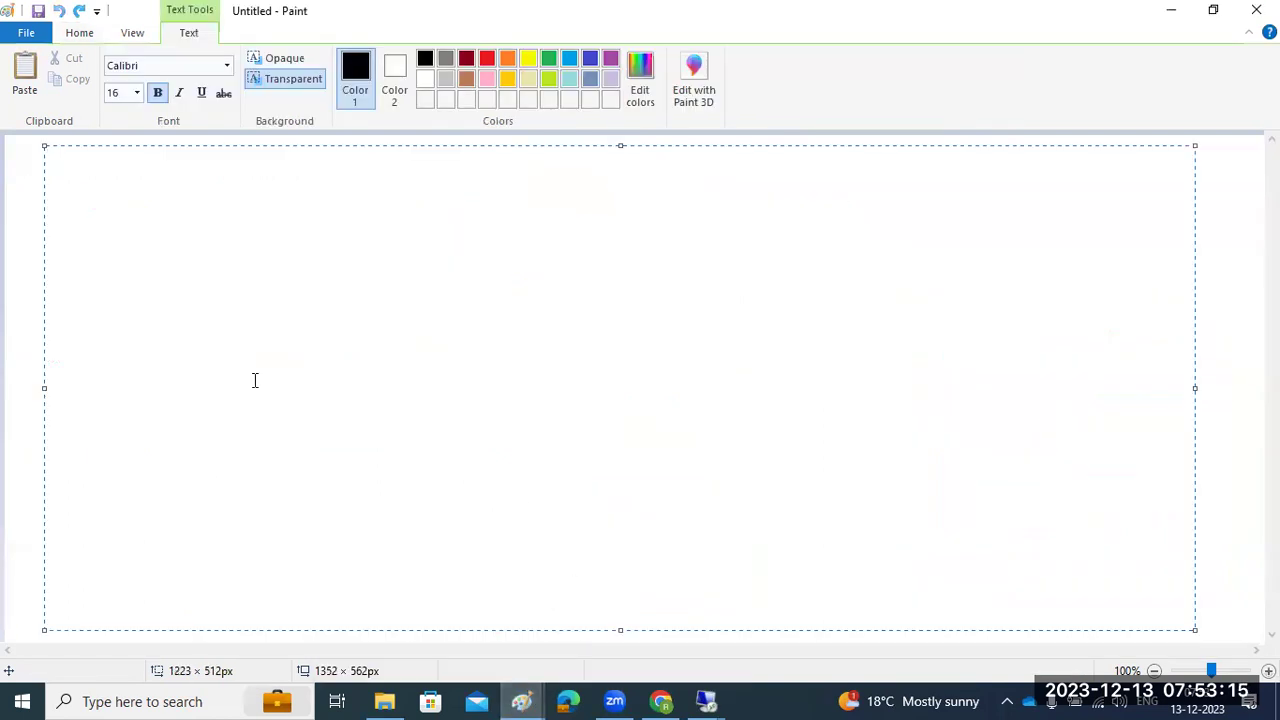
Draw two large side-by-side rectangle frames on the blank canvas
{"action": "left_click", "coordinate": [23, 301]}
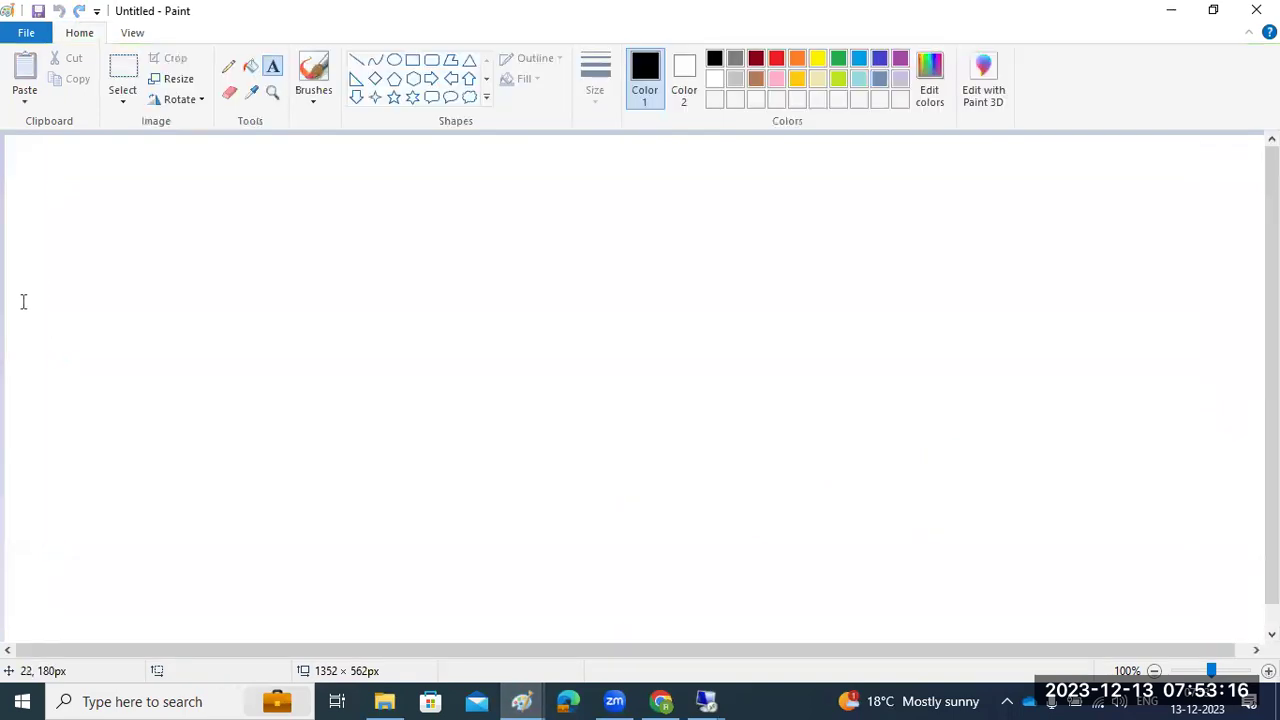
{"action": "left_click", "coordinate": [412, 60]}
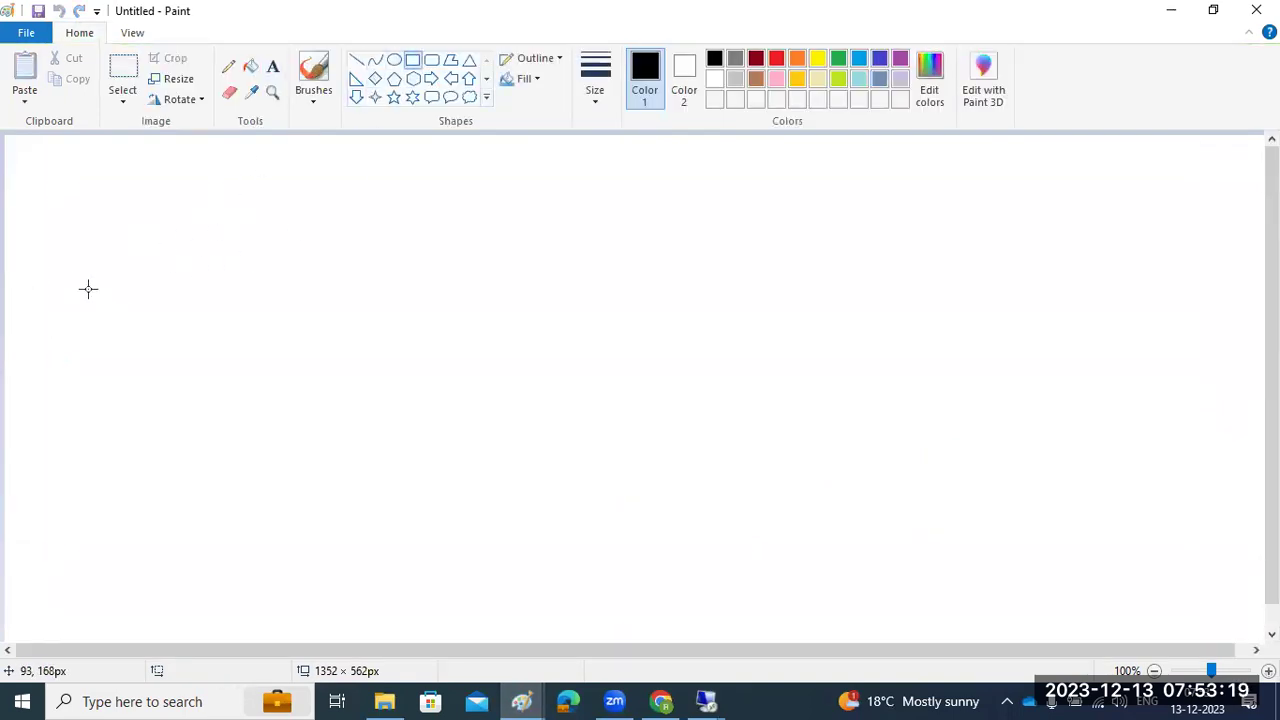
{"action": "left_click_drag", "start_coordinate": [61, 237], "coordinate": [543, 518]}
{"action": "left_click_drag", "start_coordinate": [679, 229], "coordinate": [1074, 518]}
{"action": "left_click", "coordinate": [798, 581]}
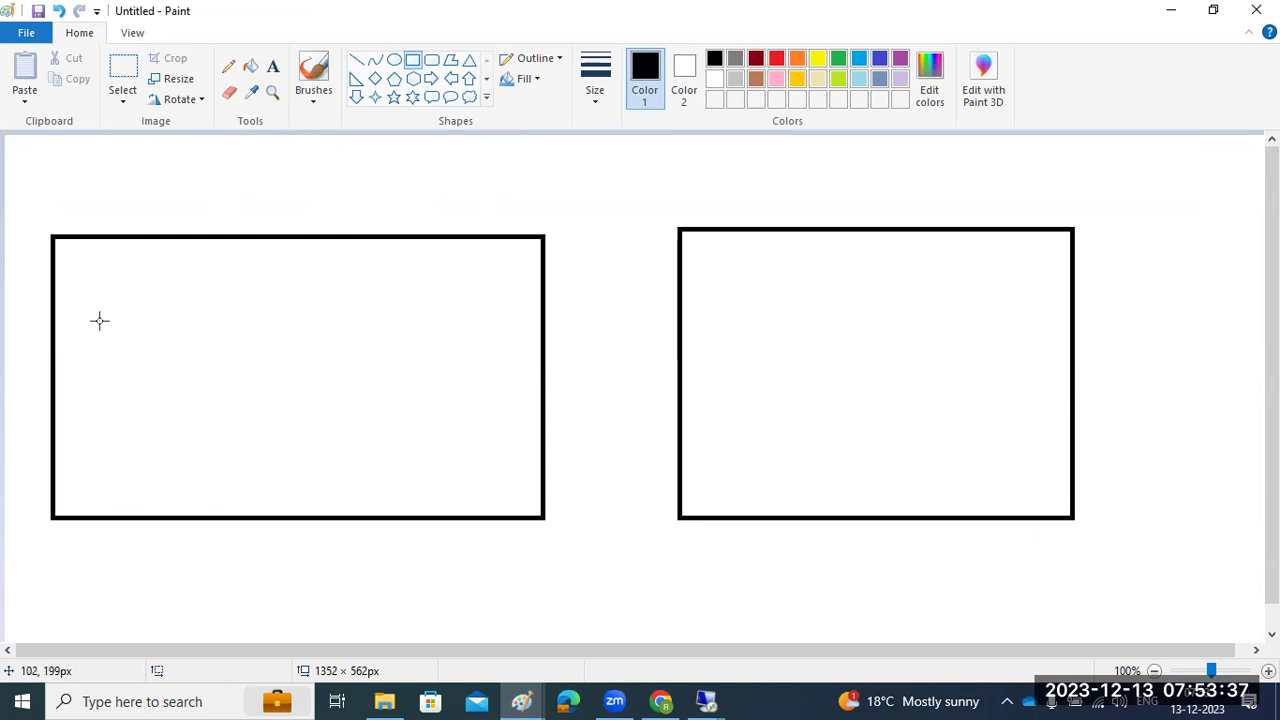
Add two small boxes inside the left frame and one inside the right frame
{"action": "mouse_move", "coordinate": [86, 314]}
{"action": "left_mouse_down"}
{"action": "mouse_move", "coordinate": [180, 420]}
{"action": "mouse_move", "coordinate": [212, 421]}
{"action": "left_mouse_up"}
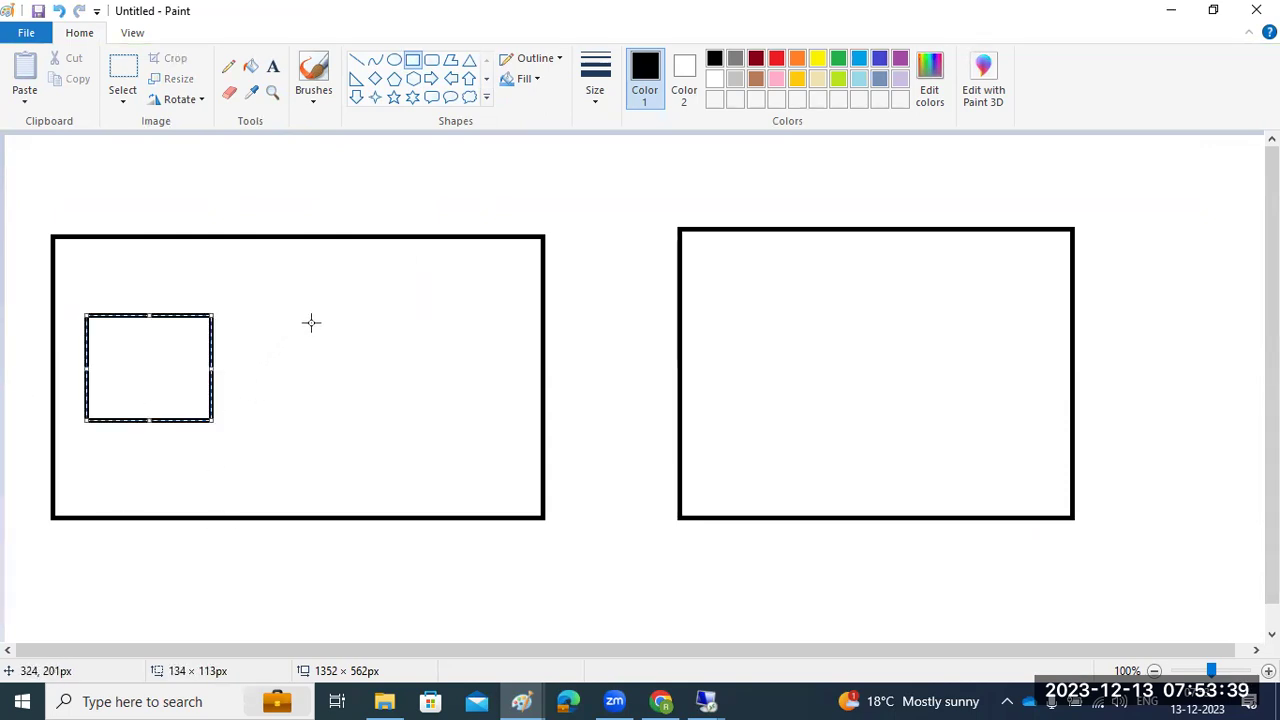
{"action": "left_click_drag", "start_coordinate": [337, 315], "coordinate": [447, 415]}
{"action": "left_click_drag", "start_coordinate": [787, 322], "coordinate": [932, 410]}
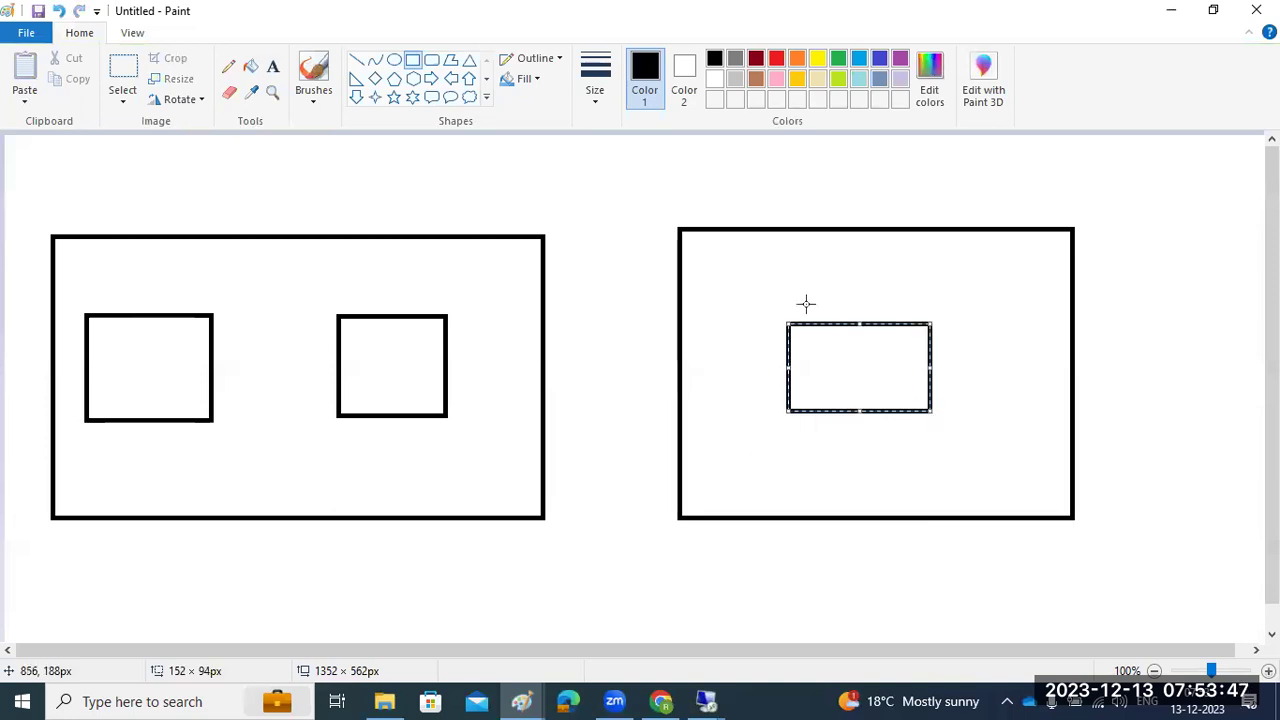
Label the right frame USA and the left frame UK beneath them
{"action": "left_click", "coordinate": [275, 67]}
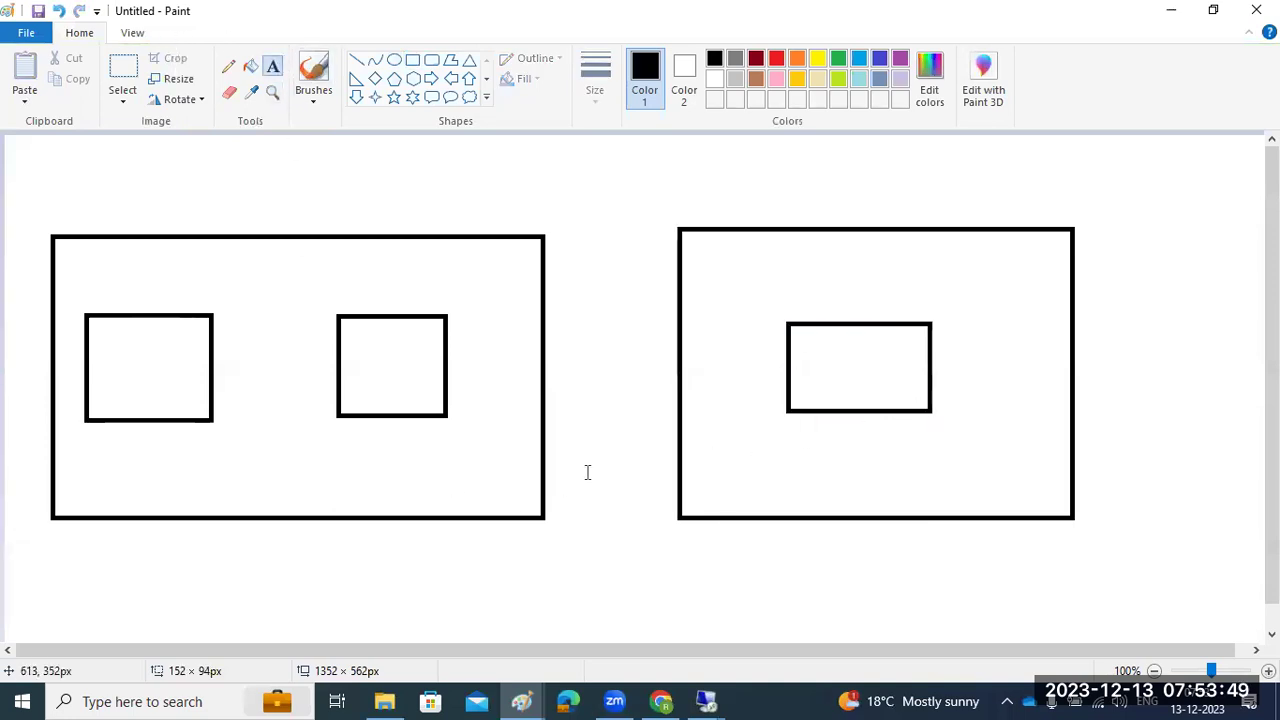
{"action": "left_click", "coordinate": [801, 538]}
{"action": "type", "text": "USA"}
{"action": "left_click", "coordinate": [167, 540]}
{"action": "left_click", "coordinate": [166, 540]}
{"action": "type", "text": "UK"}
{"action": "left_click", "coordinate": [200, 589]}
Write HD1 inside both UK boxes and the USA box
{"action": "left_click", "coordinate": [124, 360]}
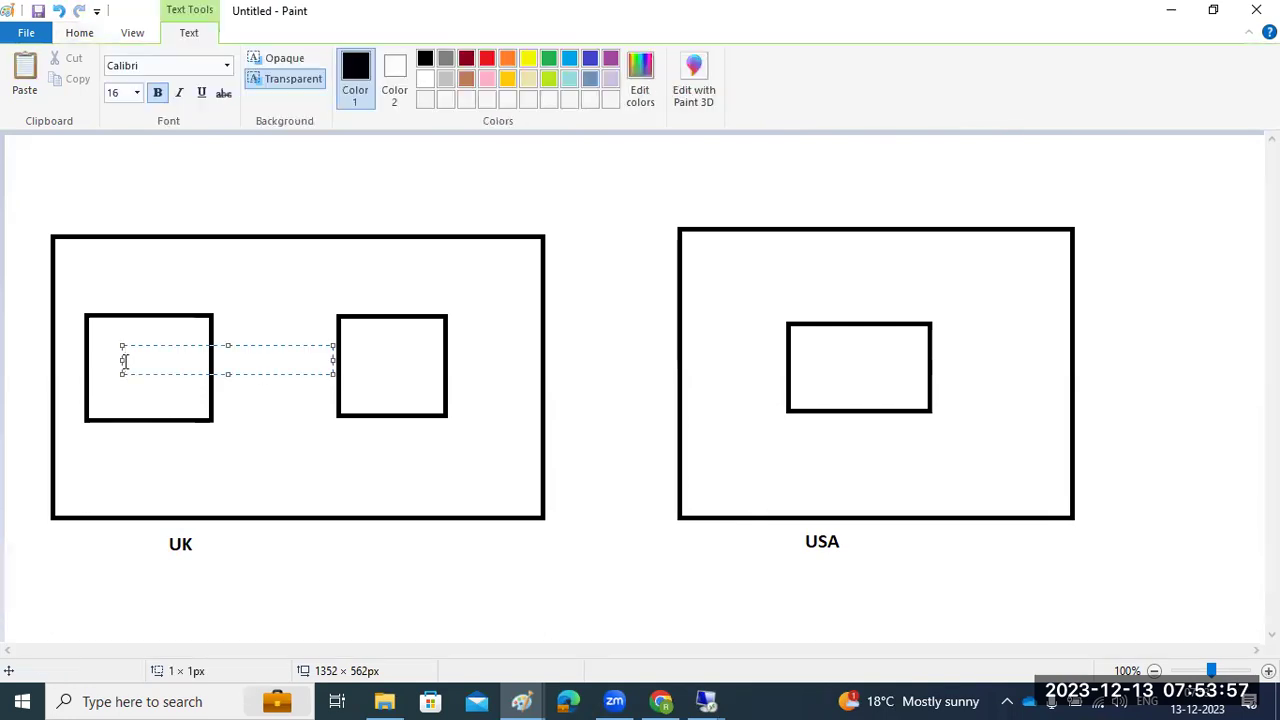
{"action": "type", "text": "HD1"}
{"action": "left_click", "coordinate": [363, 364]}
{"action": "left_click", "coordinate": [363, 364]}
{"action": "type", "text": "HD"}
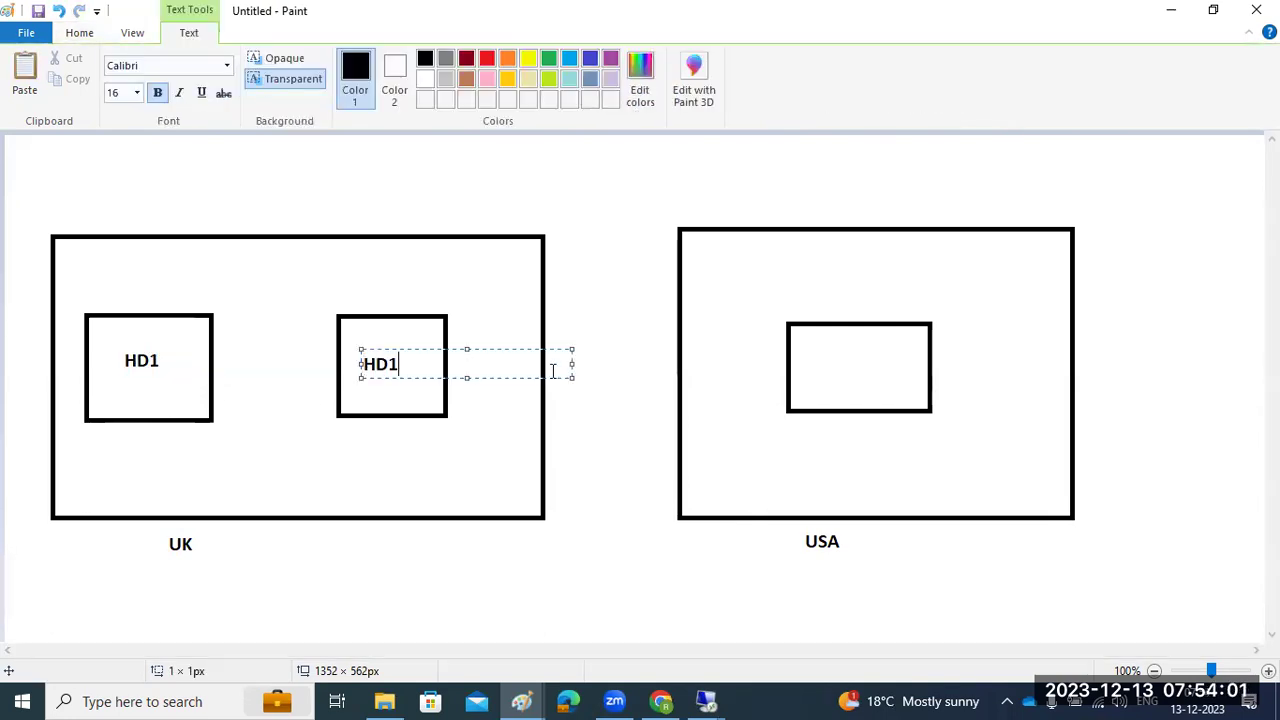
{"action": "left_click", "coordinate": [822, 362]}
{"action": "left_click", "coordinate": [822, 363]}
{"action": "type", "text": "HD1"}
{"action": "left_click", "coordinate": [680, 557]}
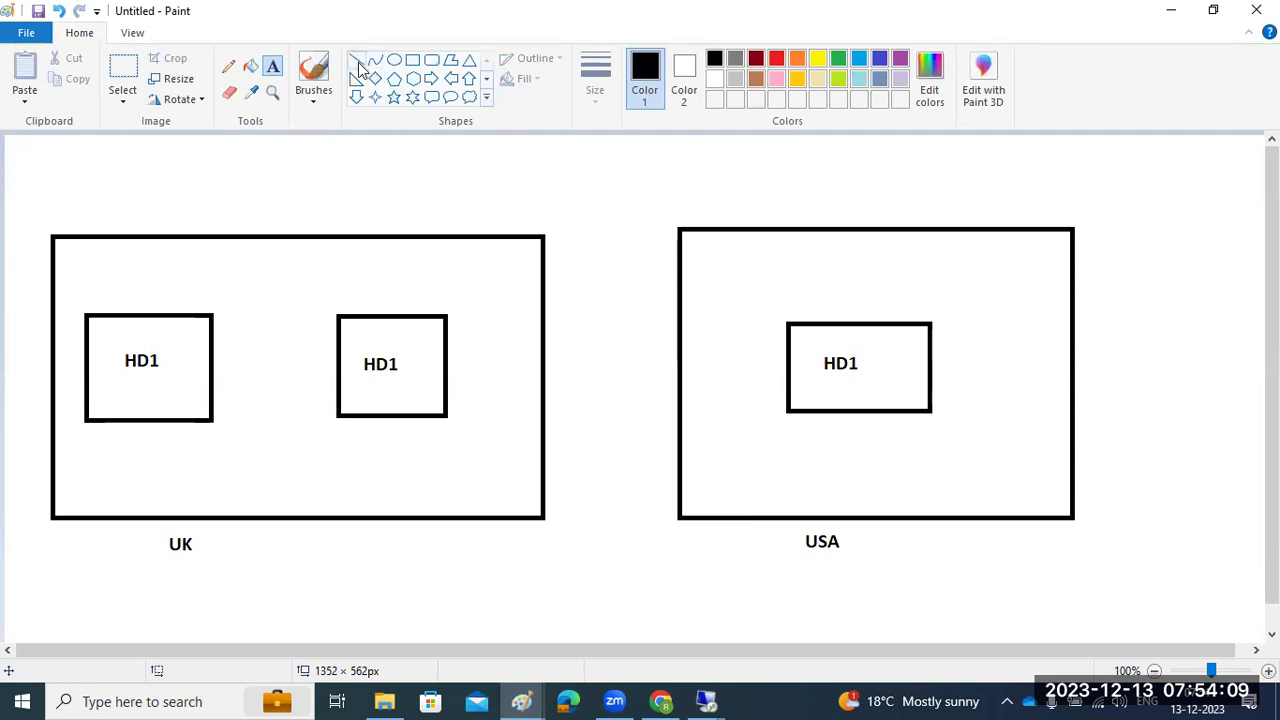
Draw two small ovals above the UK frame and lines linking both UK HD1 boxes to them
{"action": "left_click", "coordinate": [394, 60]}
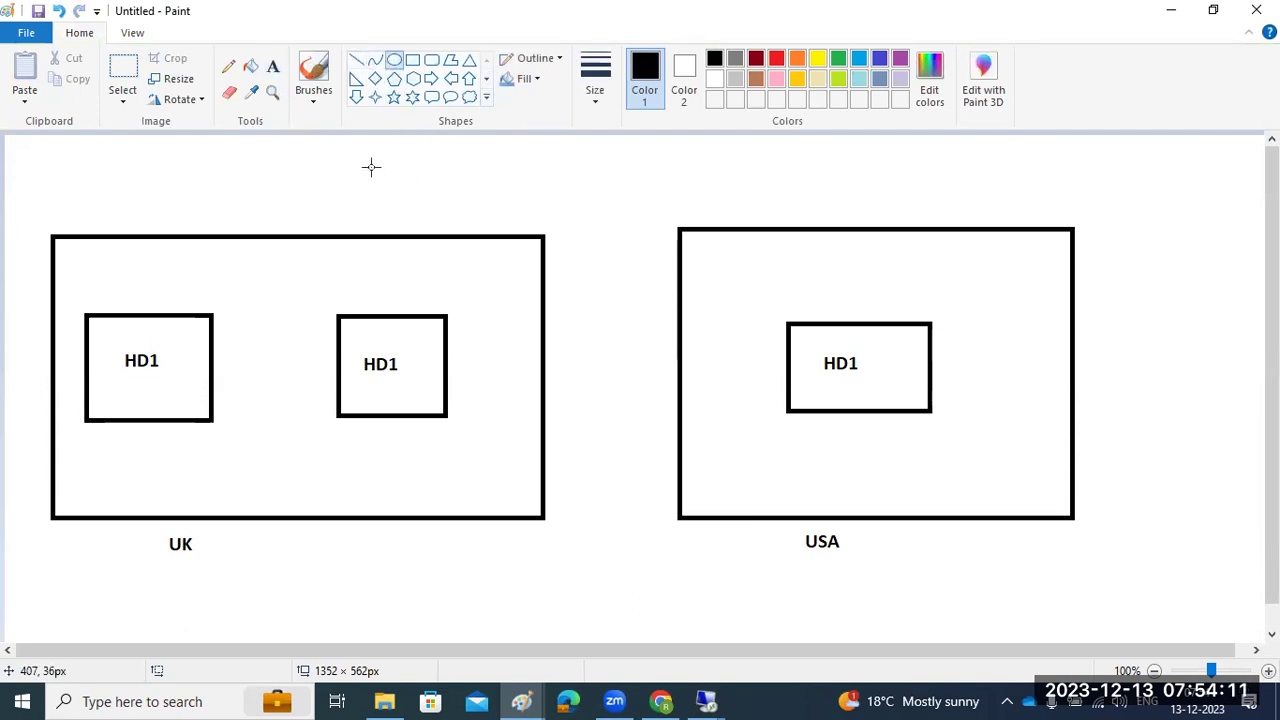
{"action": "left_click_drag", "start_coordinate": [297, 178], "coordinate": [338, 198]}
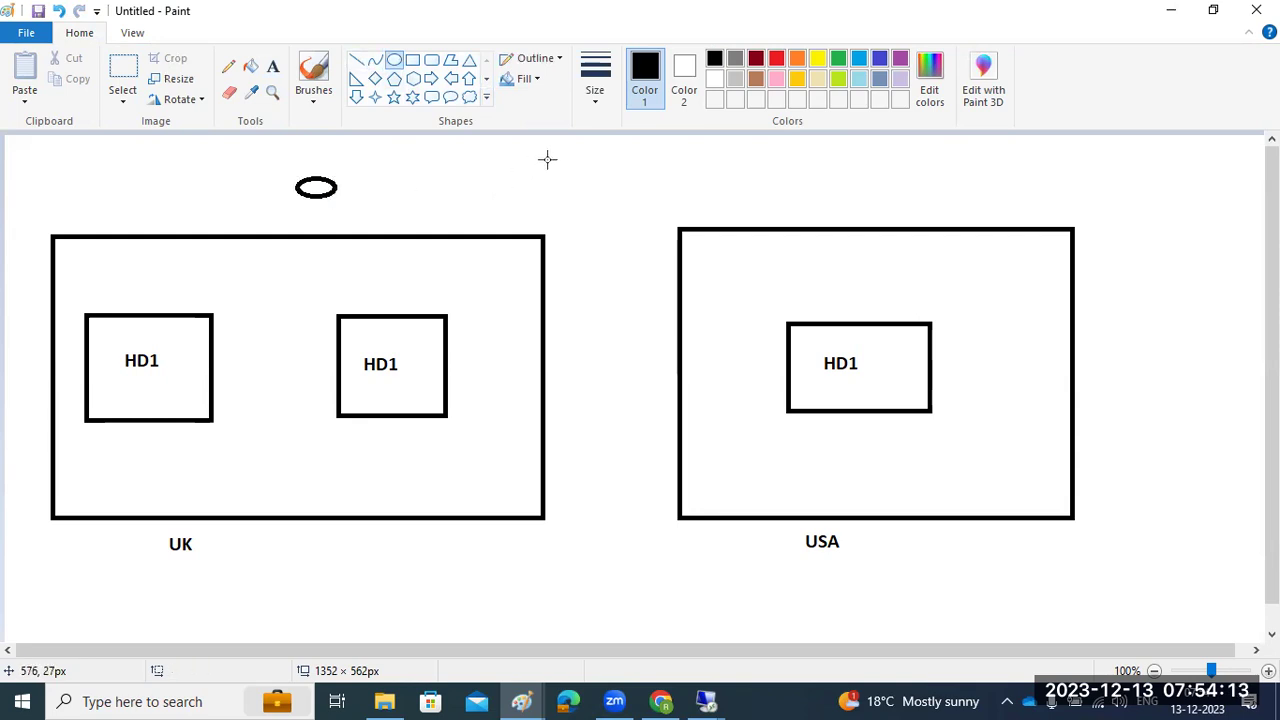
{"action": "mouse_move", "coordinate": [528, 140]}
{"action": "left_mouse_down"}
{"action": "mouse_move", "coordinate": [584, 160]}
{"action": "mouse_move", "coordinate": [337, 183]}
{"action": "mouse_move", "coordinate": [304, 205]}
{"action": "mouse_move", "coordinate": [271, 304]}
{"action": "left_mouse_up"}
{"action": "left_click", "coordinate": [356, 60]}
{"action": "left_click_drag", "start_coordinate": [212, 335], "coordinate": [271, 304]}
{"action": "left_click_drag", "start_coordinate": [331, 333], "coordinate": [270, 305]}
{"action": "left_click_drag", "start_coordinate": [146, 448], "coordinate": [162, 449]}
{"action": "left_click", "coordinate": [386, 469]}
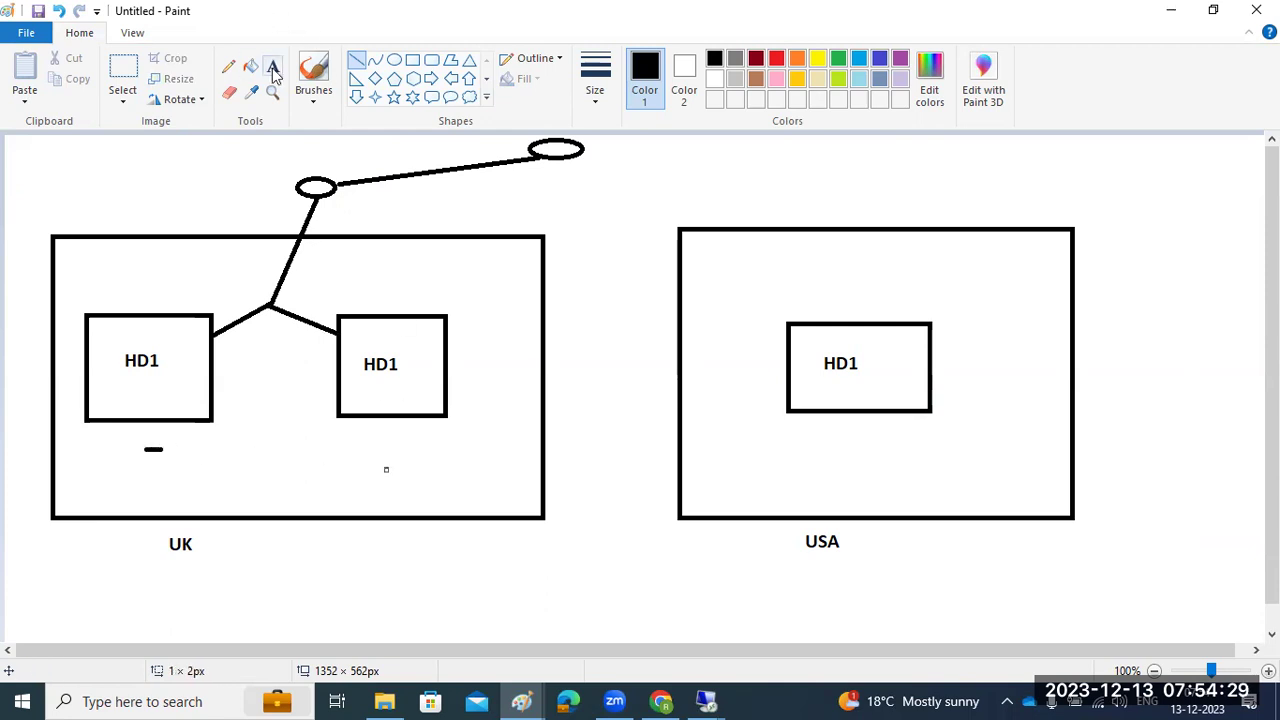
Label the hosts PRI and SEC in the UK frame and DR in the USA frame
{"action": "left_click", "coordinate": [273, 68]}
{"action": "left_click", "coordinate": [100, 439]}
{"action": "type", "text": "PRI"}
{"action": "left_click", "coordinate": [350, 440]}
{"action": "left_click", "coordinate": [363, 439]}
{"action": "type", "text": "SEC"}
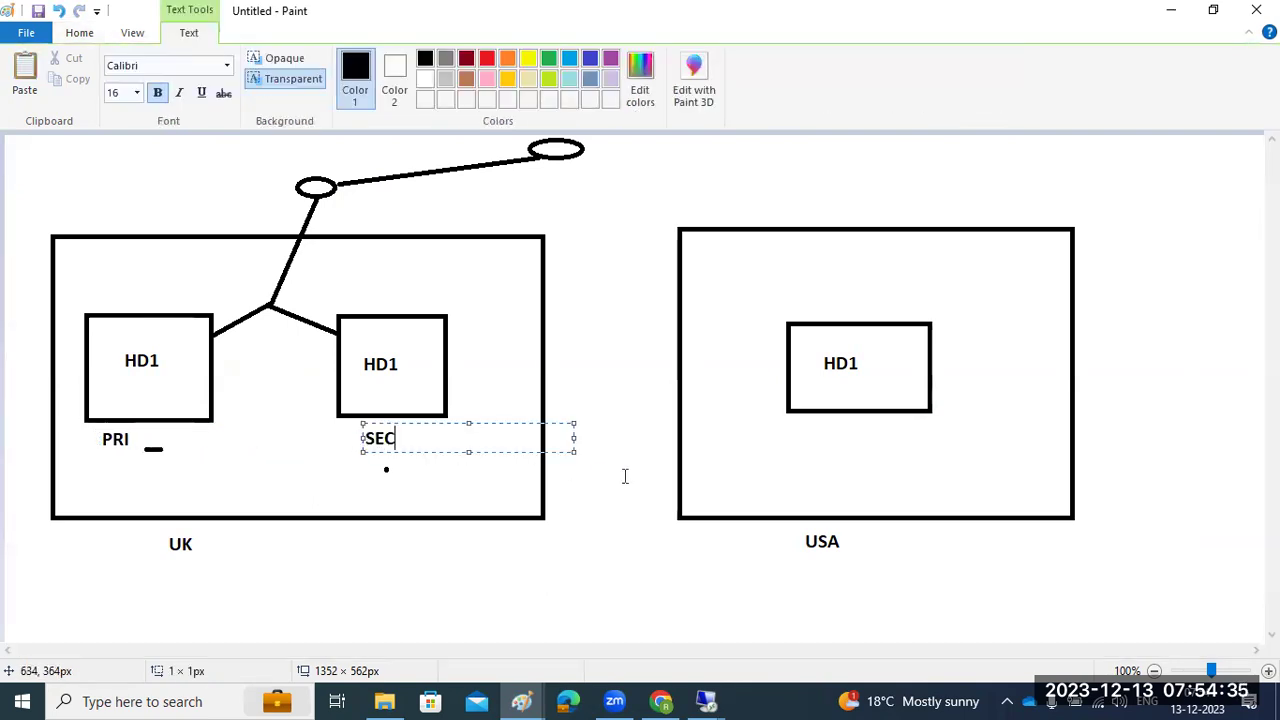
{"action": "left_click", "coordinate": [830, 437]}
{"action": "left_click", "coordinate": [830, 437]}
{"action": "type", "text": "DR"}
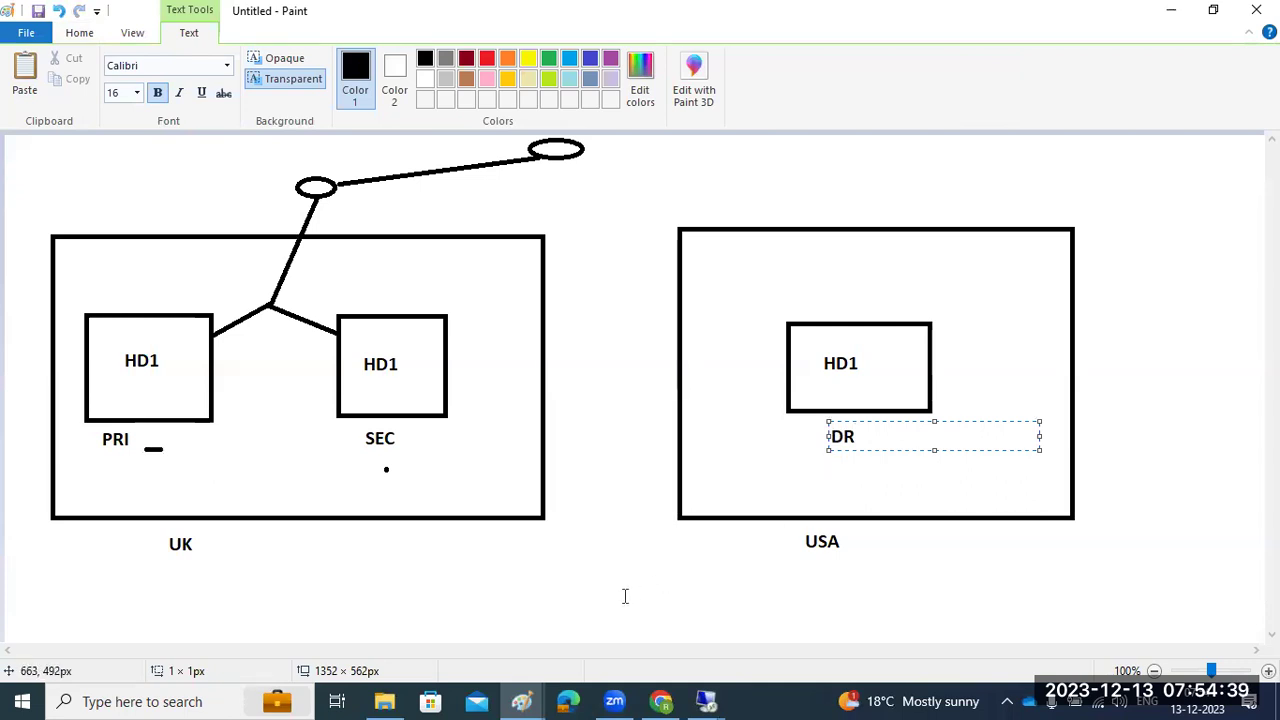
{"action": "left_click", "coordinate": [630, 596]}
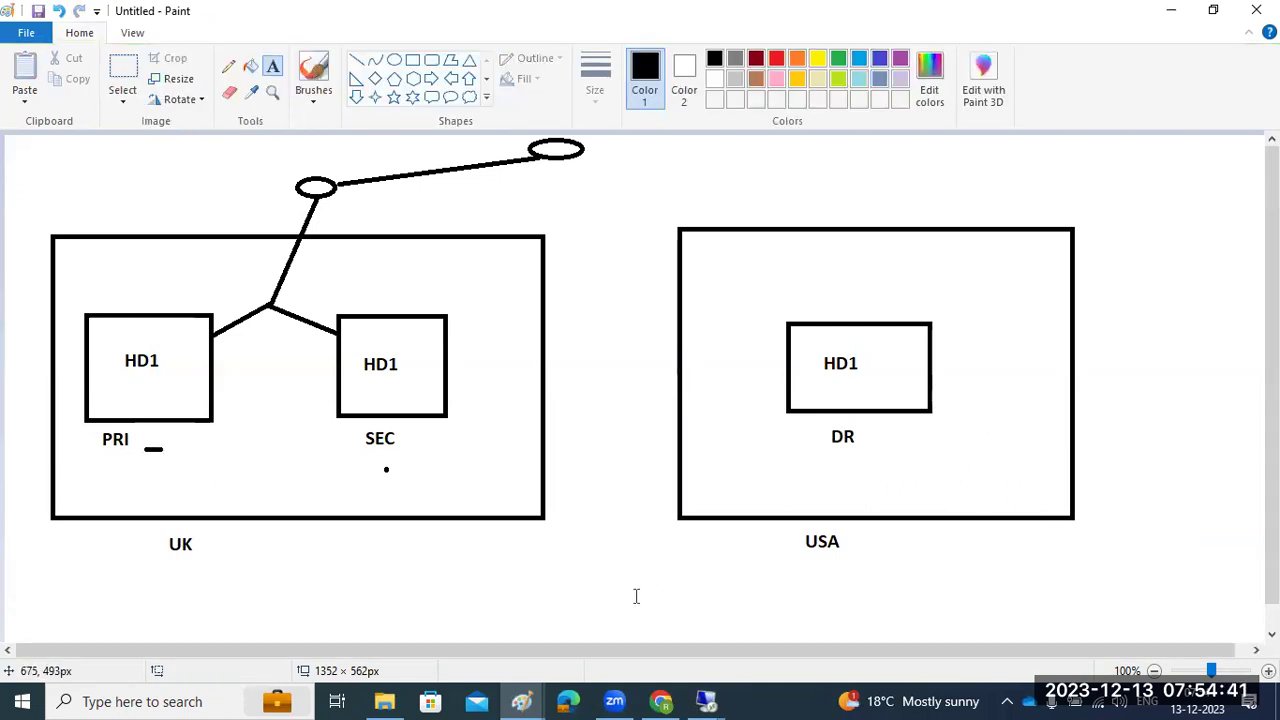